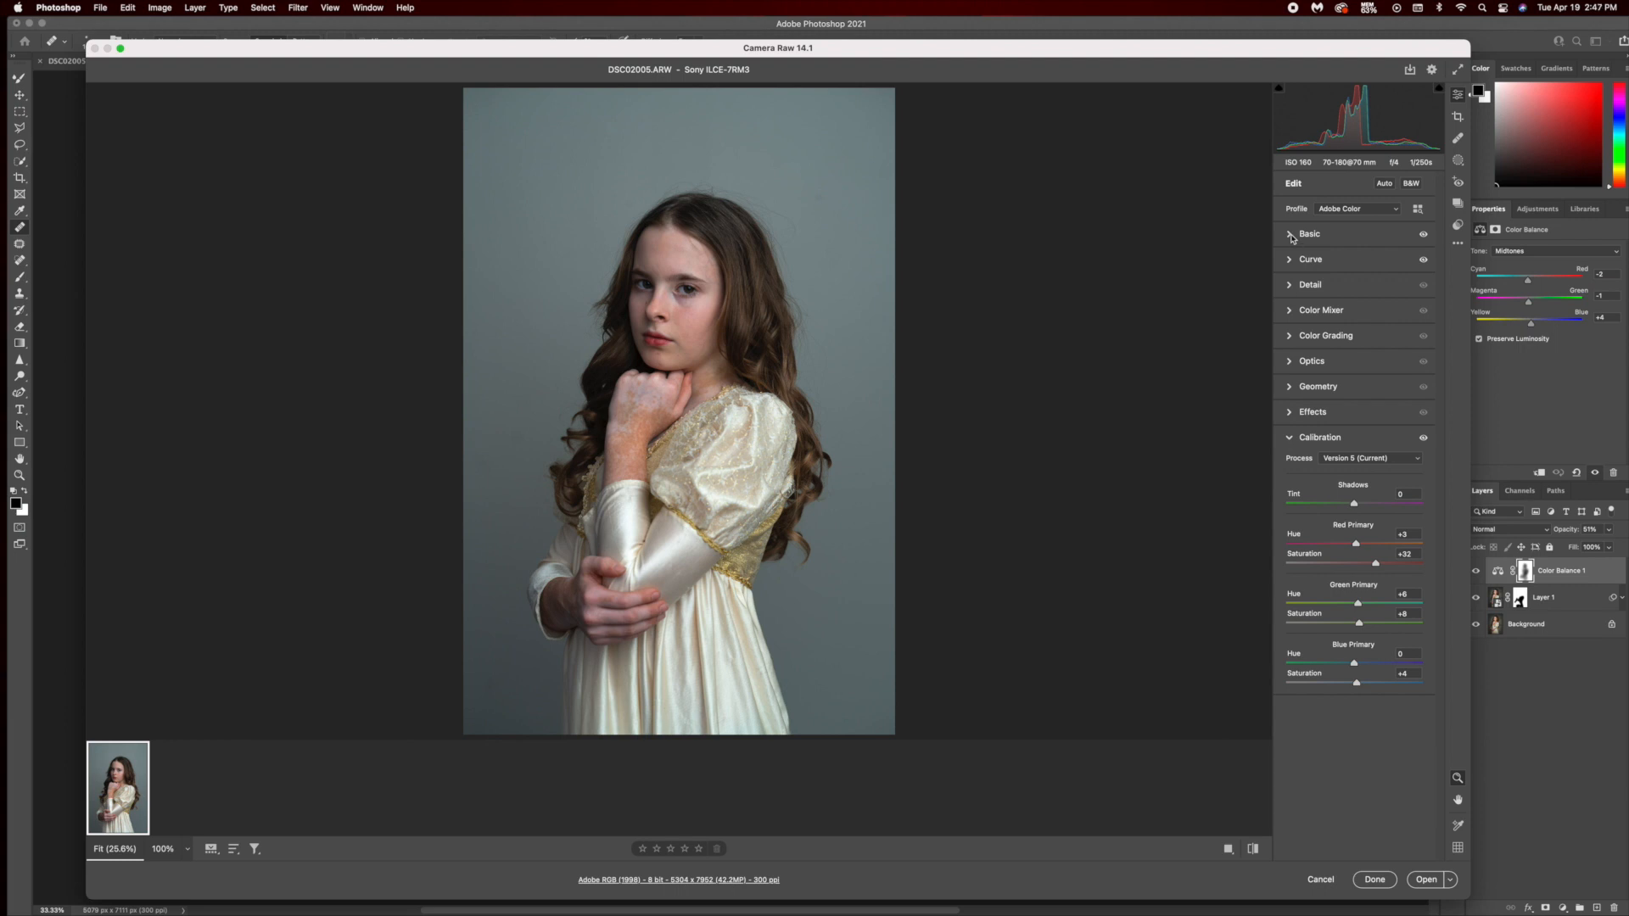
Review the raw photo's Basic adjustments, compare them with the original settings, and open the edited image in Photoshop.
click(1291, 236)
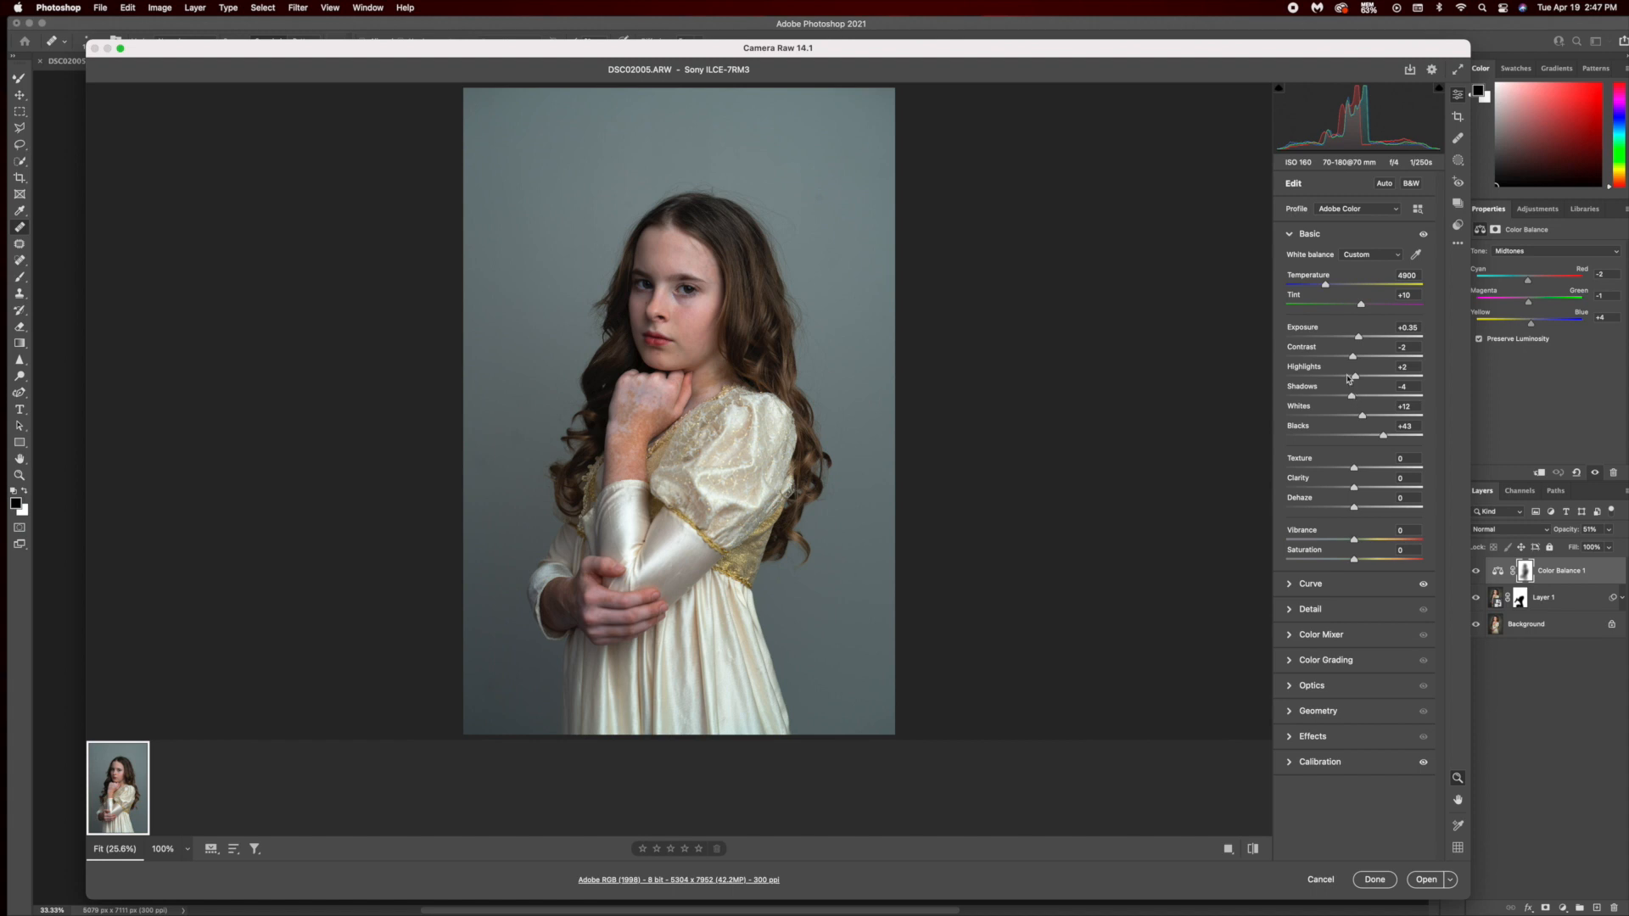
mouse_move(1354, 356)
click(1253, 849)
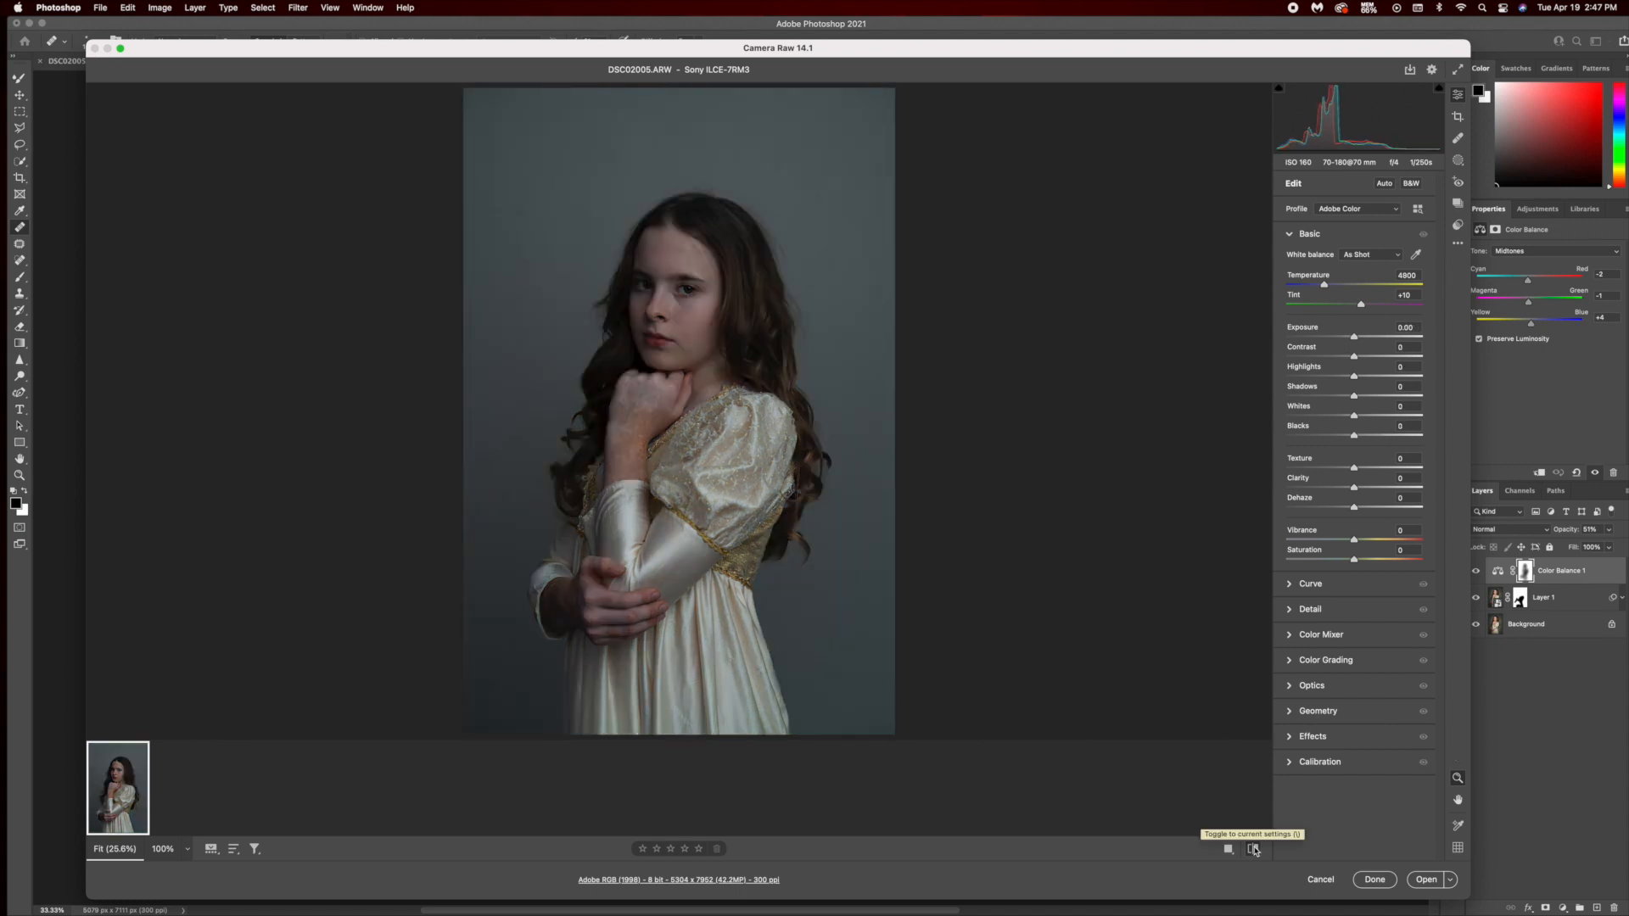
click(1254, 850)
click(1425, 881)
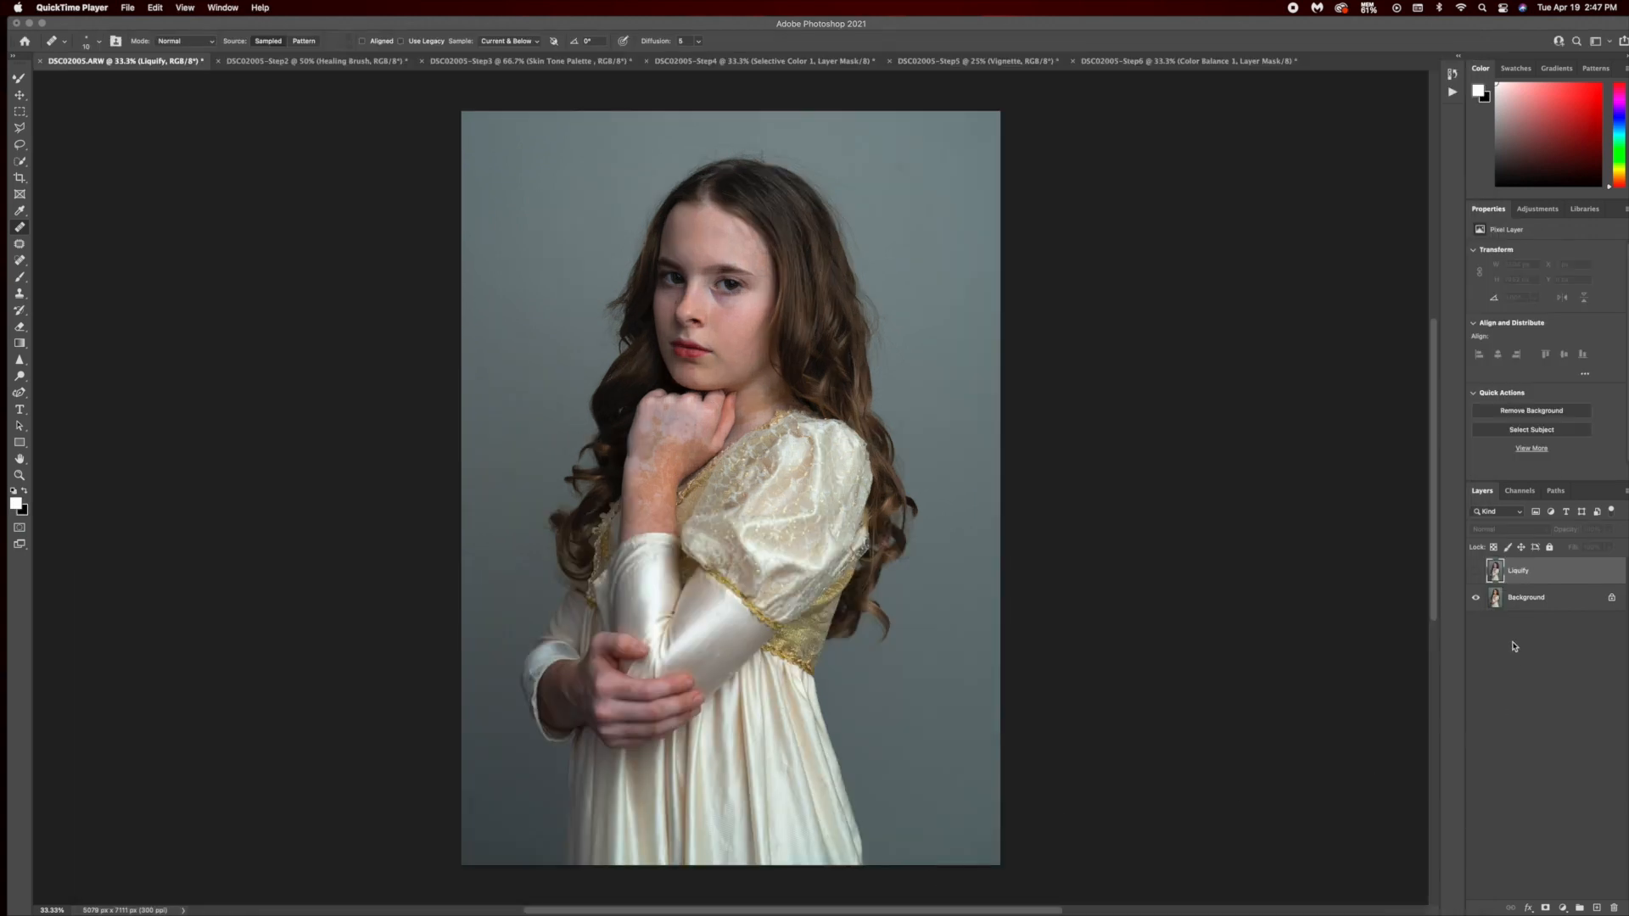
Duplicate the Background layer and try Liquify's face-aware Smile adjustment on the copy, previewing it before applying.
click(1569, 604)
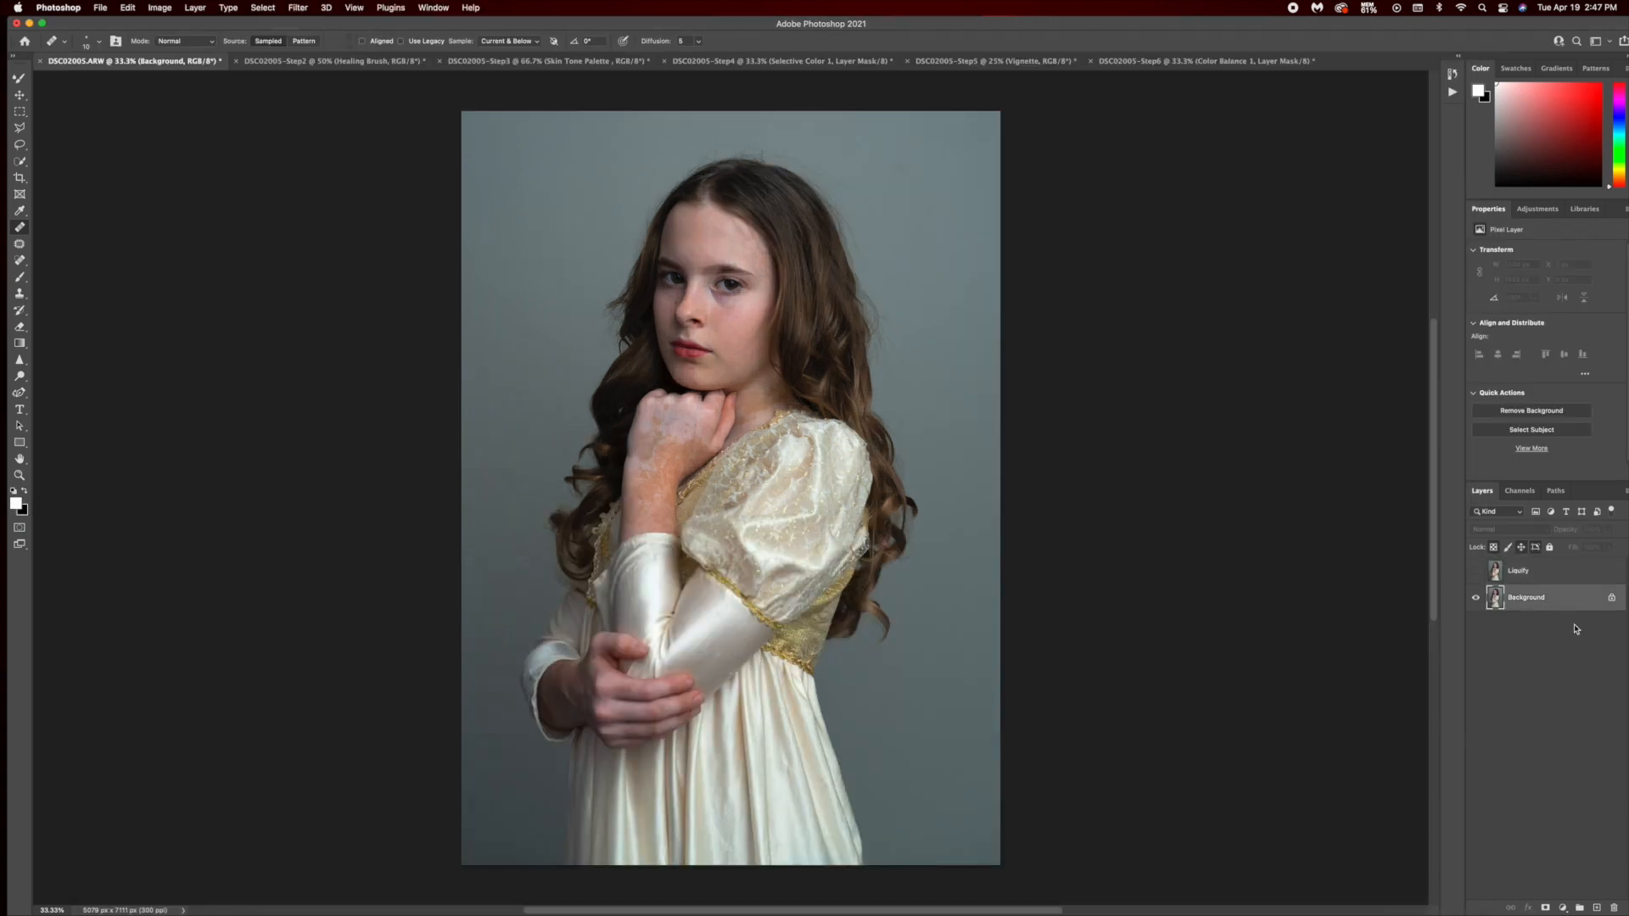
key(super+j)
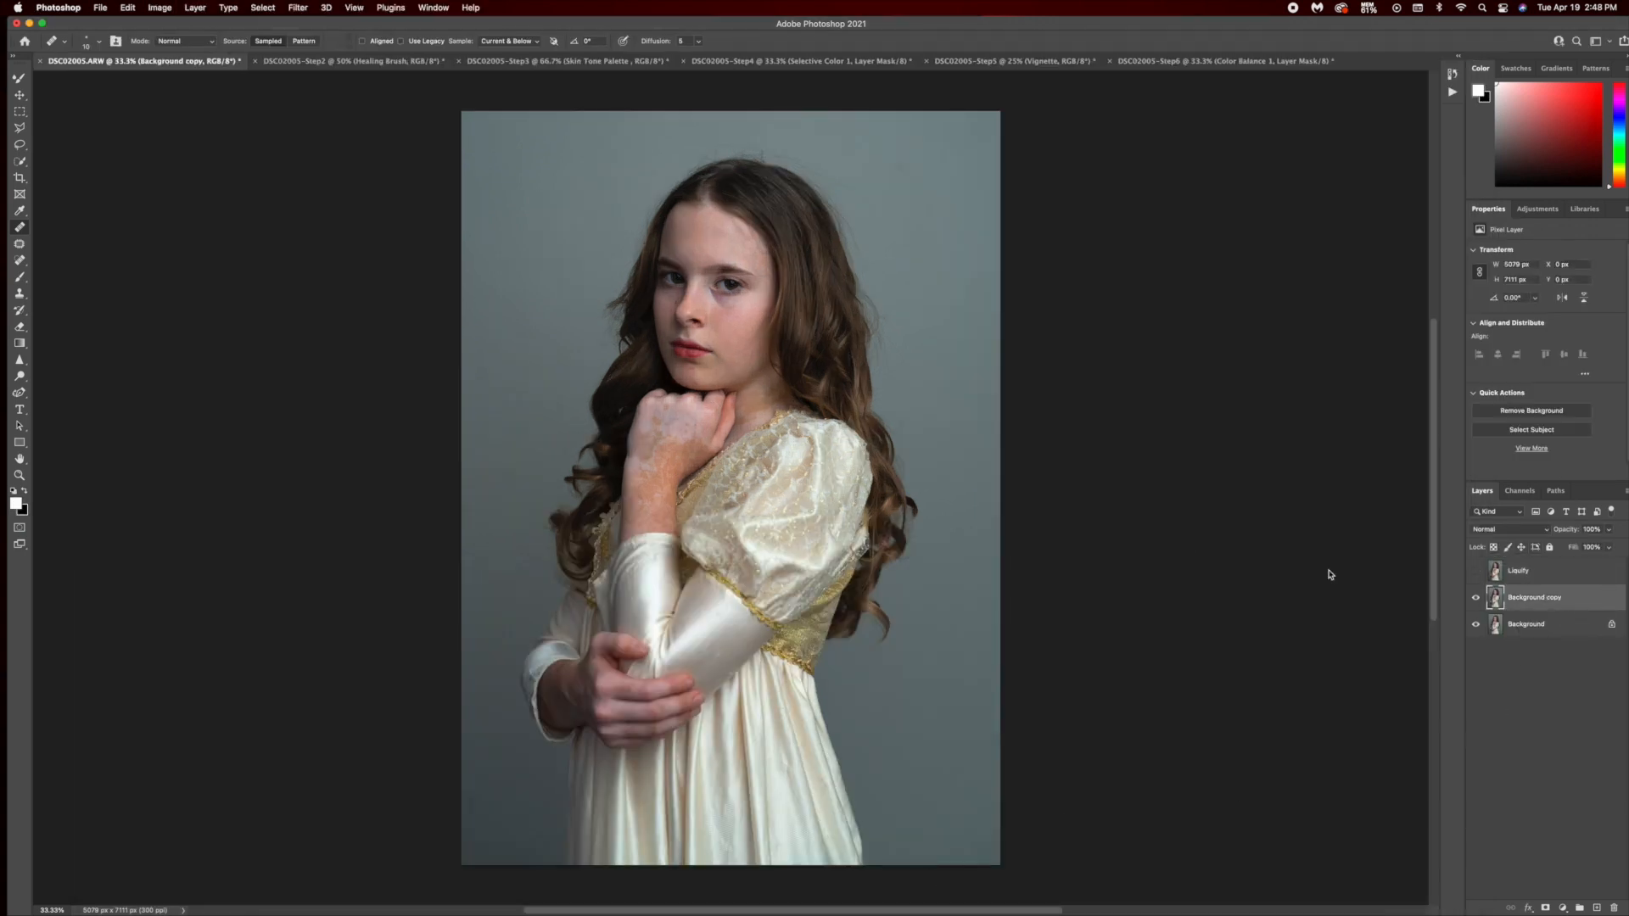
click(296, 8)
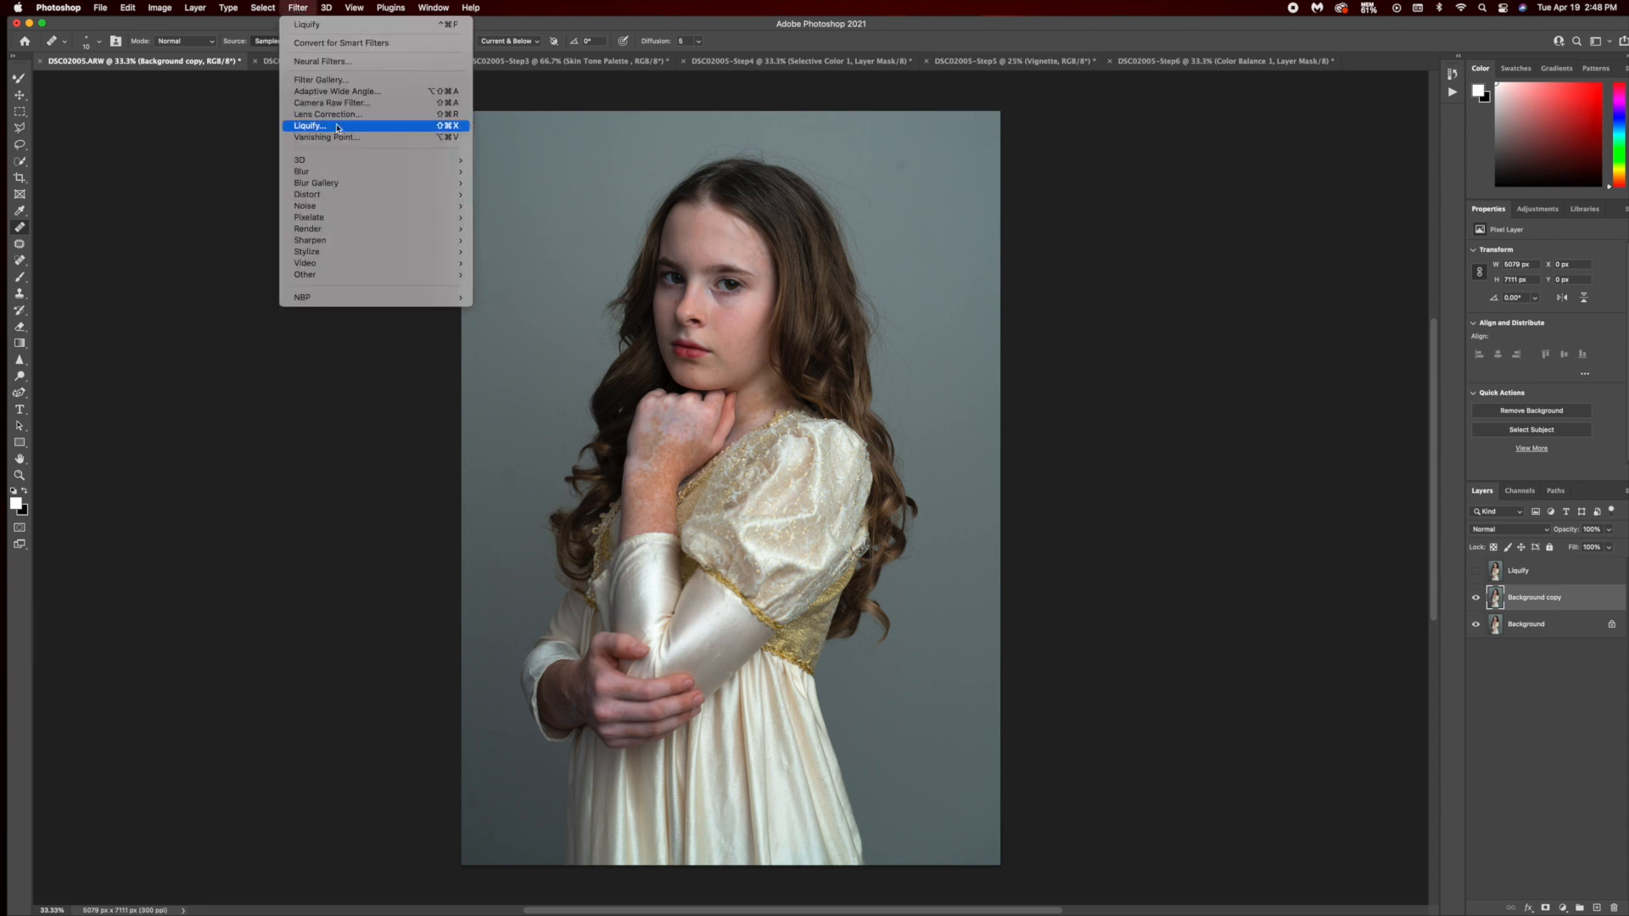
click(311, 126)
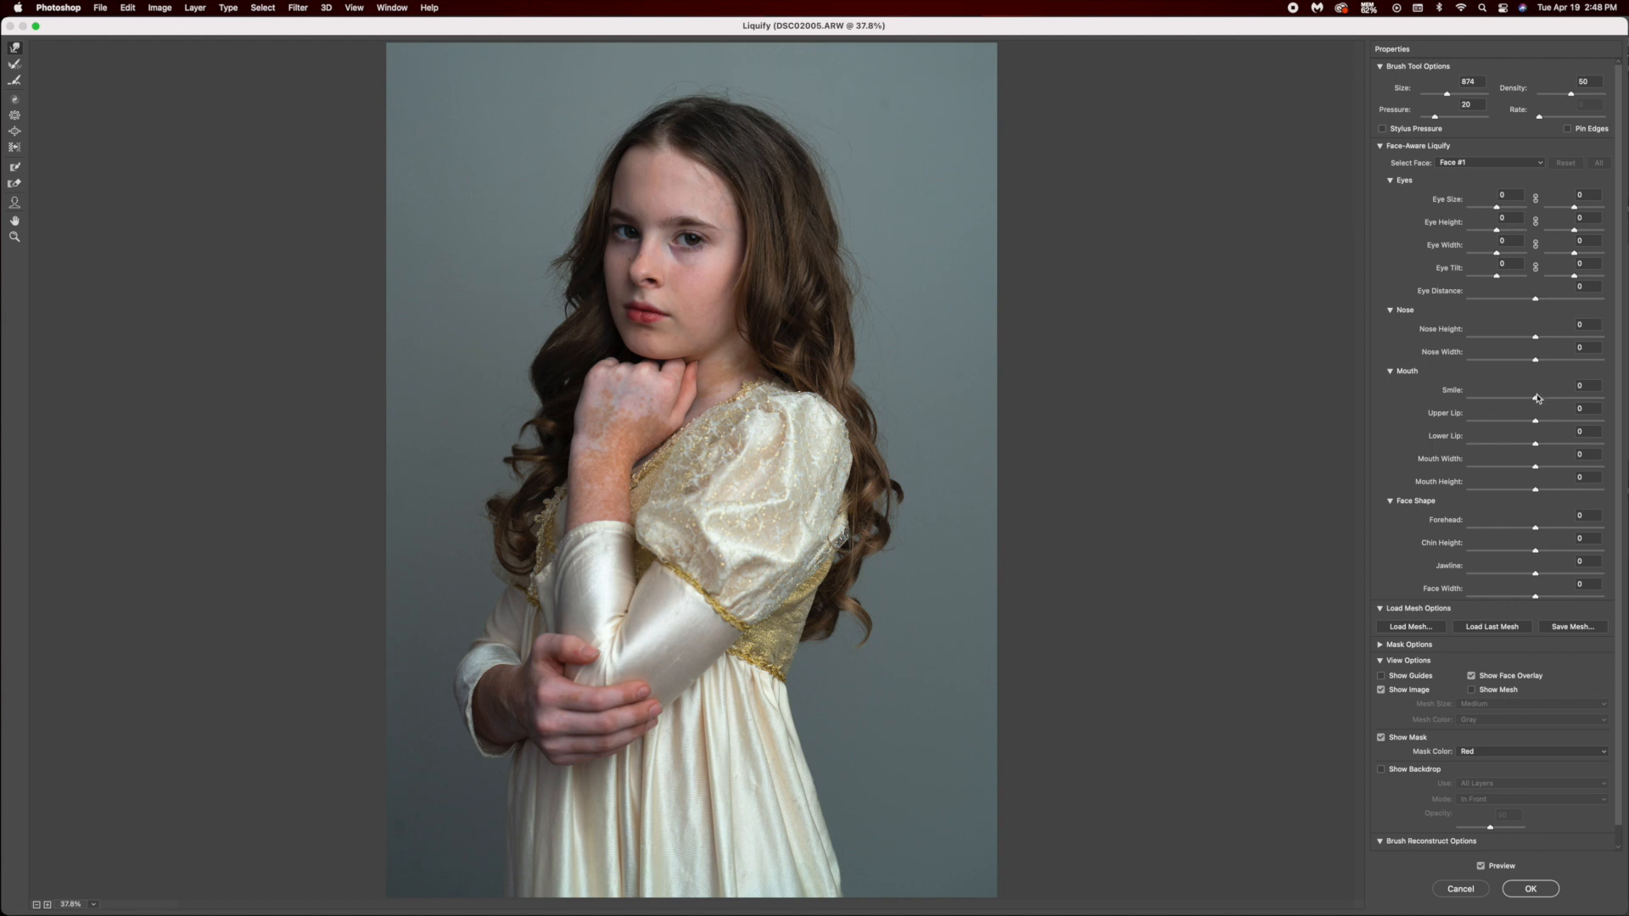
drag(1537, 398, 1565, 403)
click(1480, 866)
click(1481, 866)
click(1528, 891)
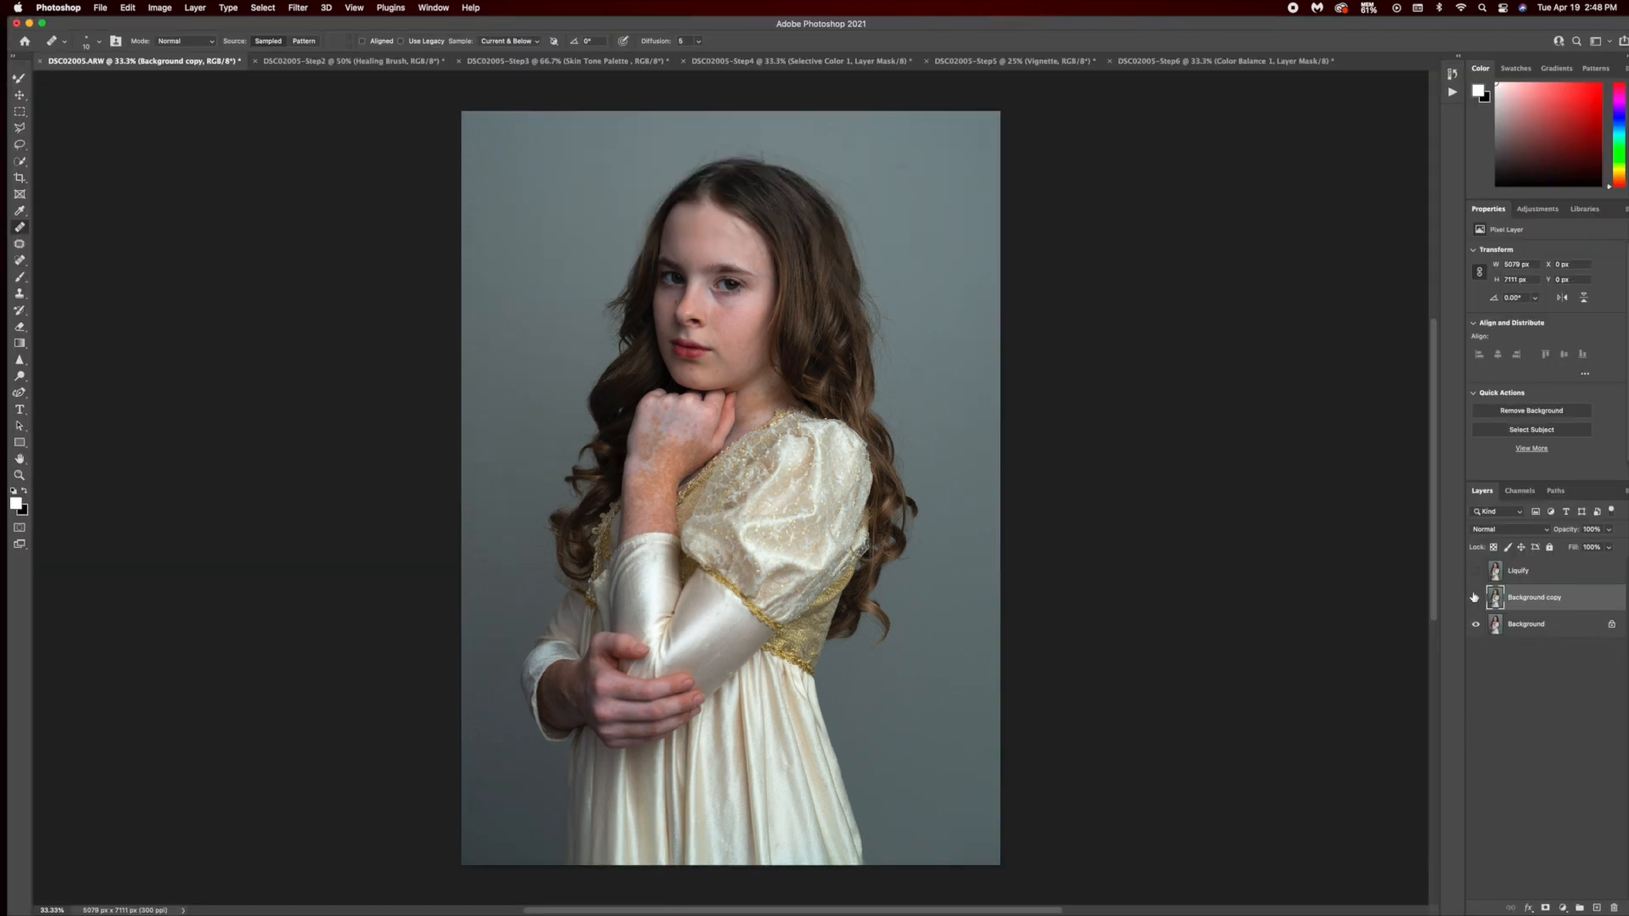
Delete the liquified Background copy and turn on the prepared Liquify layer, comparing it with the original.
click(1475, 597)
click(1475, 571)
mouse_move(1586, 604)
mouse_down()
mouse_move(1593, 900)
mouse_move(1618, 907)
mouse_up()
click(1475, 572)
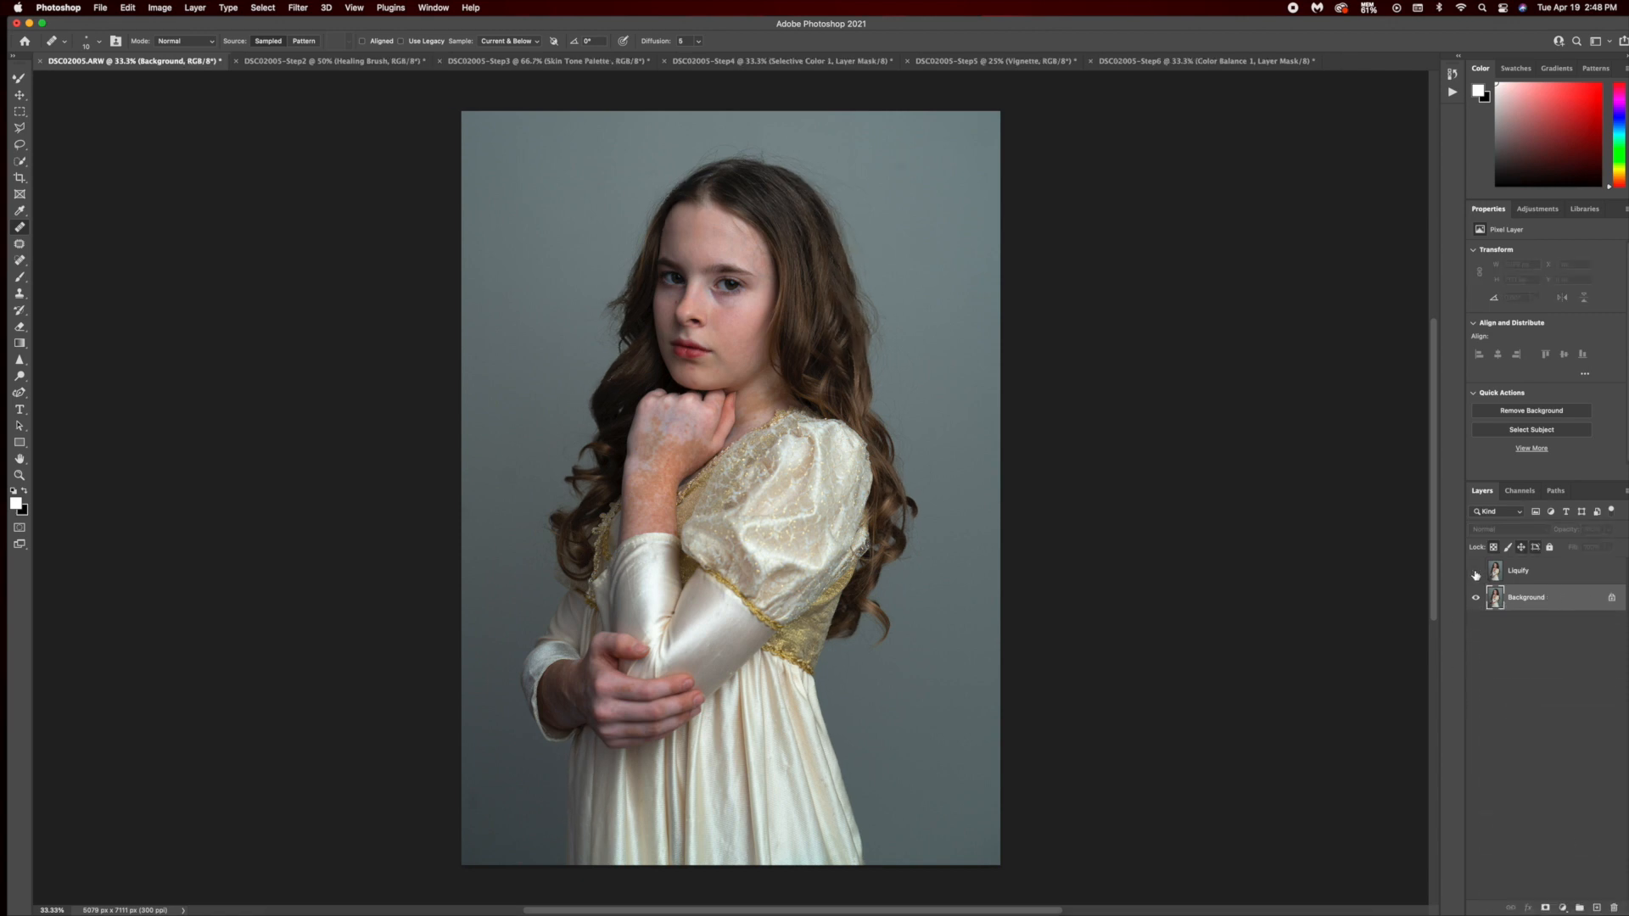
click(1475, 573)
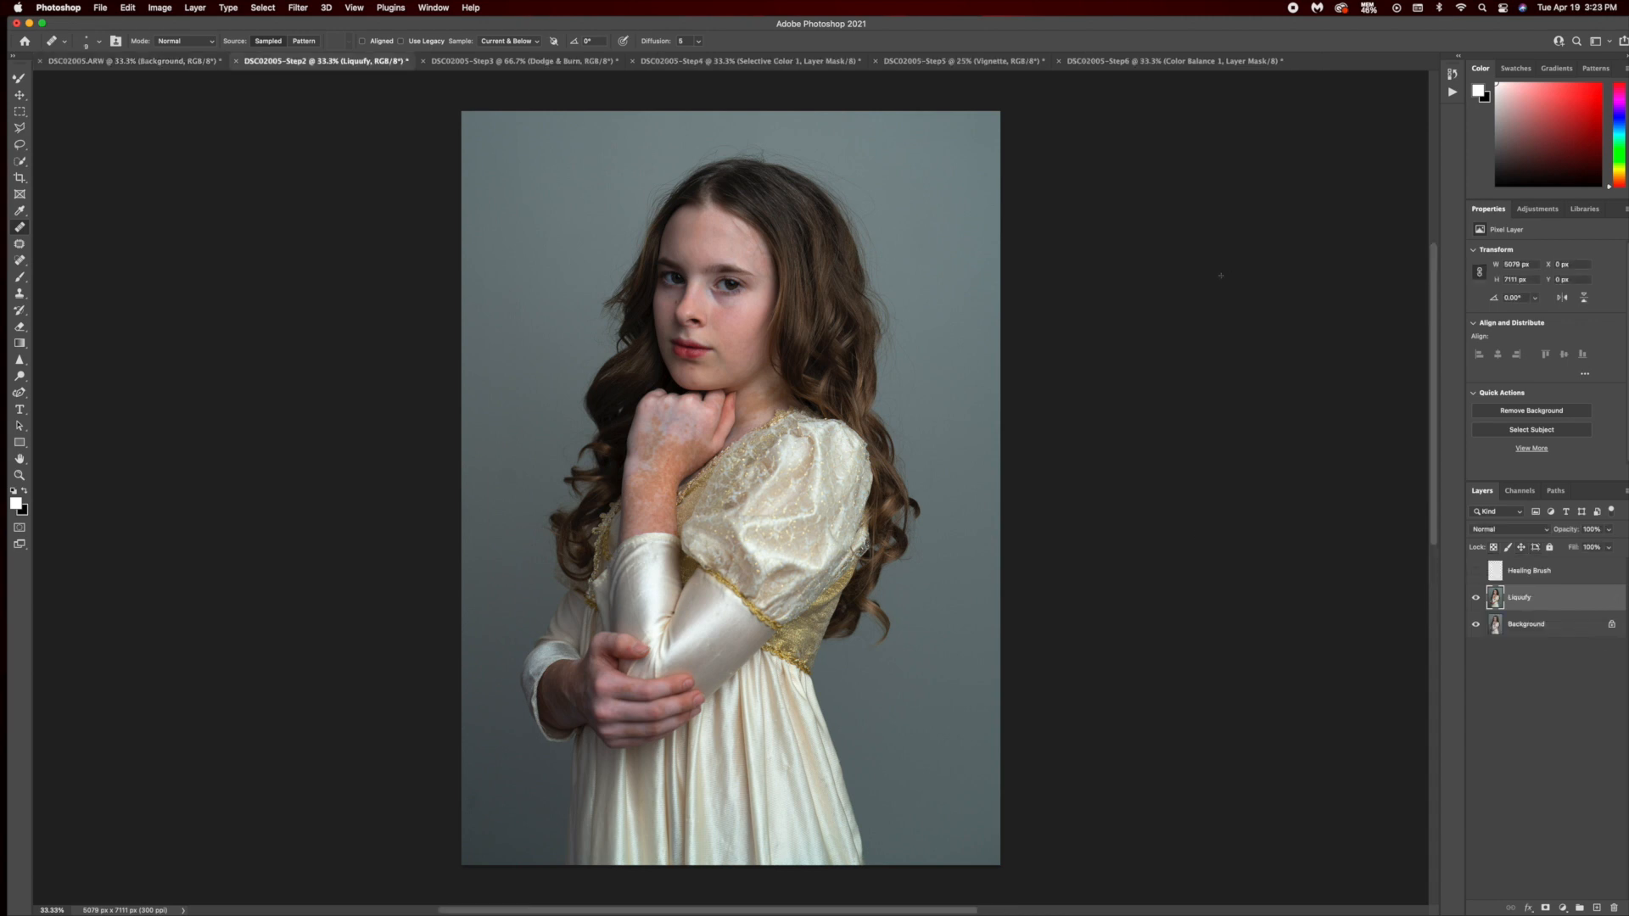
Try healing the blemishes on the cheek and chin on a blank layer above Liquify, discarding that layer at the end.
key(super+plus)
key(super+plus)
key(super+plus)
key(super+plus)
scroll(1220, 275, up, 2)
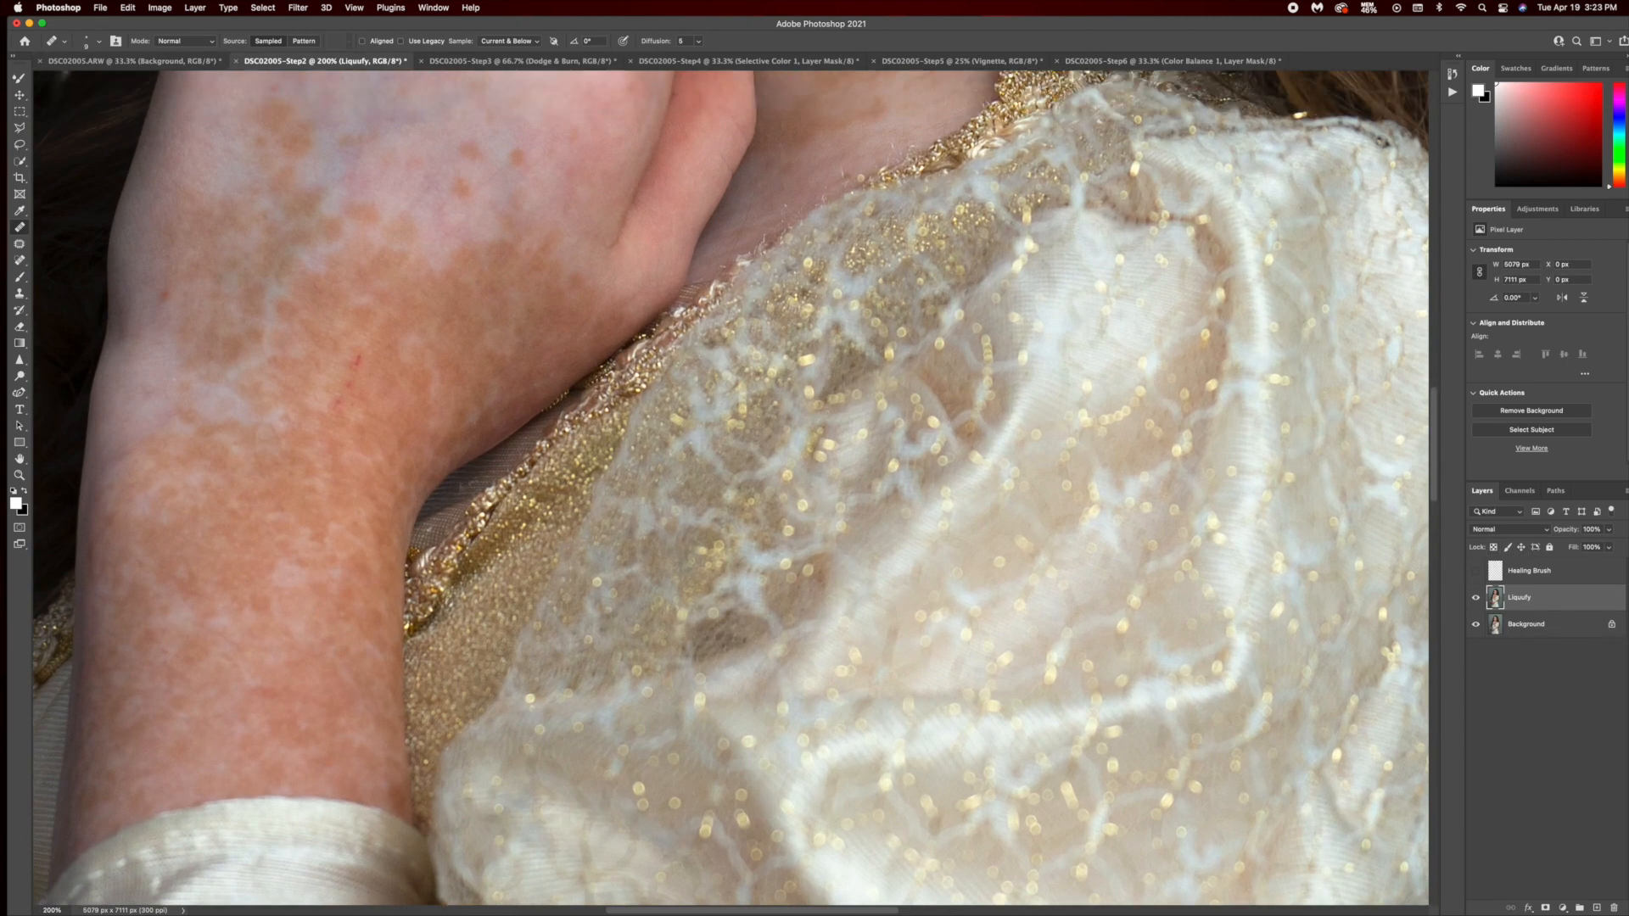
scroll(735, 488, up, 15)
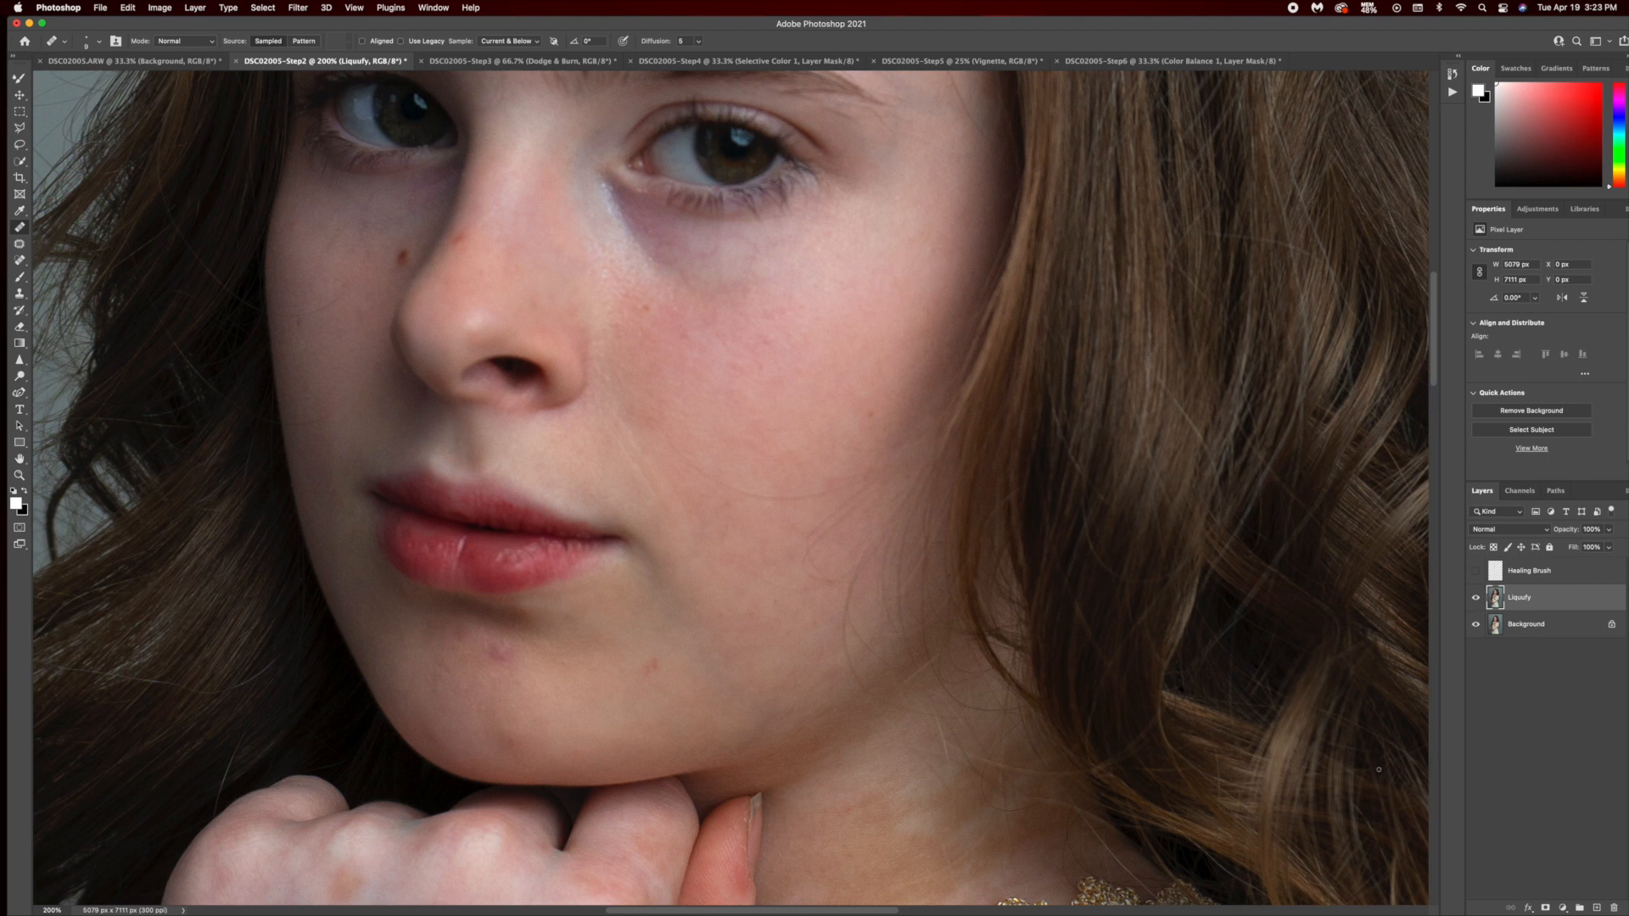
click(1596, 909)
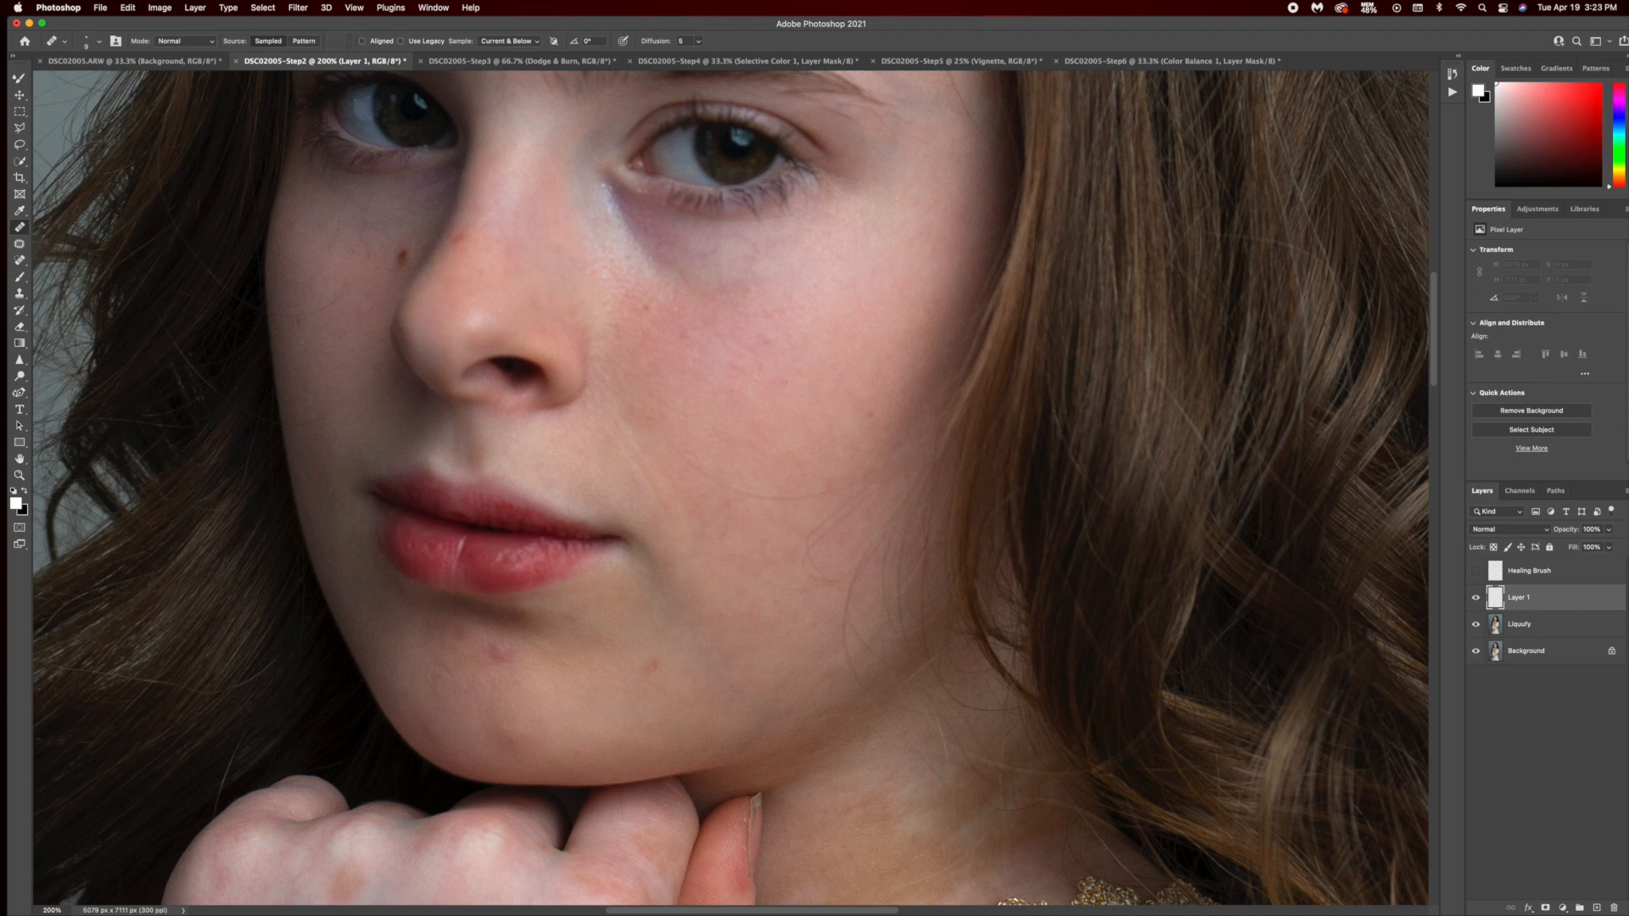
drag(782, 375, 783, 376)
drag(783, 375, 824, 338)
click(840, 358)
click(502, 654)
drag(1598, 600, 1614, 882)
Turn on the Healing Brush layer and merge it with the Liquify layer into one layer above Background.
click(1475, 571)
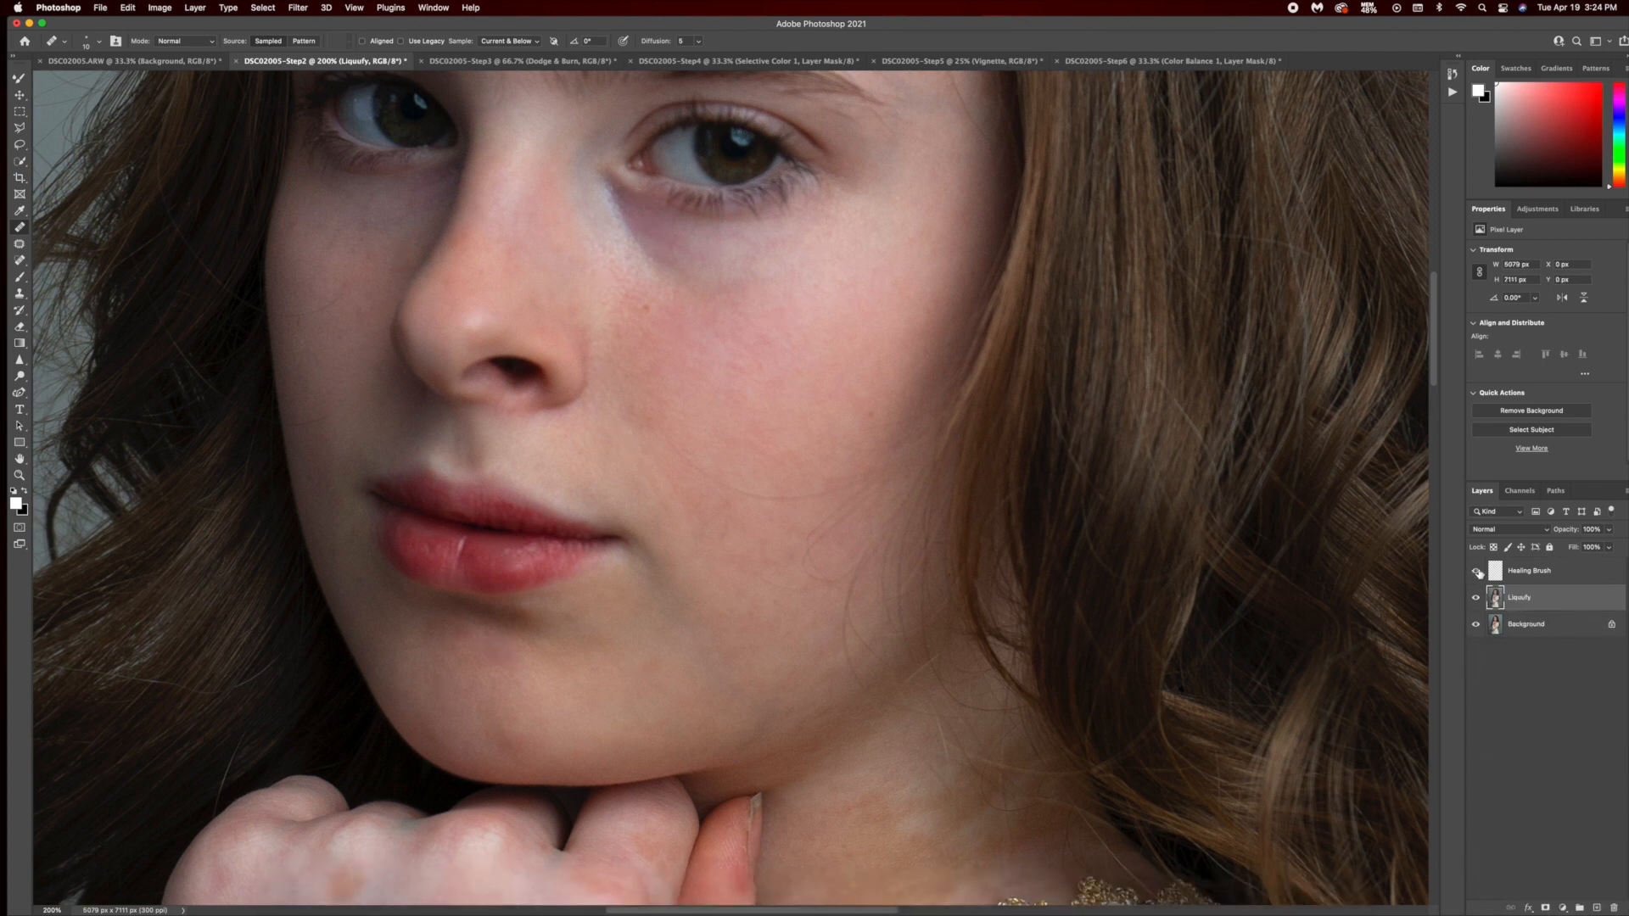
click(1567, 578)
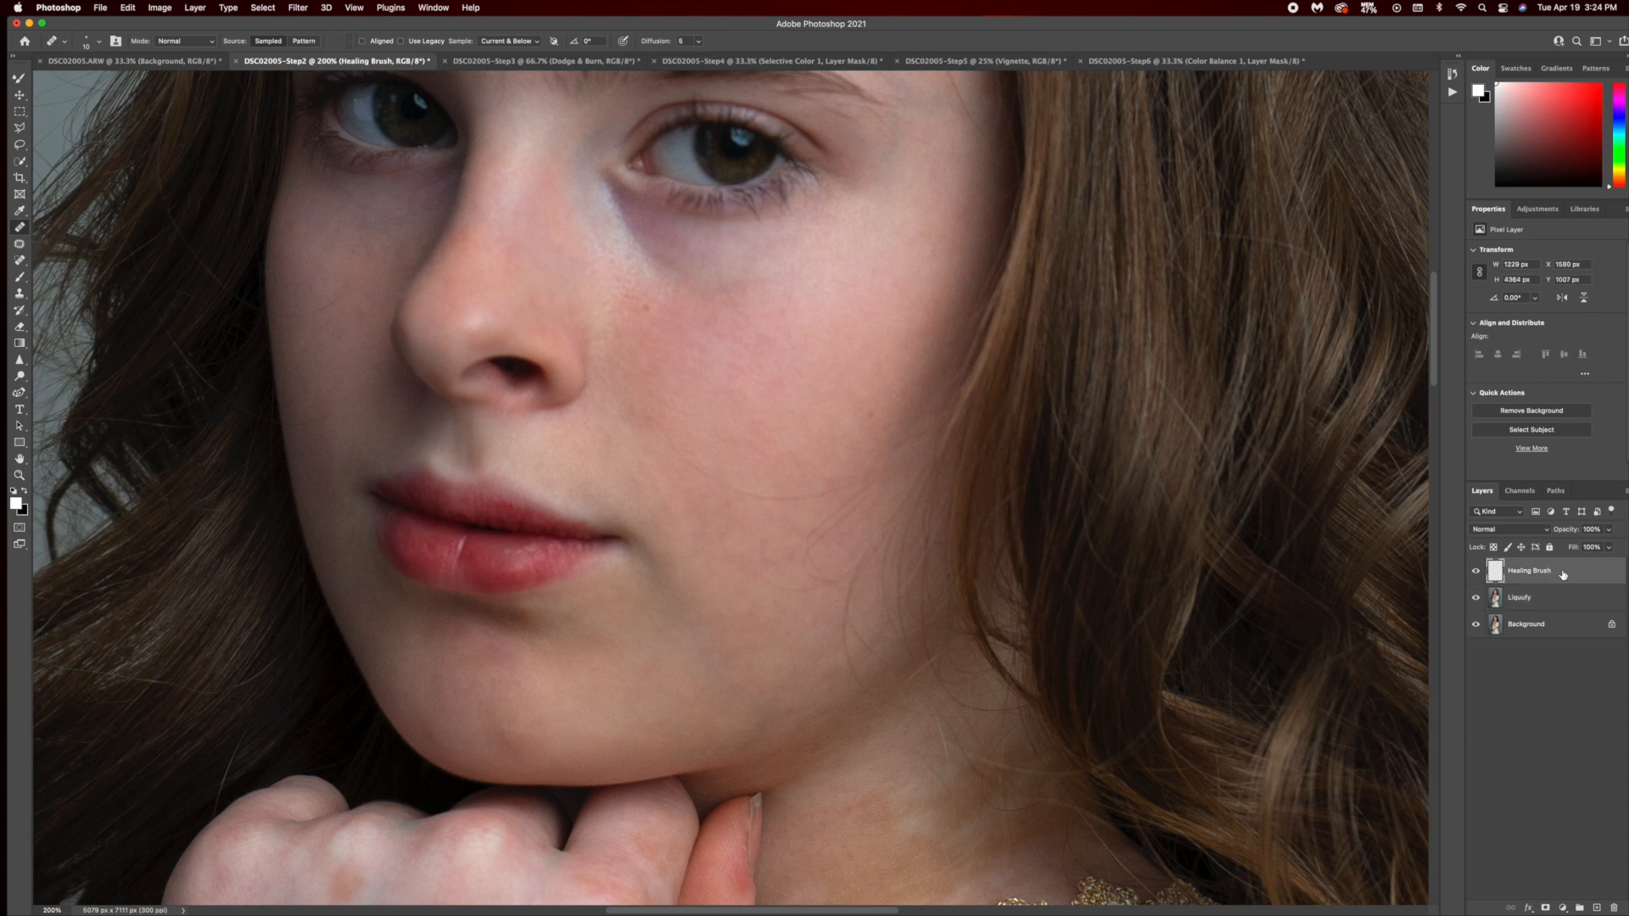
key(super+shift+e)
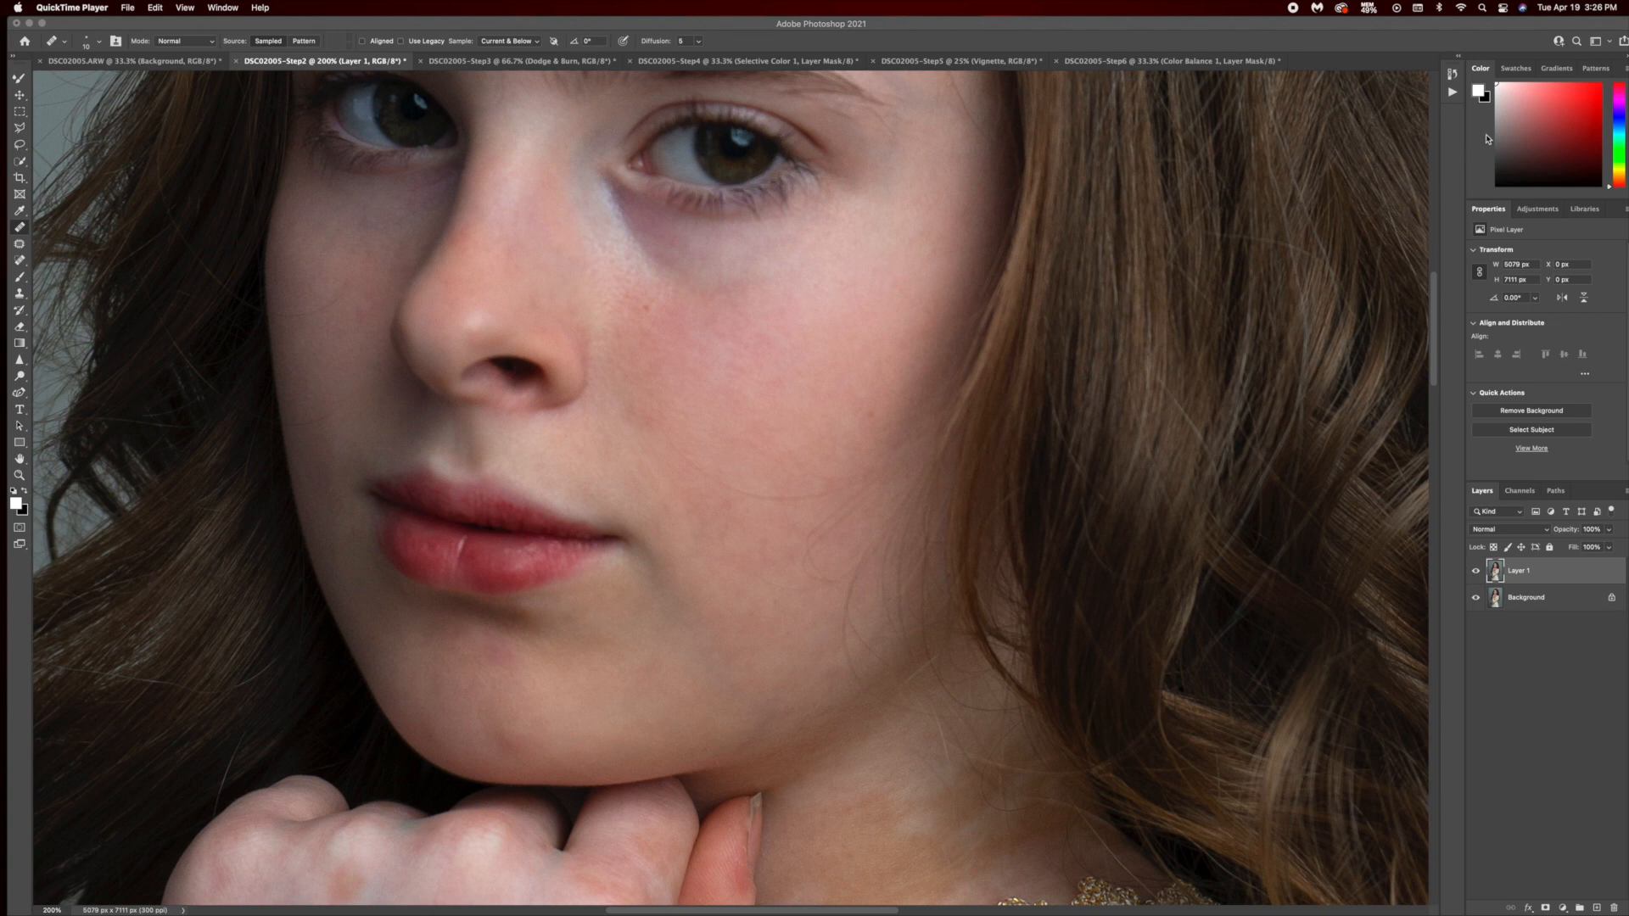
Run the High Skin Frequency action and fine-tune the Gaussian Blur radius on the Color layer until the skin looks blurry.
click(1457, 60)
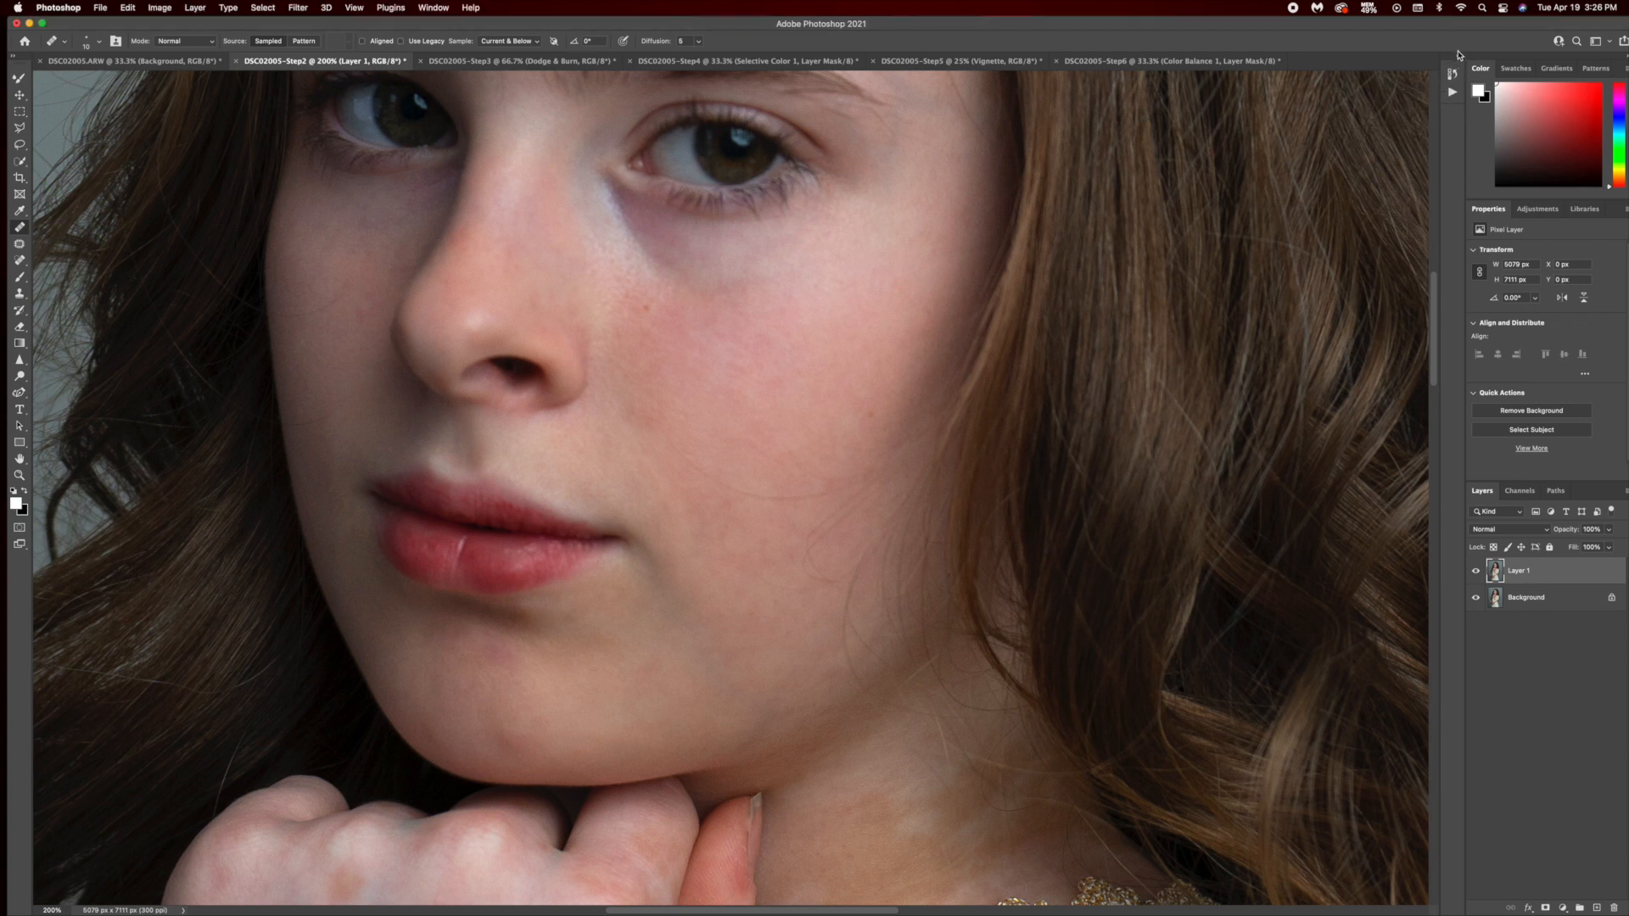
click(1452, 91)
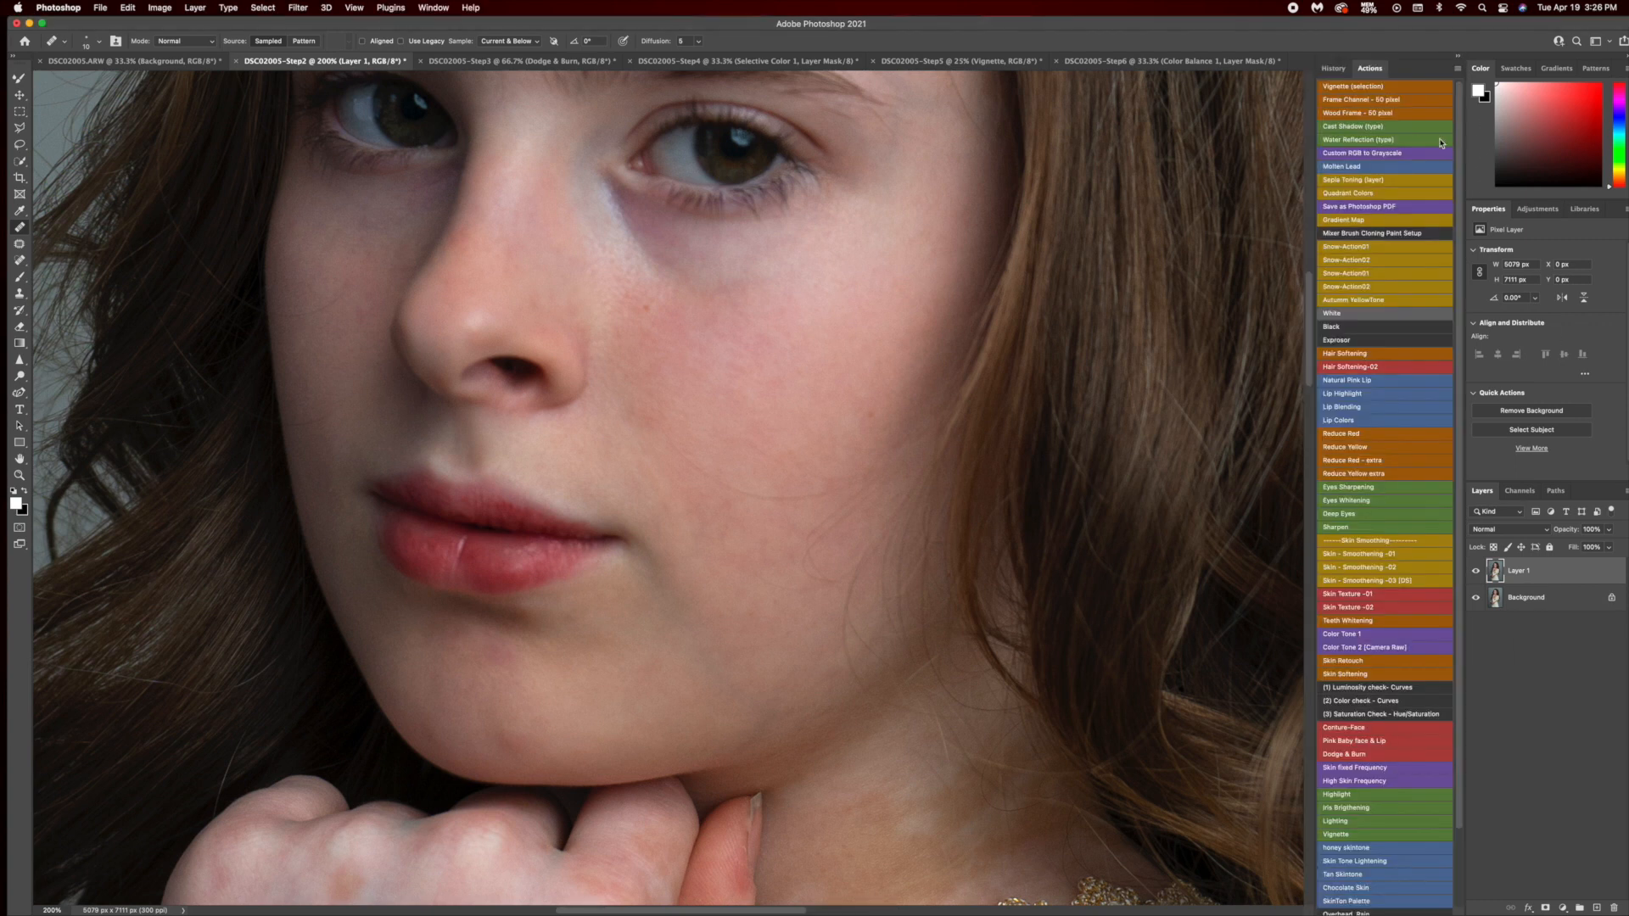
click(1363, 786)
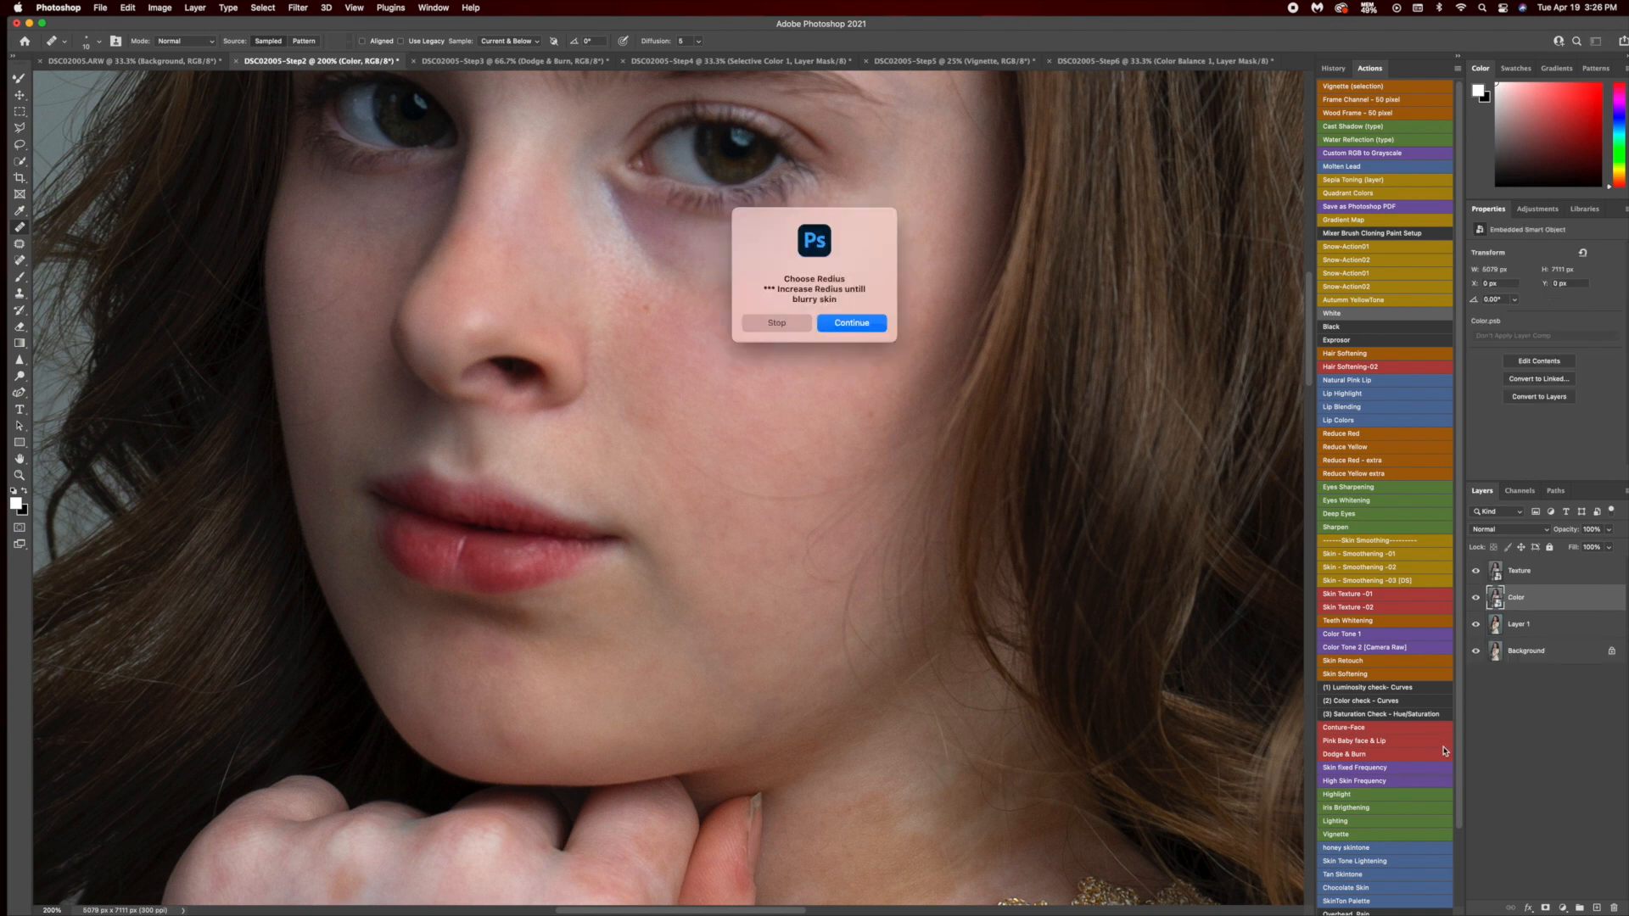
click(848, 324)
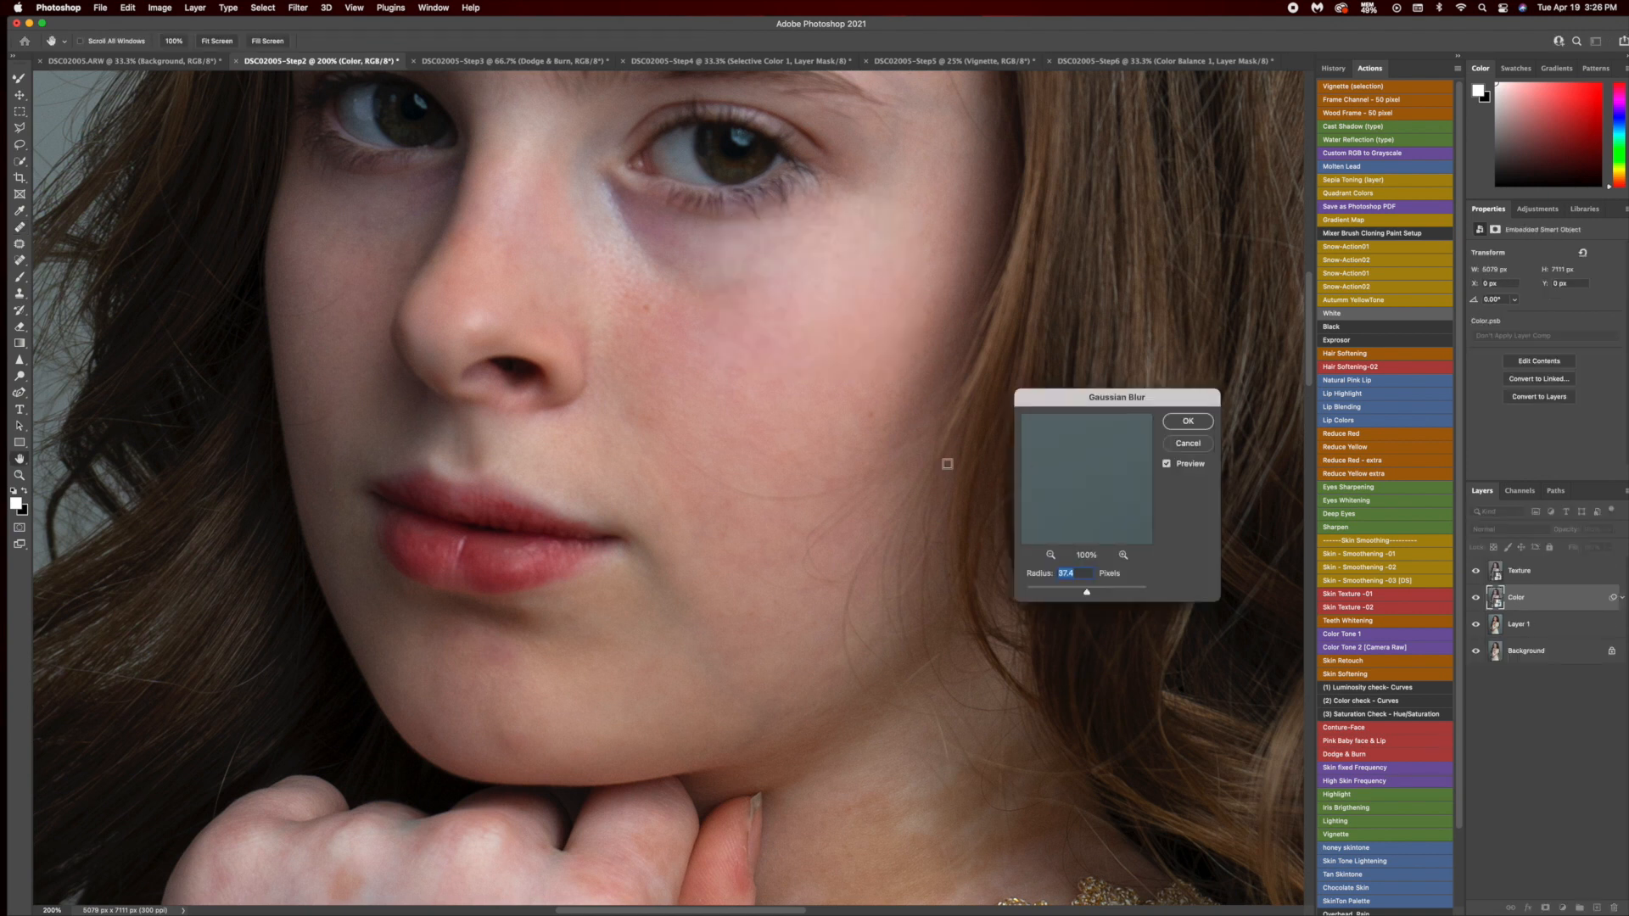
click(1050, 556)
click(1050, 555)
click(1050, 556)
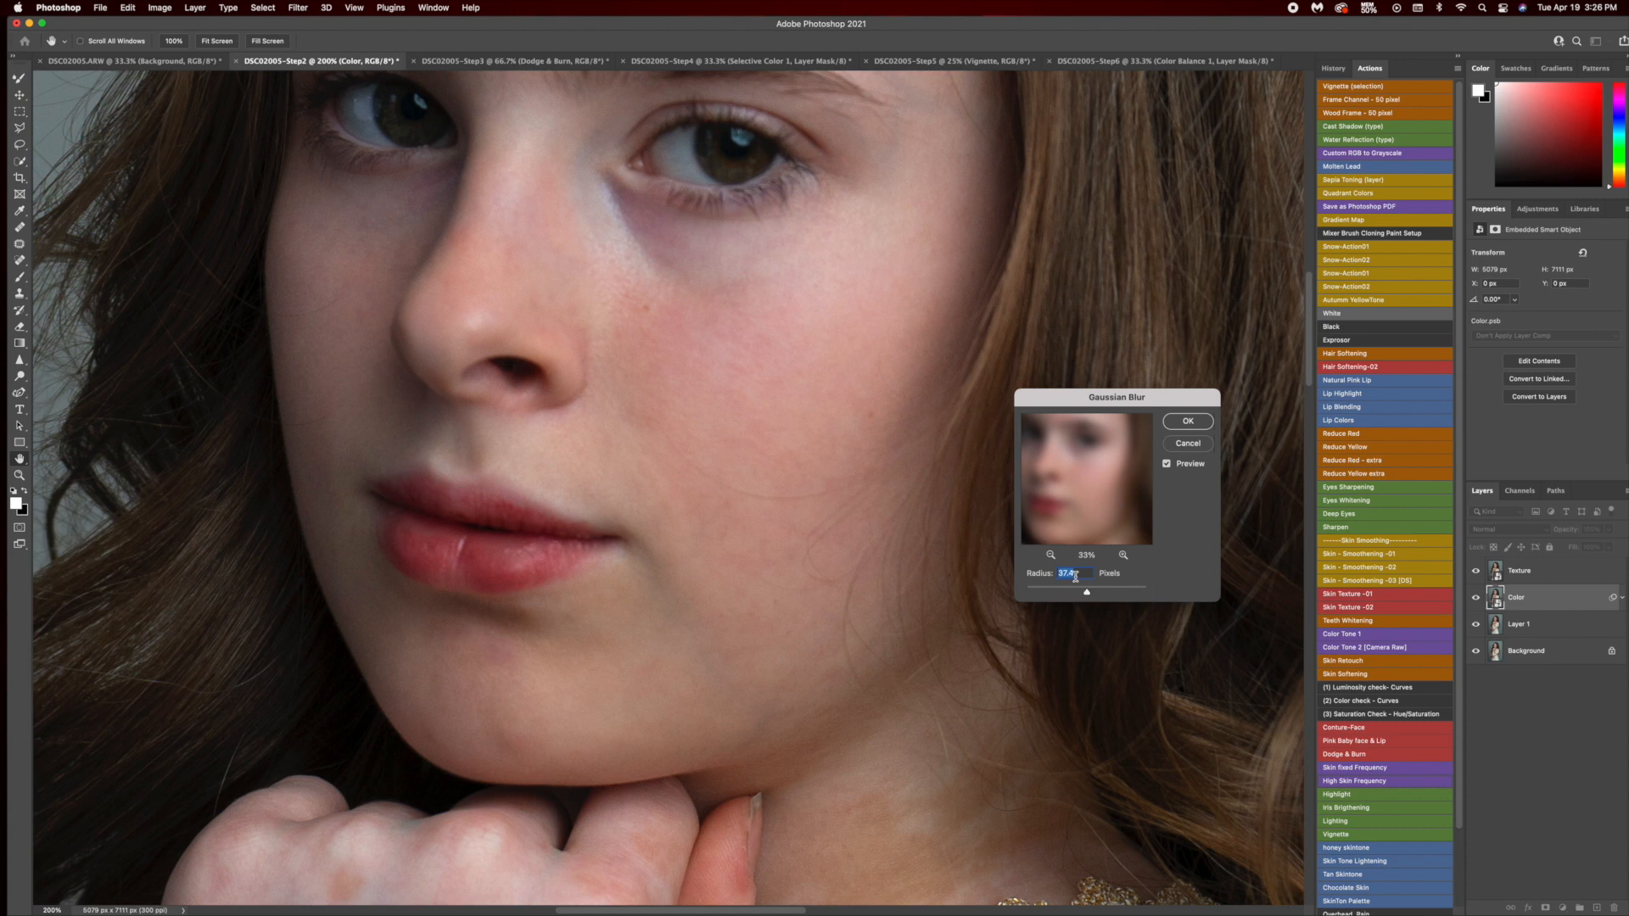
drag(1087, 593, 1083, 594)
click(1188, 421)
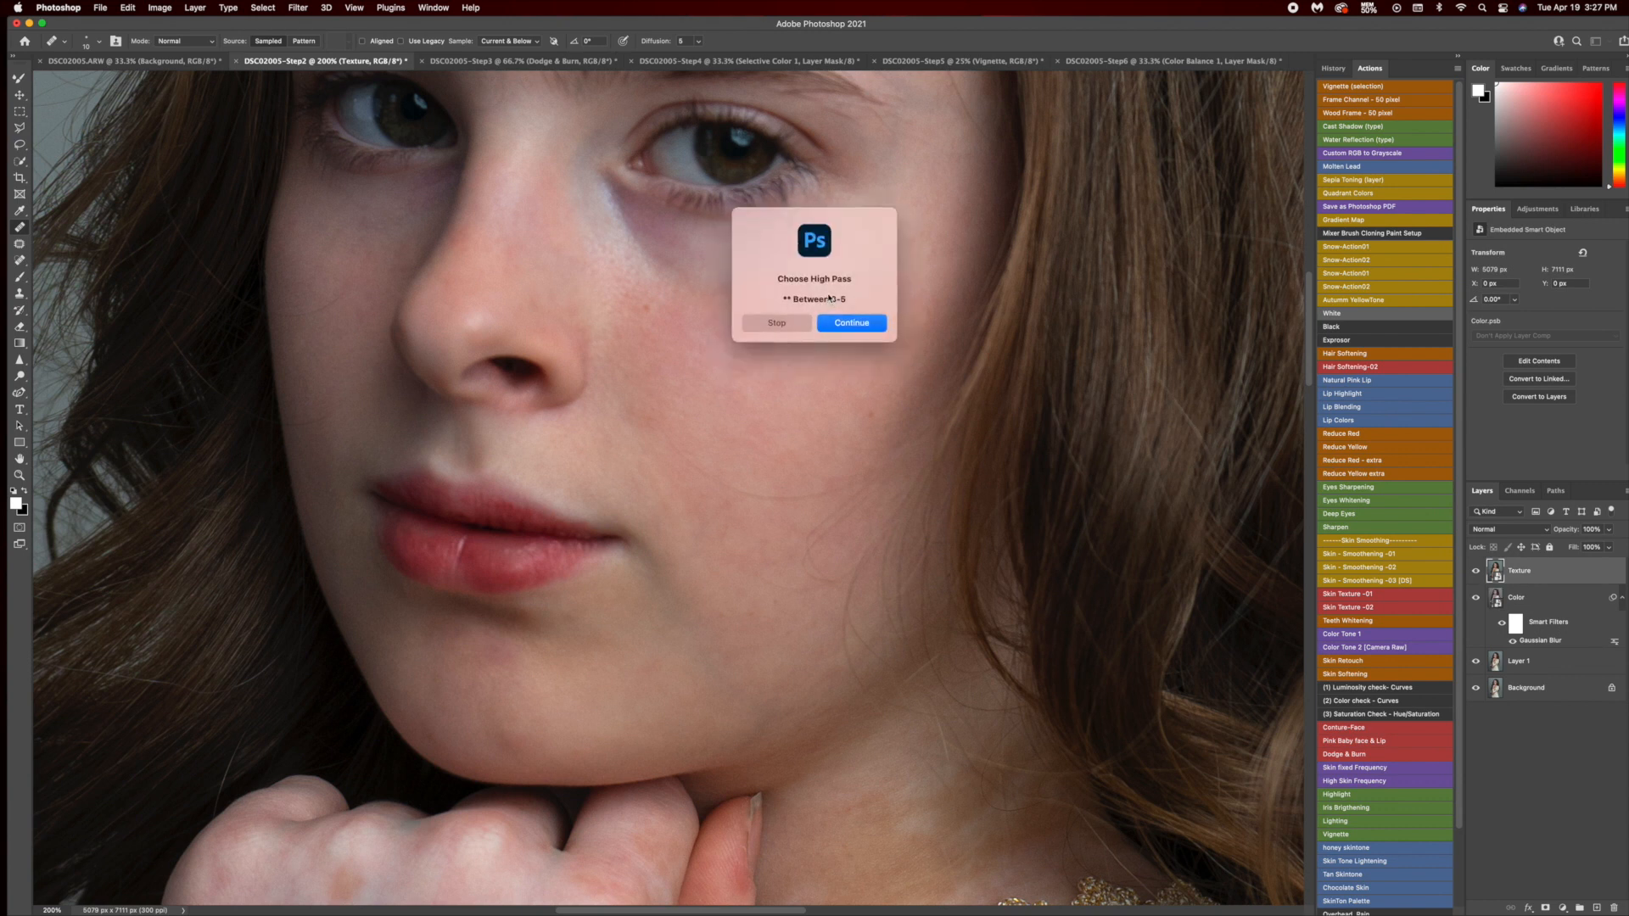
Continue the action and lower the High Pass radius on the Texture layer to slightly above 1.6 pixels.
click(851, 323)
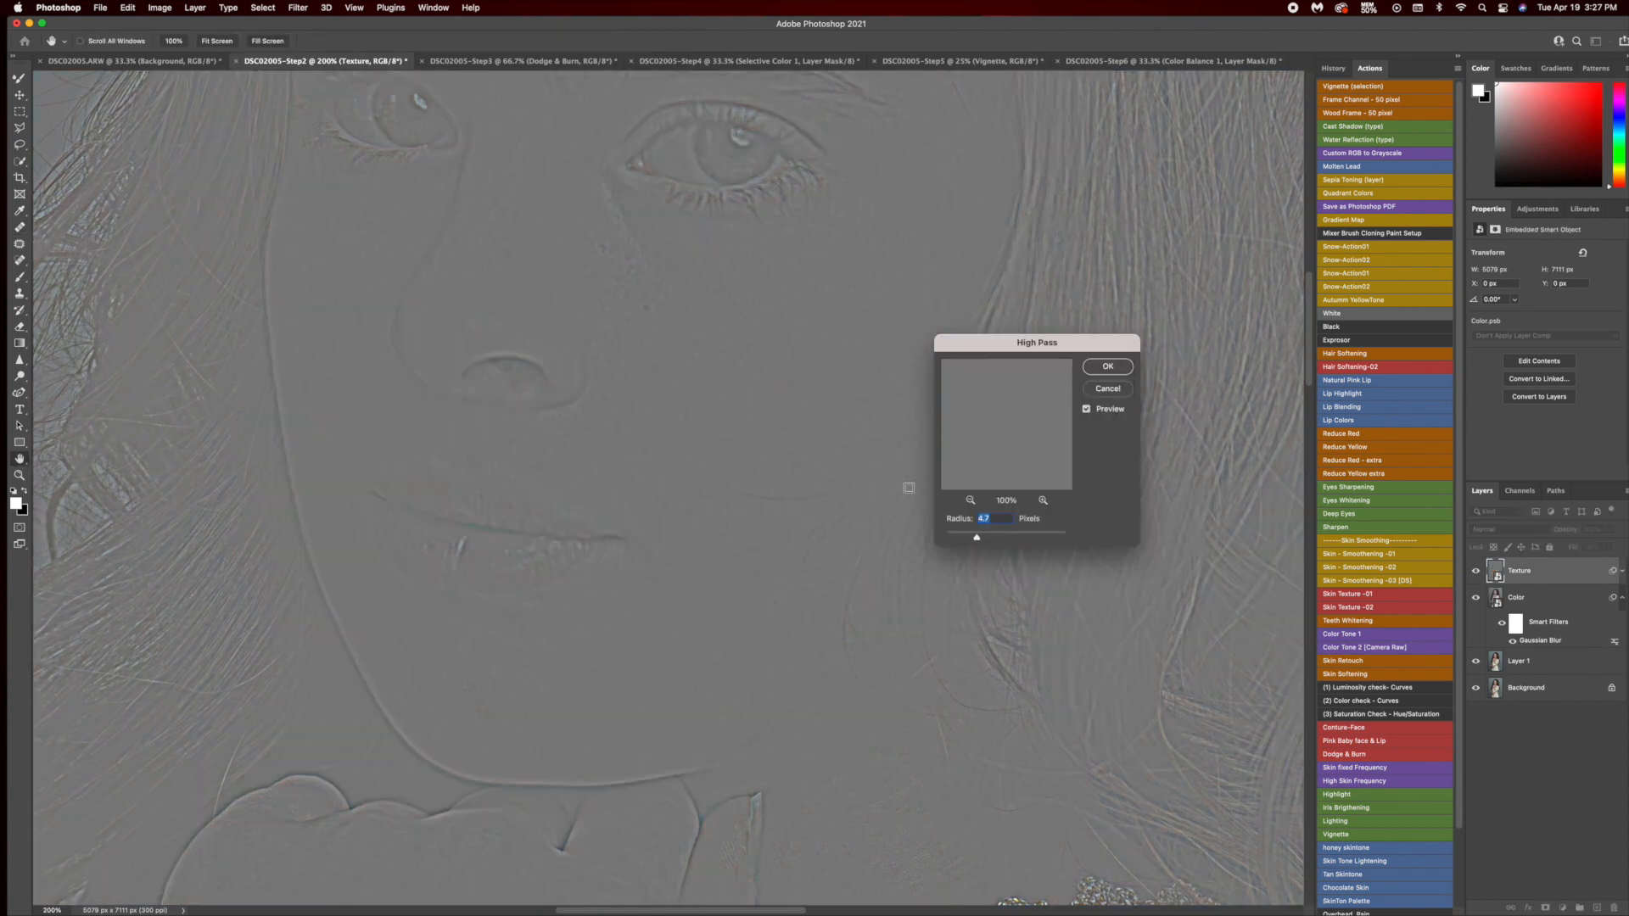
drag(976, 537, 957, 536)
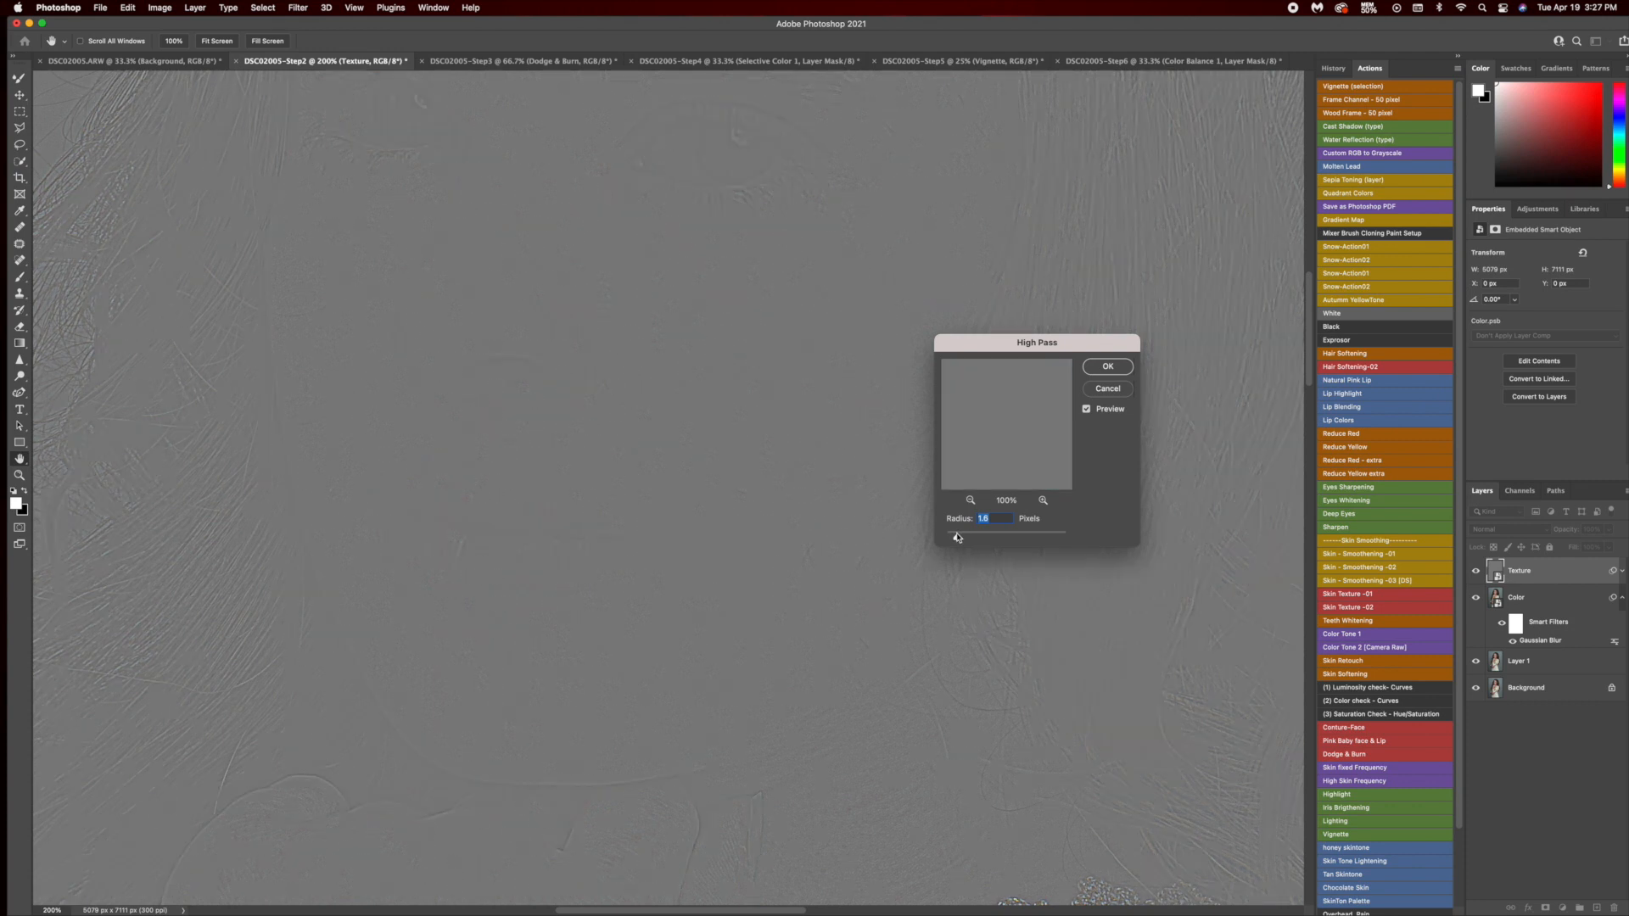
drag(957, 537, 962, 540)
click(1124, 370)
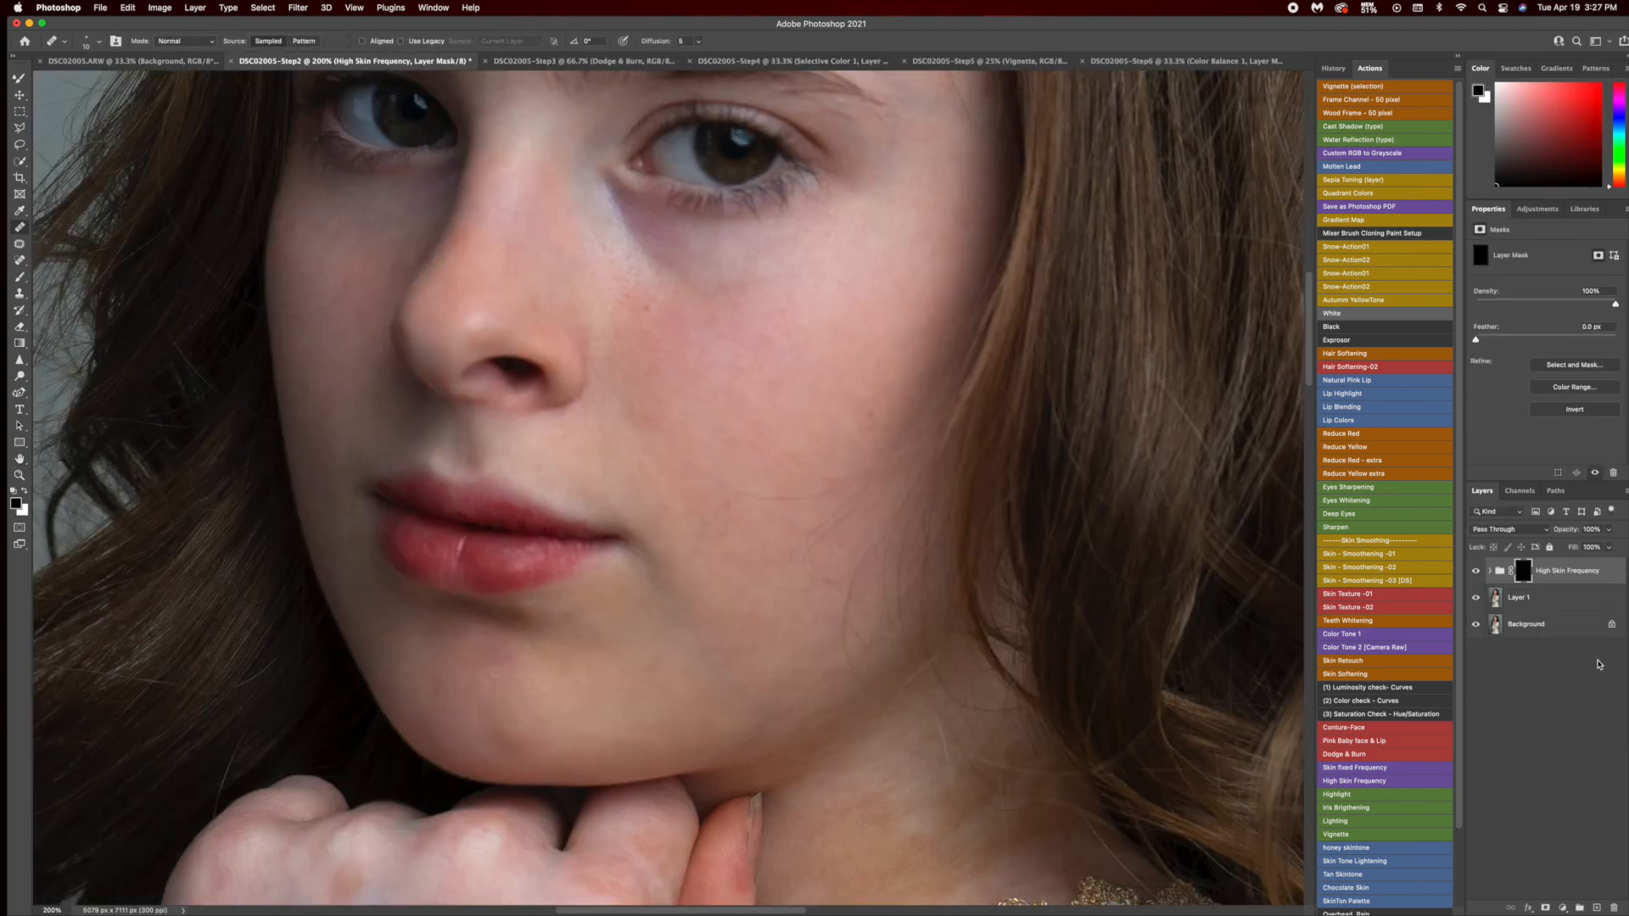
Set the High Skin Frequency group's opacity to 18% and paint its mask white over the facial skin with a 30% opacity brush.
click(1609, 532)
drag(1607, 544, 1560, 553)
click(1525, 573)
key(b)
key(x)
drag(709, 420, 492, 405)
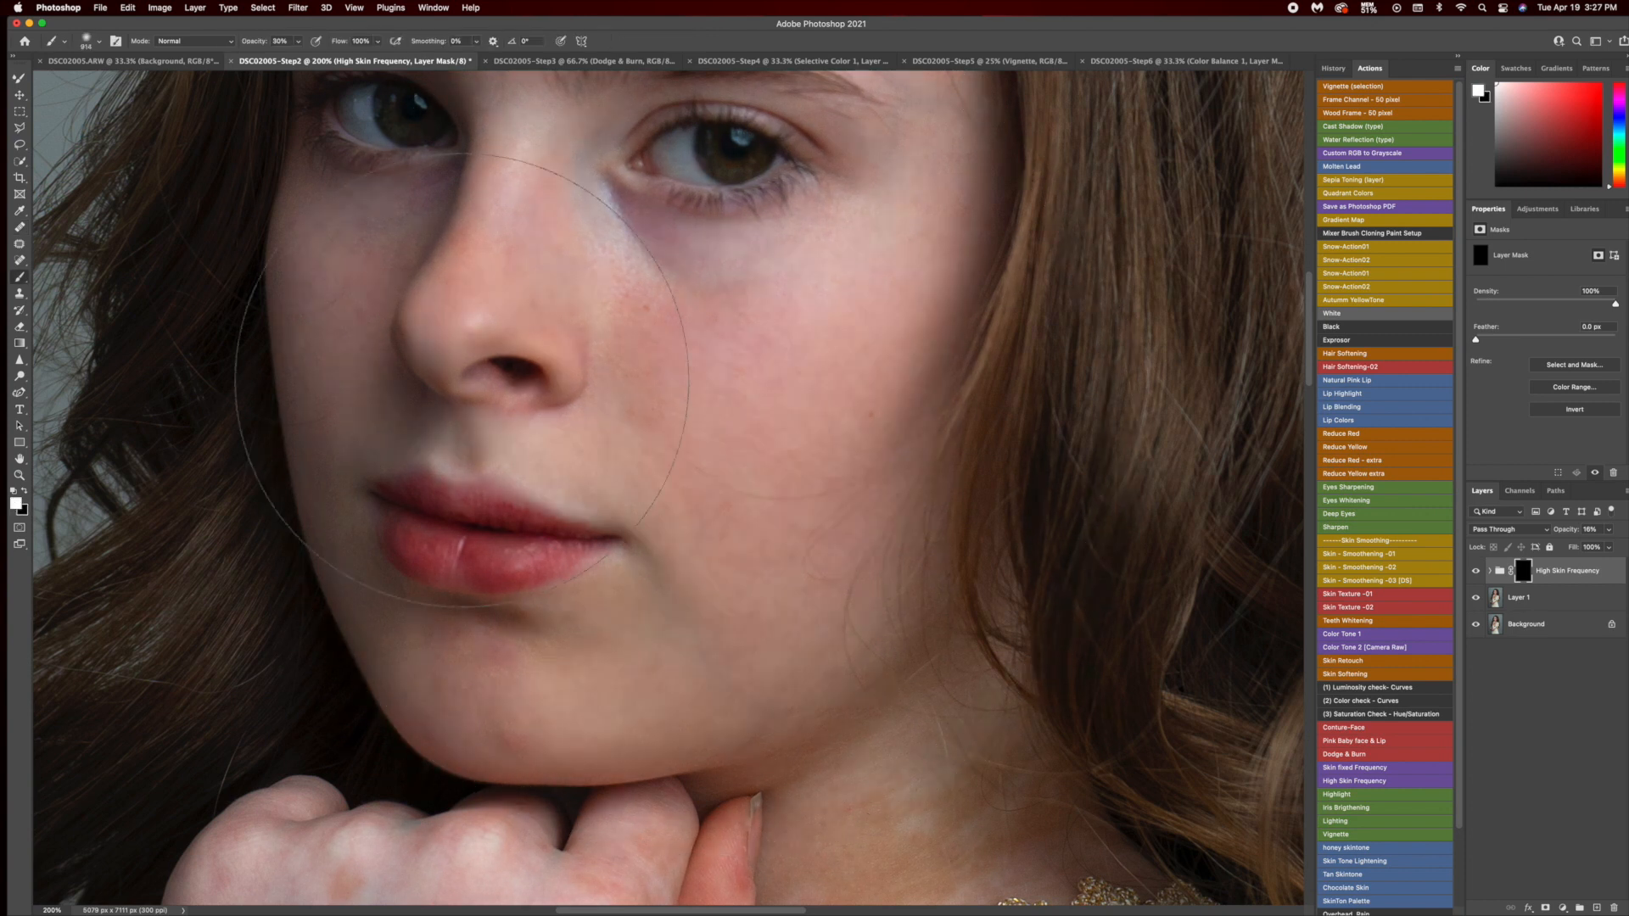
mouse_move(746, 388)
mouse_down()
mouse_move(598, 386)
mouse_move(717, 387)
mouse_up()
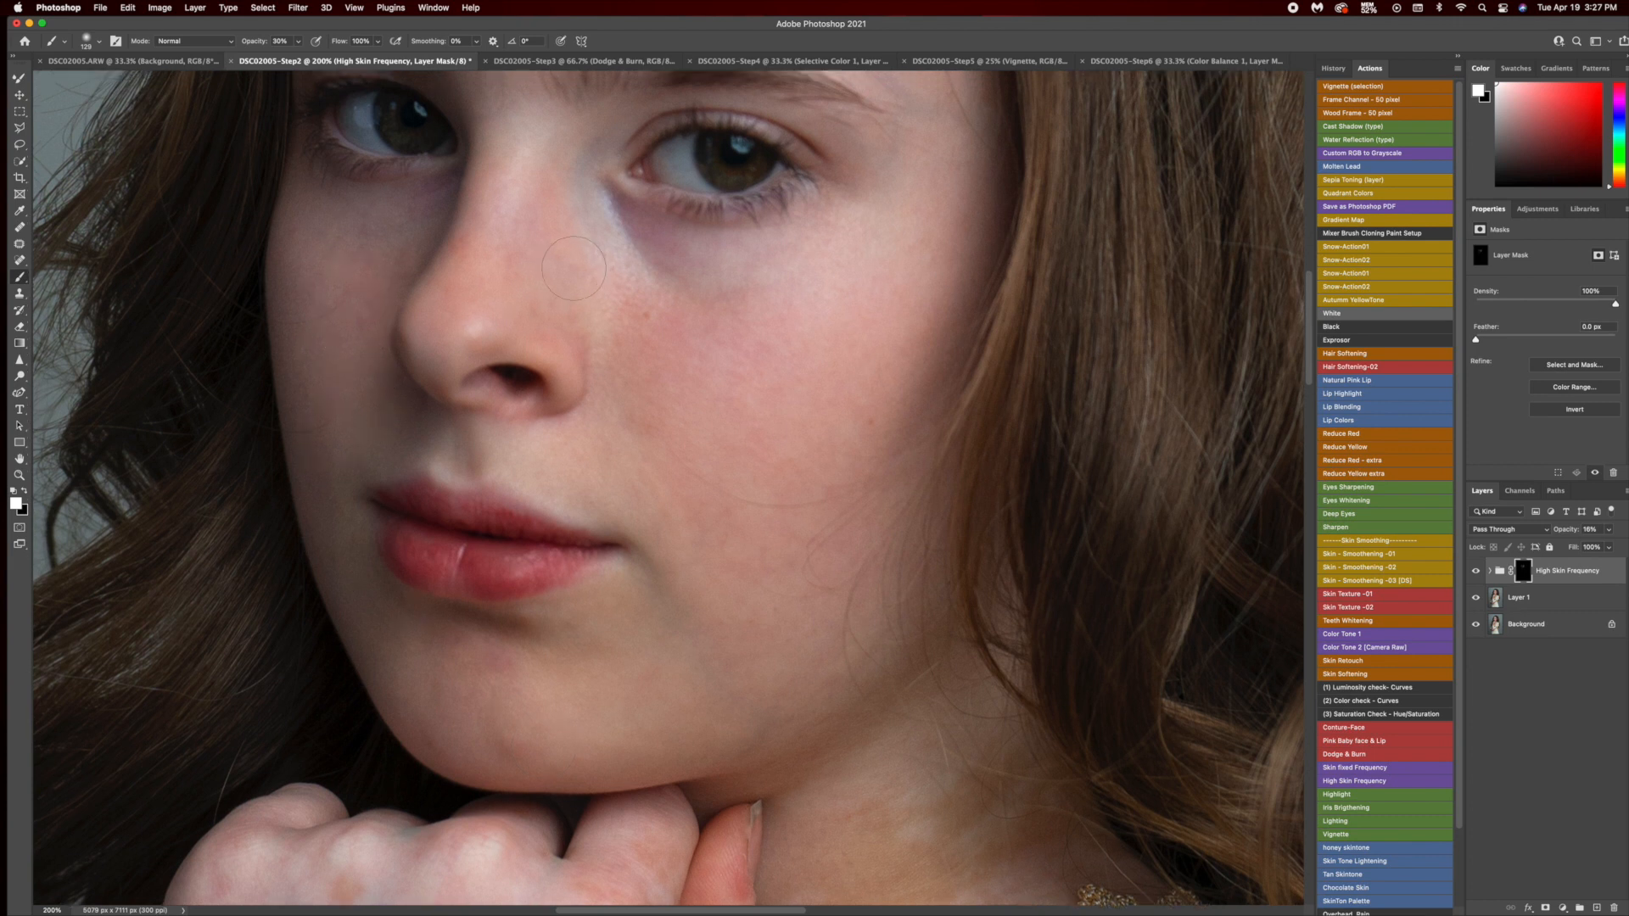
scroll(526, 365, up, 5)
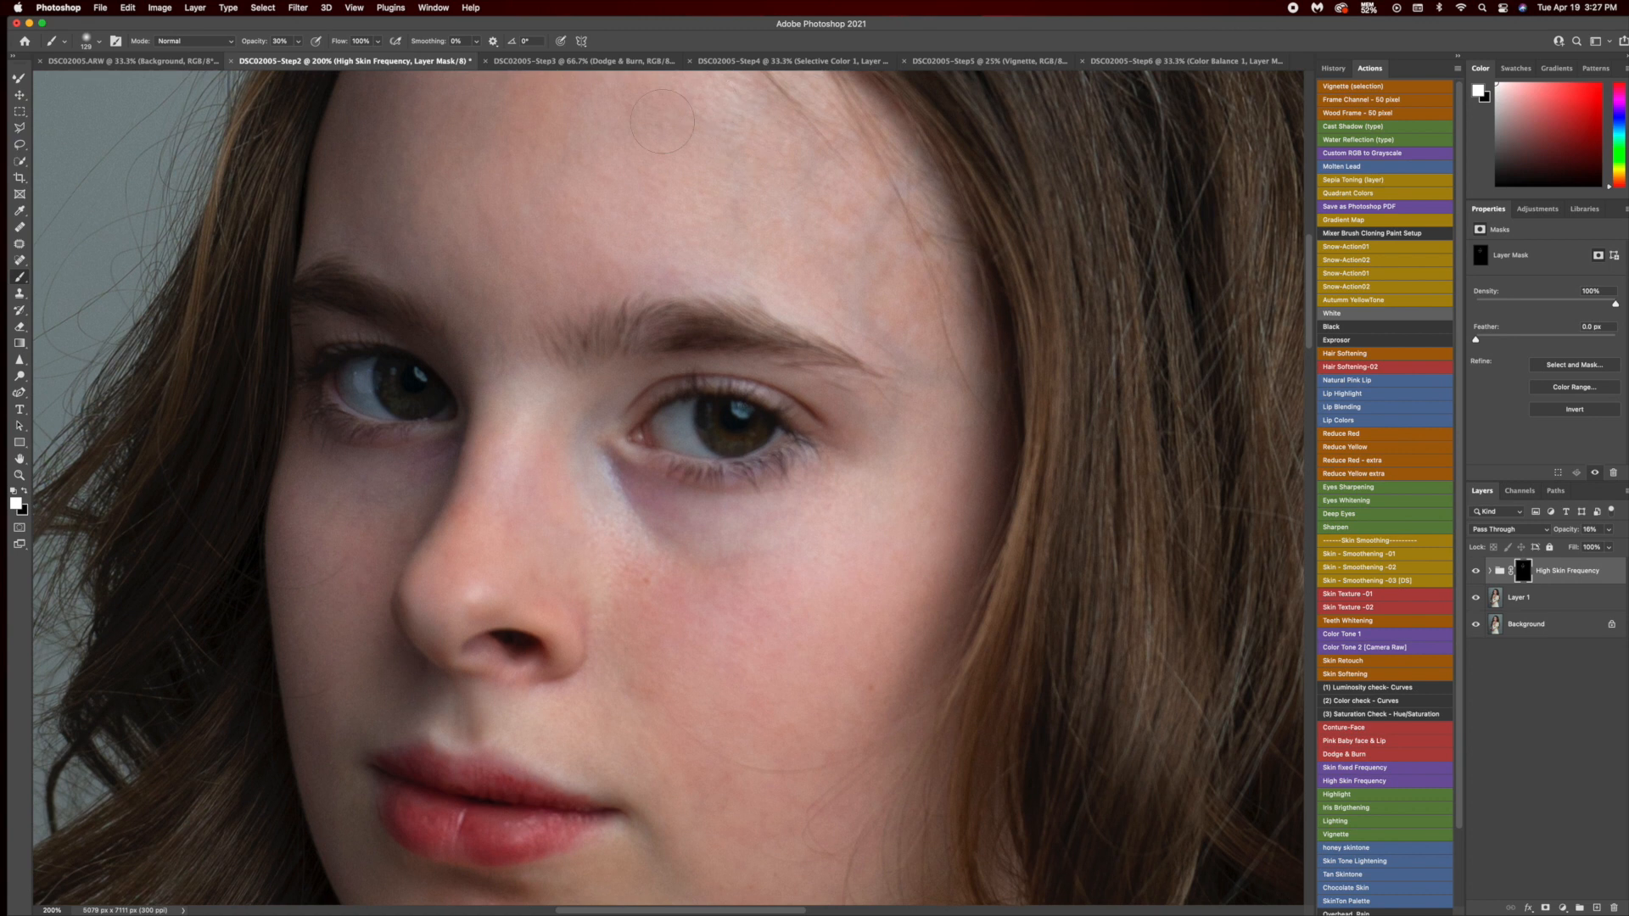
scroll(627, 199, up, 2)
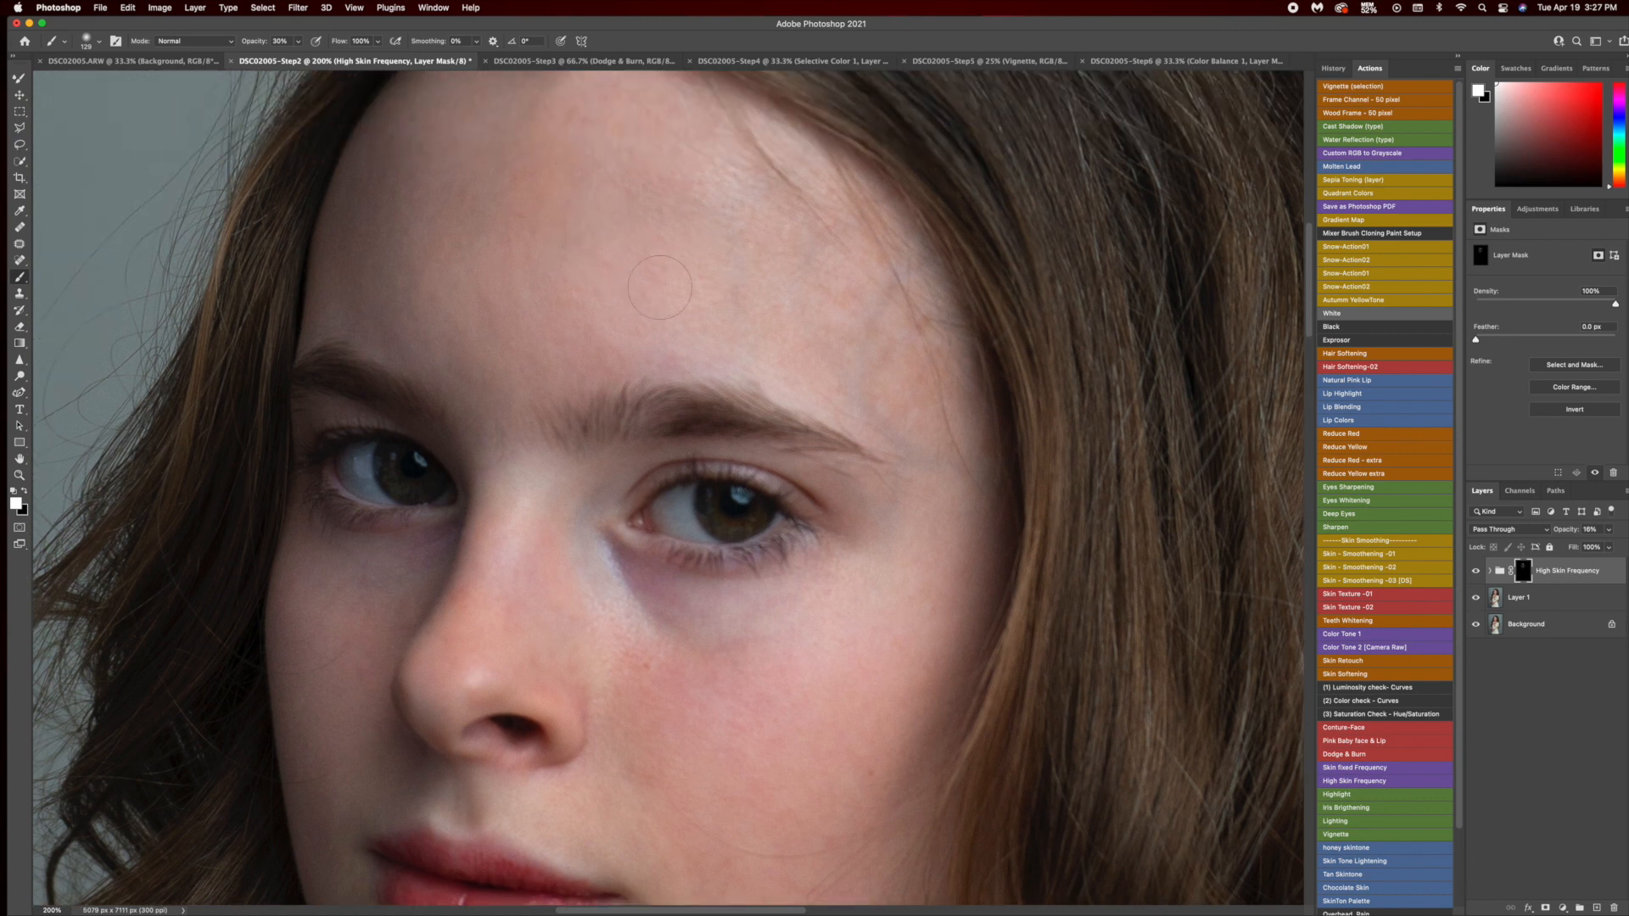
scroll(492, 467, down, 1)
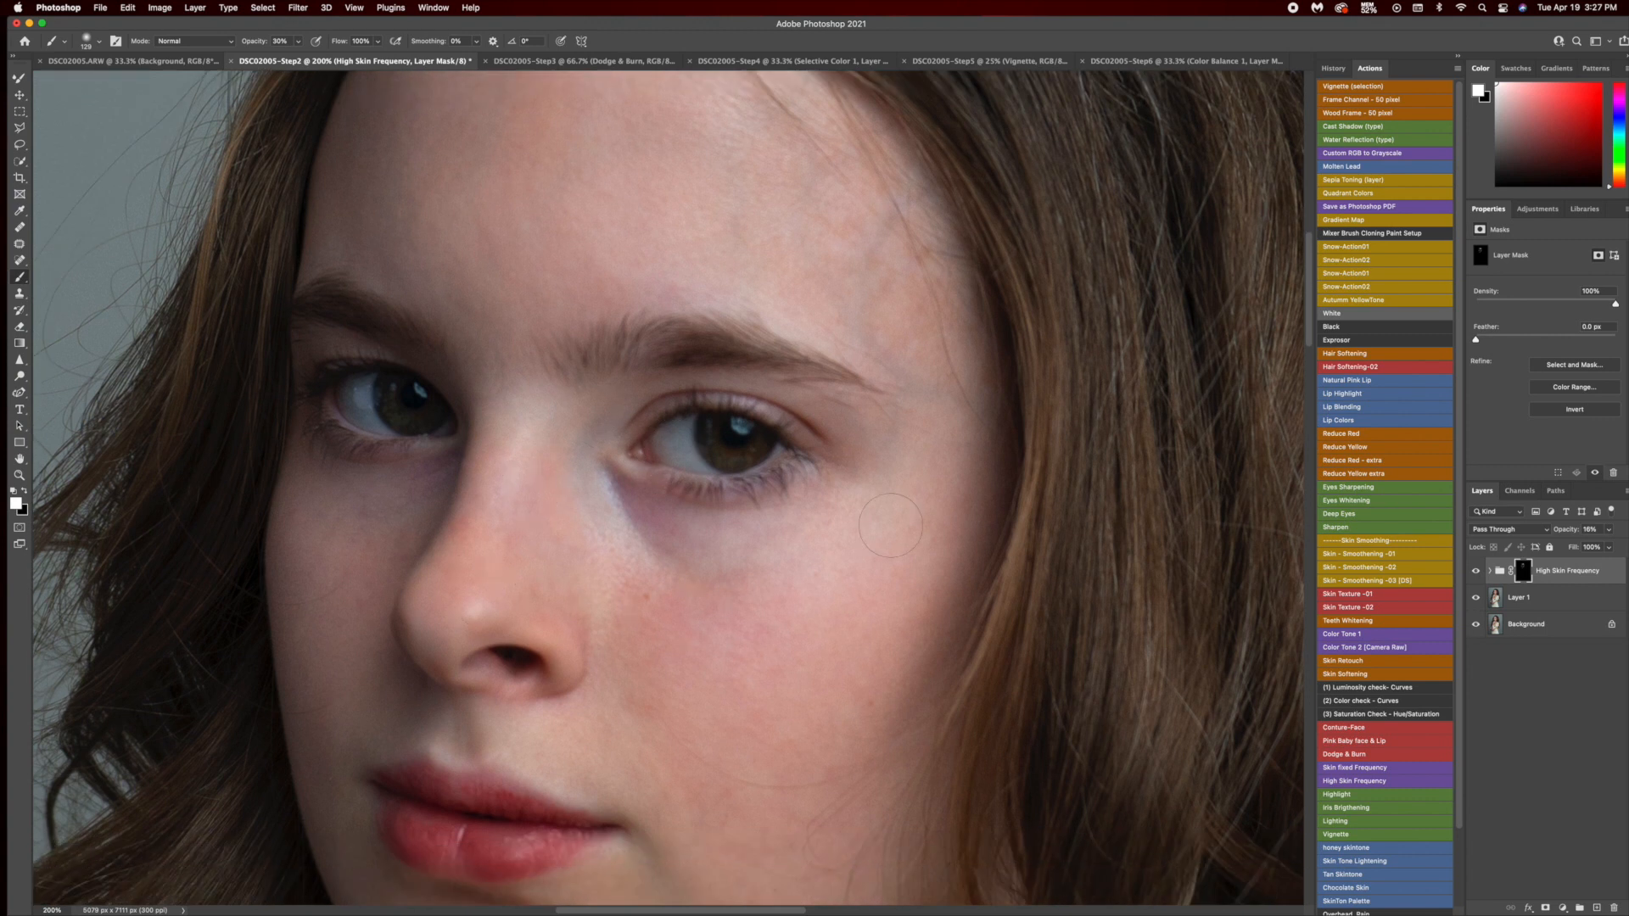
scroll(676, 759, down, 2)
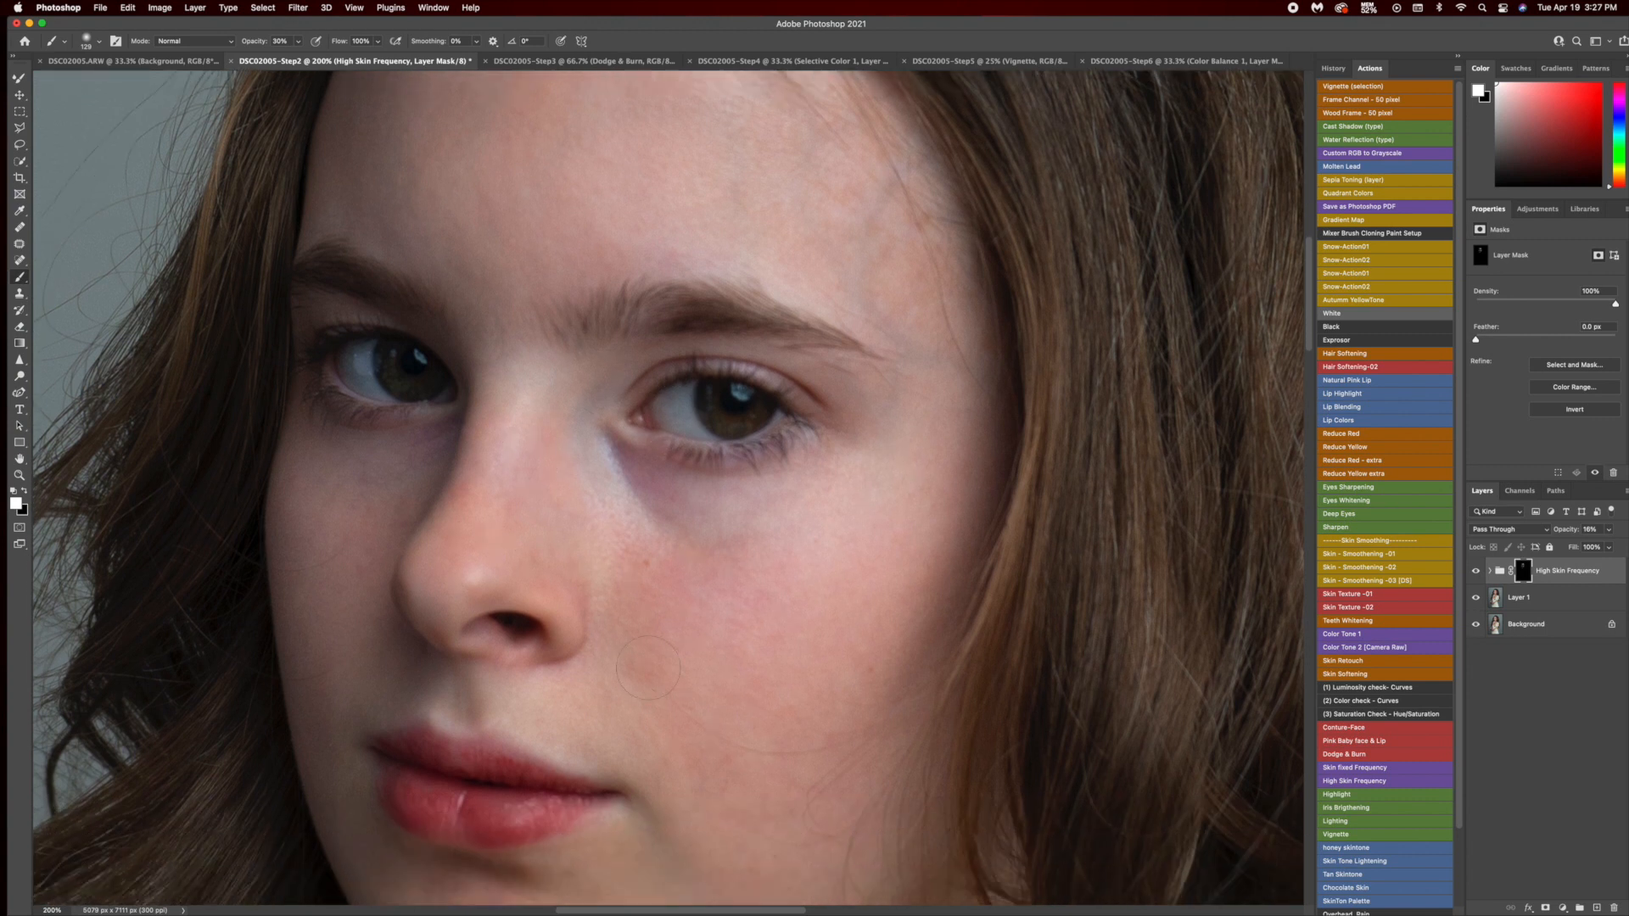
scroll(674, 759, down, 1)
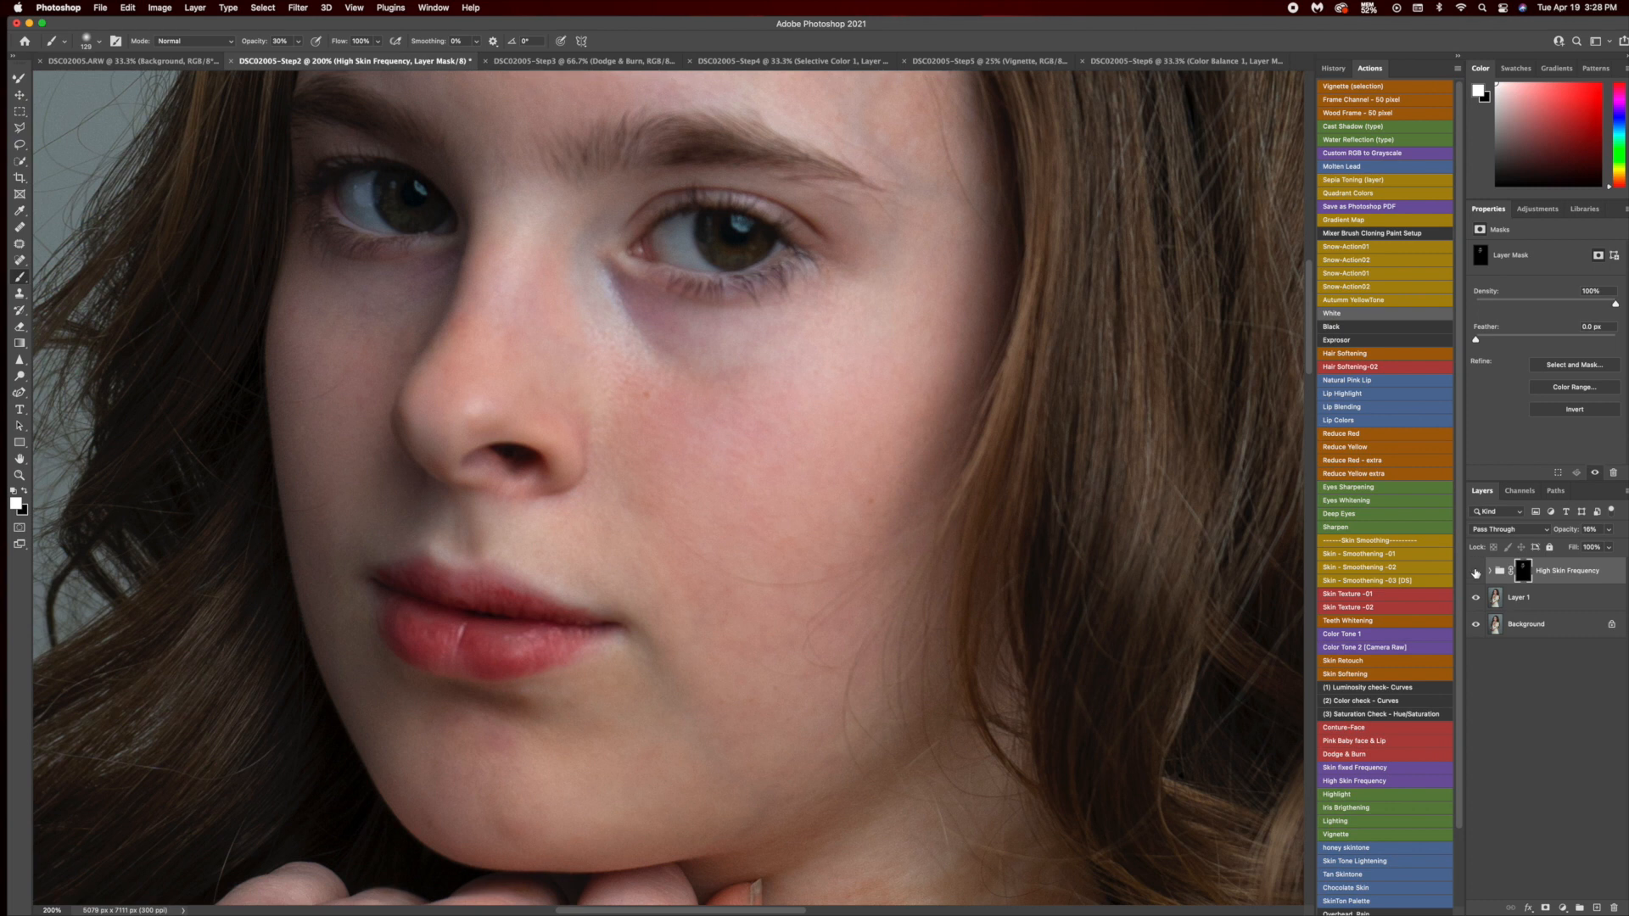
Raise the High Skin Frequency group's opacity to 25% and toggle the group to compare before and after.
click(1475, 571)
click(1576, 531)
text(2)
click(1476, 575)
Run the Skin - Smoothening -01 action above the High Skin Frequency group and set the smoothing layer's opacity to 14%, temporarily inverting its mask.
click(1597, 574)
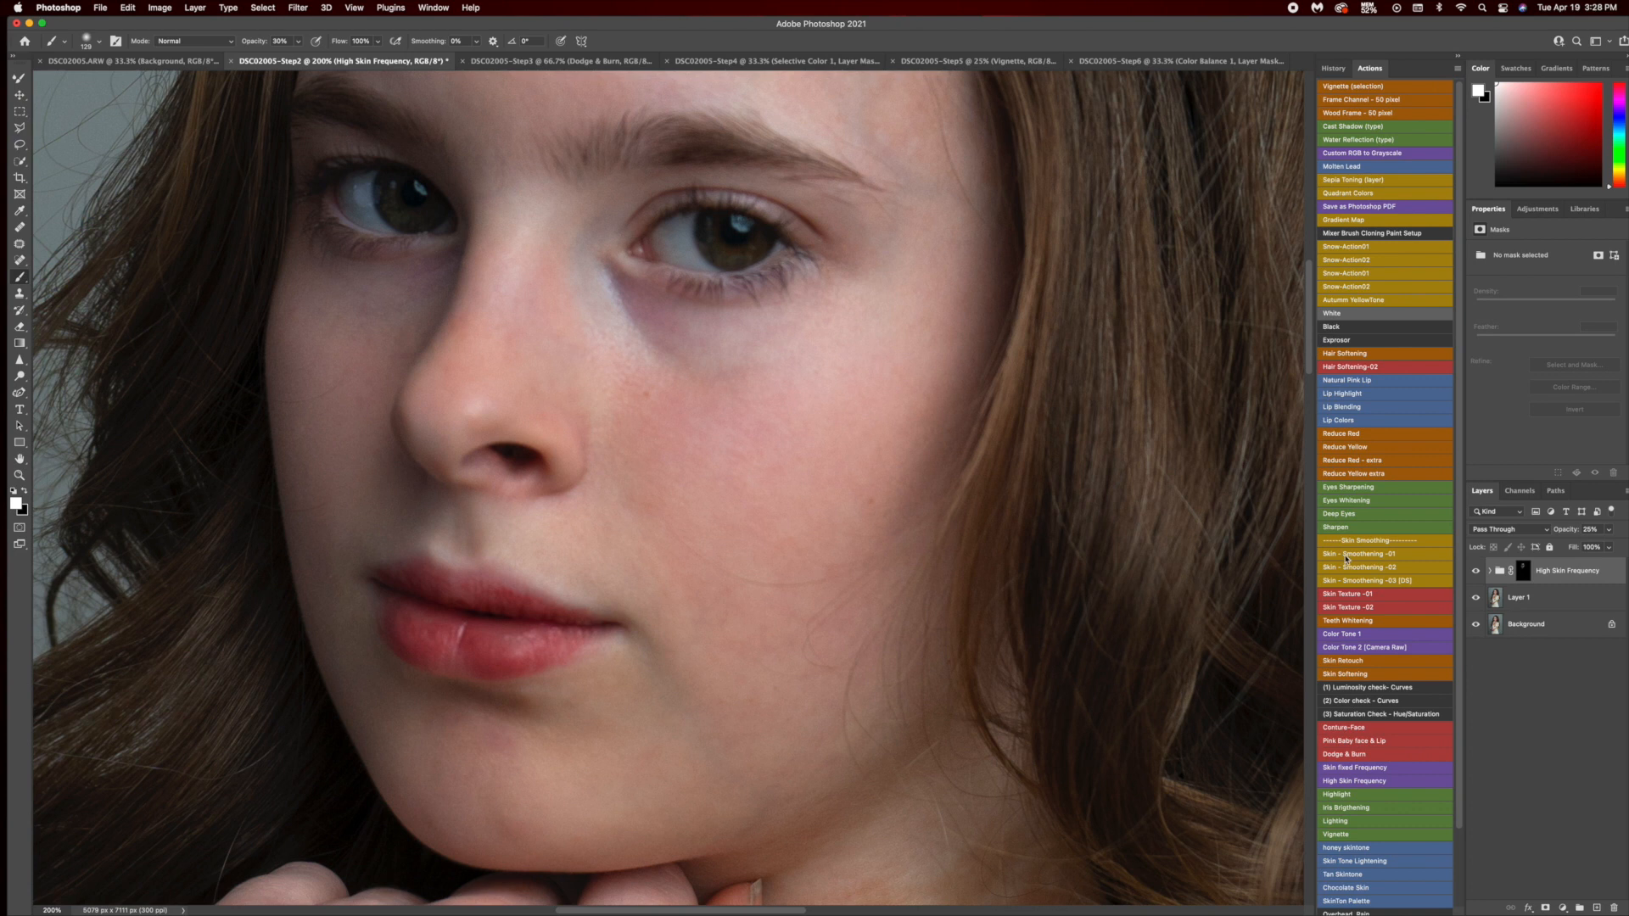
click(1348, 556)
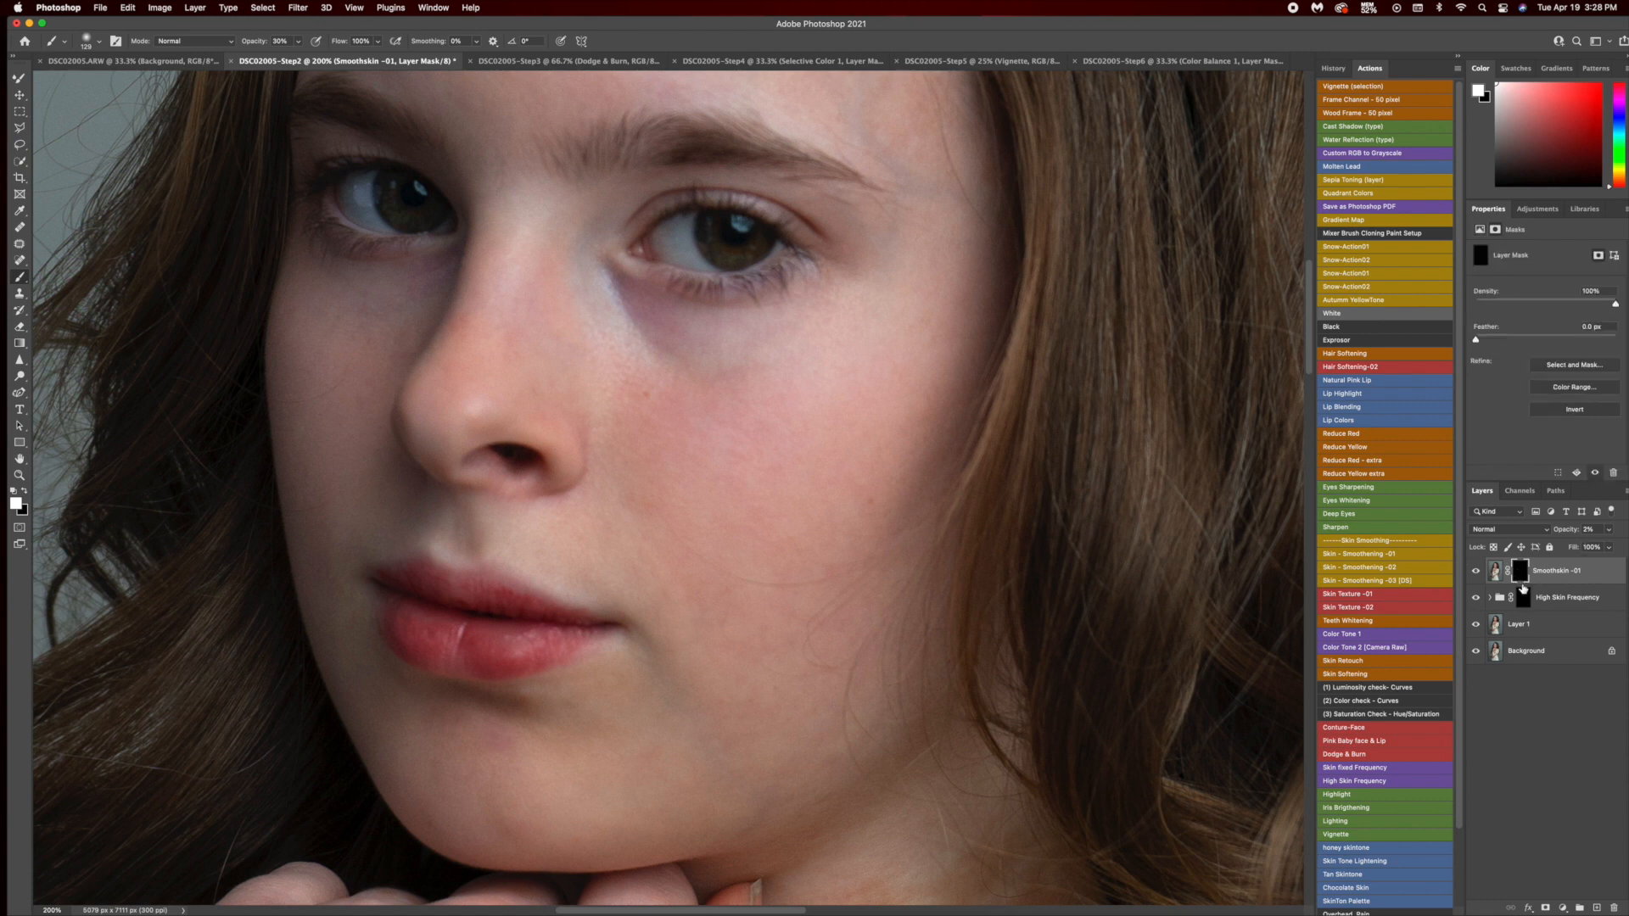
key(super+i)
click(1607, 529)
drag(1559, 546, 1570, 548)
drag(1570, 548, 1534, 577)
key(super+i)
Raise the brush opacity to 100% and paint the Smoothskin -01 mask white over the face, hand and forearm skin.
click(298, 41)
drag(299, 56, 339, 59)
scroll(940, 307, up, 8)
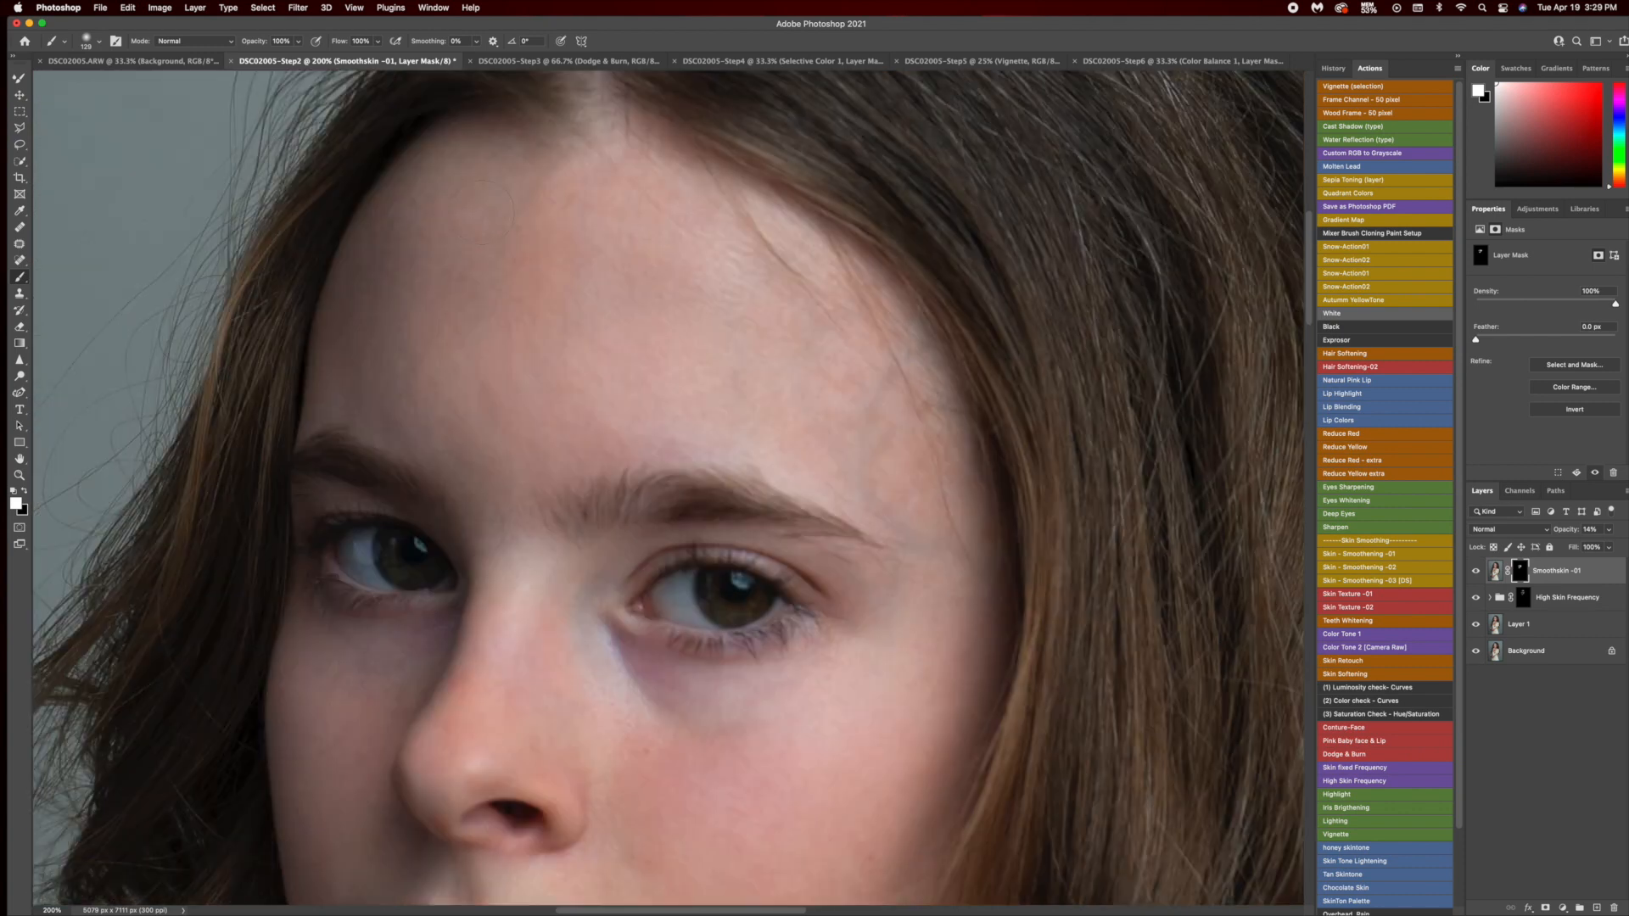
scroll(687, 413, down, 14)
key(super+minus)
mouse_move(588, 546)
mouse_down()
mouse_move(606, 545)
mouse_move(495, 566)
mouse_up()
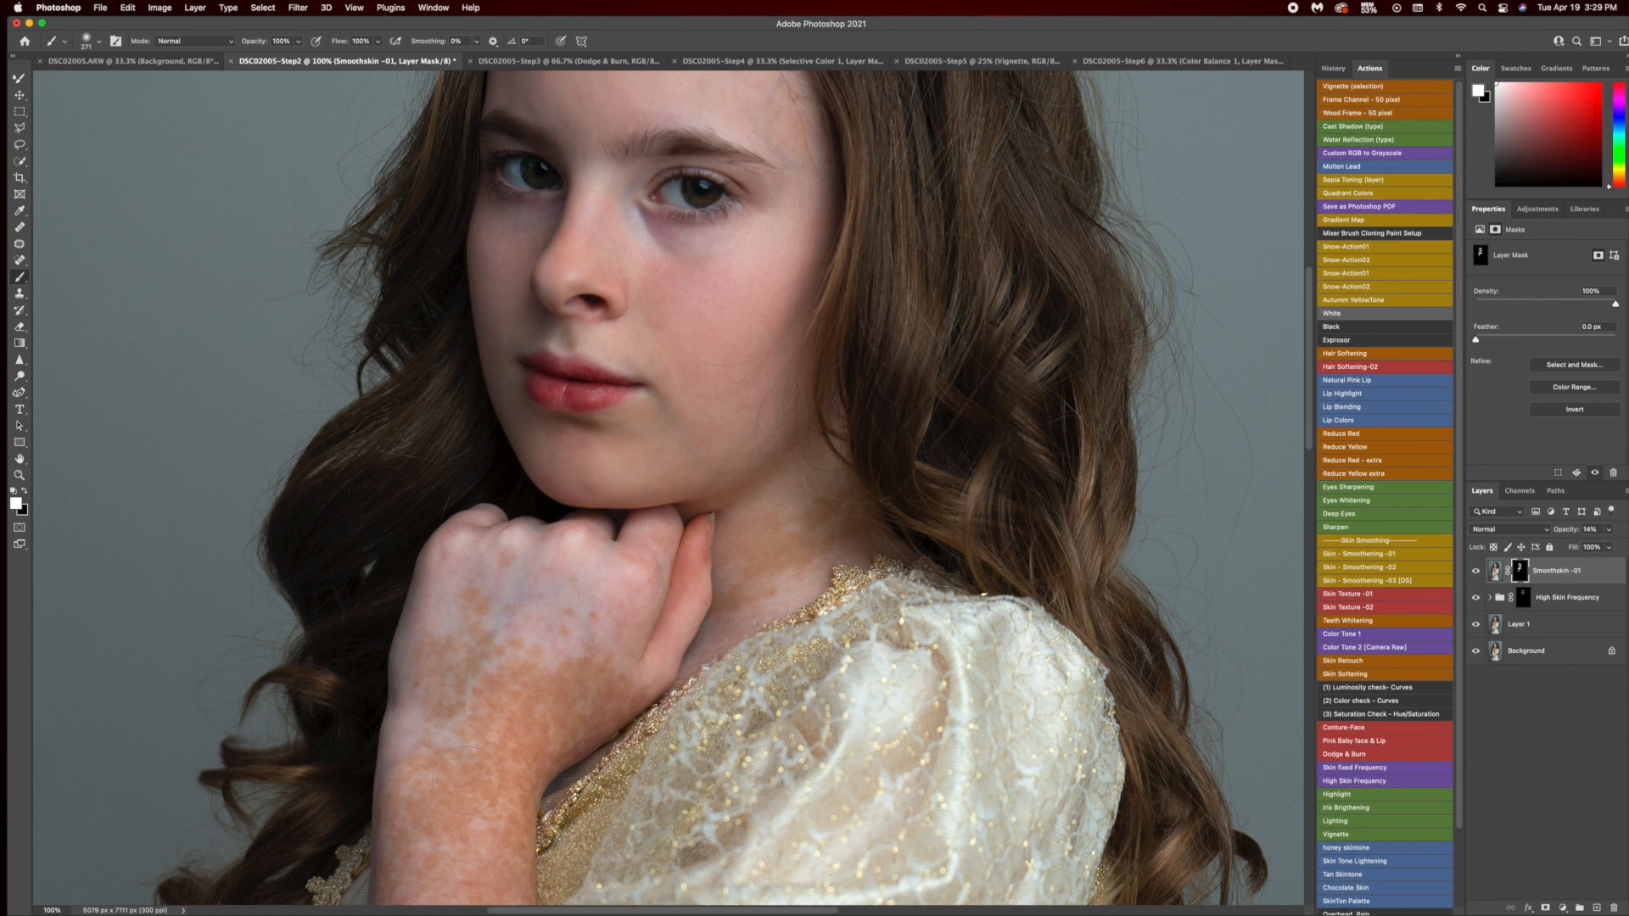
scroll(589, 635, down, 5)
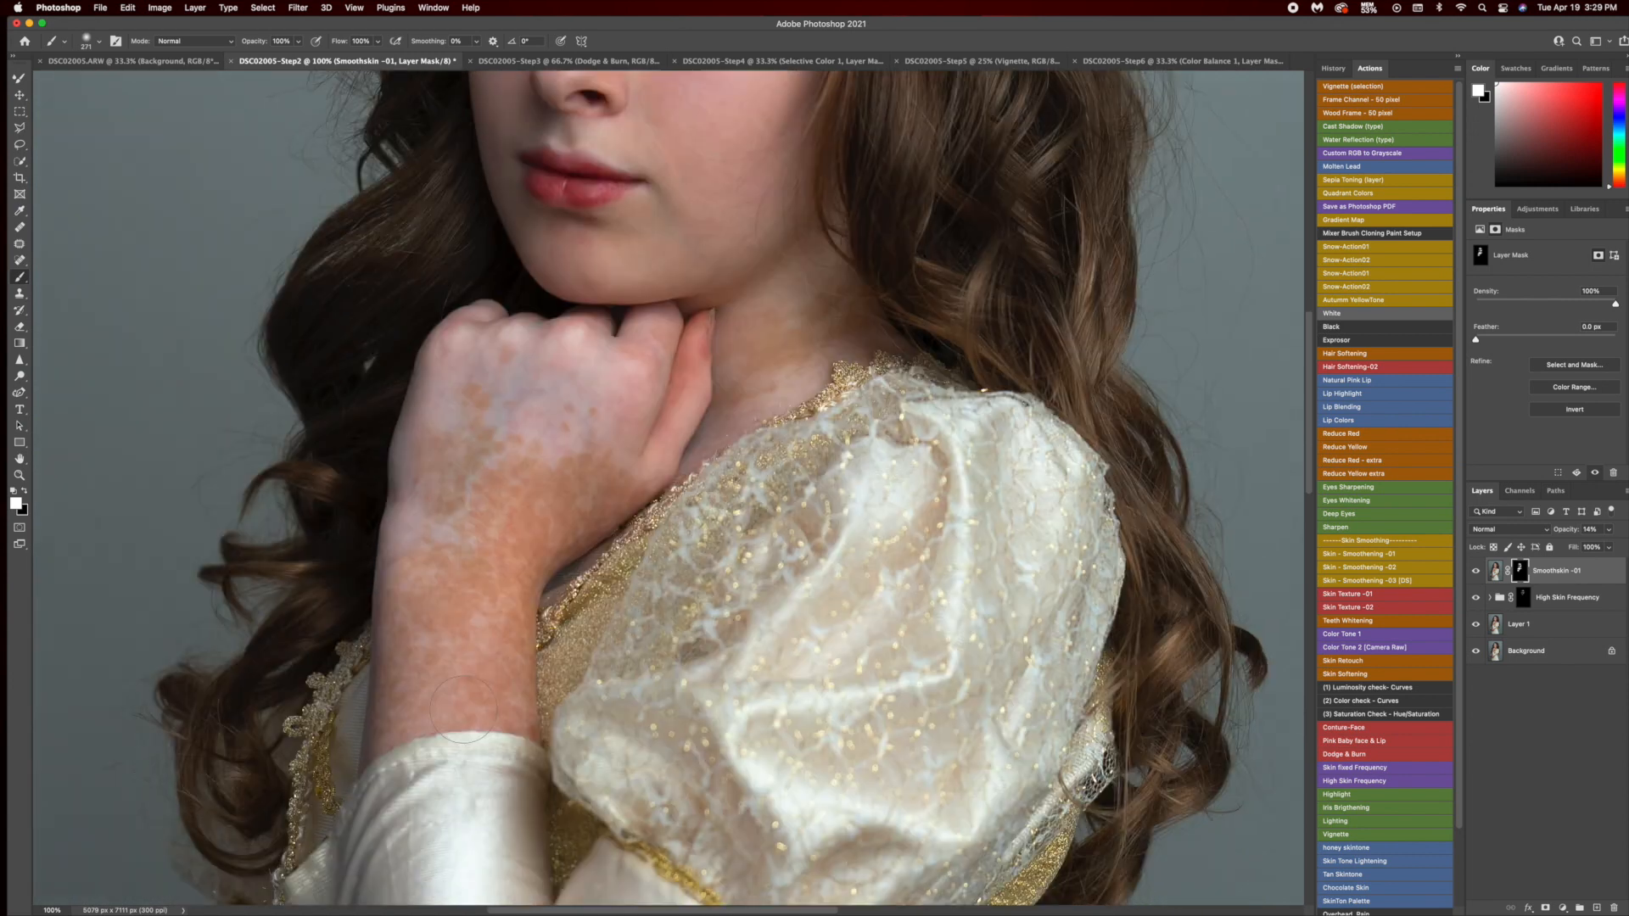
scroll(630, 475, up, 2)
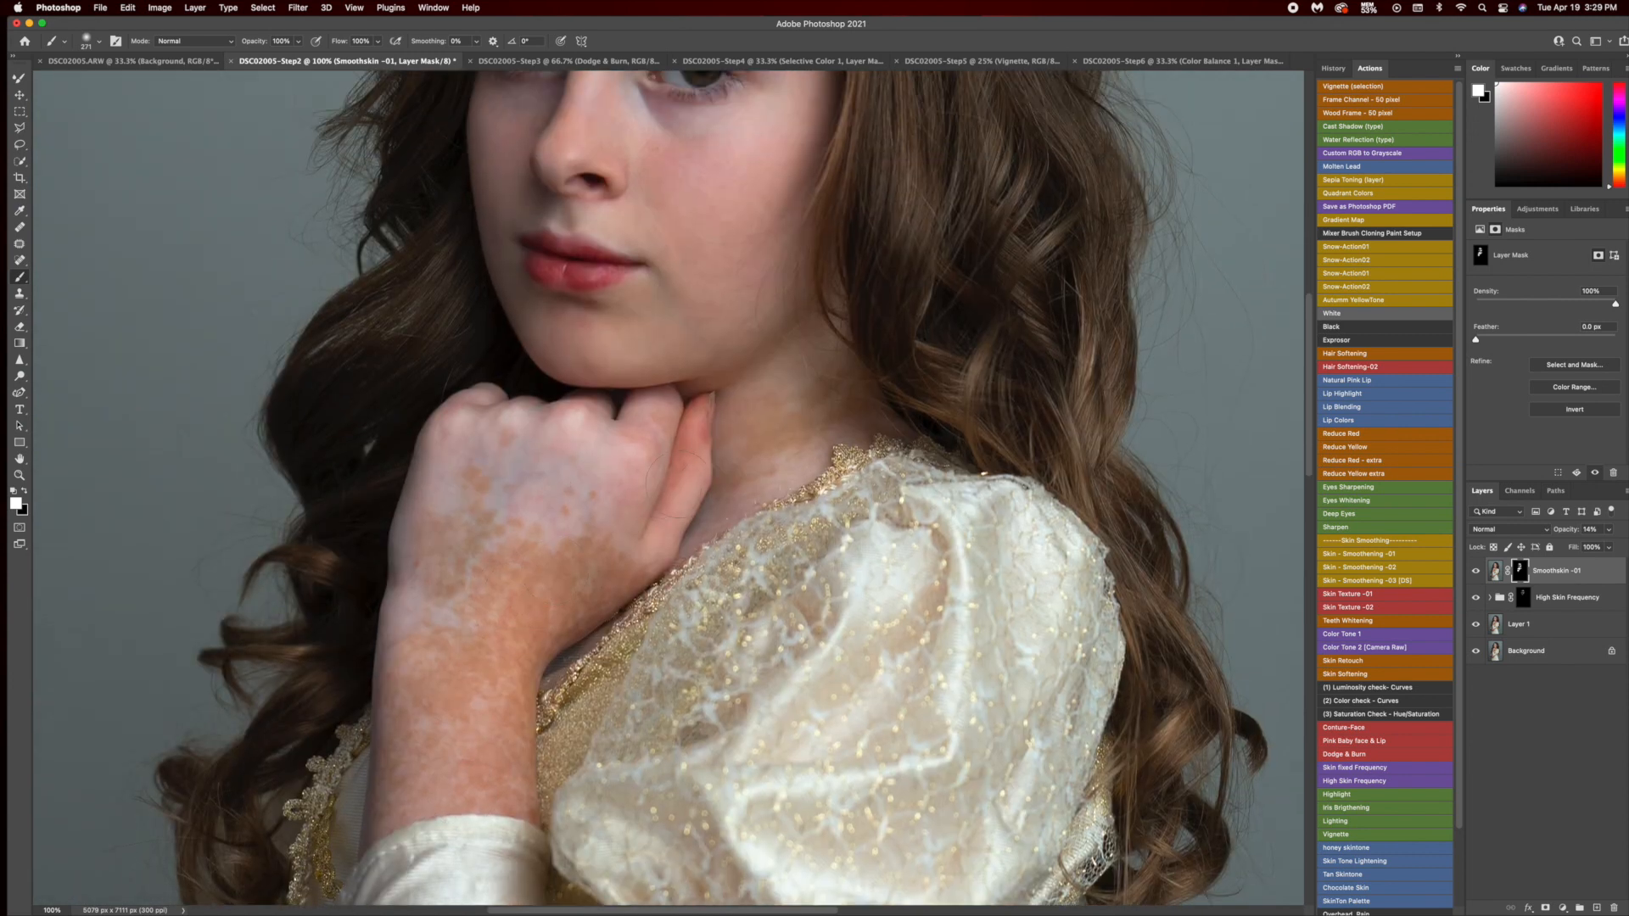
scroll(490, 596, up, 5)
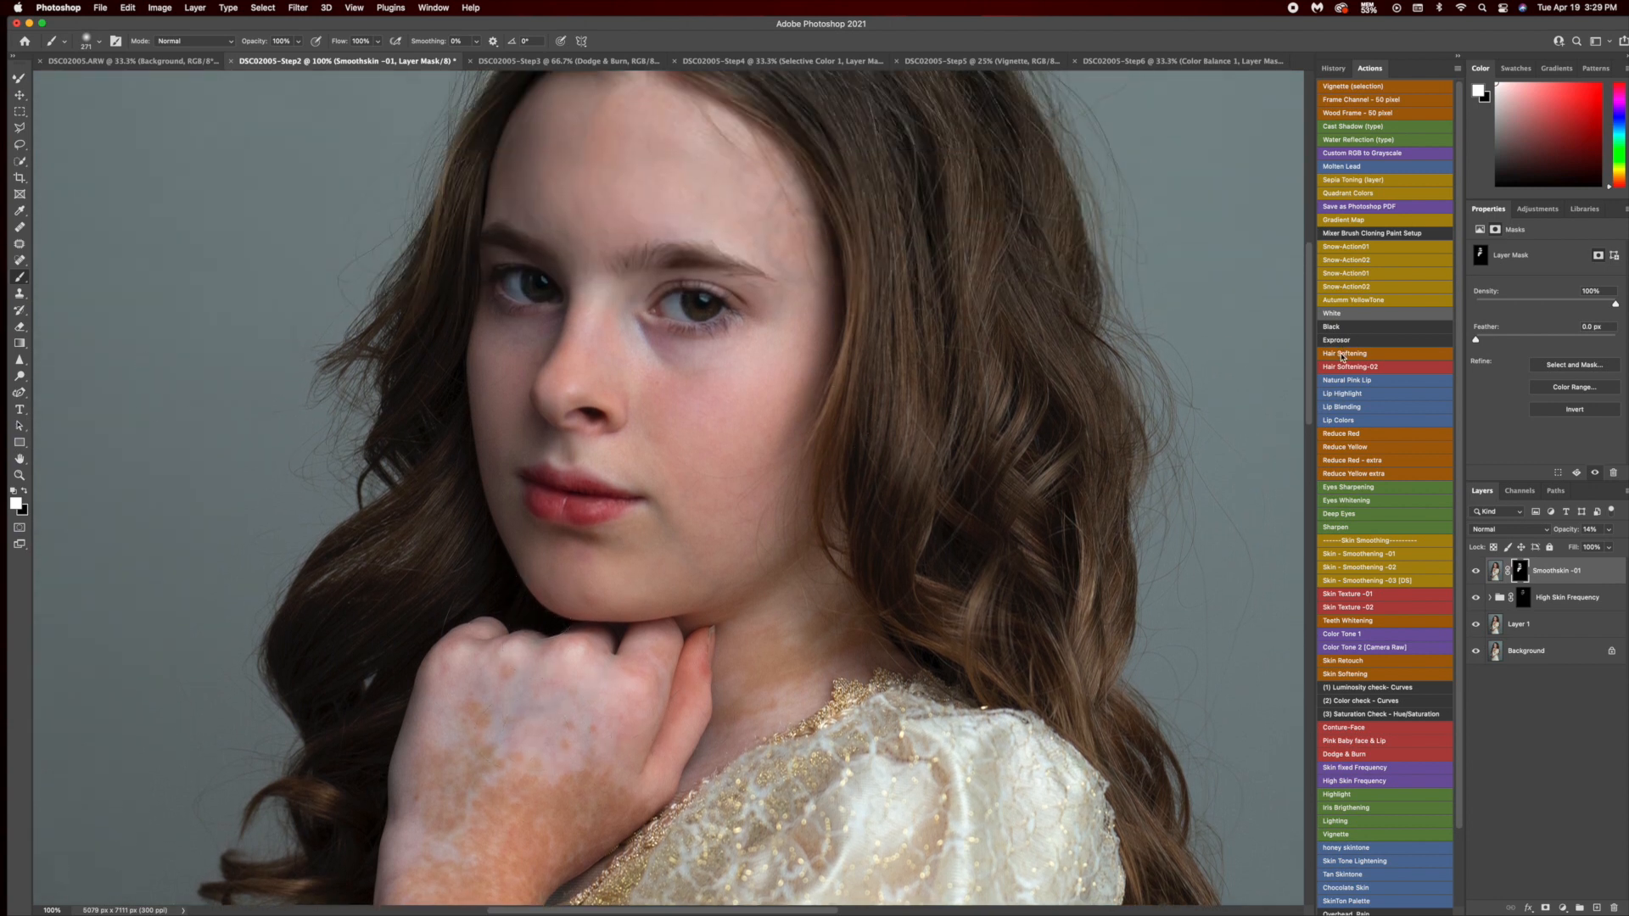
Run the Hair Softening action above Smoothskin -01 and accept the preset Oil Paint filter settings.
click(1343, 355)
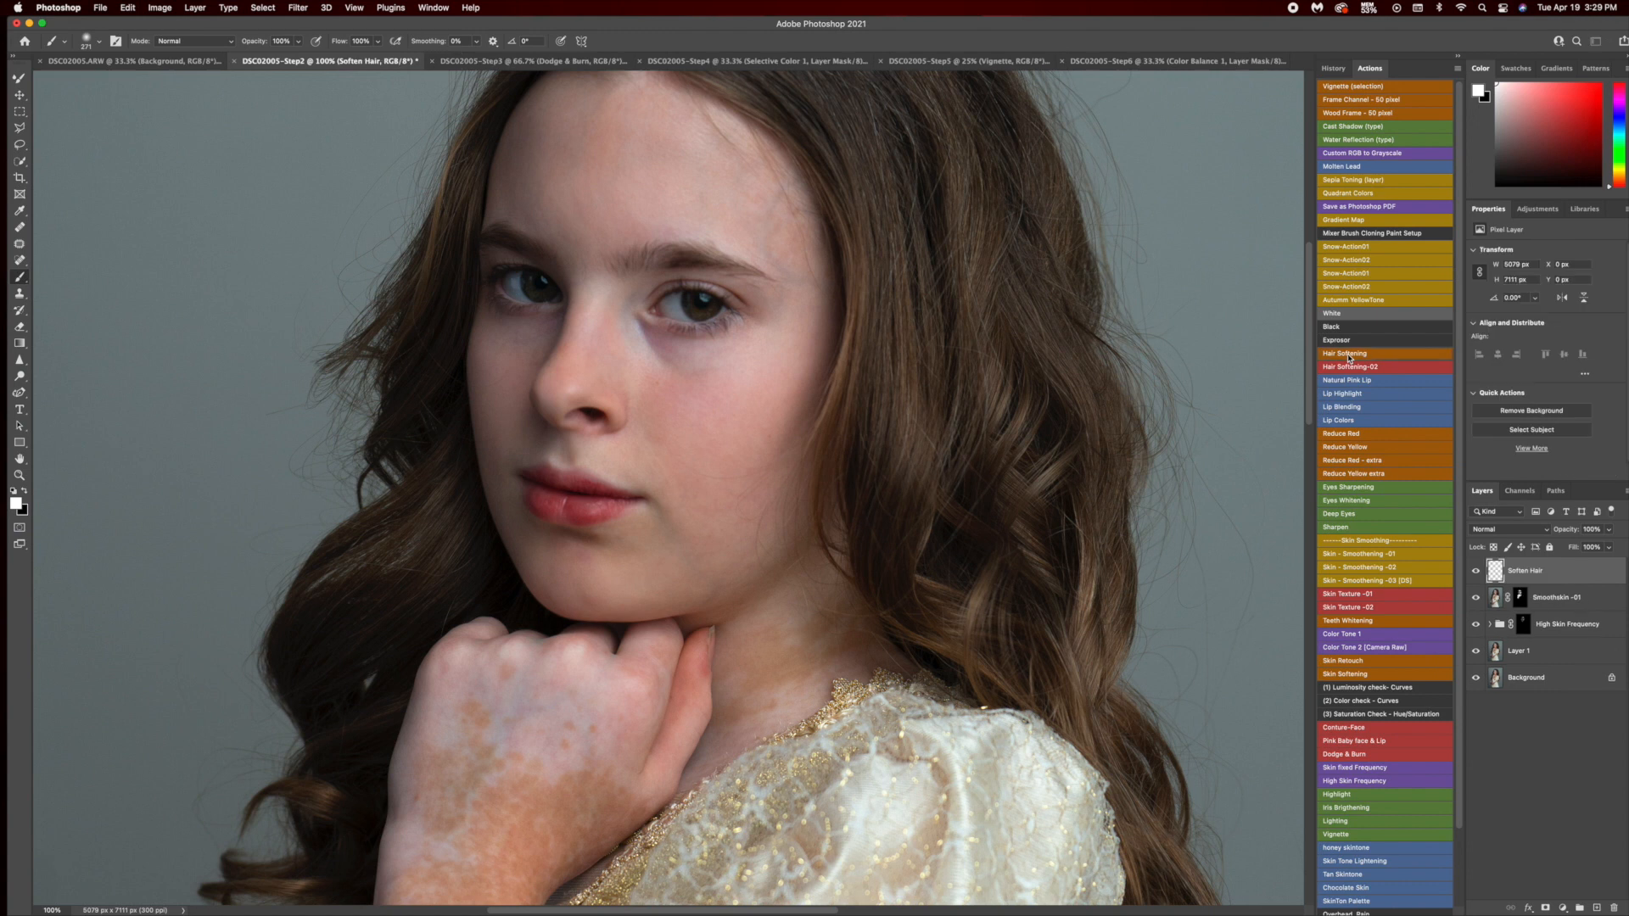
click(848, 339)
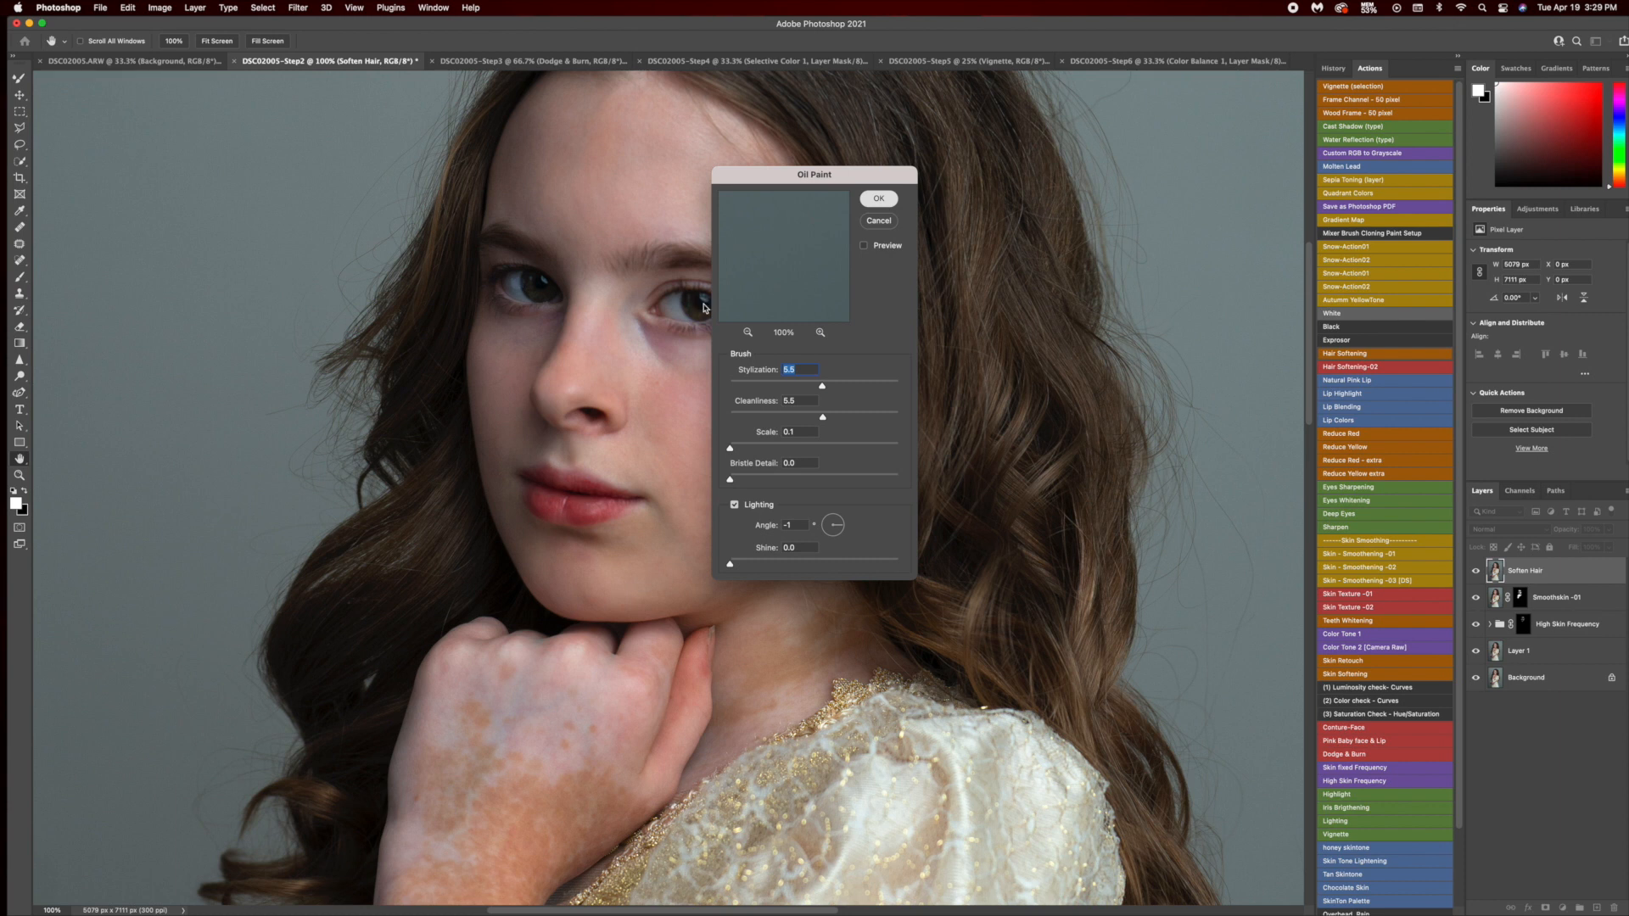
key(Return)
click(1519, 574)
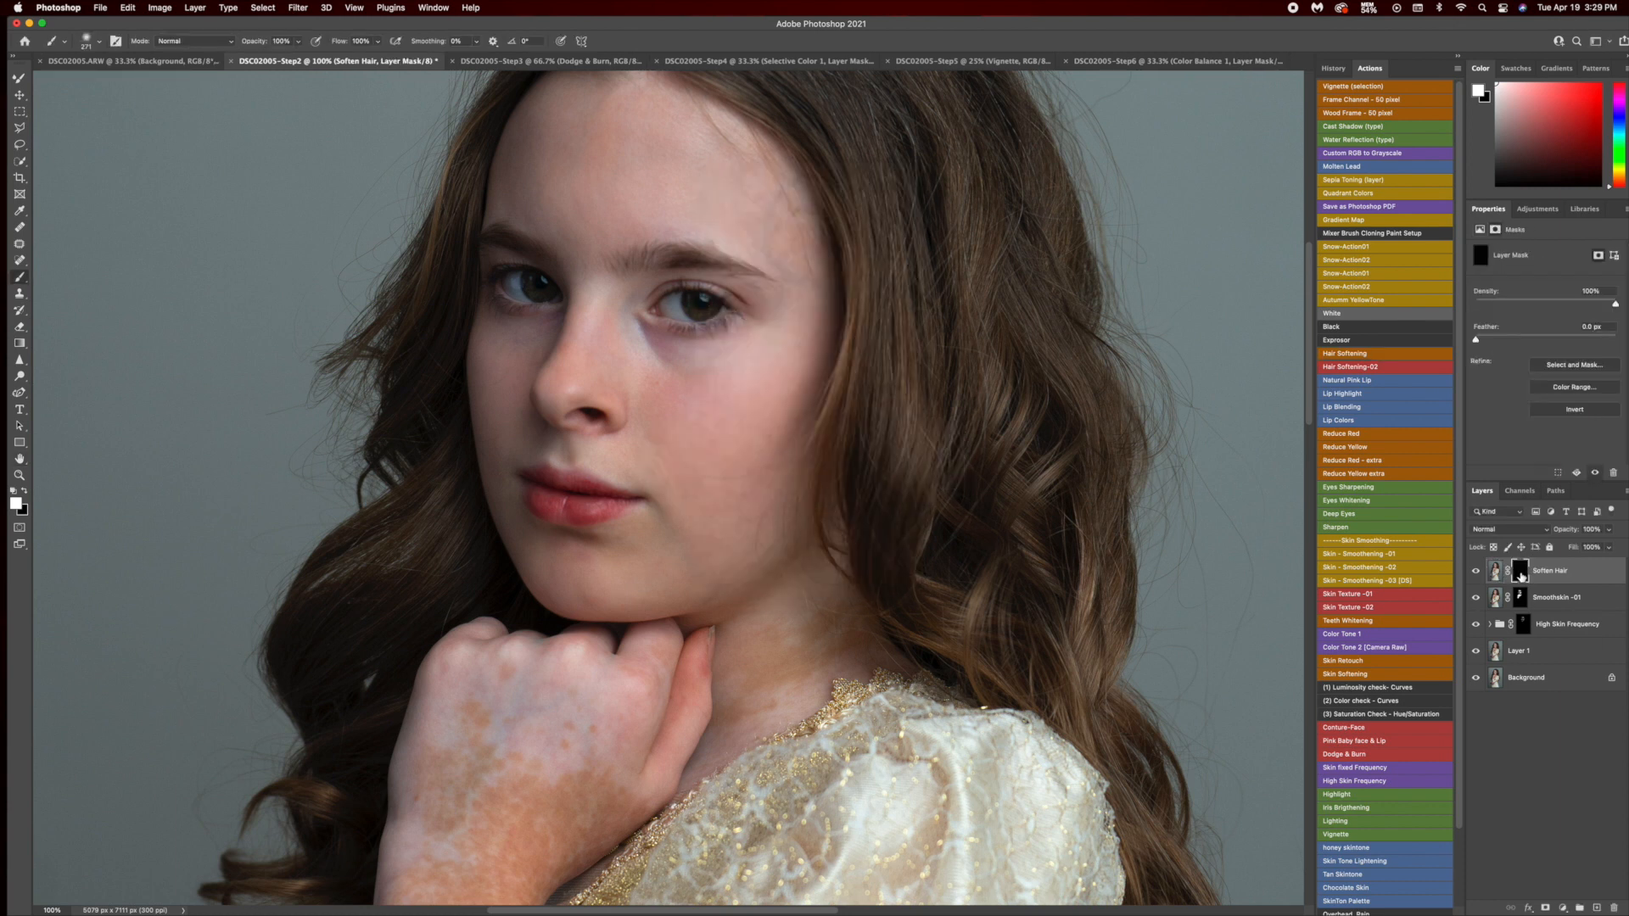
Invert the Soften Hair layer's mask to white and set the layer's opacity to 50%.
key(super+i)
click(1607, 528)
drag(1609, 545, 1583, 548)
Paint black on the Soften Hair mask over the face, hands and other skin so that the softening affects only the hair.
click(1518, 571)
key(x)
drag(545, 259, 585, 238)
scroll(636, 424, down, 5)
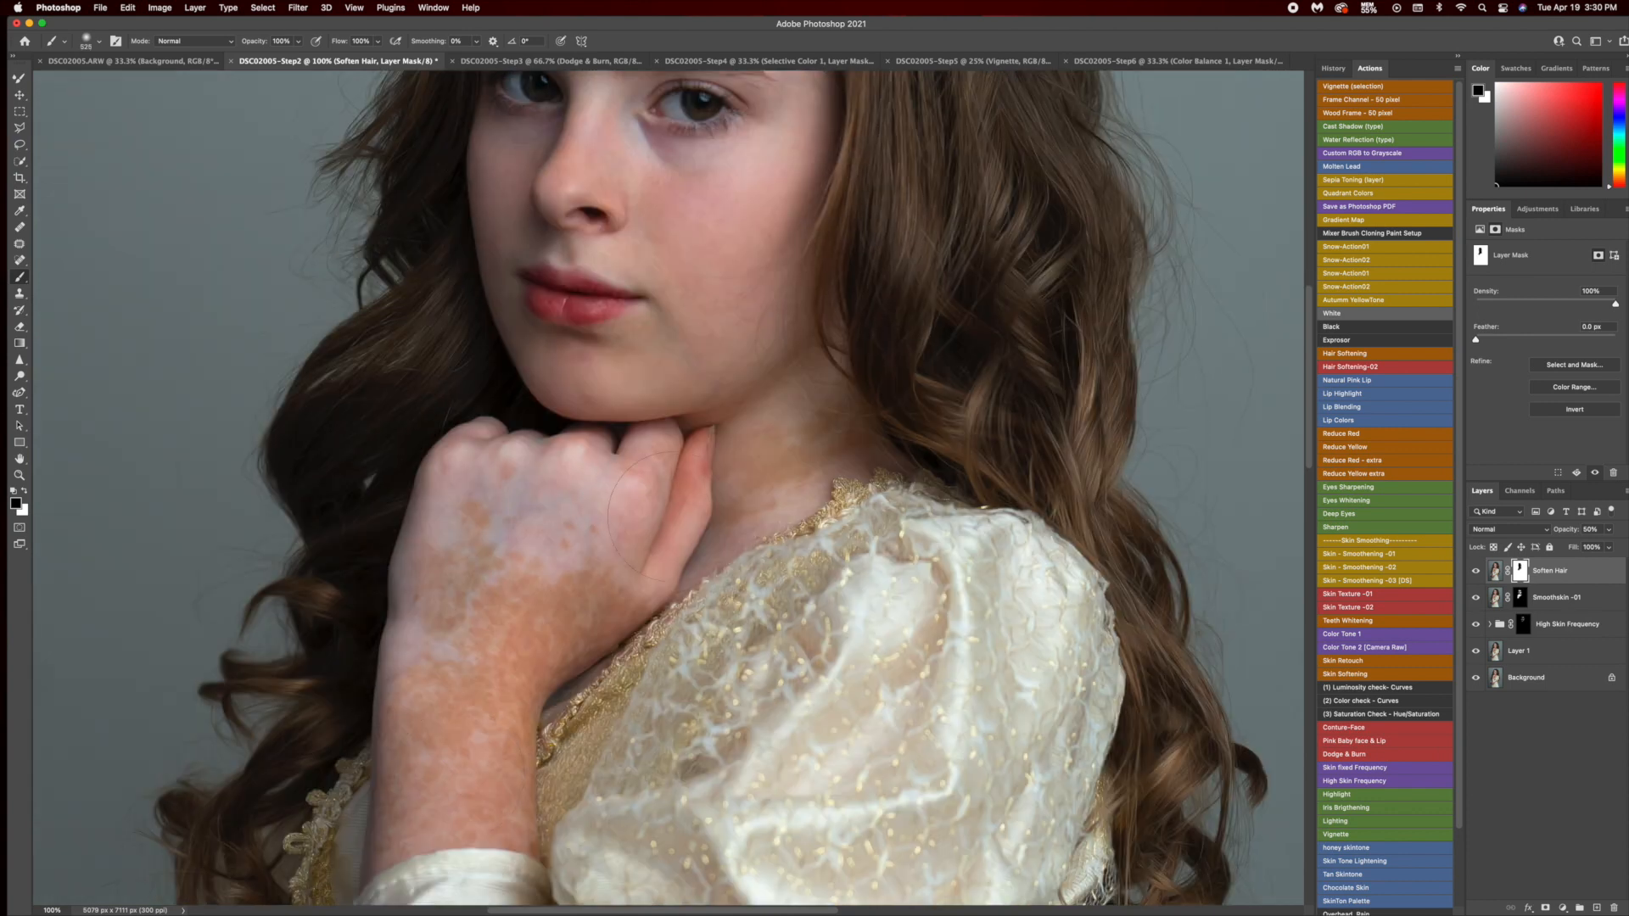
scroll(637, 338, up, 5)
key(super+minus)
key(super+minus)
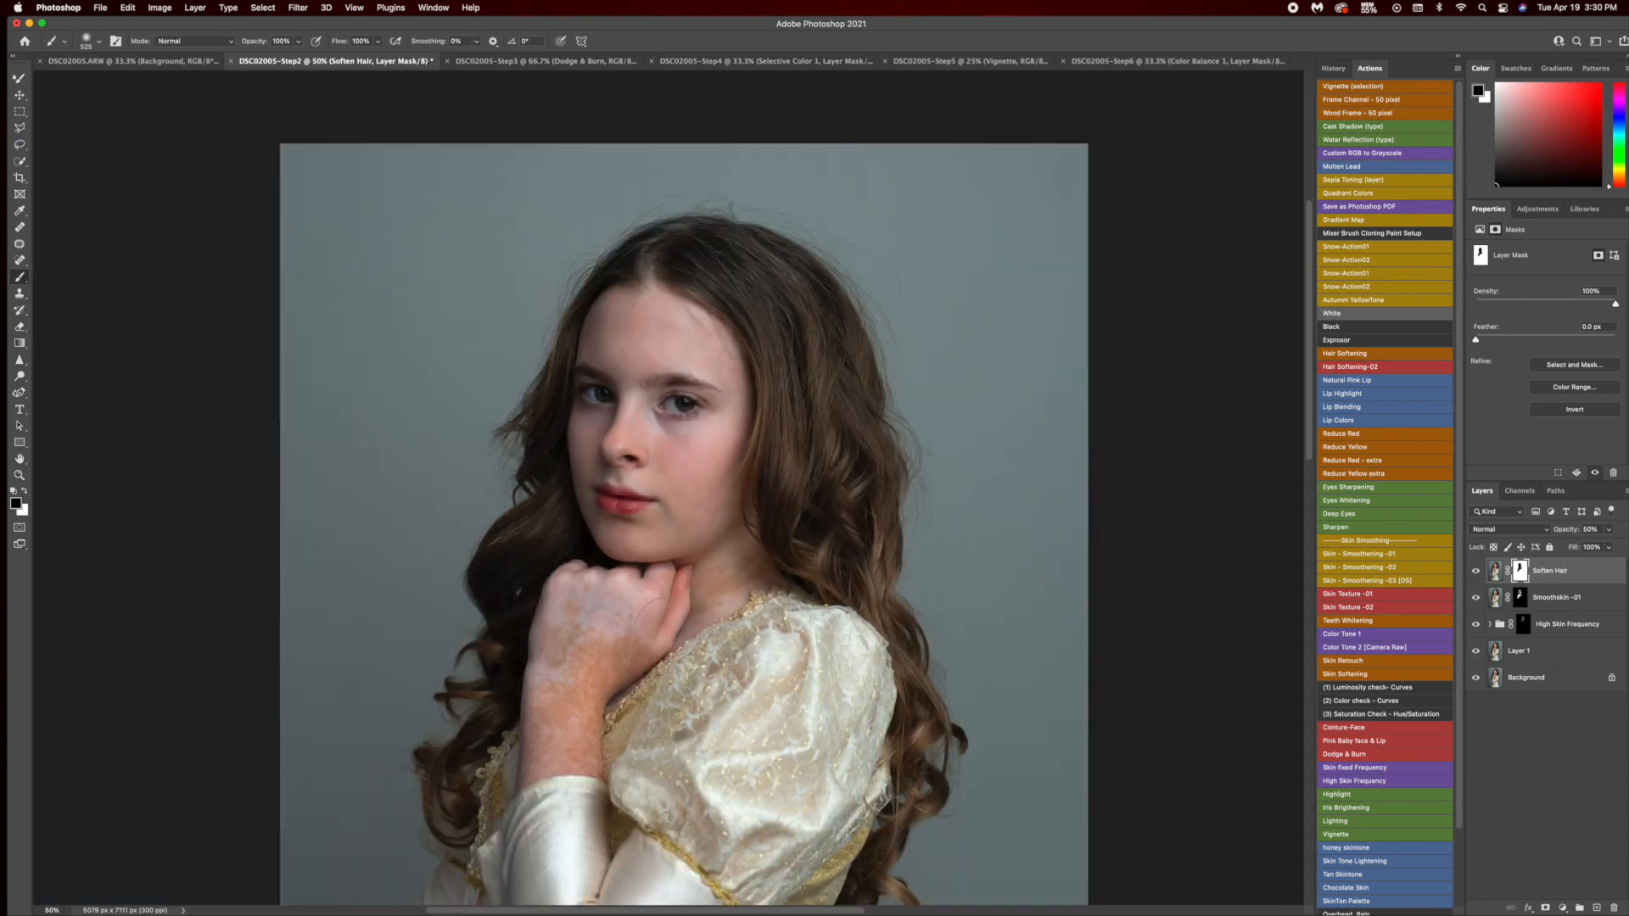
scroll(502, 506, down, 6)
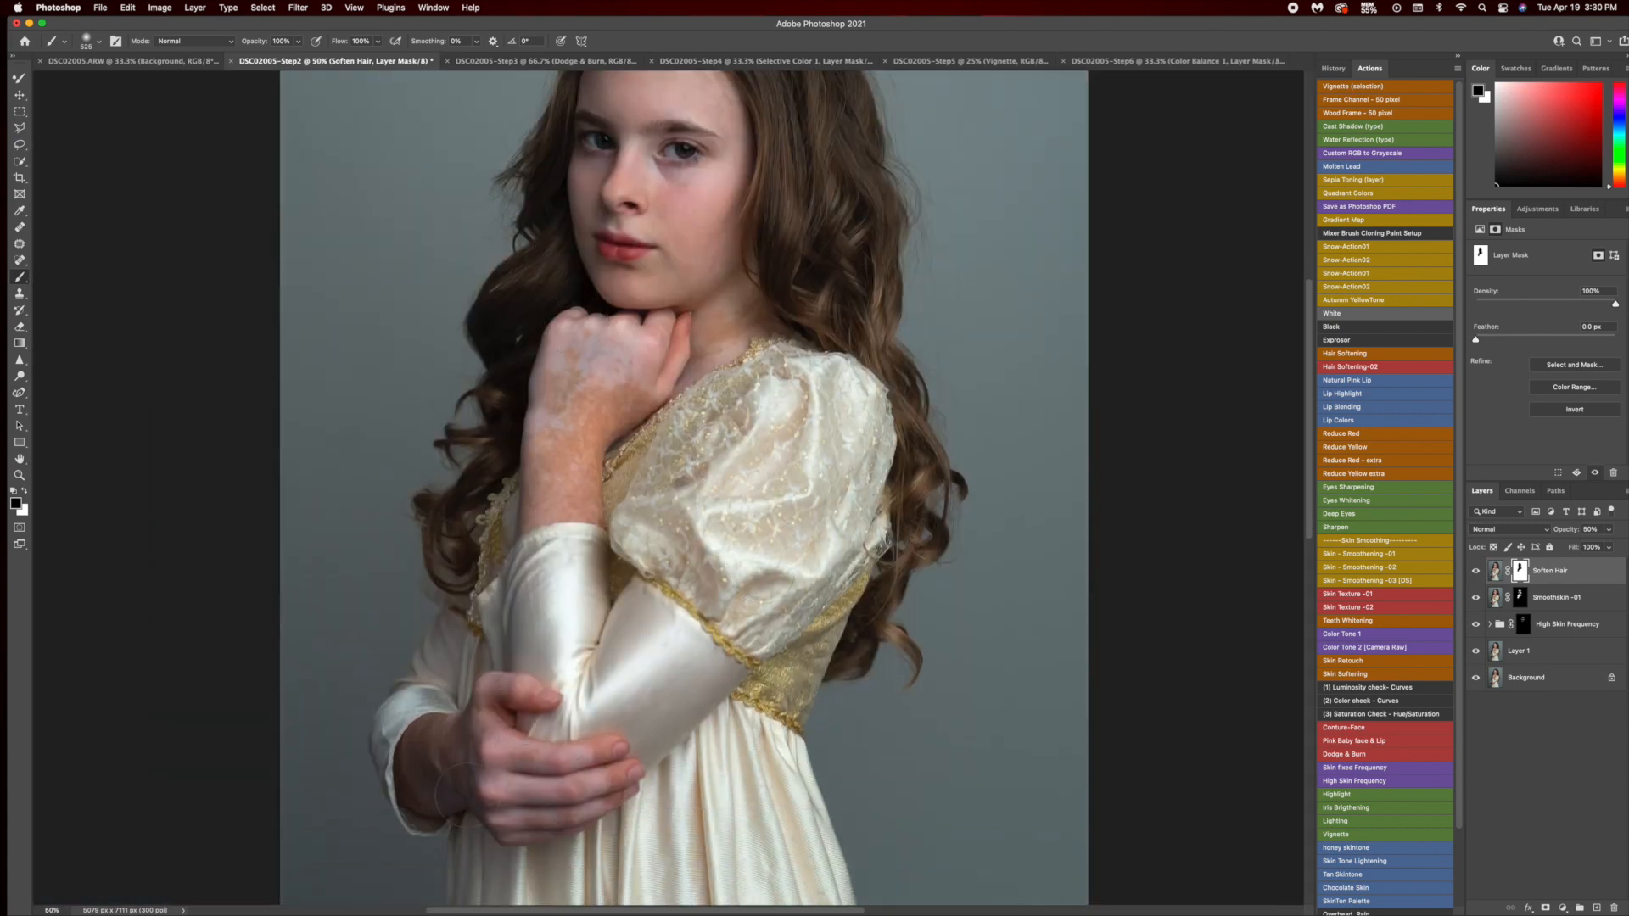
scroll(628, 340, up, 3)
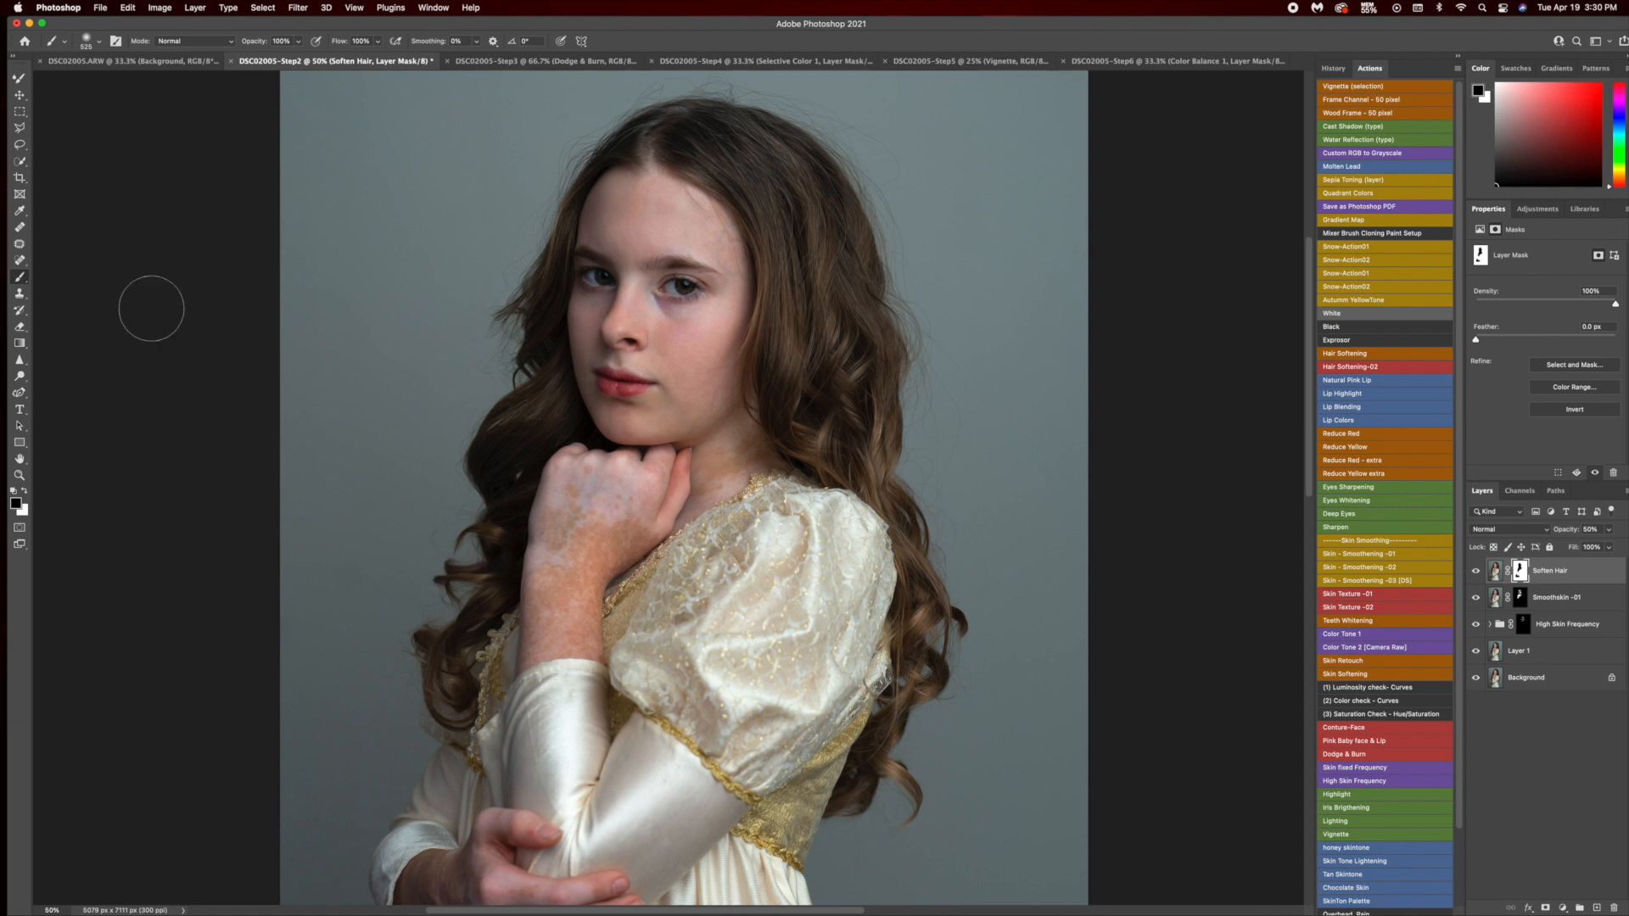
Compare the retouched portrait with the original Background layer and inspect the face and hair at 100%.
alt+click(1477, 678)
alt+click(1477, 678)
key(super+plus)
key(super+plus)
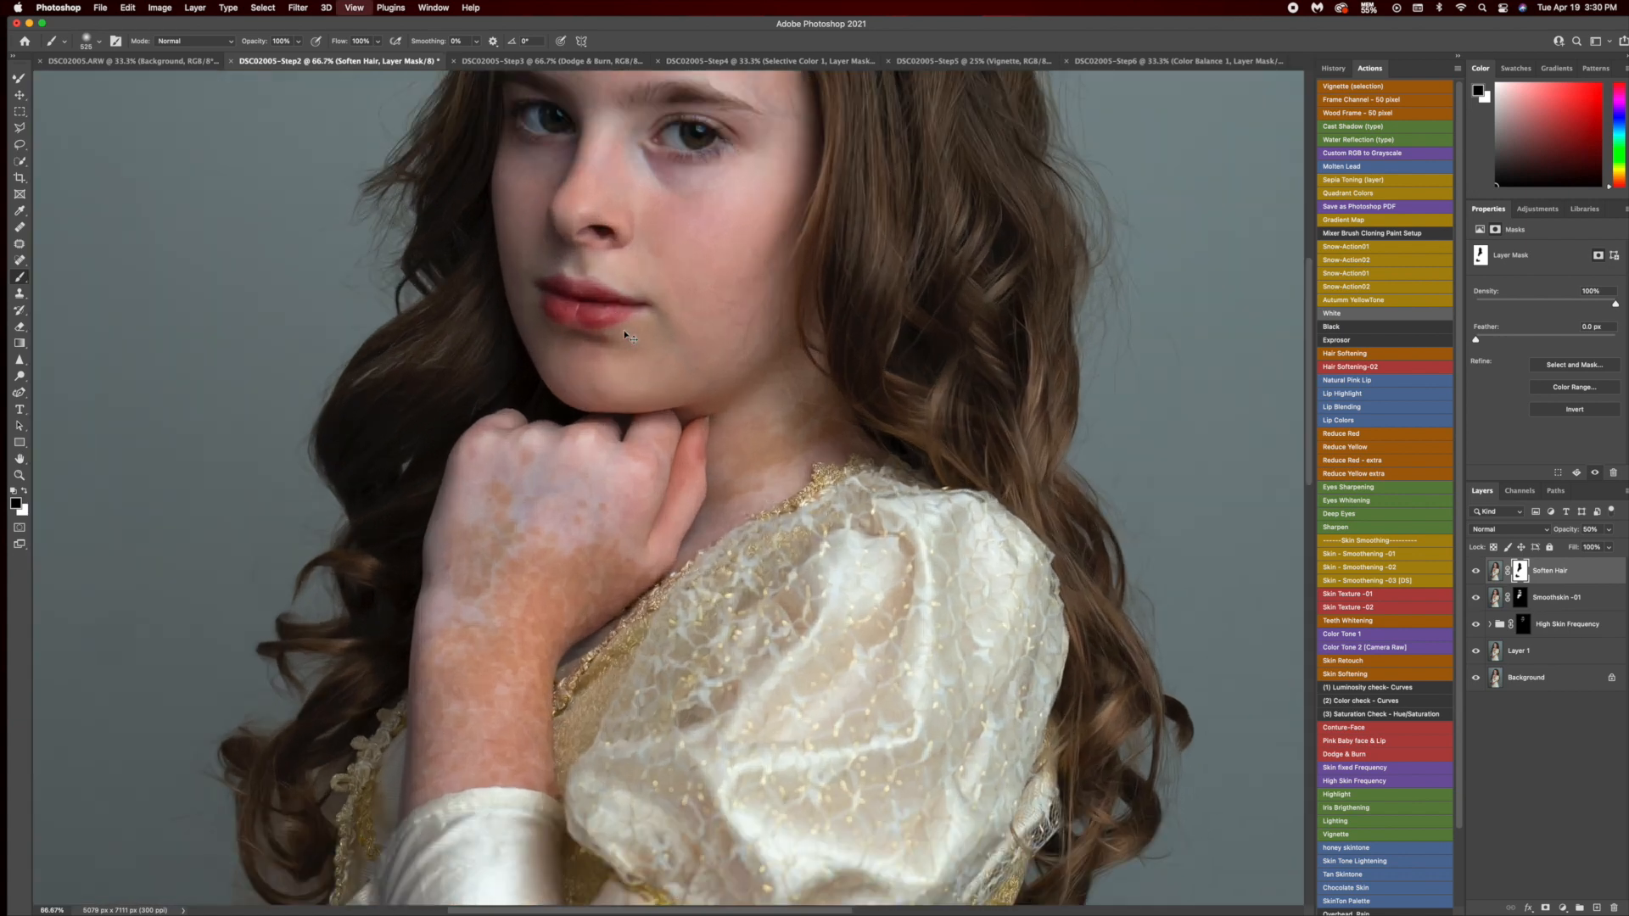
scroll(566, 349, up, 5)
scroll(585, 361, down, 1)
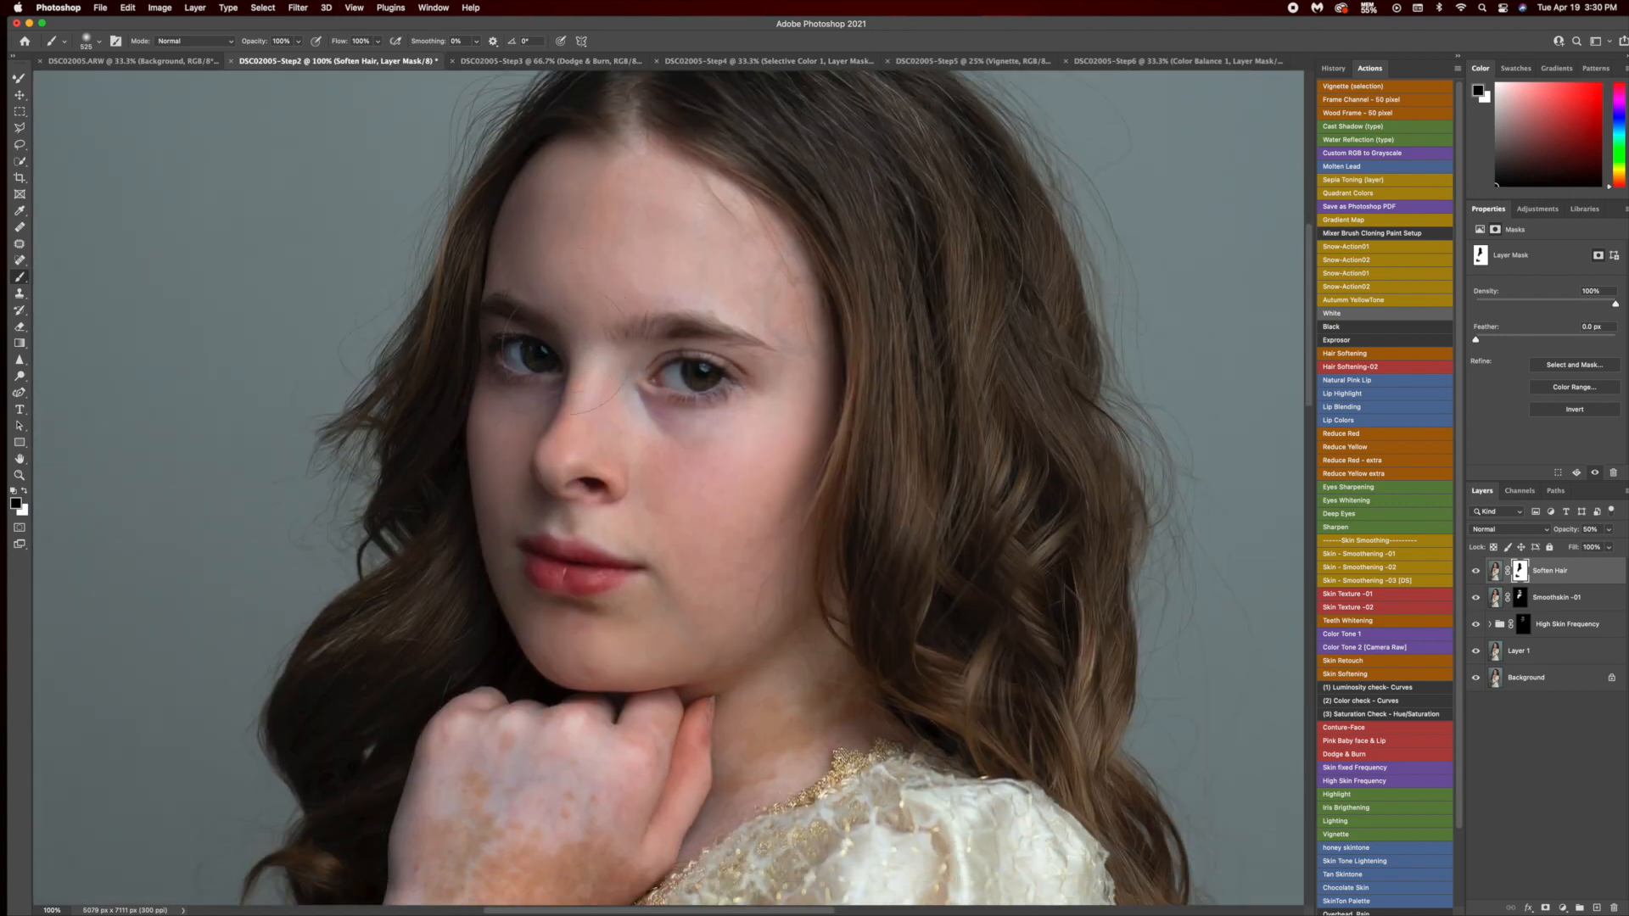
In the DSC02005-Step3 document, add a Solid Color fill layer in f8d7b6 above the Skin tone layer.
key(ctrl+Tab)
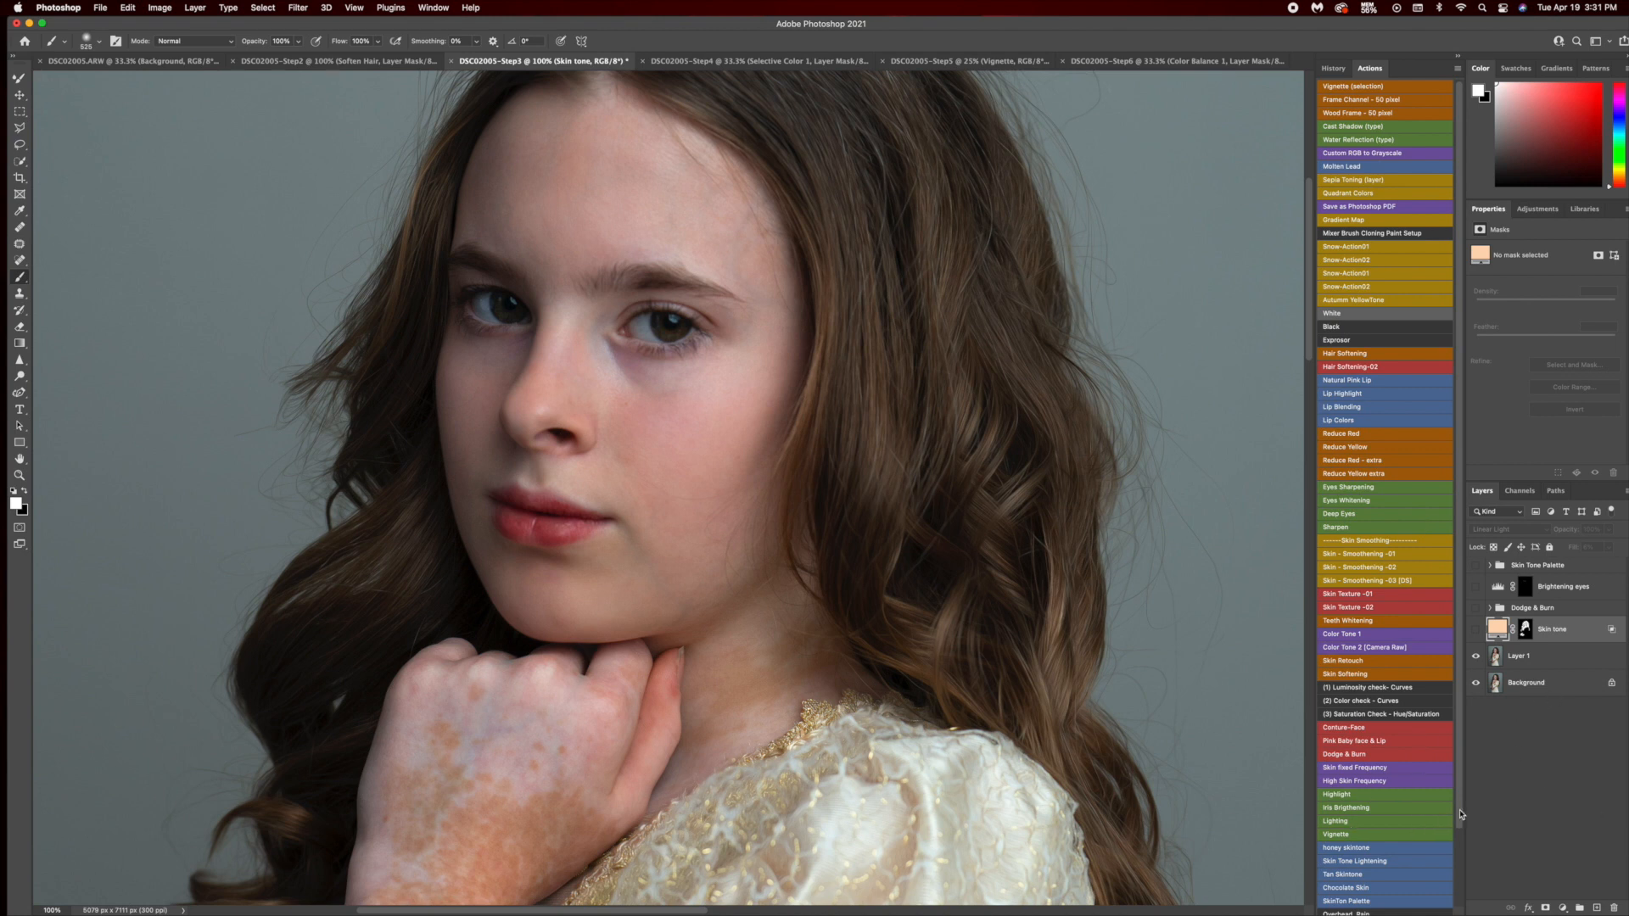
scroll(1459, 814, down, 1)
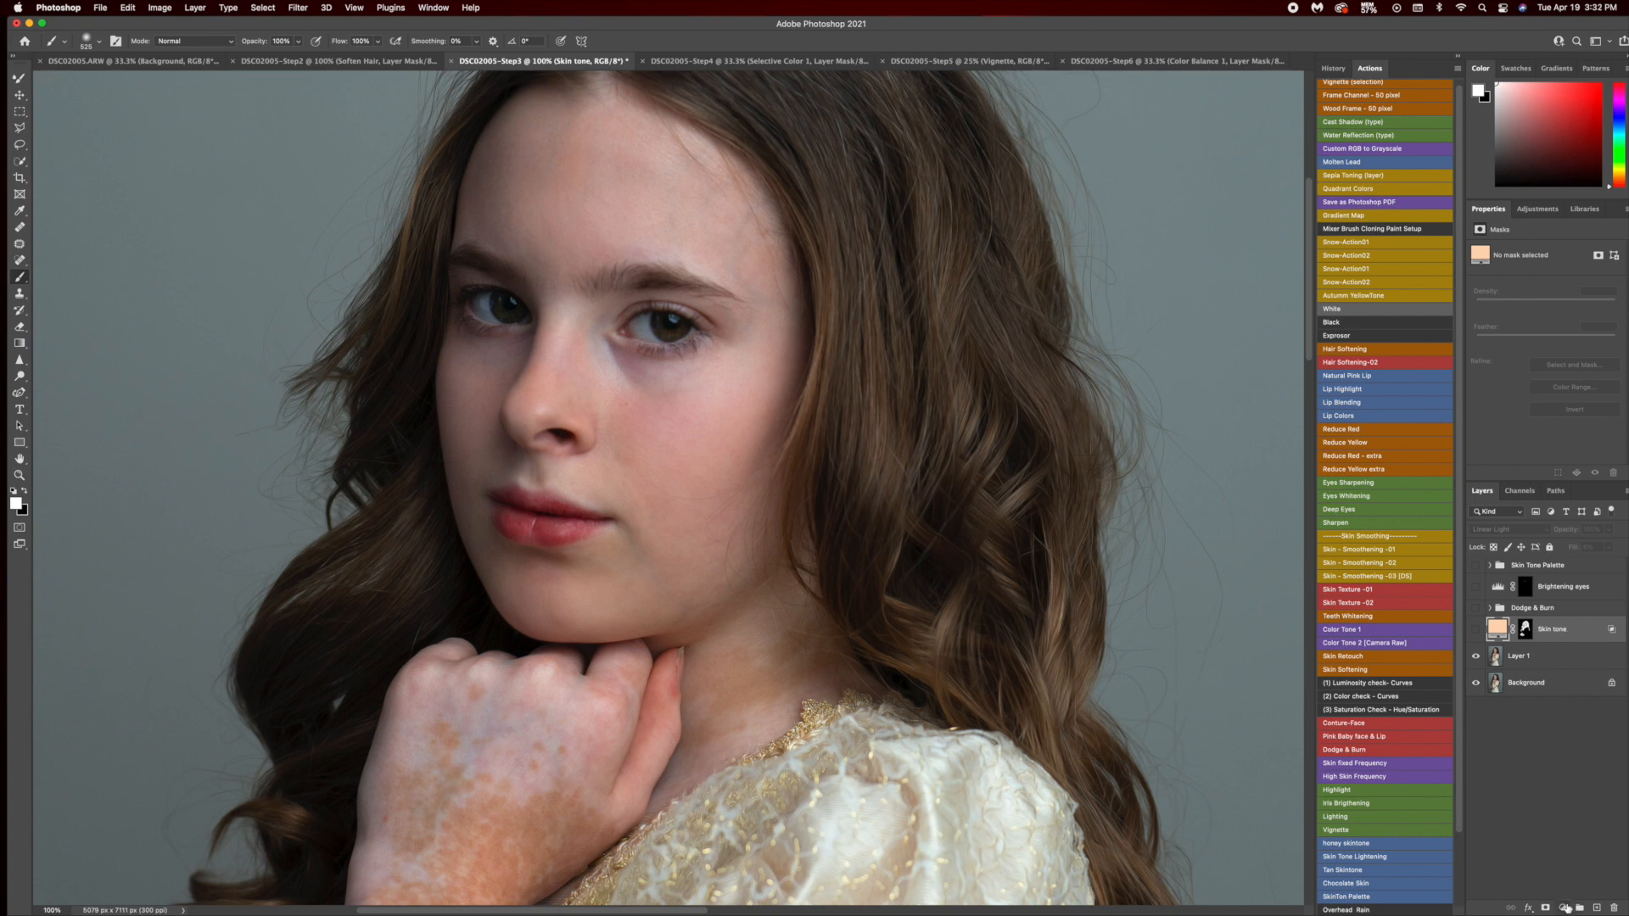
click(1563, 907)
click(1559, 619)
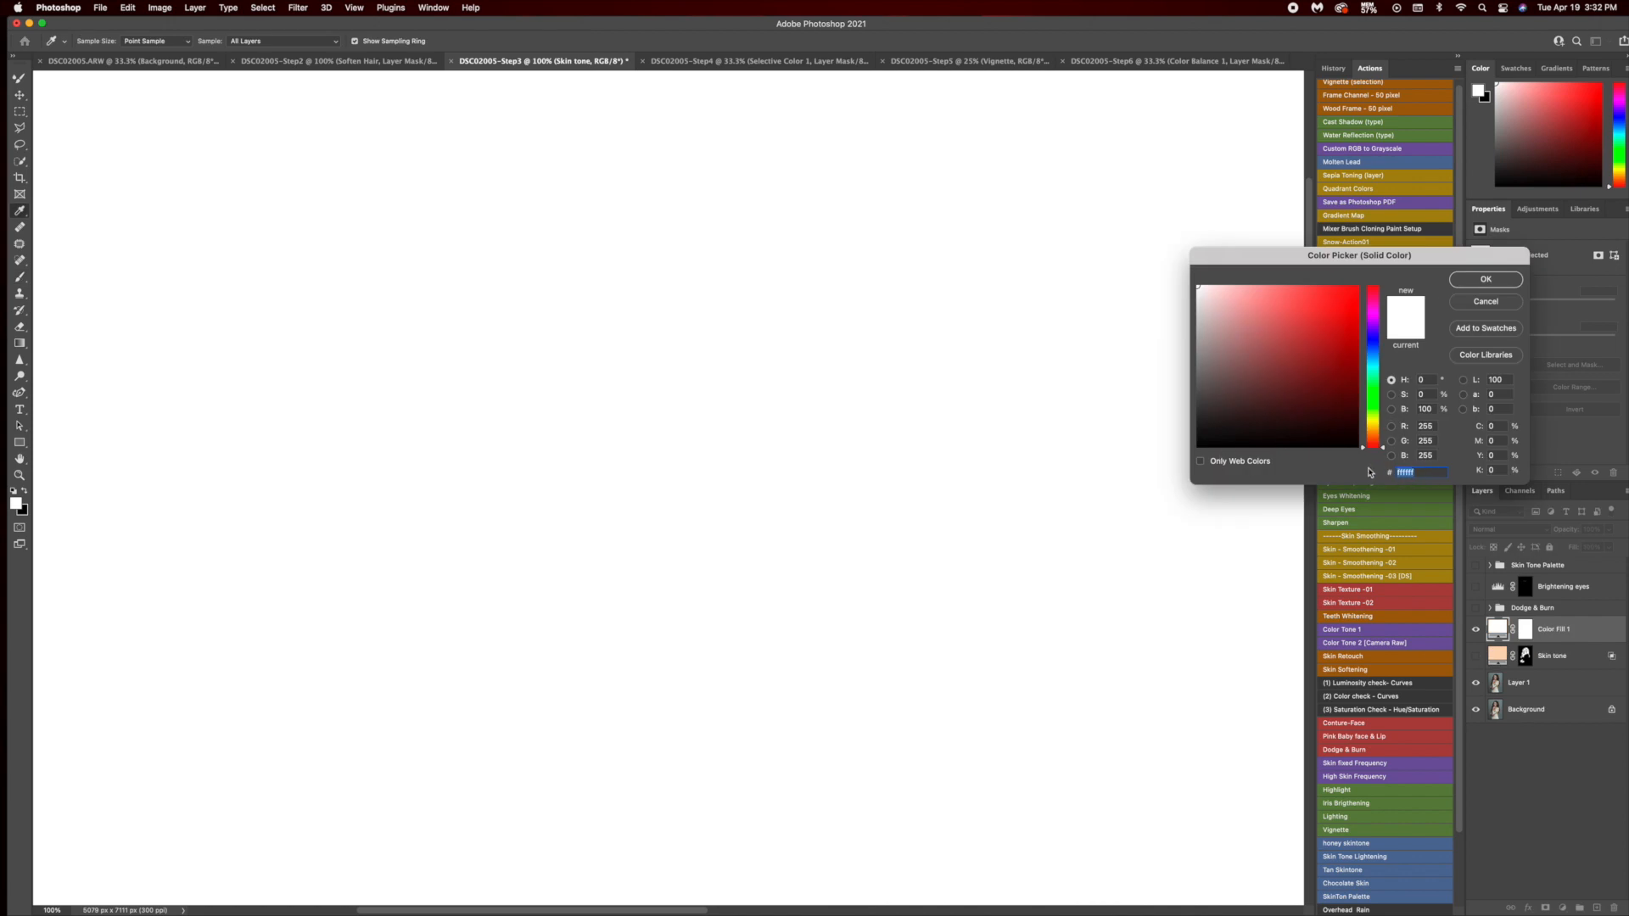
text(f8d7b6)
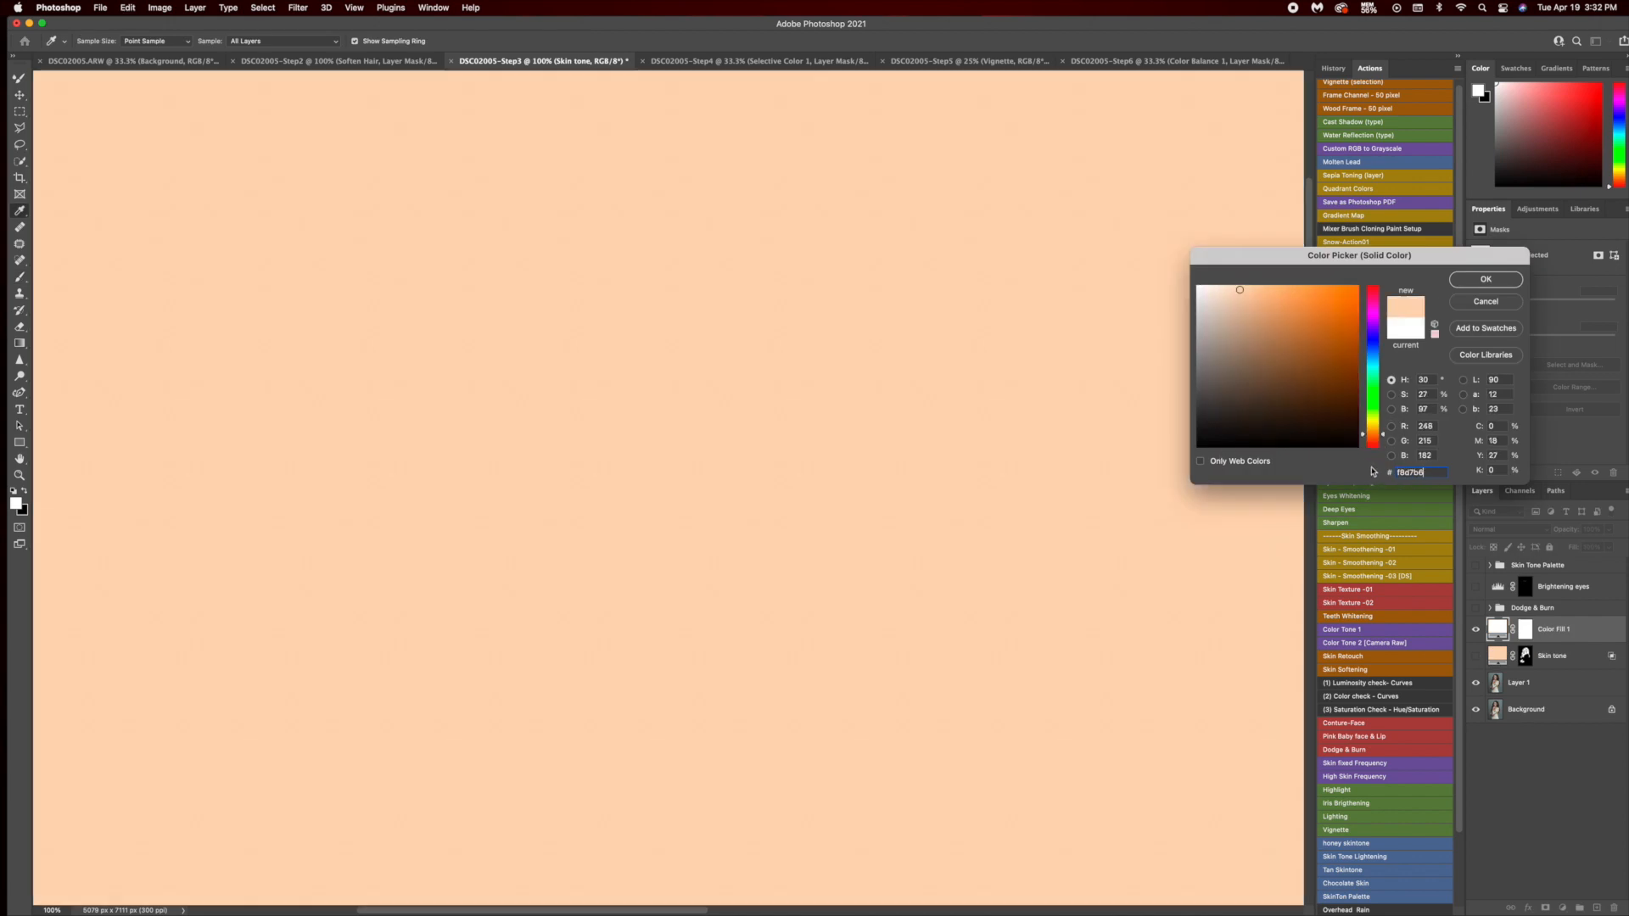
click(1486, 279)
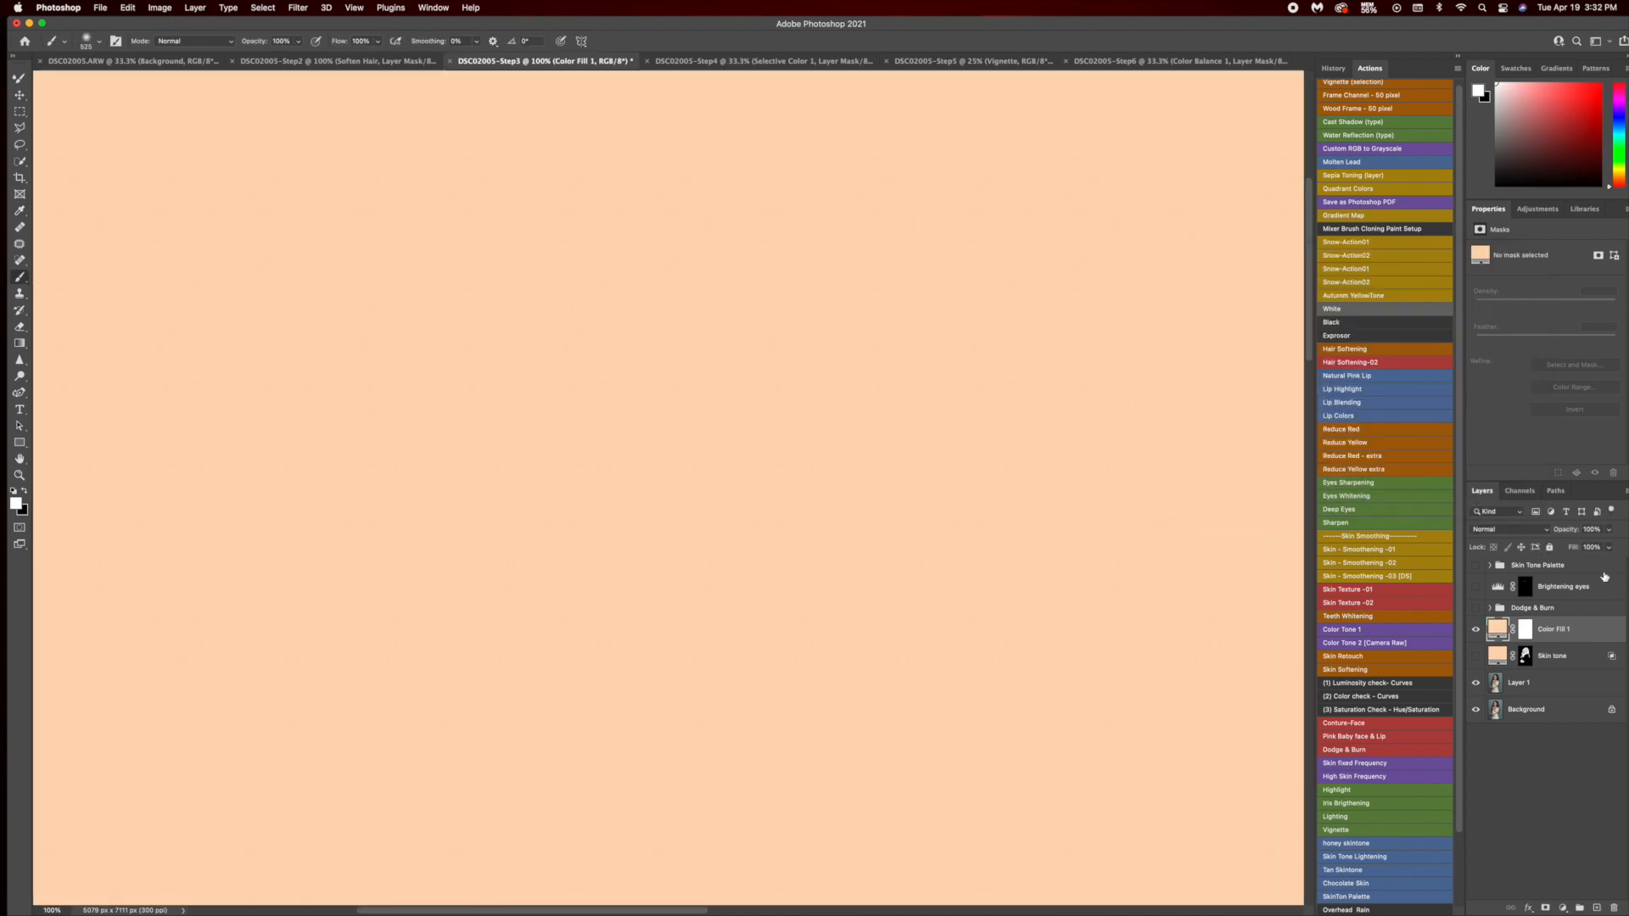
Set Color Fill 1 to Linear Dodge (Add) blending, disable Transparency Shapes Layer and lower its fill opacity to 6%.
double_click(1606, 630)
click(1168, 329)
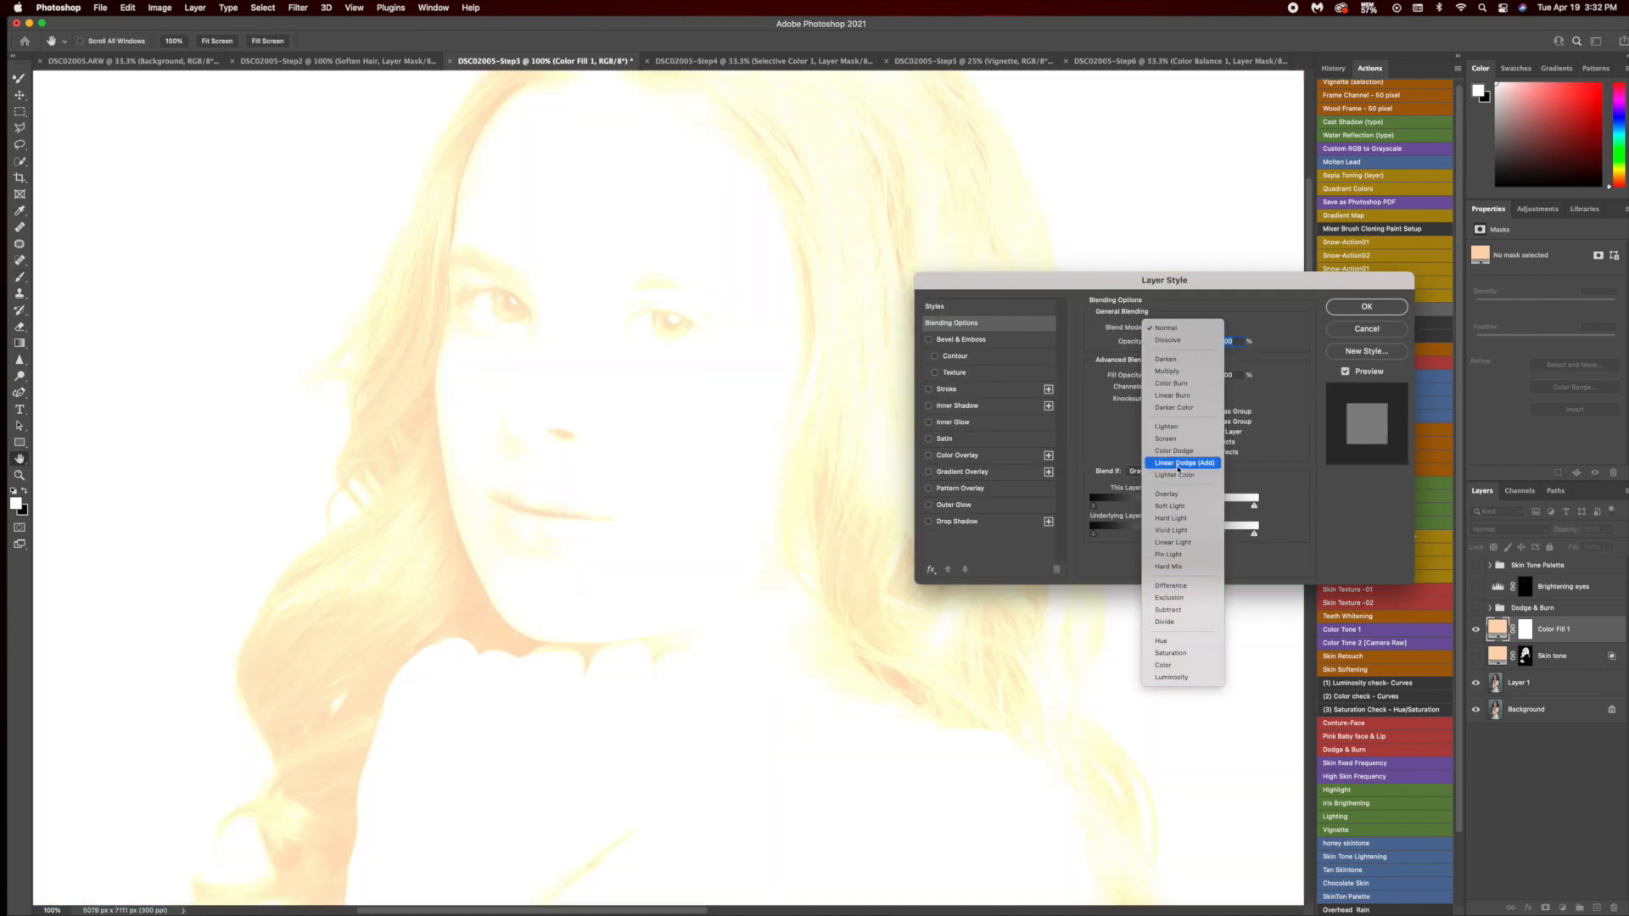
click(1179, 462)
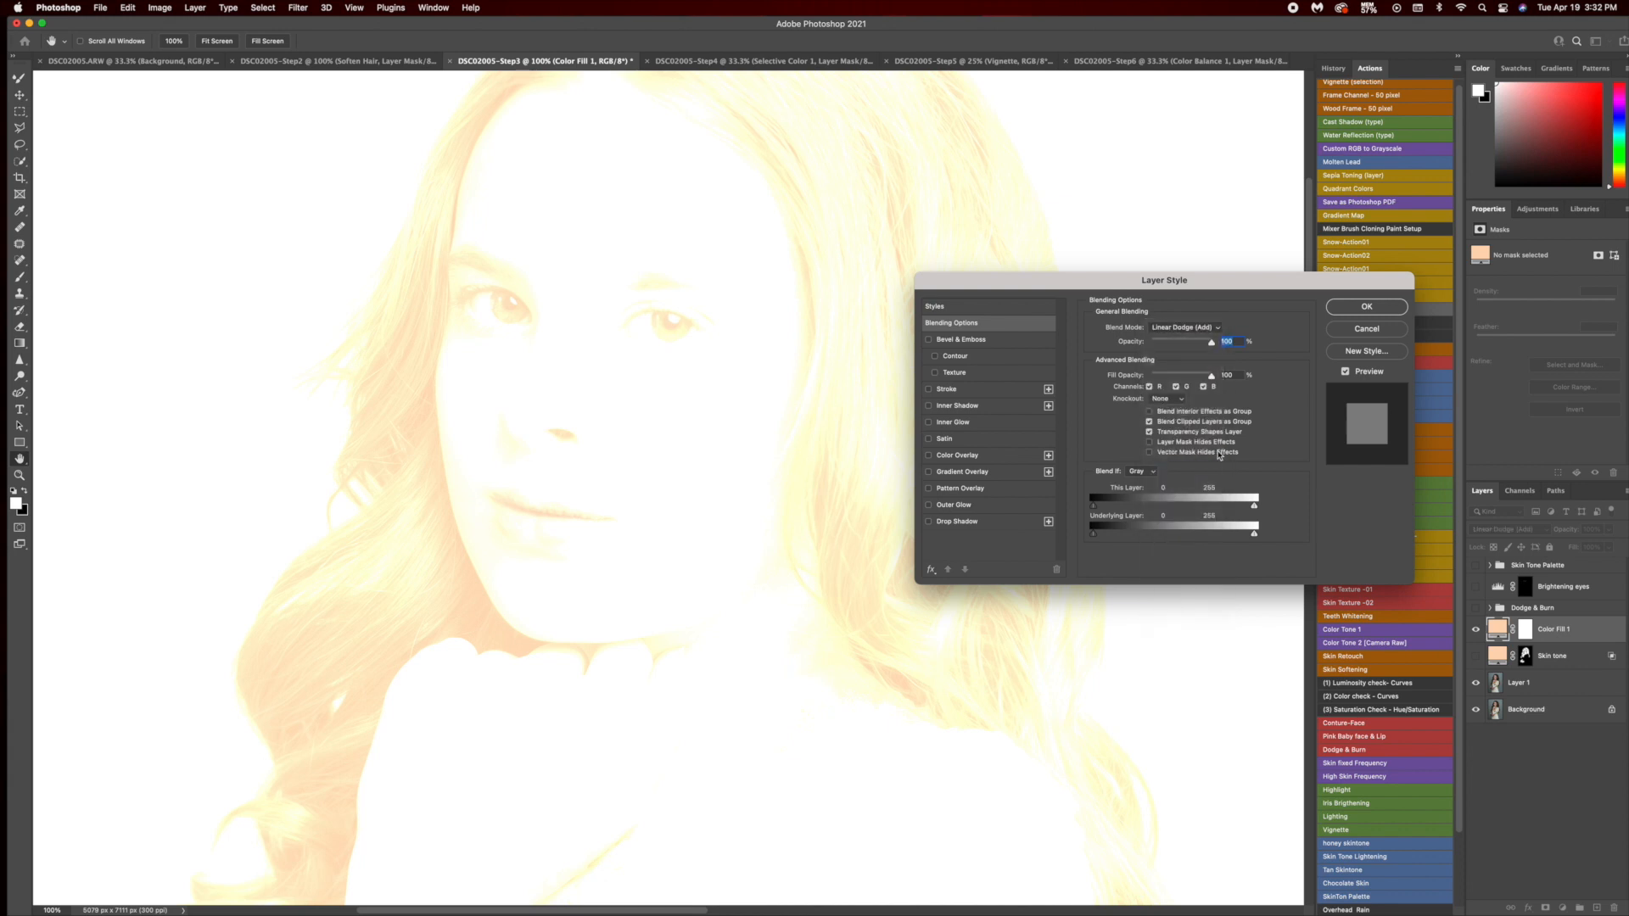
click(1149, 433)
drag(1212, 380, 1153, 381)
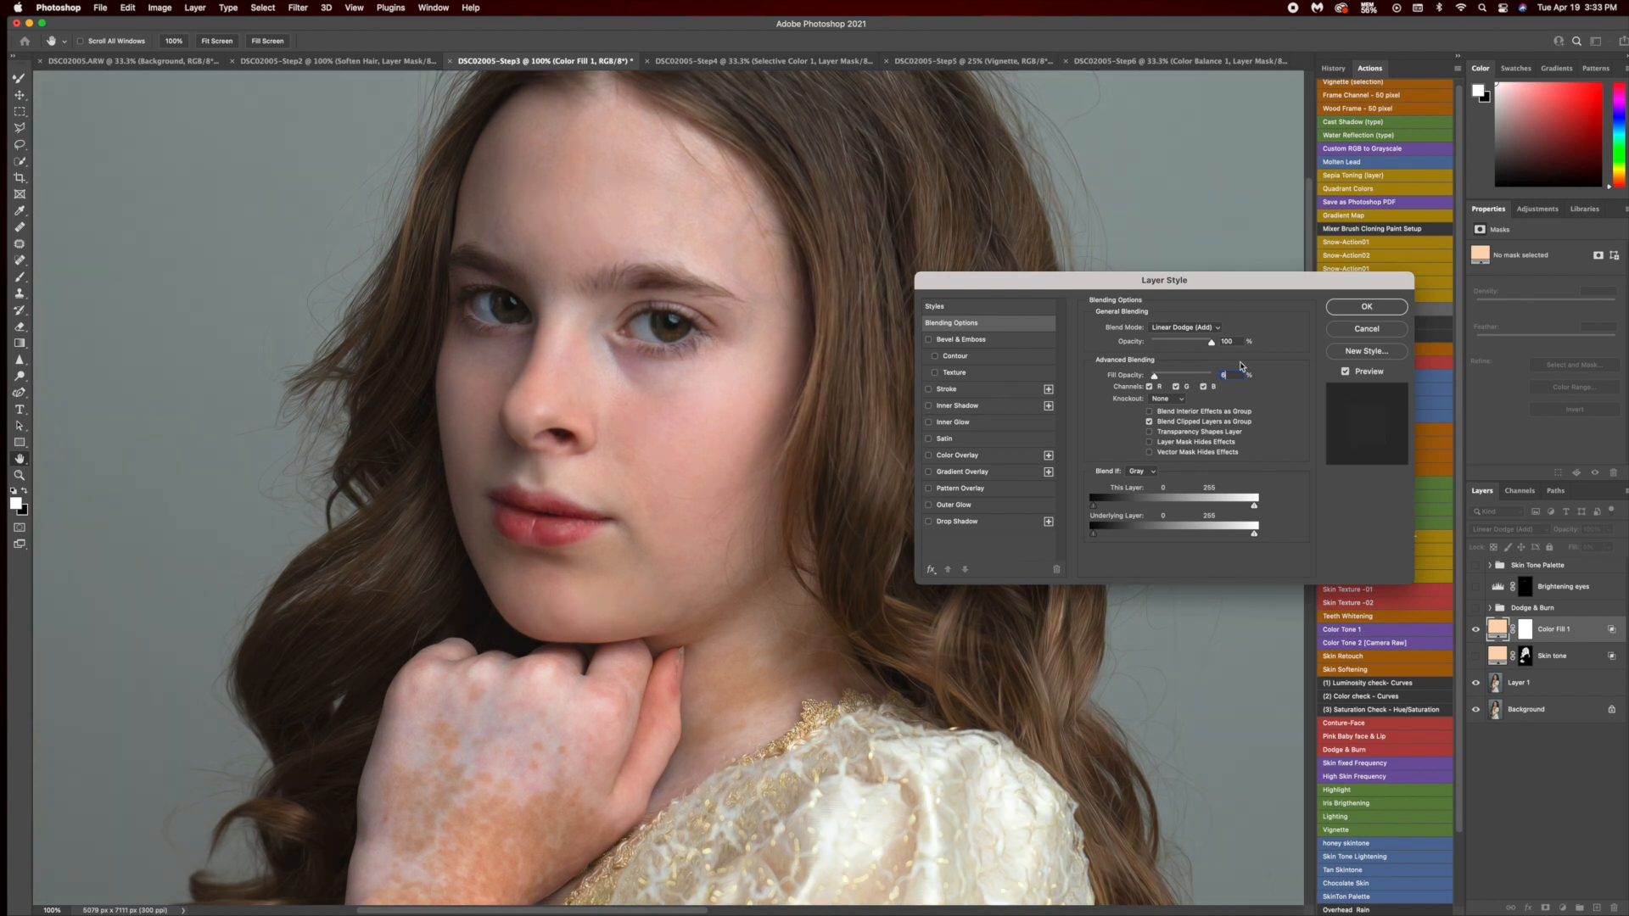
Set Color Fill 1's opacity to 70% and split the Underlying Layer black slider out to 94.
click(1208, 339)
text(70)
drag(1096, 536, 1153, 540)
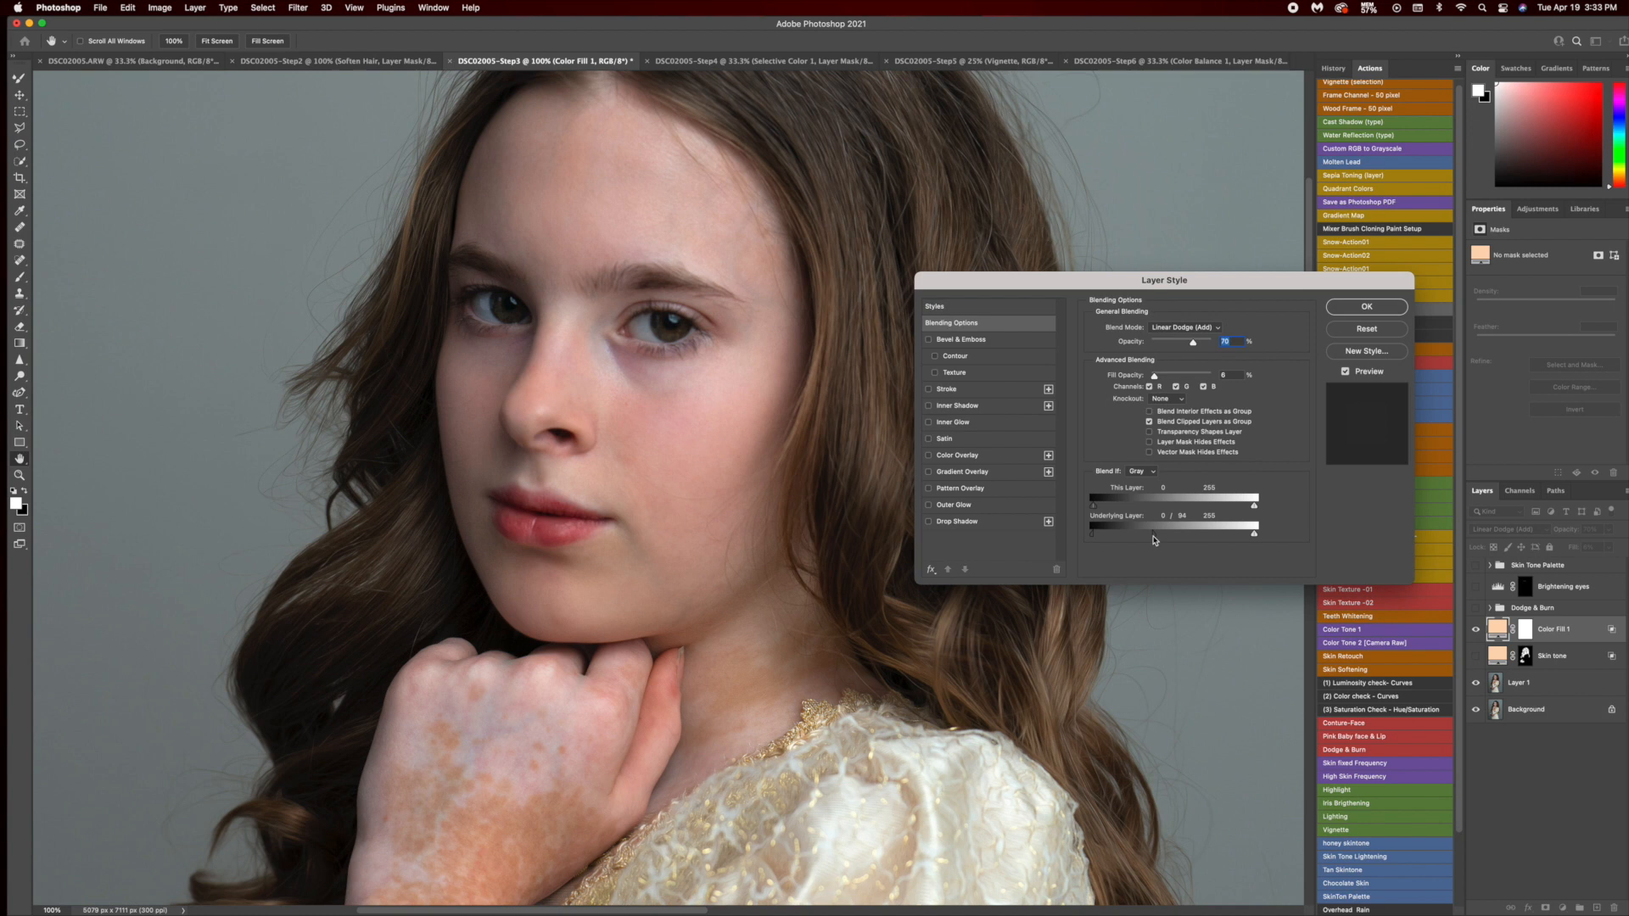
click(1383, 311)
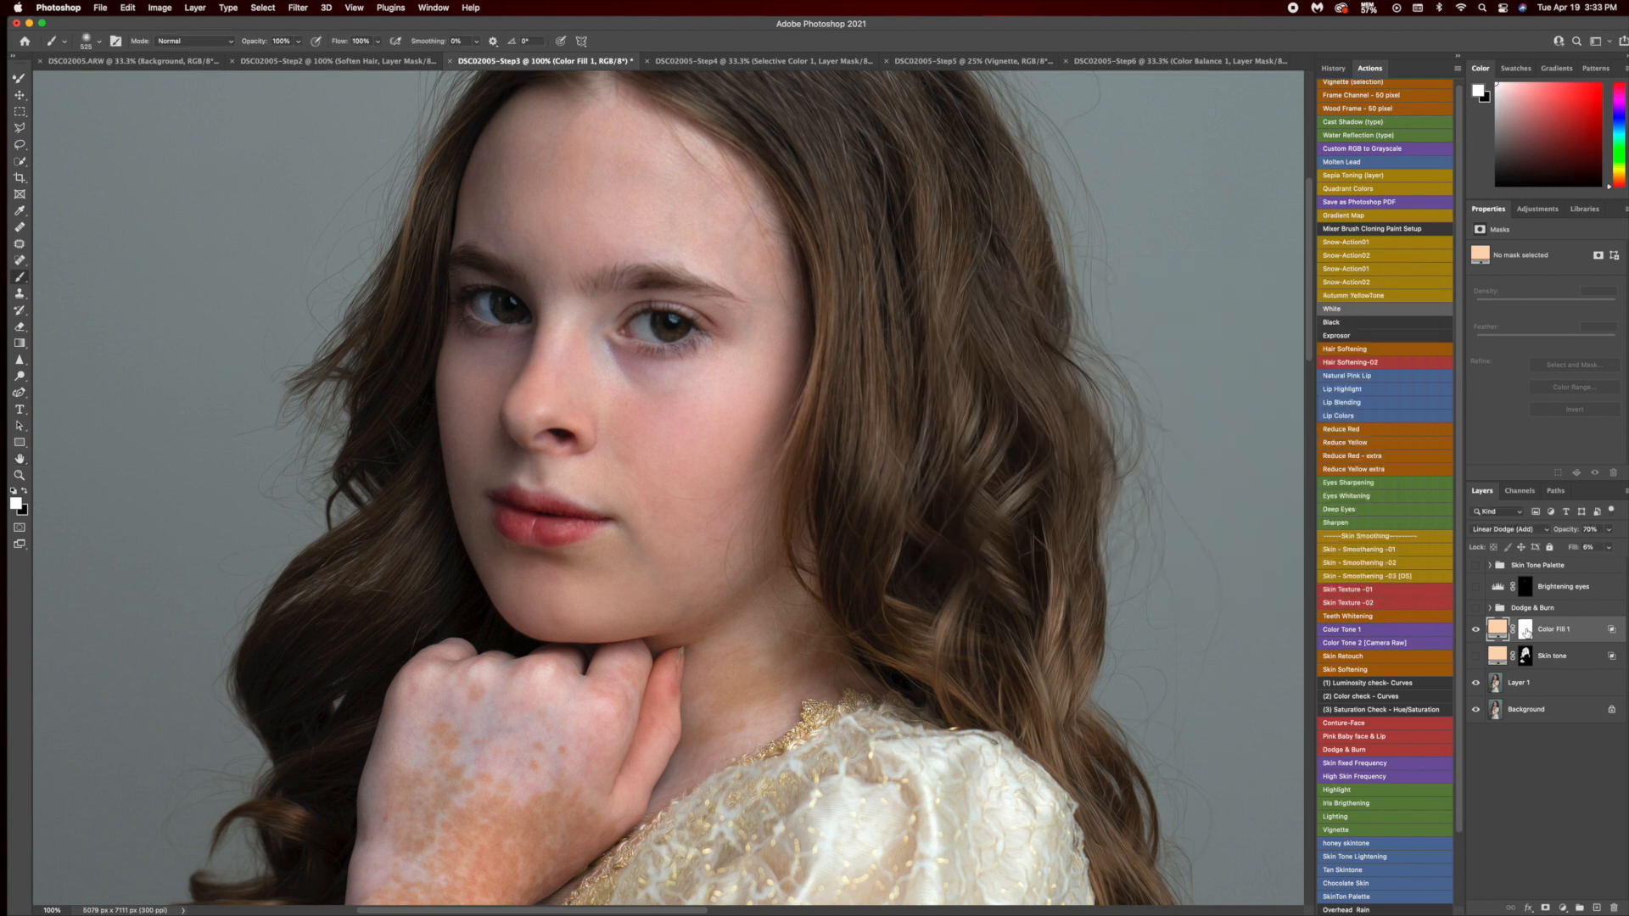
Invert the Color Fill 1 mask to black and paint it white over the face, forehead, hand and neck skin.
click(1525, 629)
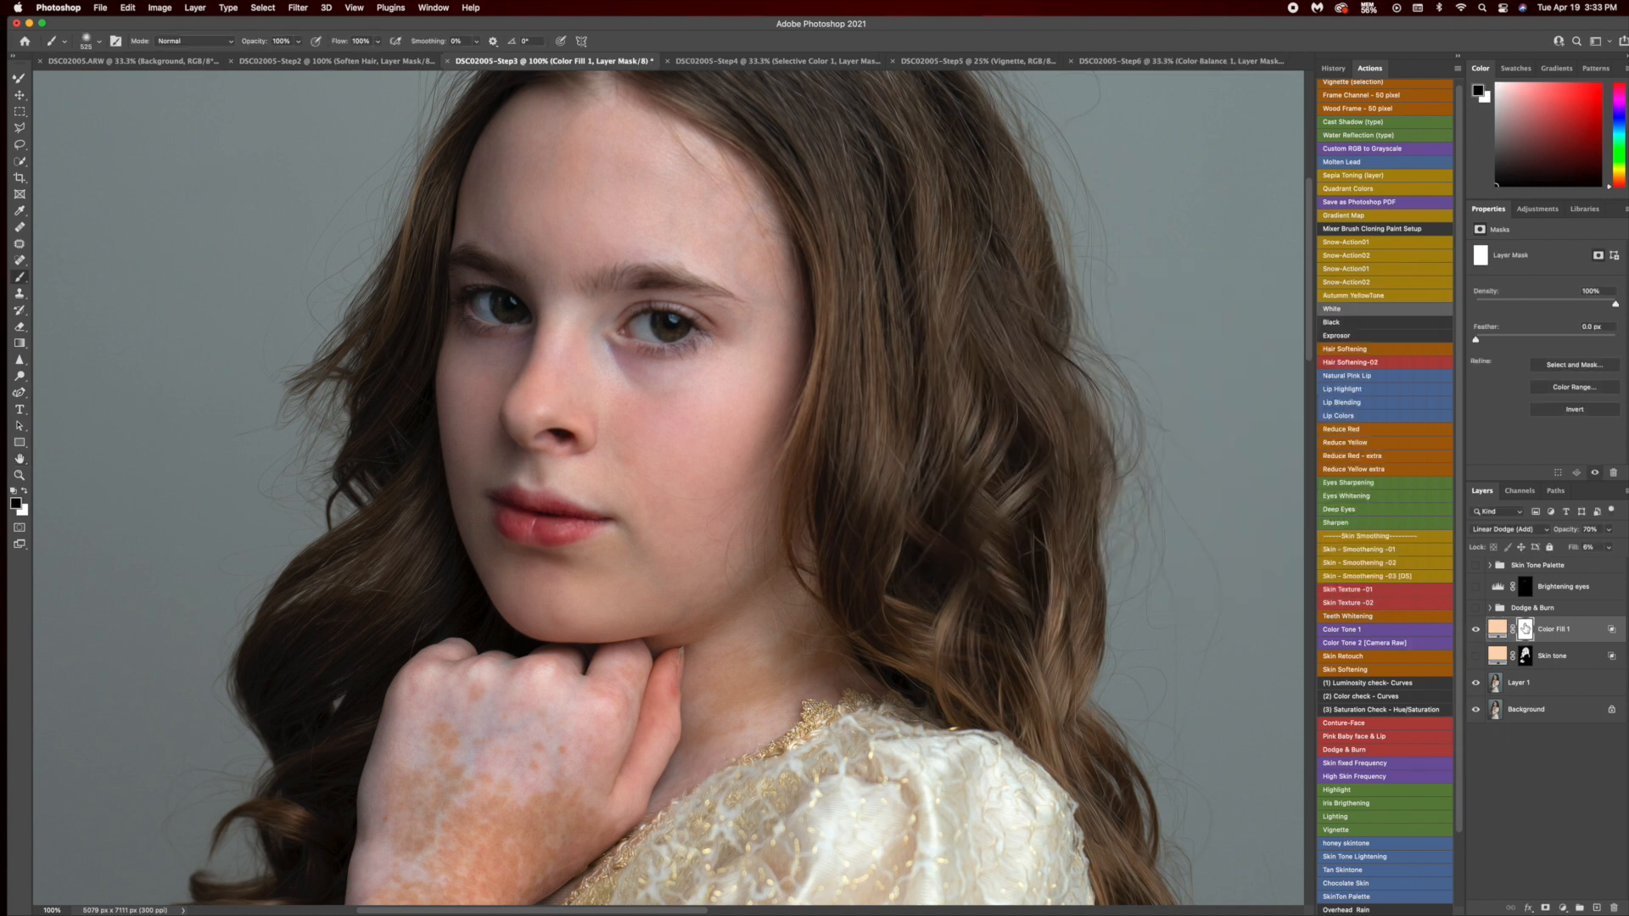
key(super+i)
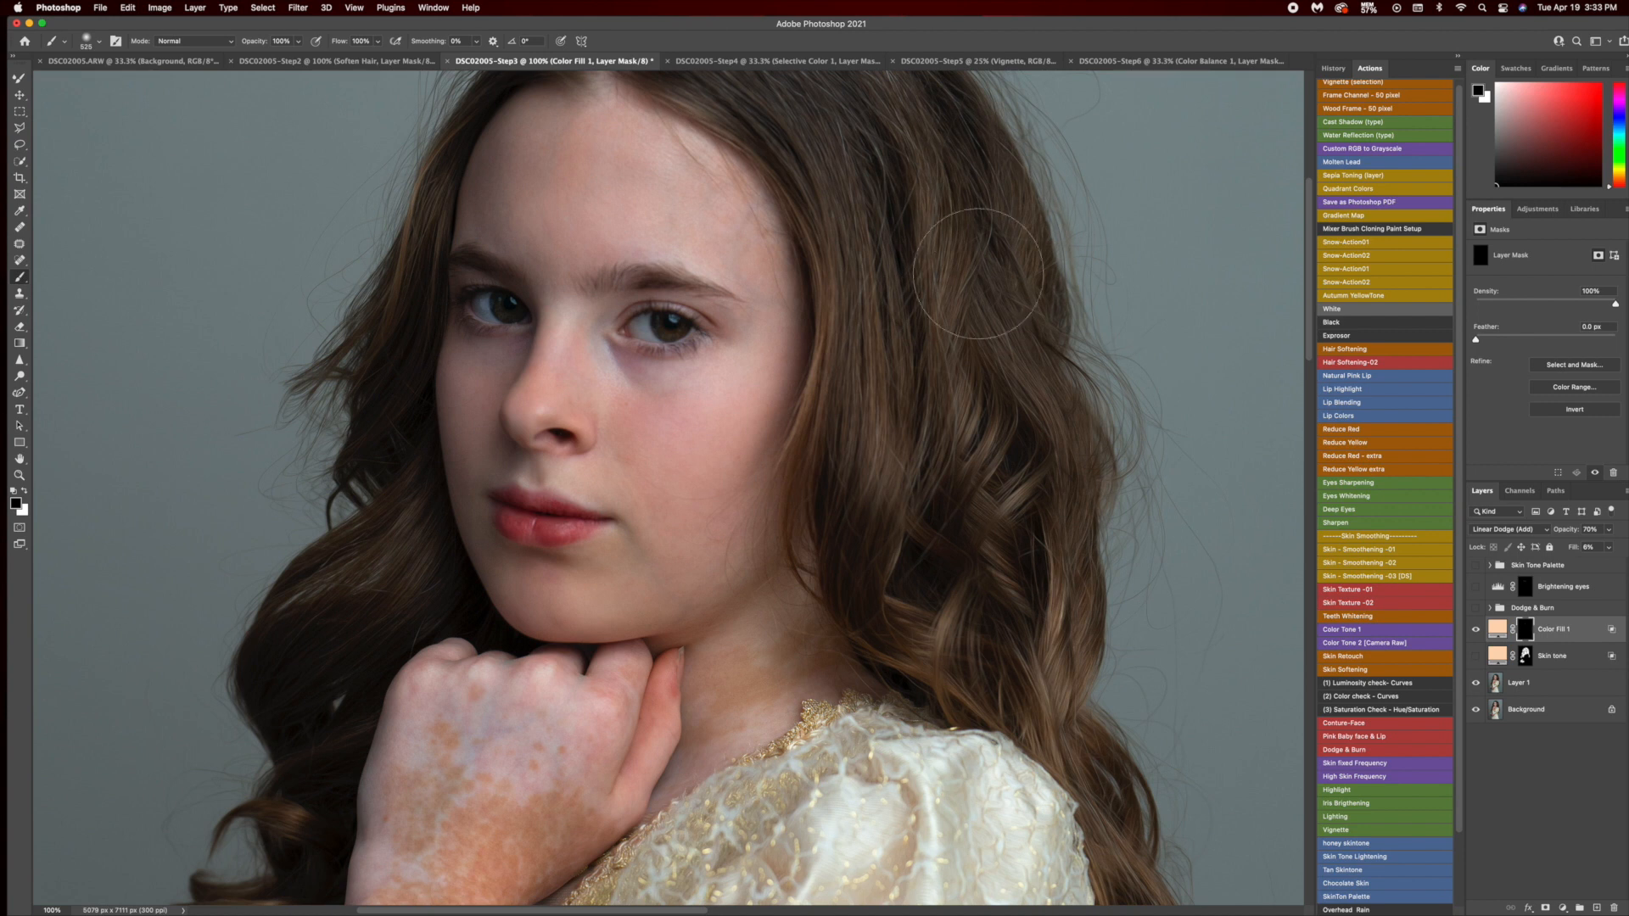
key(x)
mouse_move(733, 371)
mouse_down()
mouse_move(649, 378)
mouse_move(672, 384)
mouse_move(610, 303)
mouse_move(652, 406)
mouse_move(734, 377)
mouse_move(659, 552)
mouse_move(635, 490)
mouse_move(626, 573)
mouse_move(537, 587)
mouse_move(501, 516)
mouse_move(491, 369)
mouse_move(595, 393)
mouse_move(572, 261)
mouse_move(588, 230)
mouse_move(549, 170)
mouse_move(568, 123)
mouse_move(672, 190)
mouse_move(742, 272)
mouse_move(750, 383)
mouse_move(684, 443)
mouse_up()
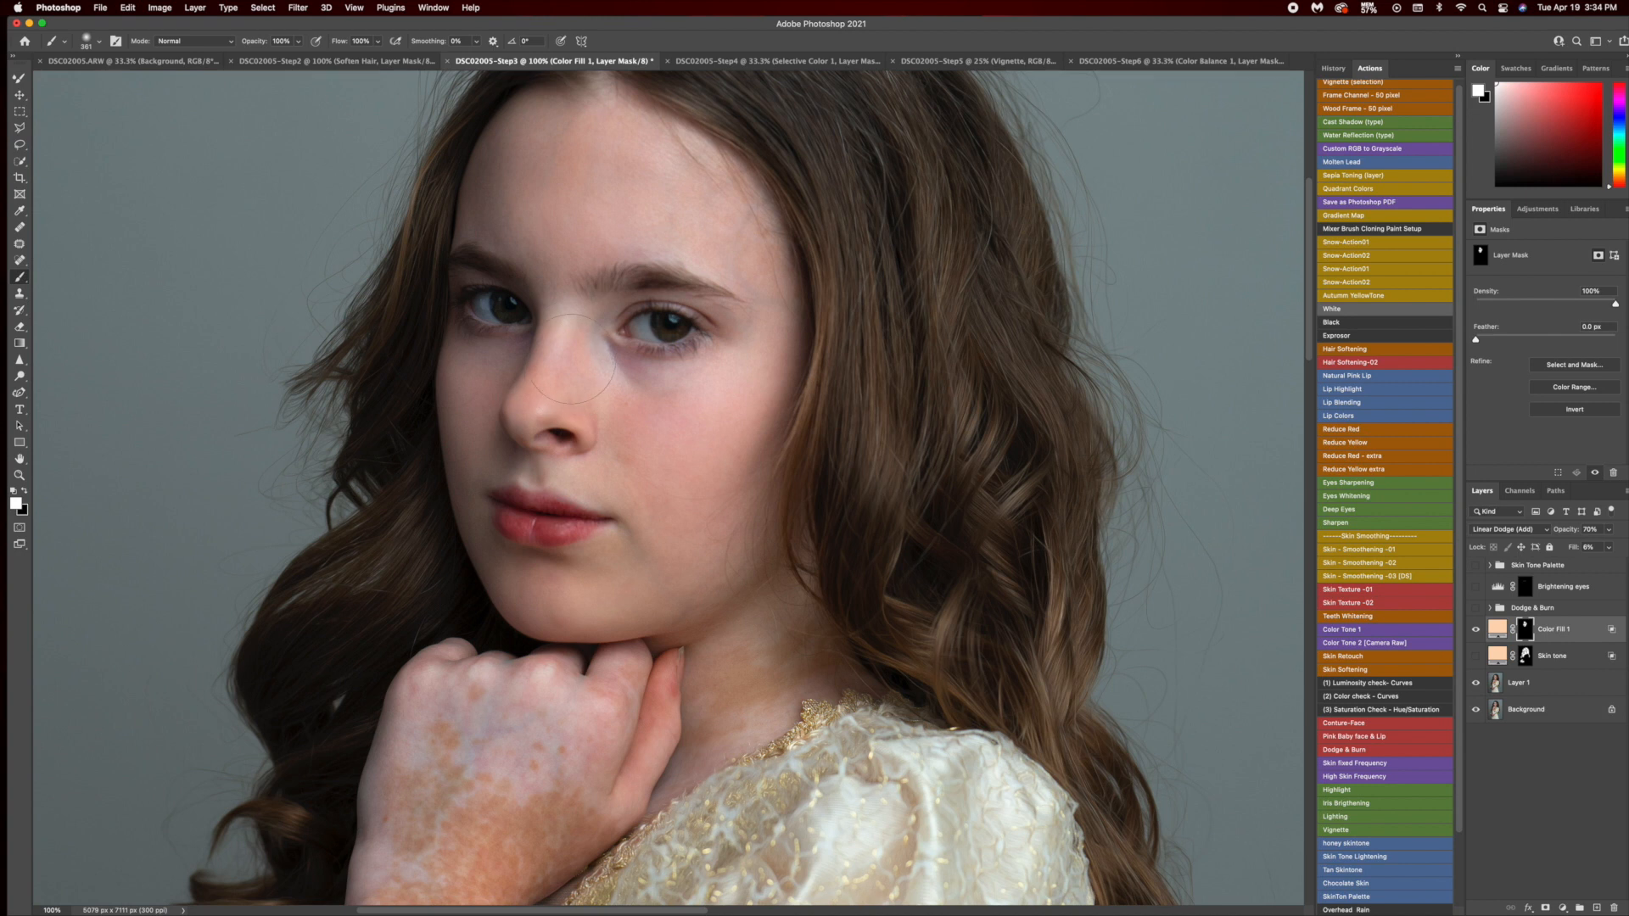
drag(566, 332, 509, 327)
drag(709, 247, 763, 247)
mouse_move(622, 689)
mouse_down()
mouse_move(572, 738)
mouse_move(431, 765)
mouse_up()
drag(589, 769, 715, 697)
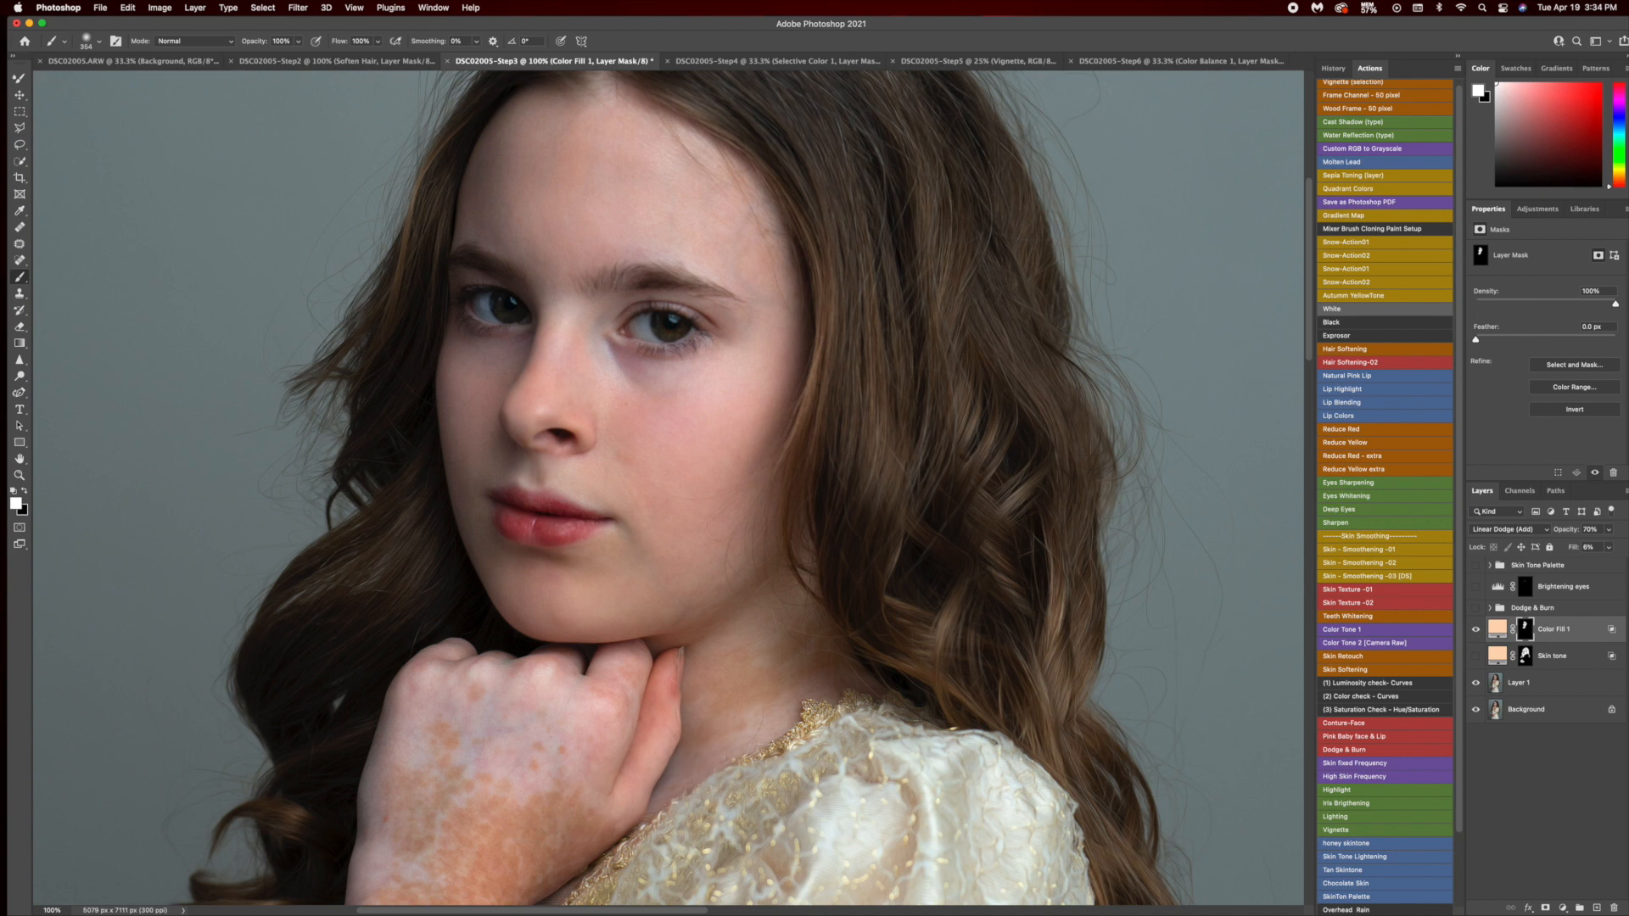
key(super+minus)
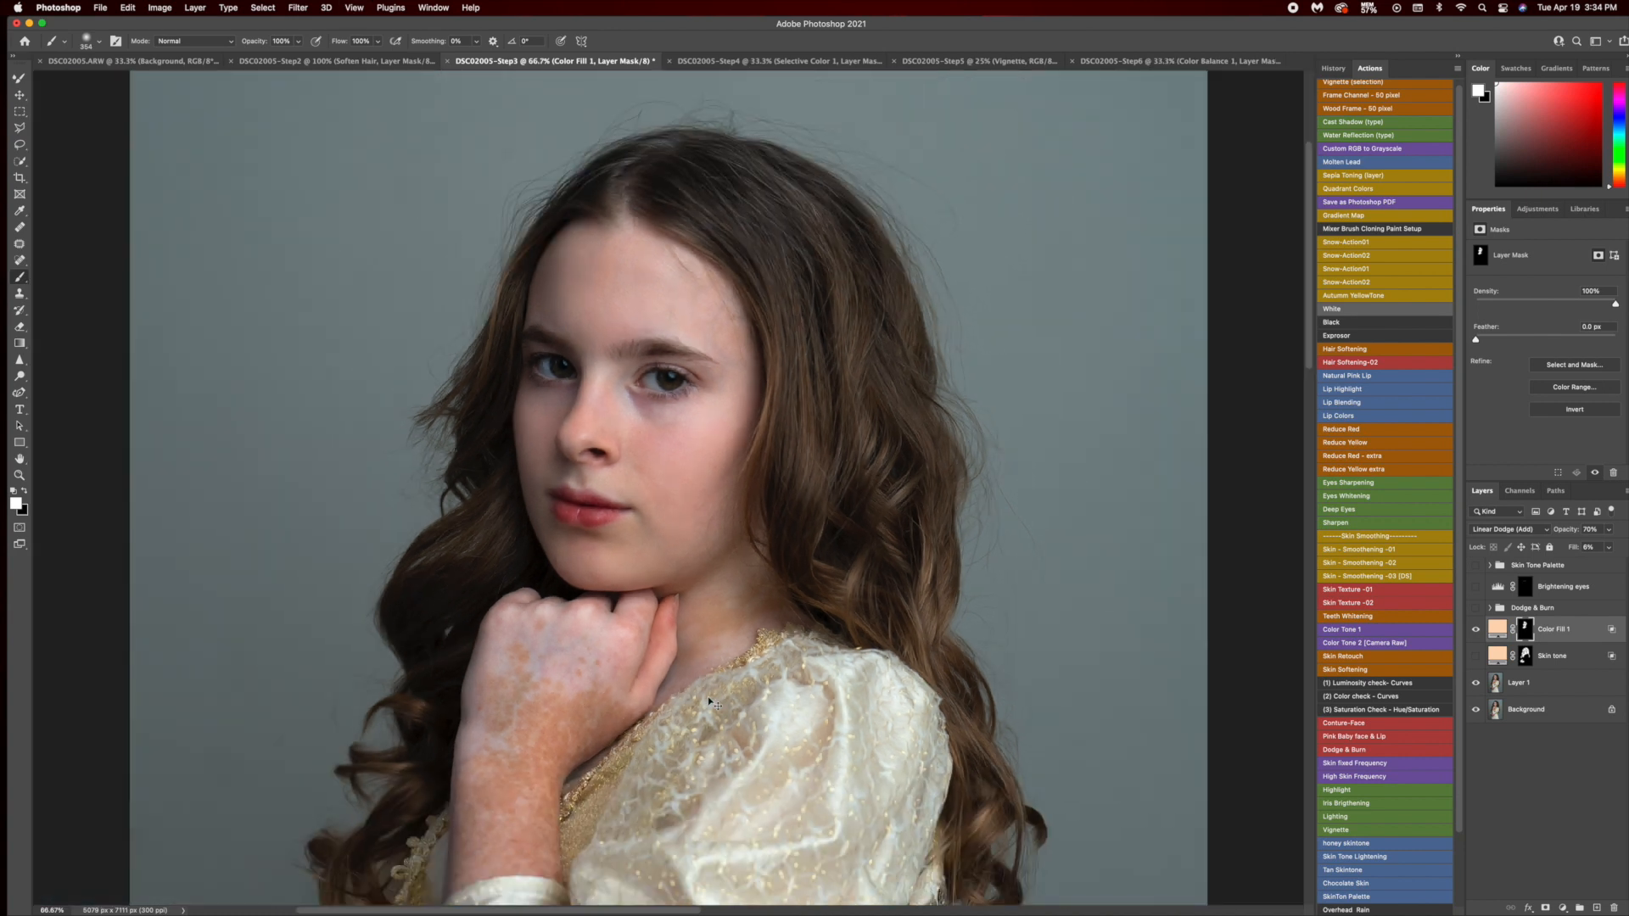
Extend the white area of the Color Fill 1 mask over the remaining face and hand skin.
click(1558, 657)
click(1570, 630)
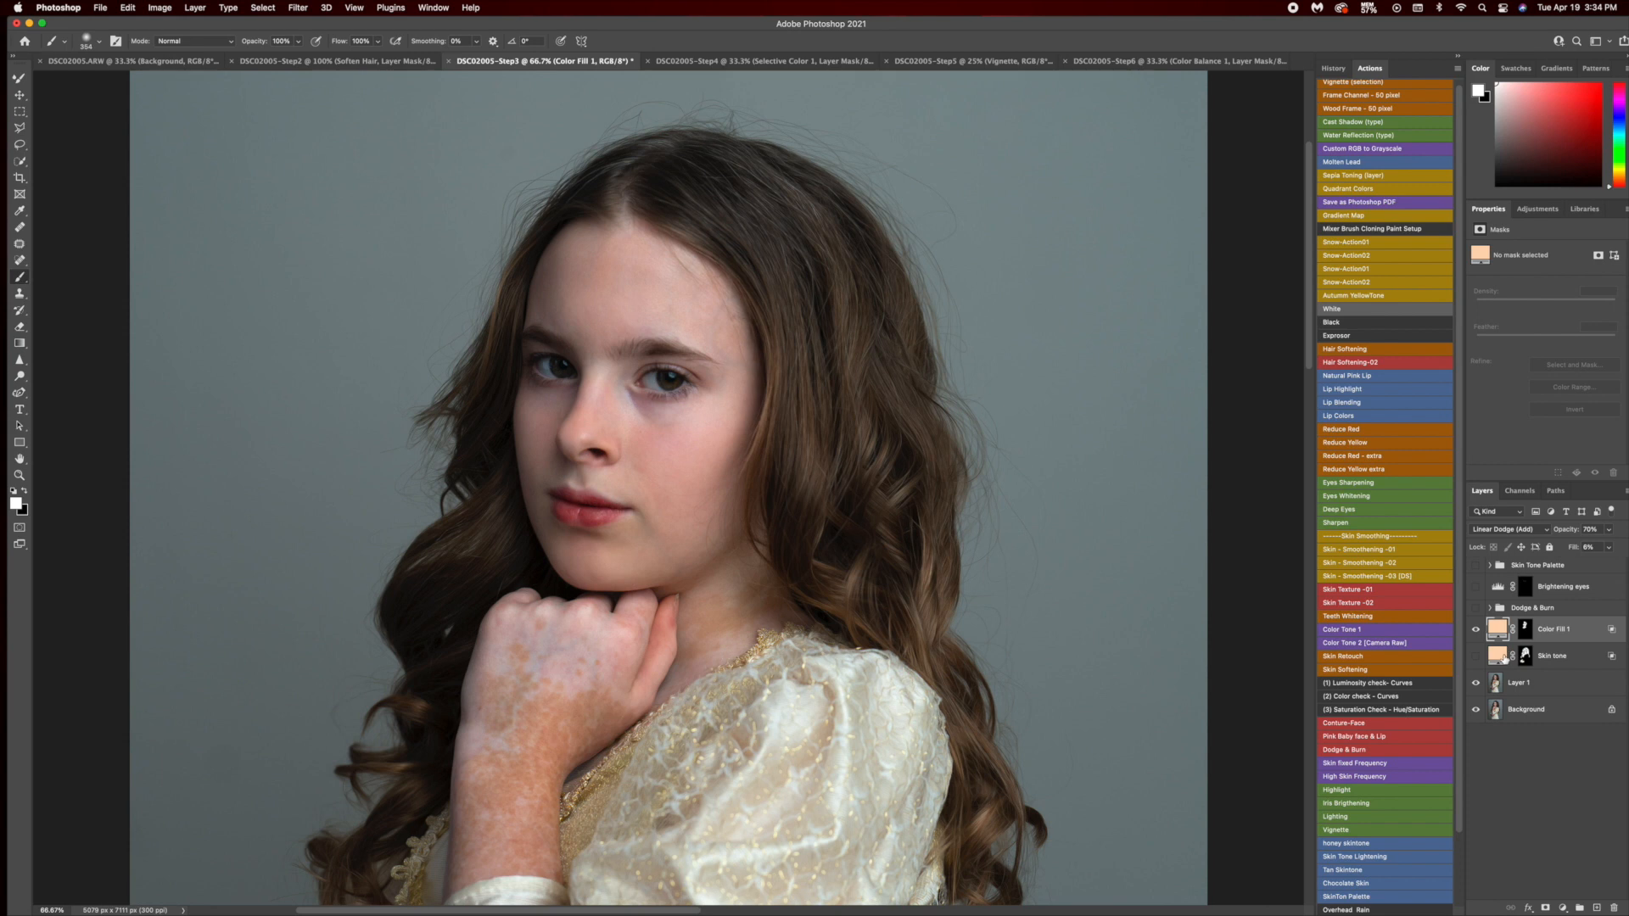
click(1564, 659)
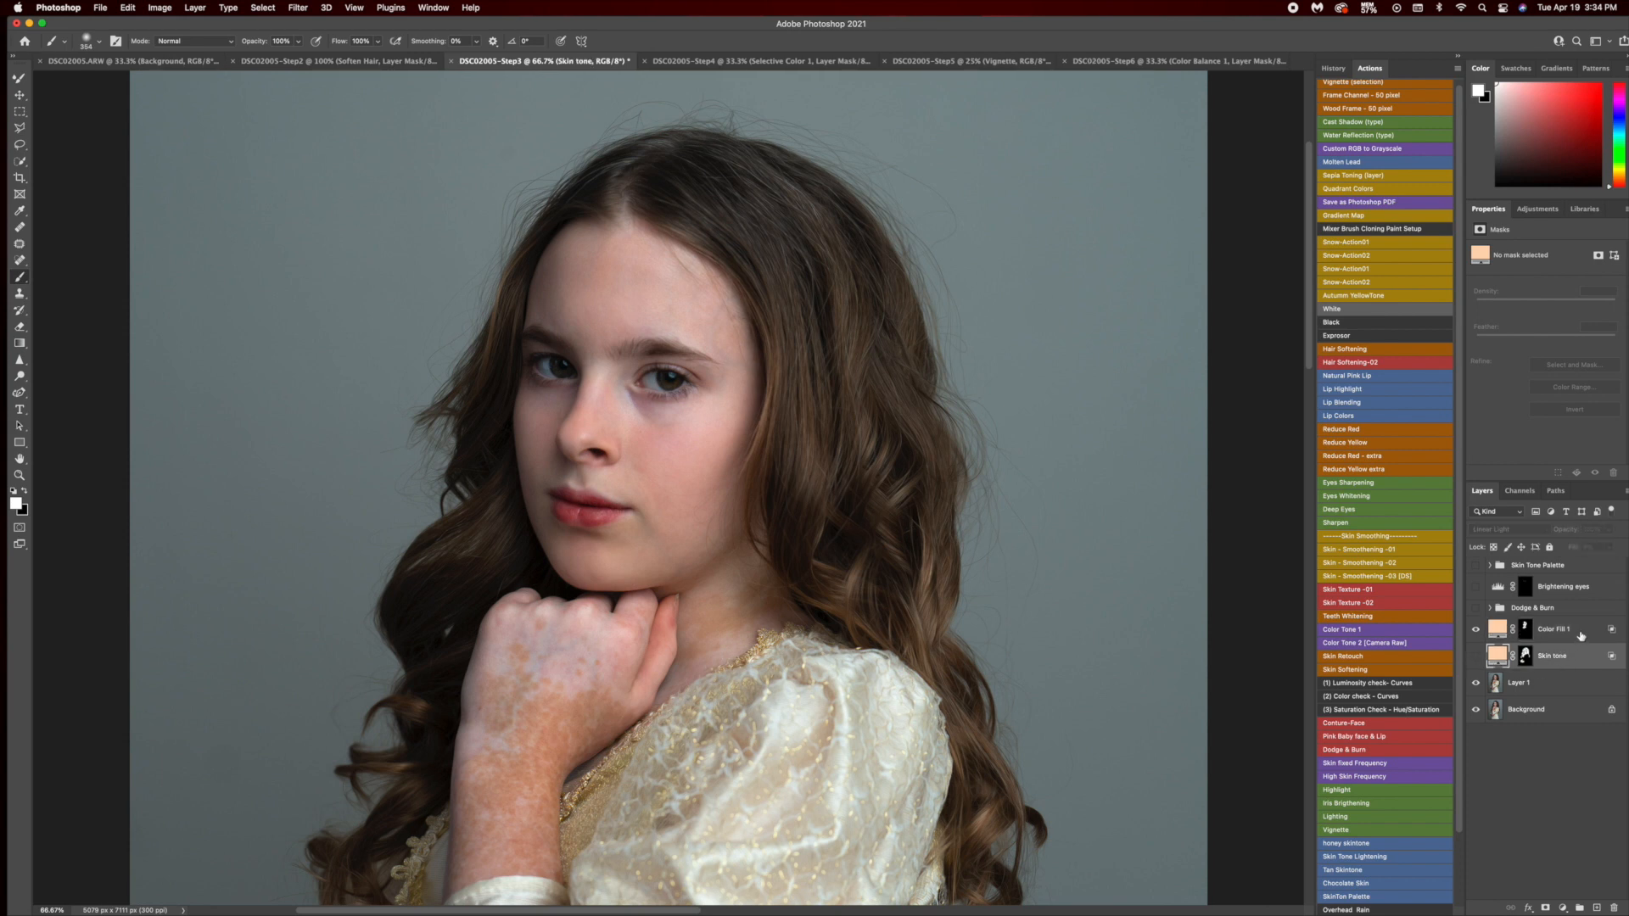
click(1580, 636)
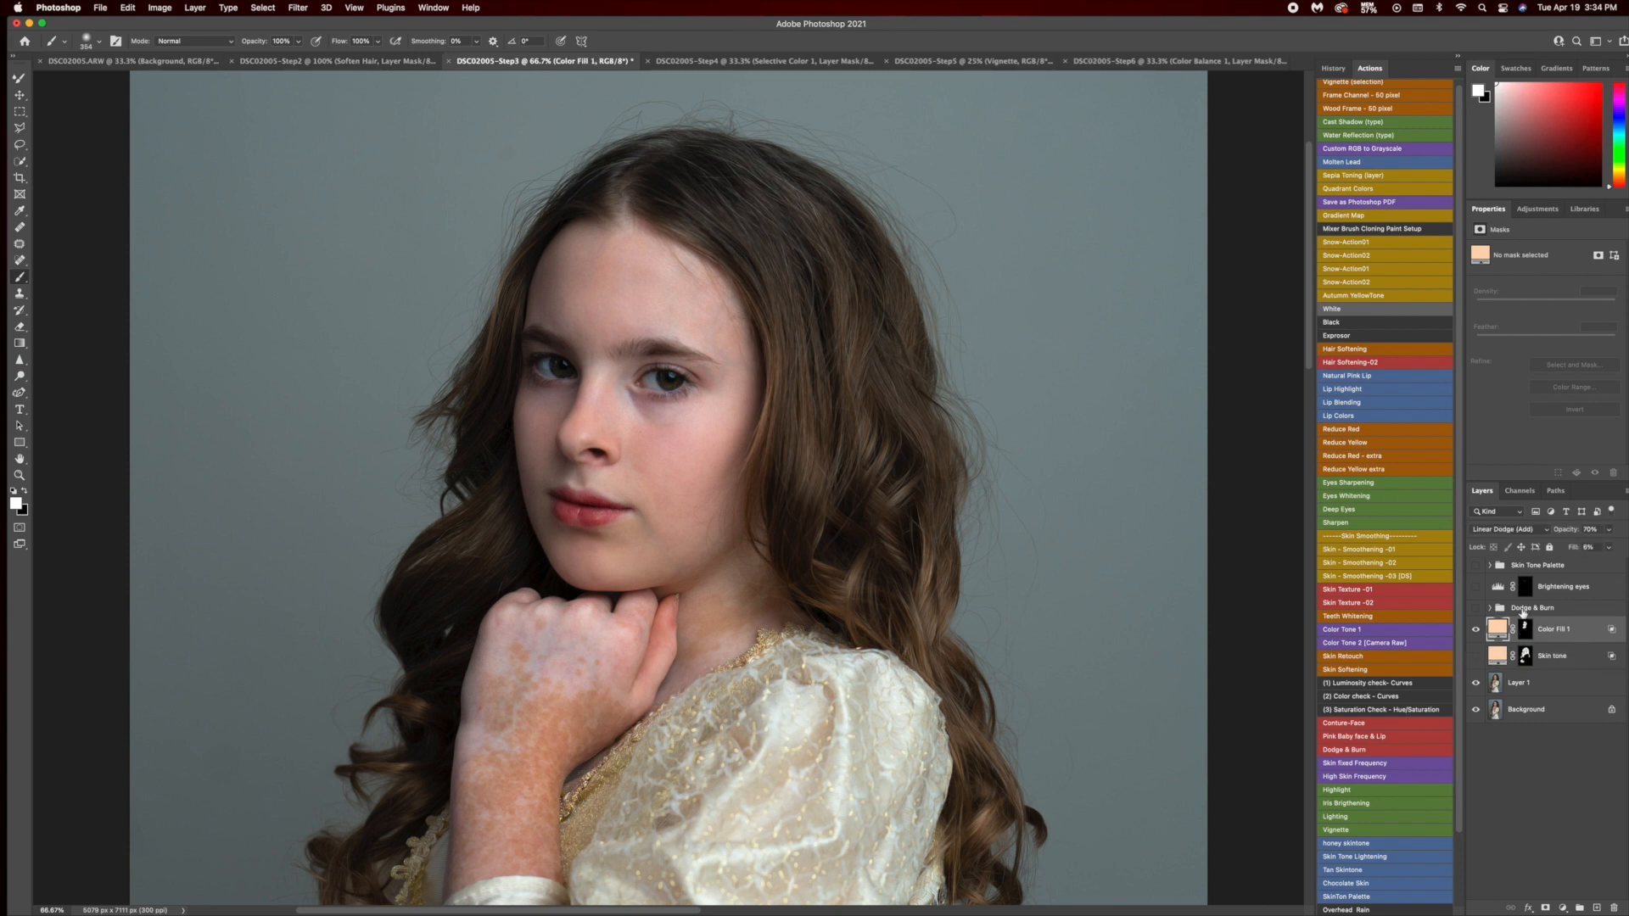
click(1524, 629)
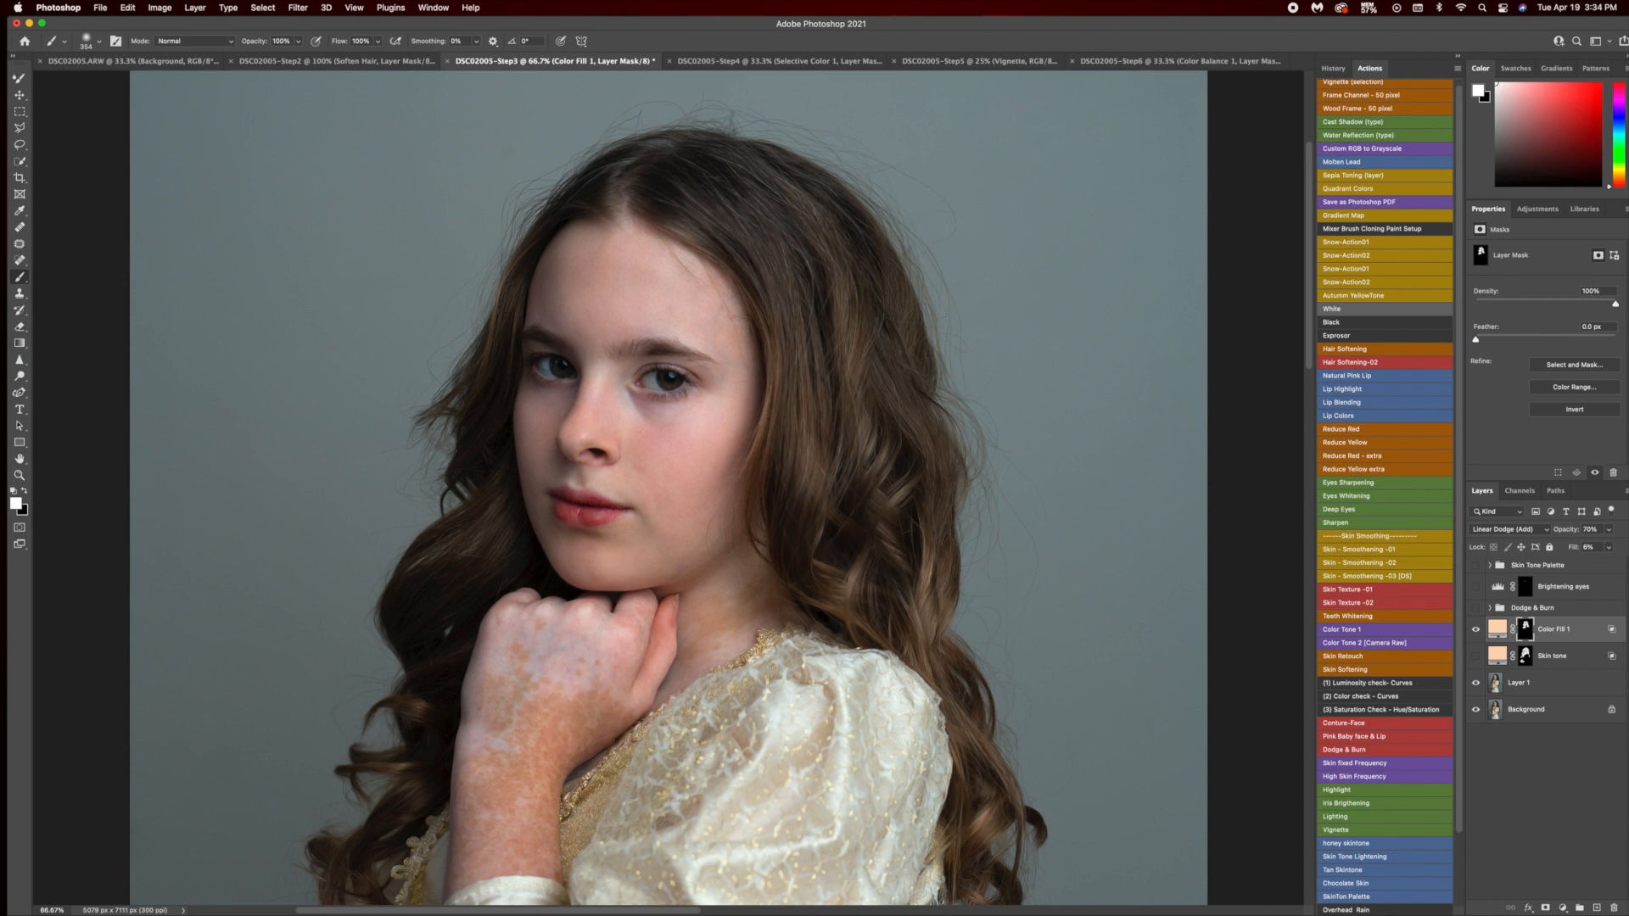
mouse_move(497, 662)
mouse_down()
mouse_move(475, 645)
mouse_move(463, 661)
mouse_move(501, 767)
mouse_move(605, 711)
mouse_up()
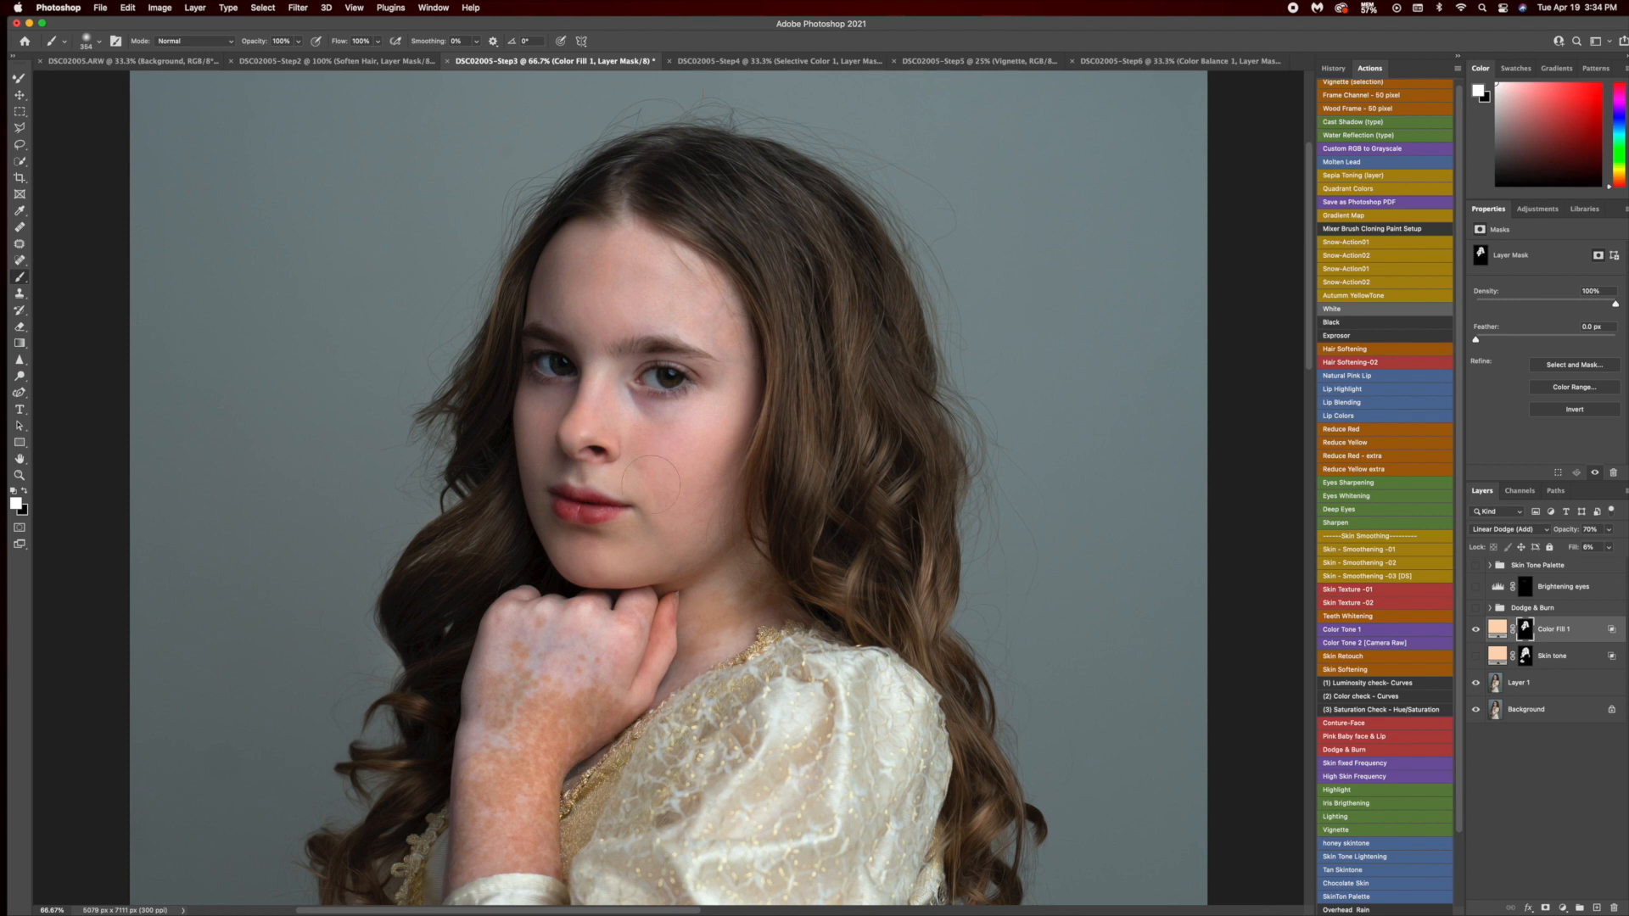
Hide Color Fill 1 and show the prepared Skin tone layer instead.
click(1475, 630)
click(1475, 658)
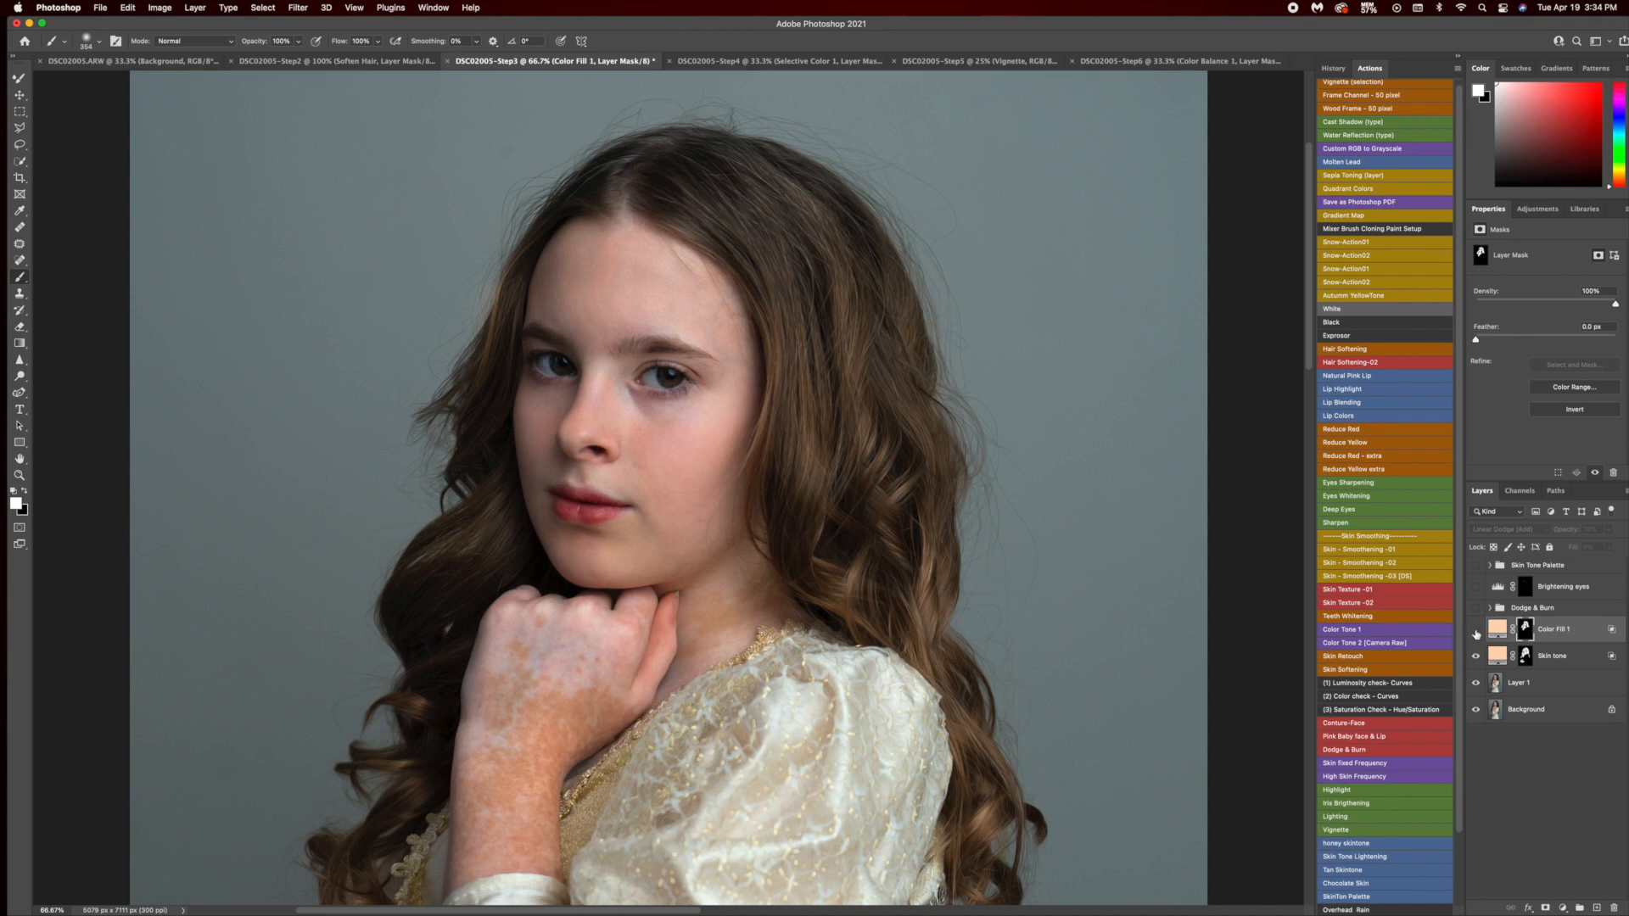
Check the Skin tone layer's effect by toggling its visibility, and delete the Color Fill 1 layer.
click(1477, 658)
click(1477, 658)
drag(1594, 634, 1613, 907)
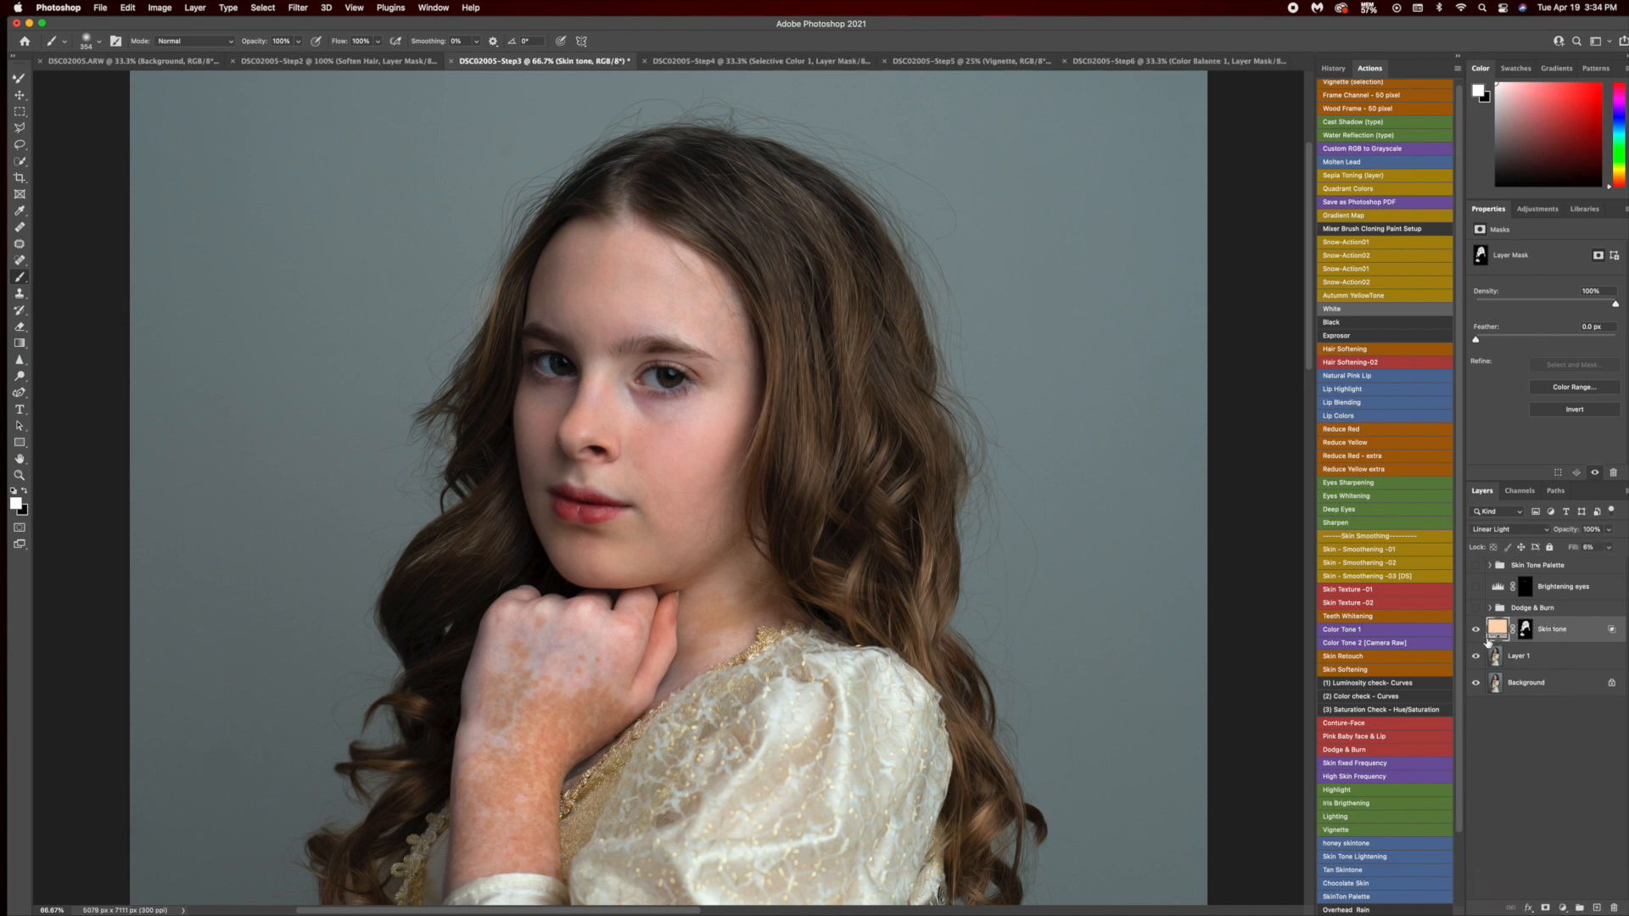
Examine the layers inside the prepared Dodge & Burn group with its Black & White layer shown, then collapse and hide the group.
key(super+minus)
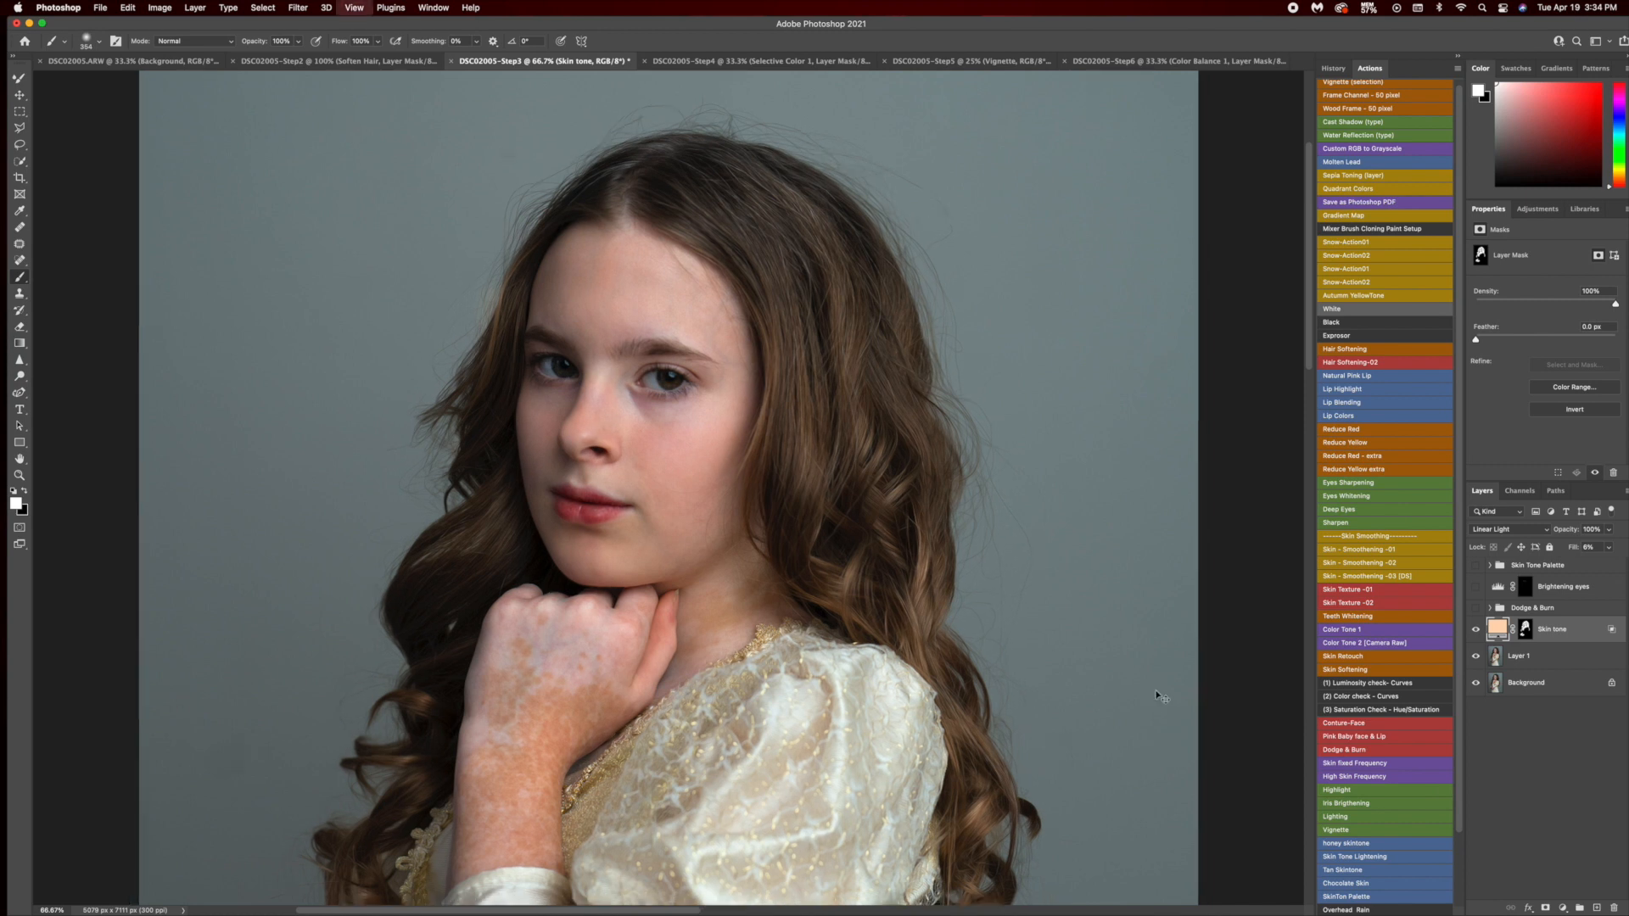
scroll(1134, 691, down, 5)
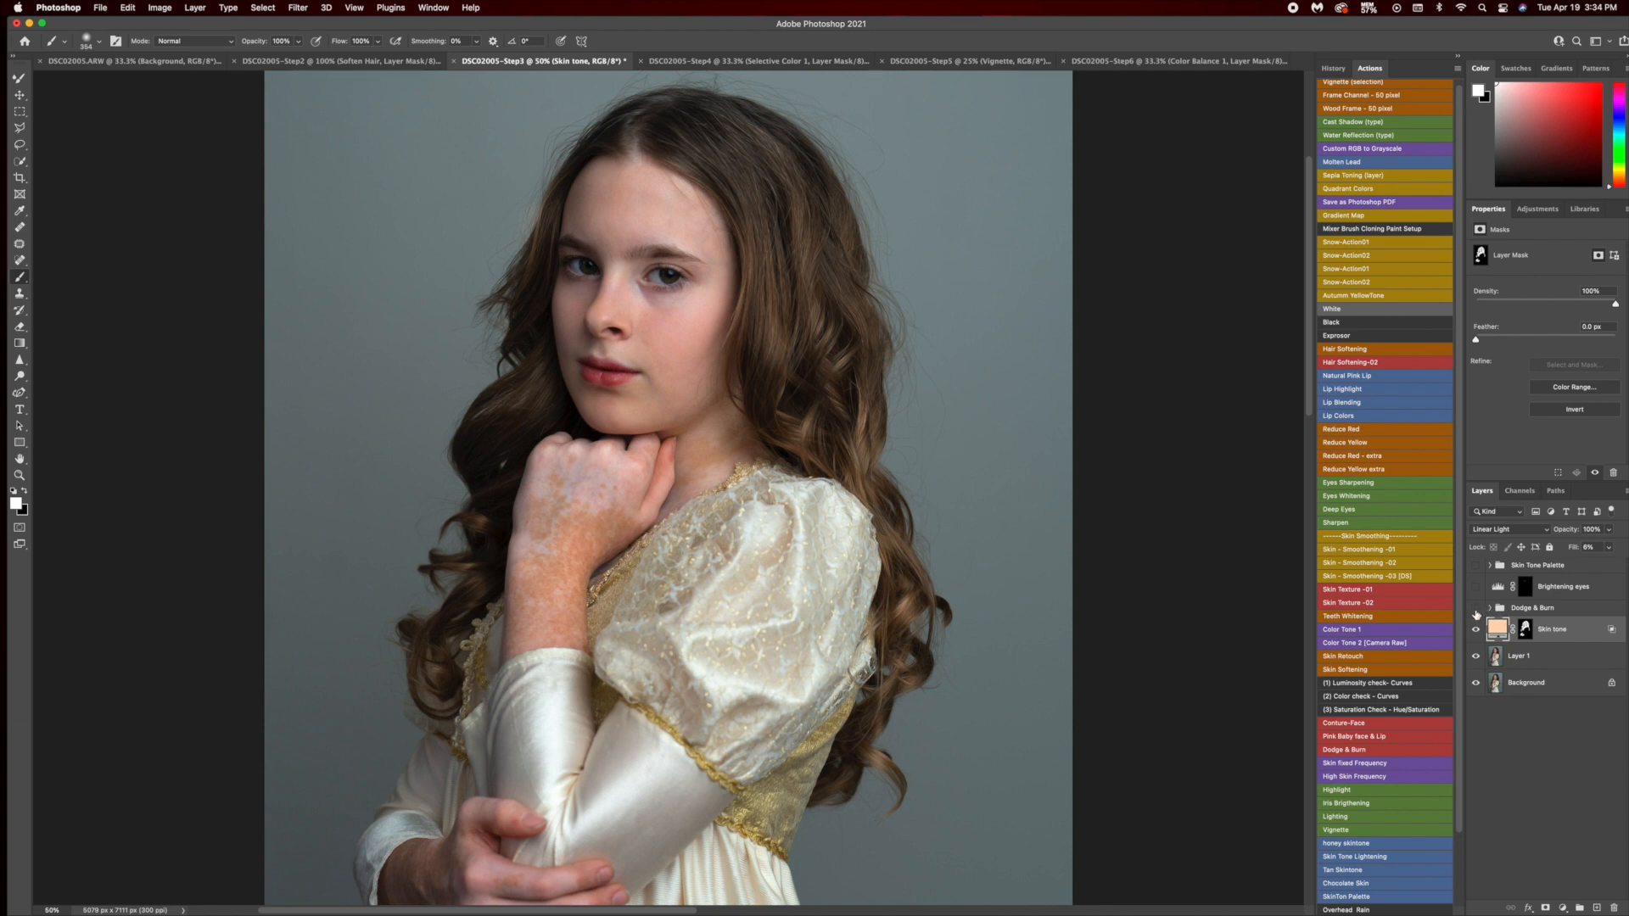
click(1475, 609)
click(1489, 608)
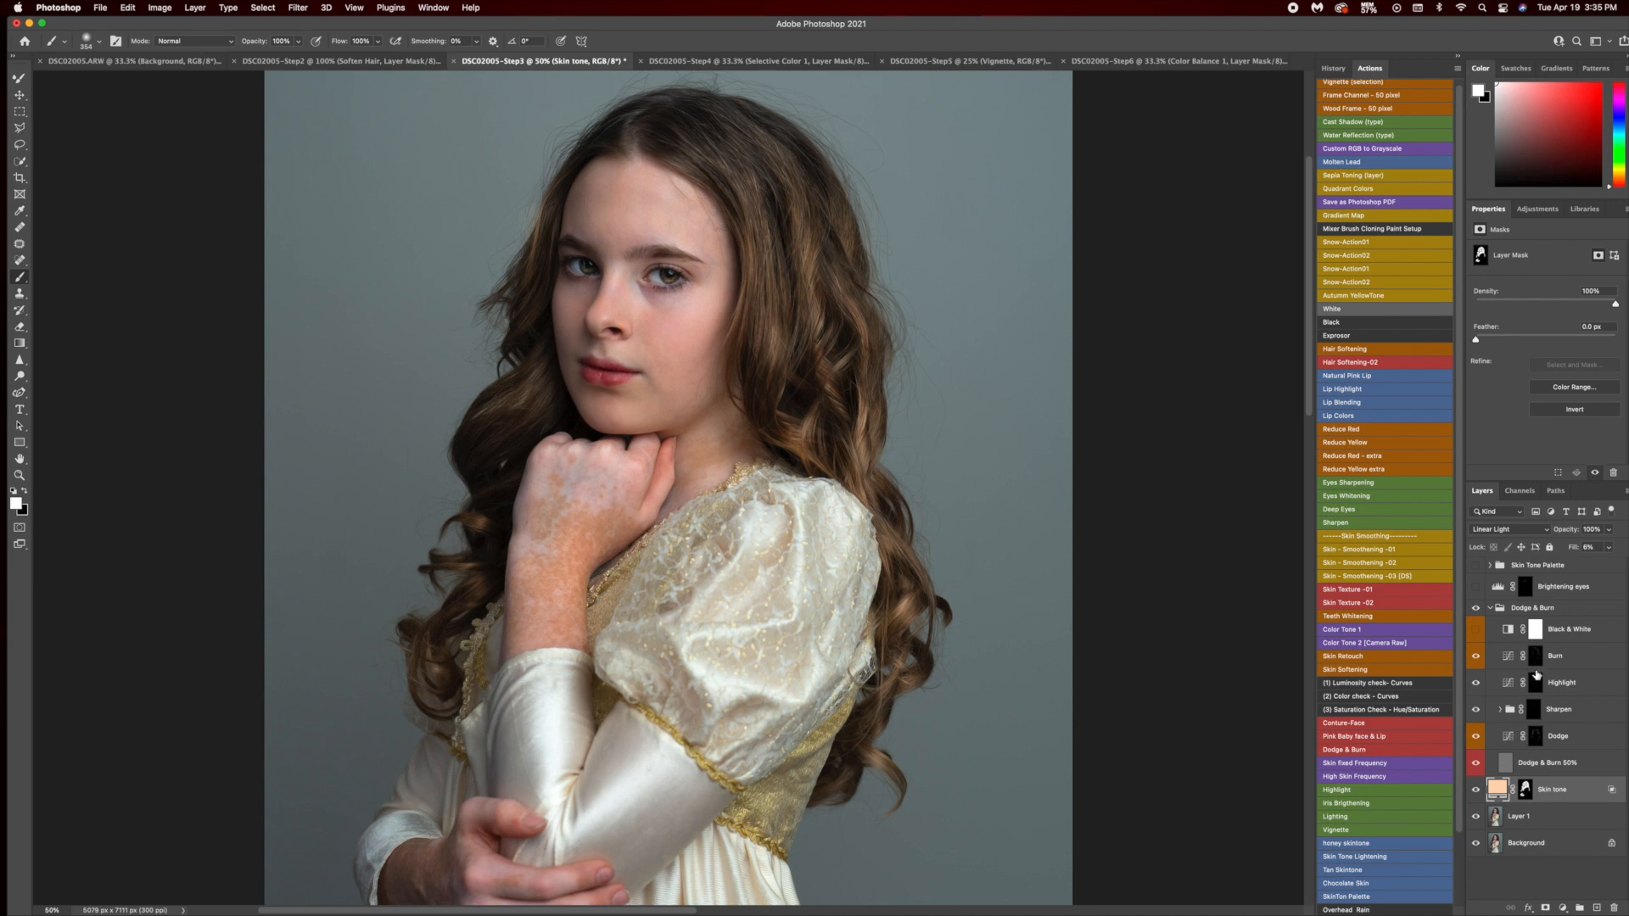
click(1476, 630)
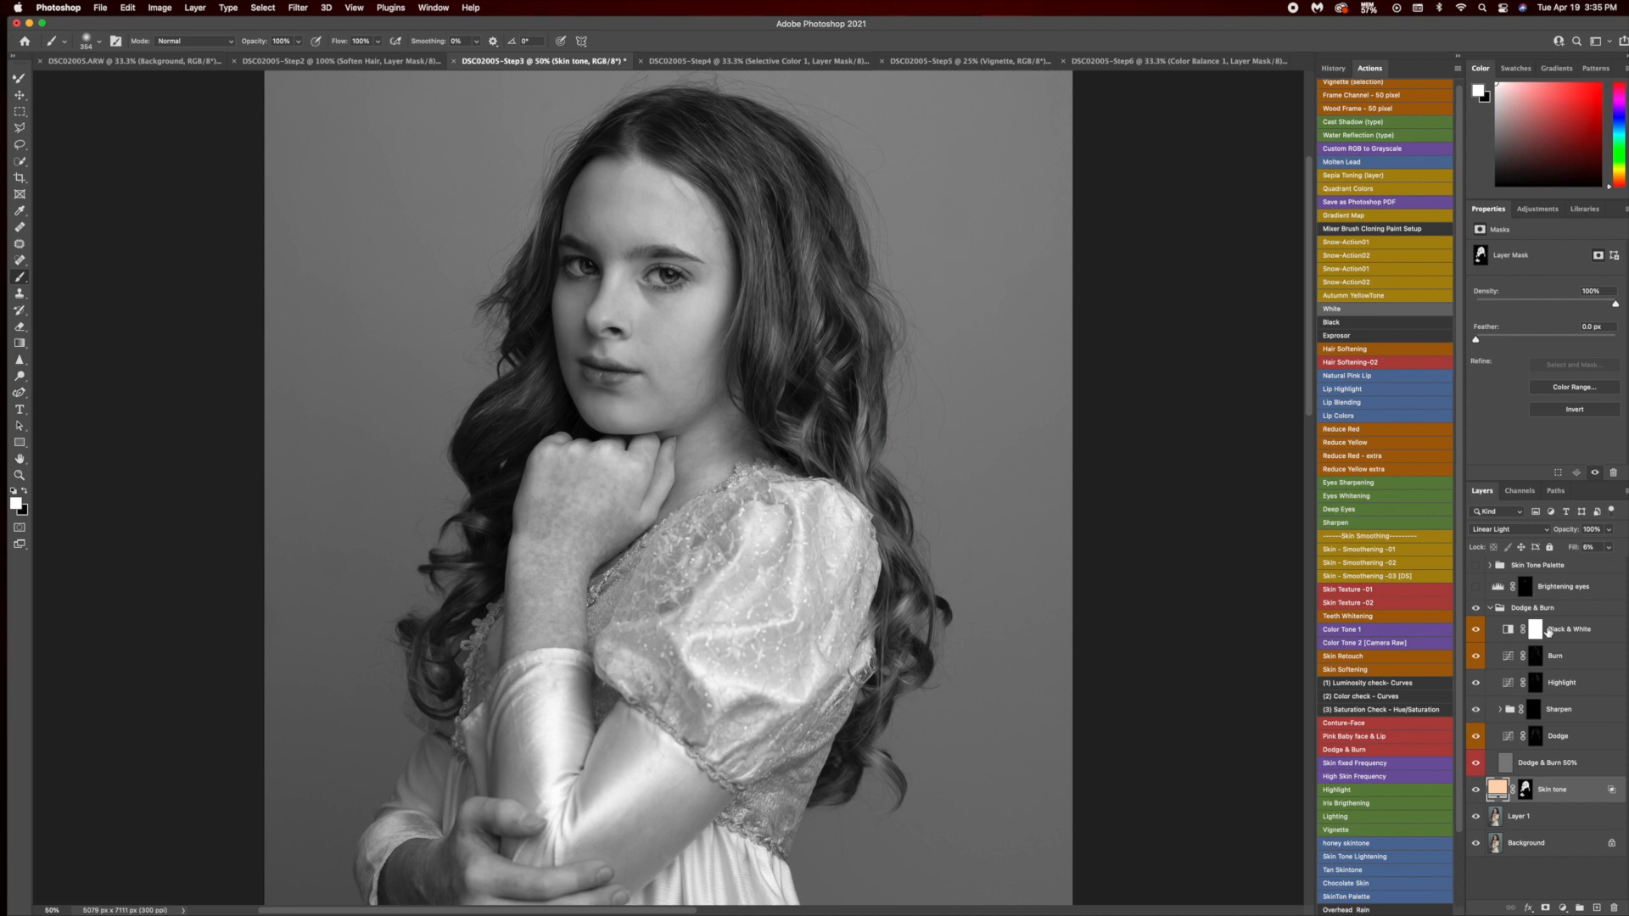
click(670, 317)
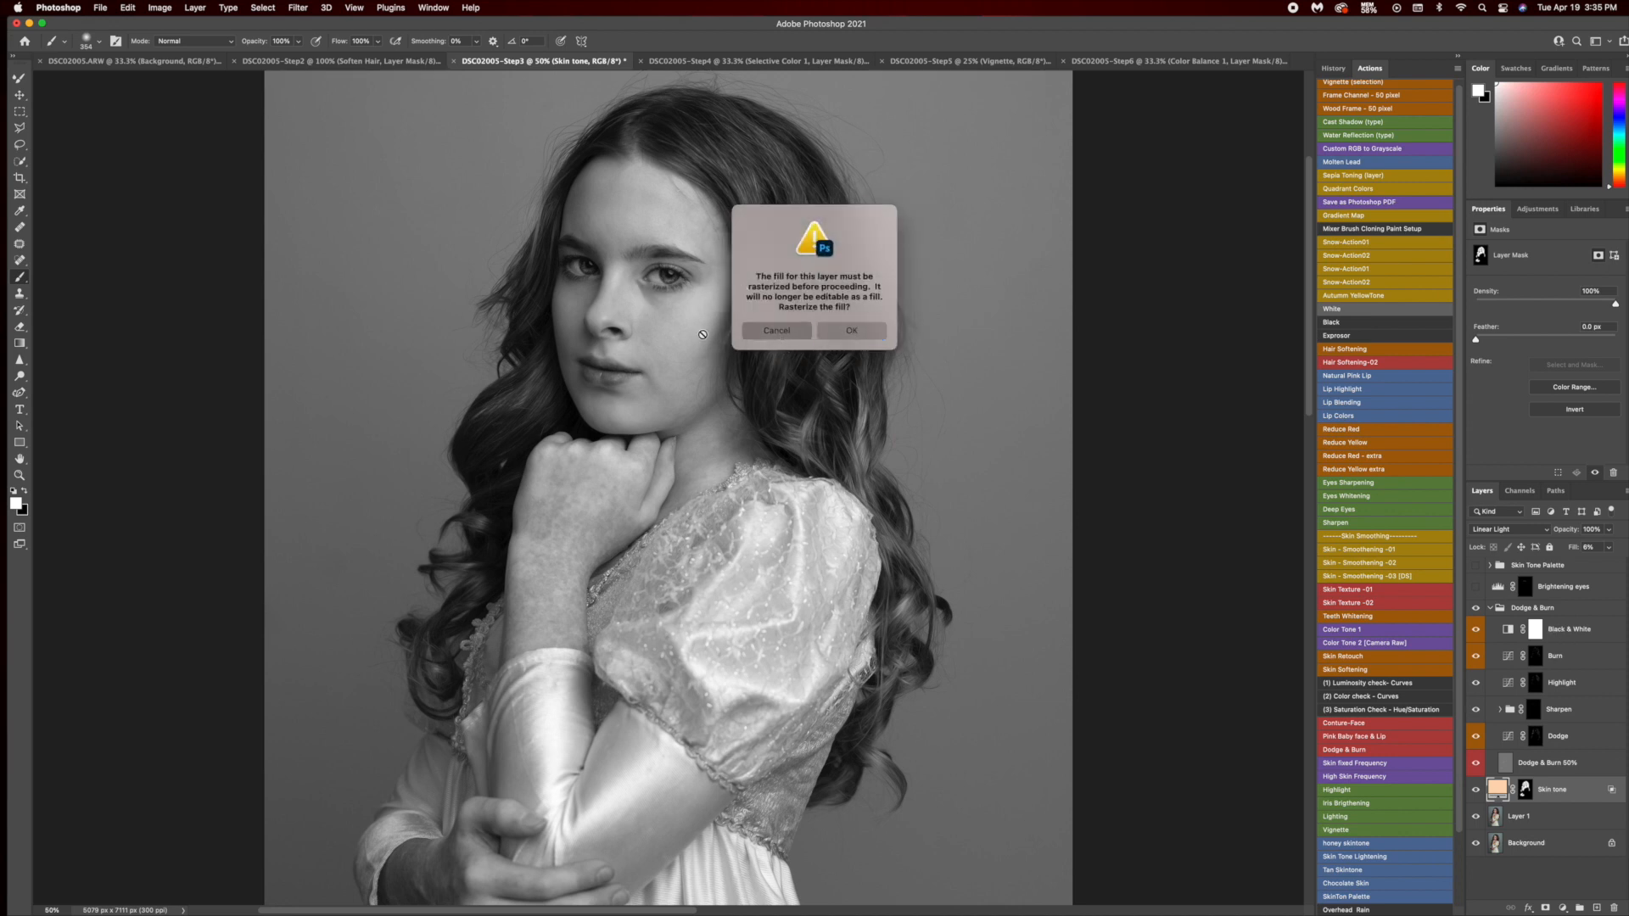
click(778, 333)
click(1536, 638)
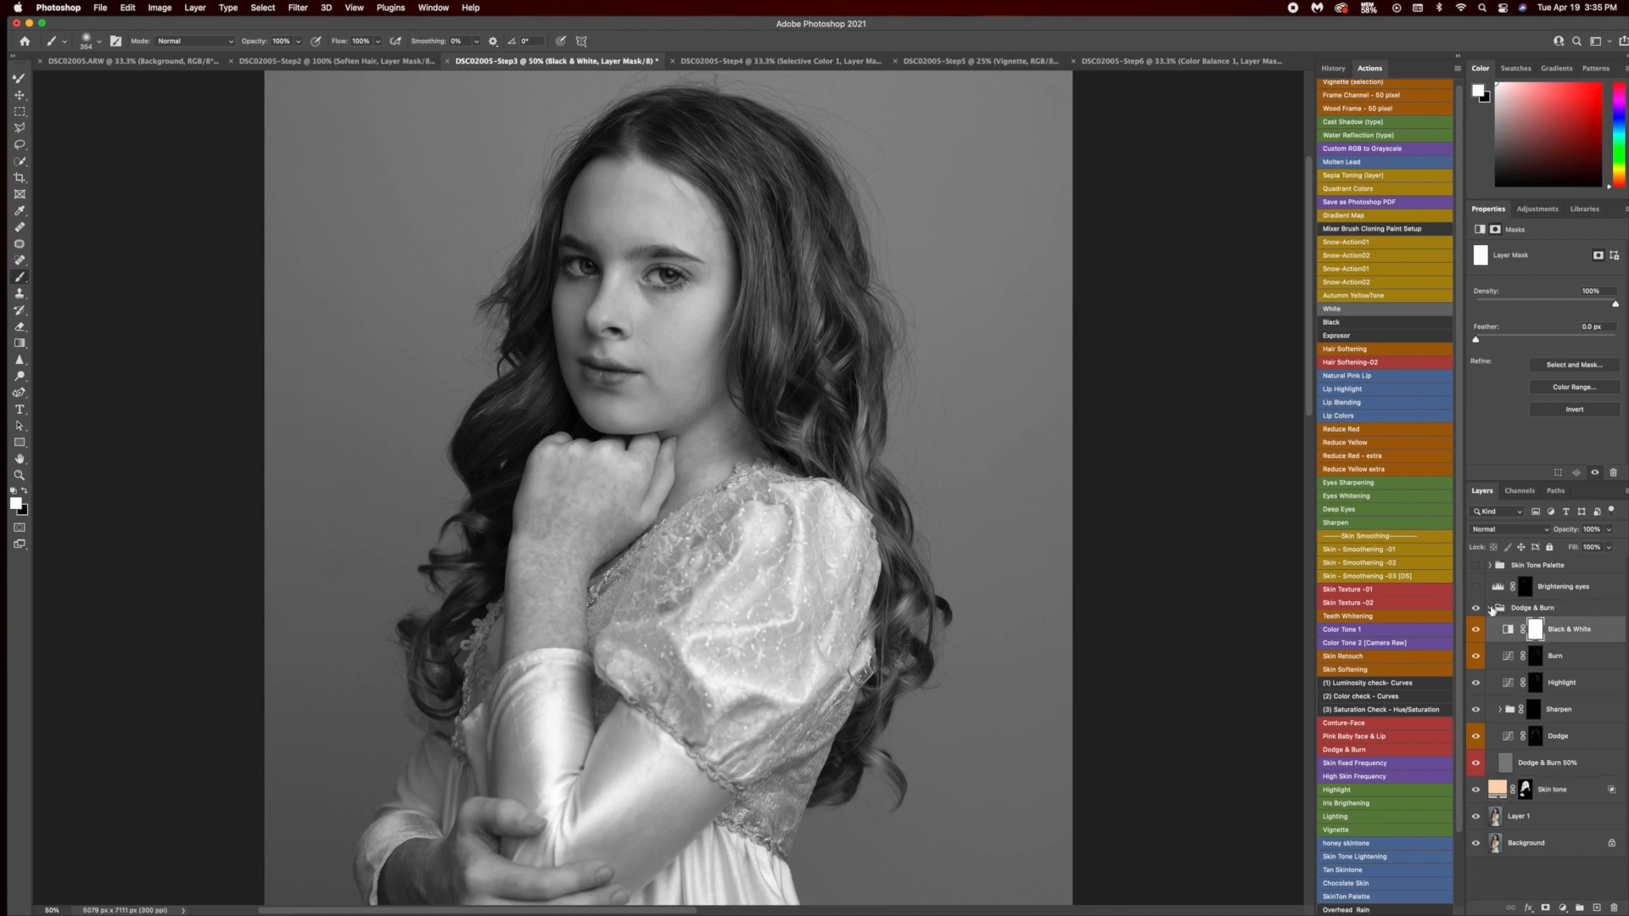
click(1490, 608)
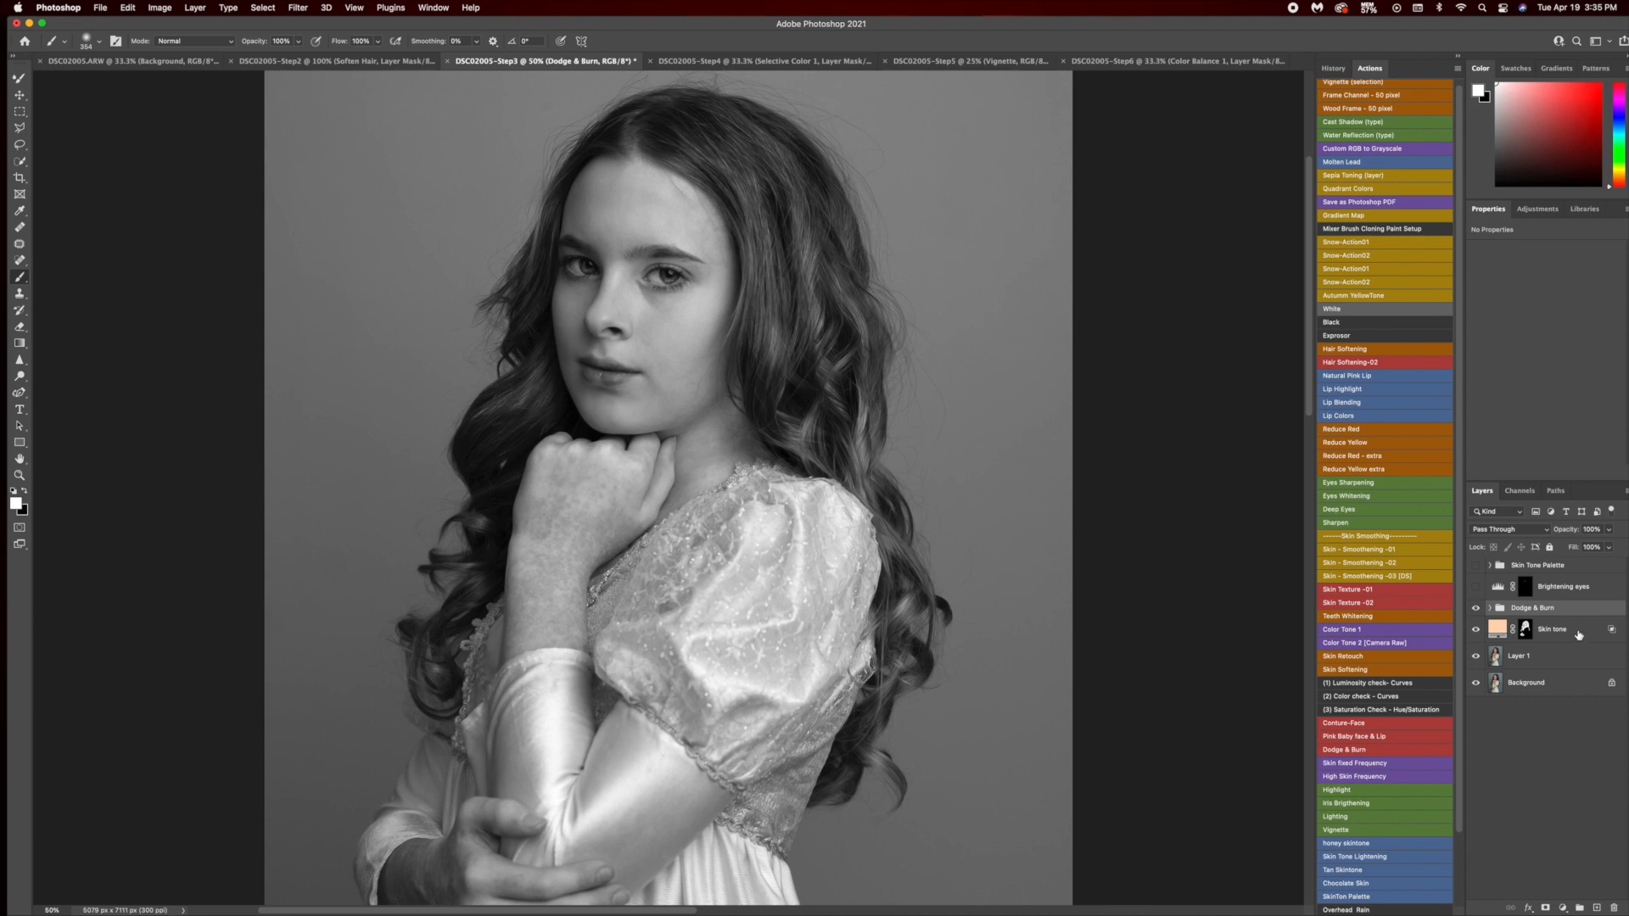
click(1578, 634)
click(1475, 608)
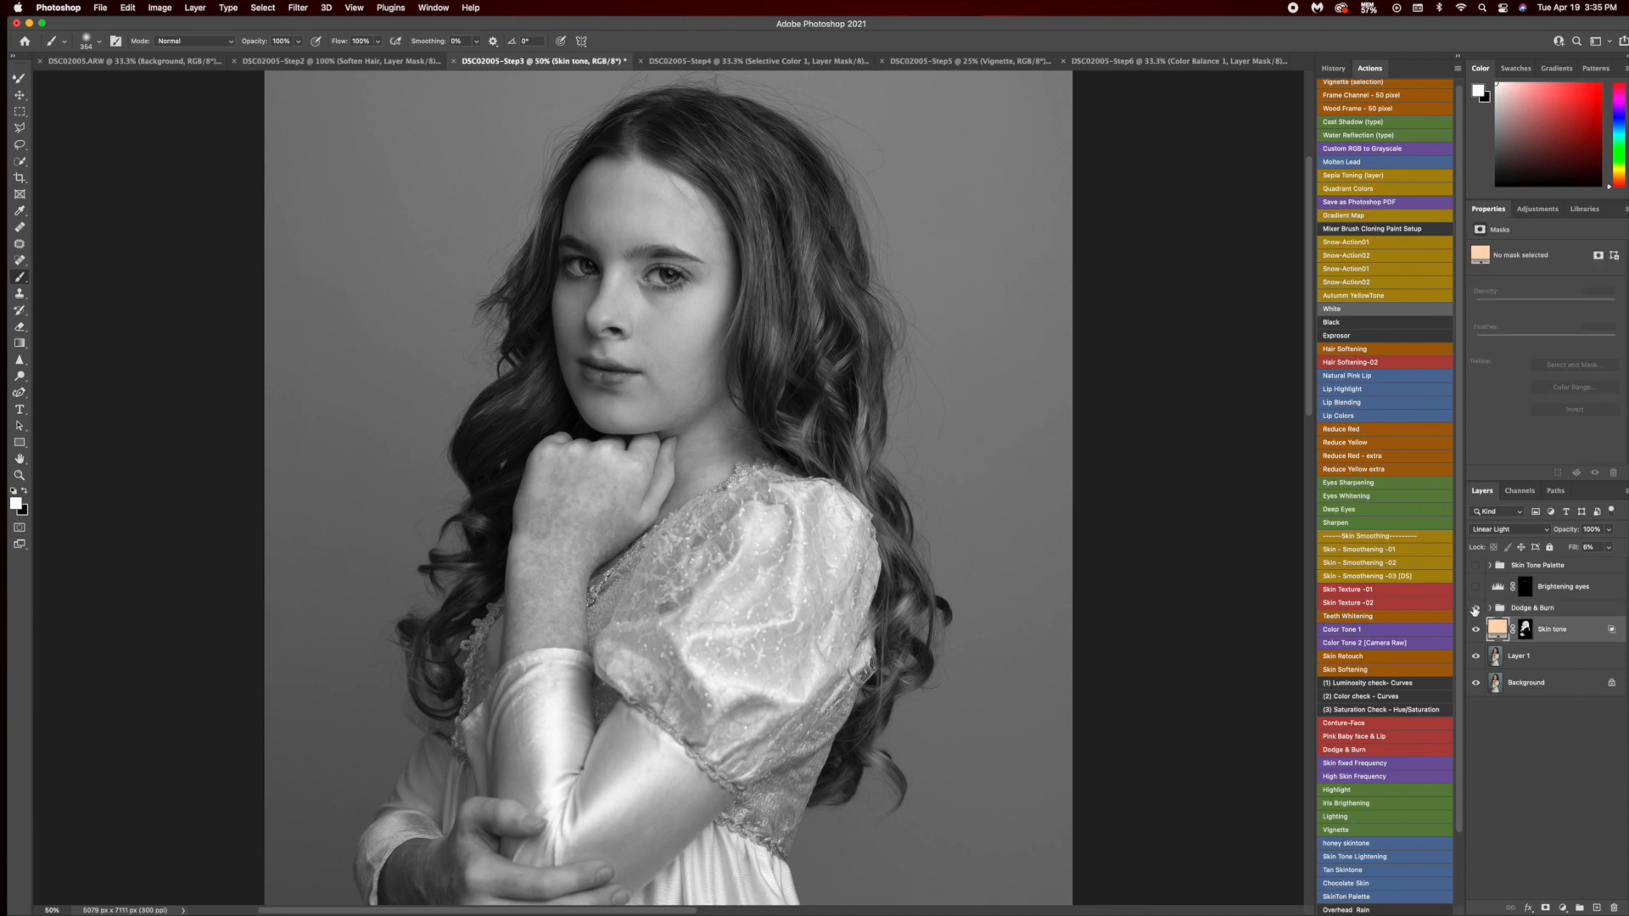
Add a new layer above Skin tone, fill it with 50% Gray and set its blend mode to Soft Light.
click(1597, 907)
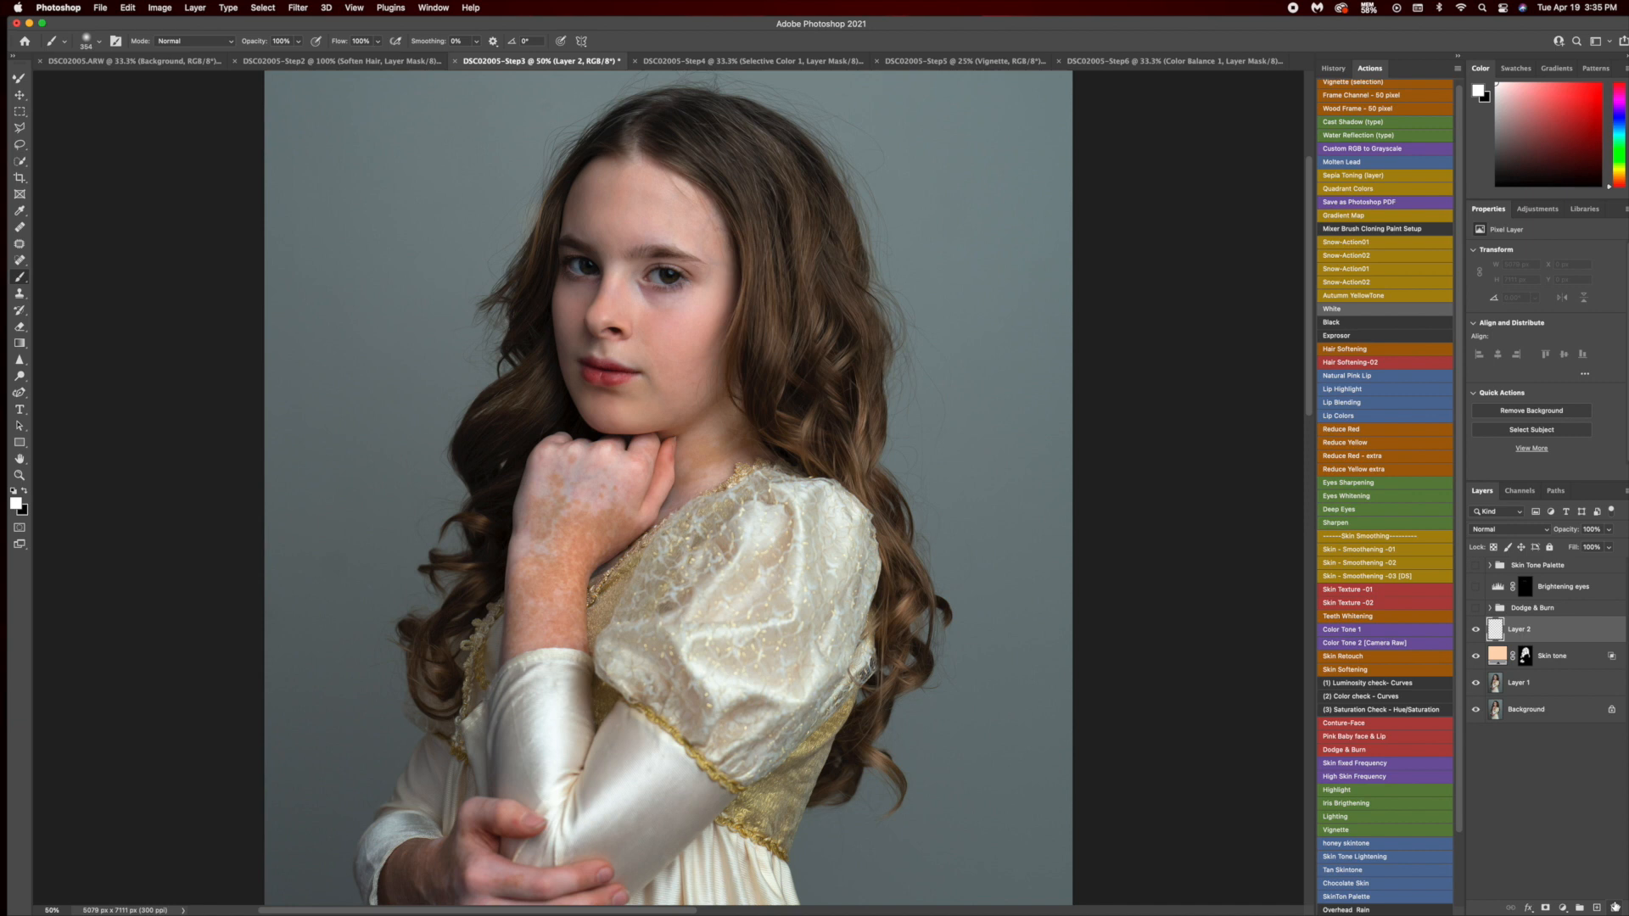
click(100, 9)
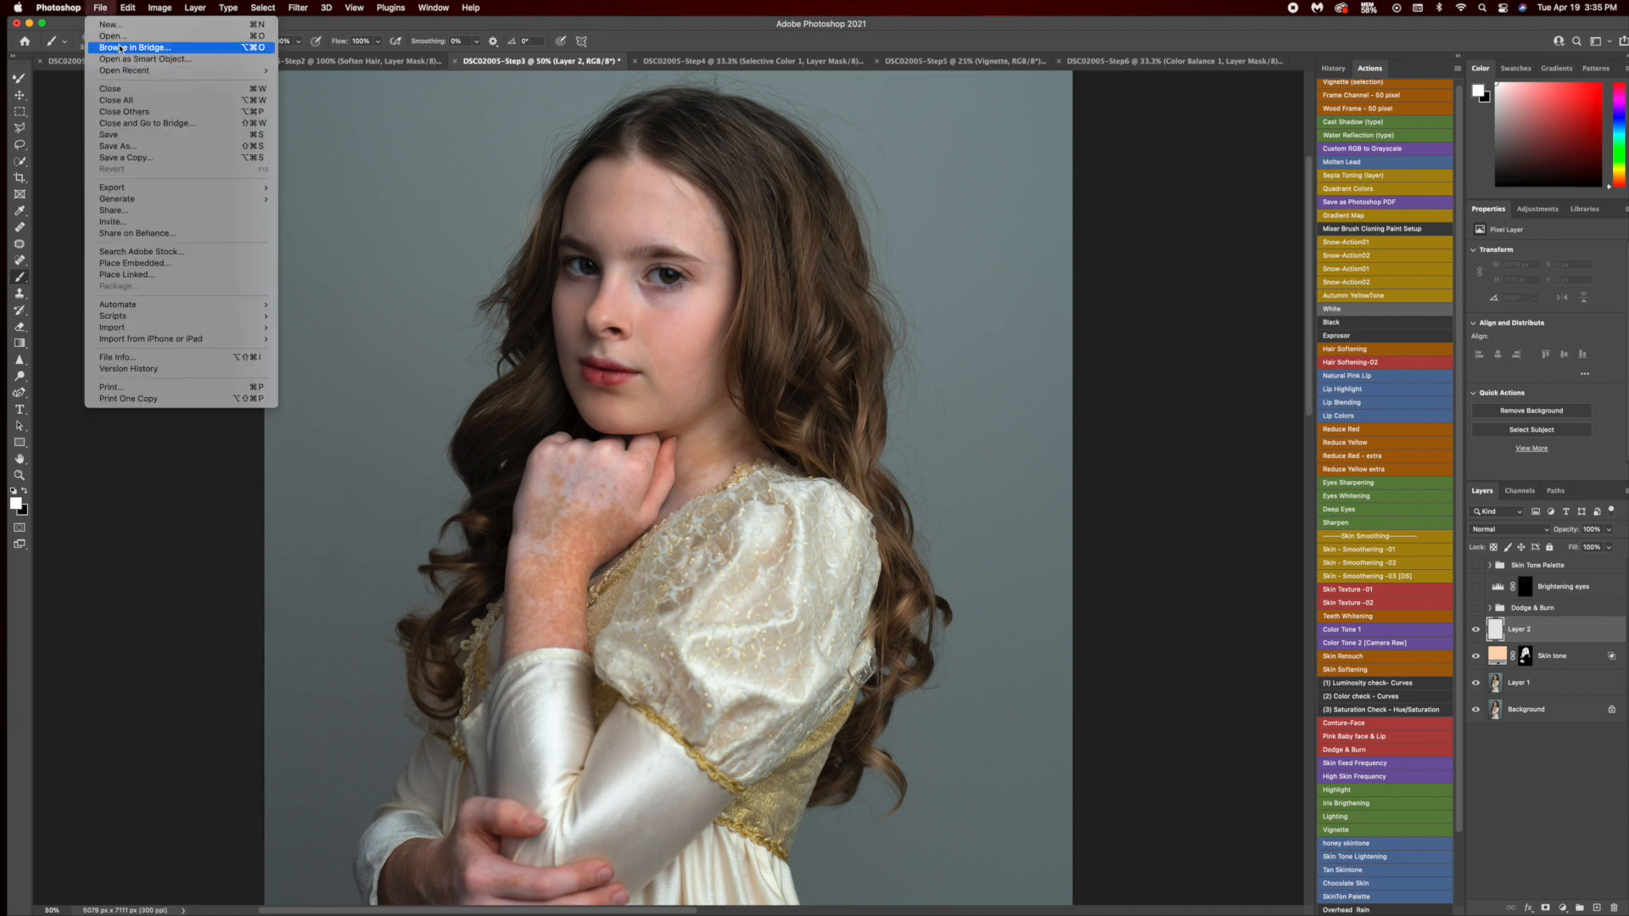
mouse_move(129, 9)
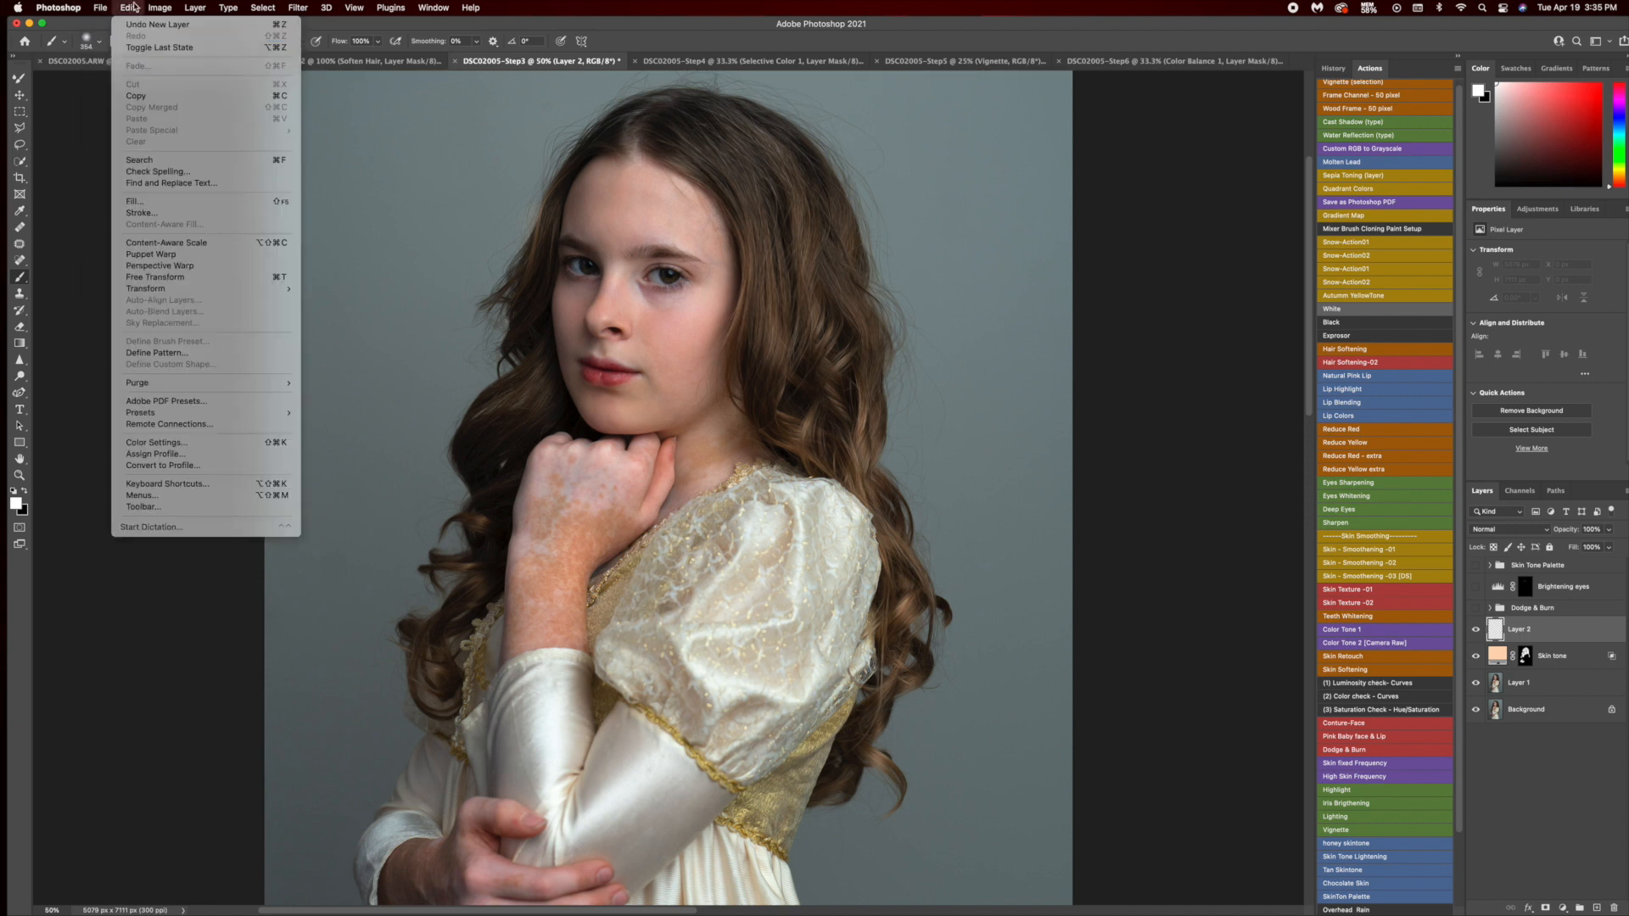
click(139, 203)
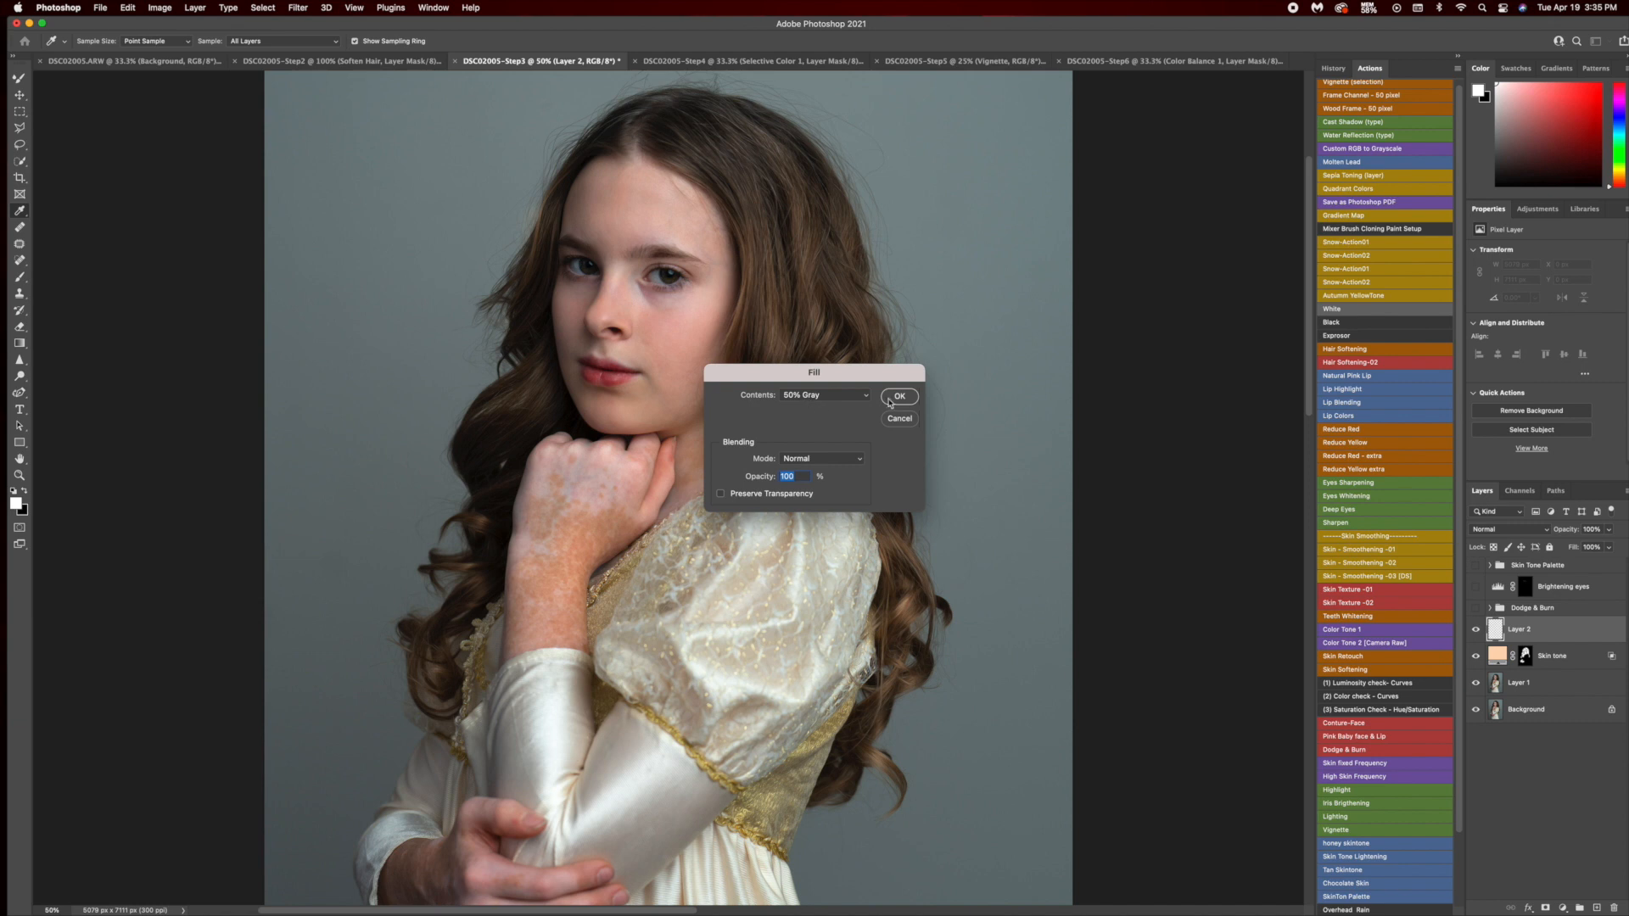
click(899, 396)
key(b)
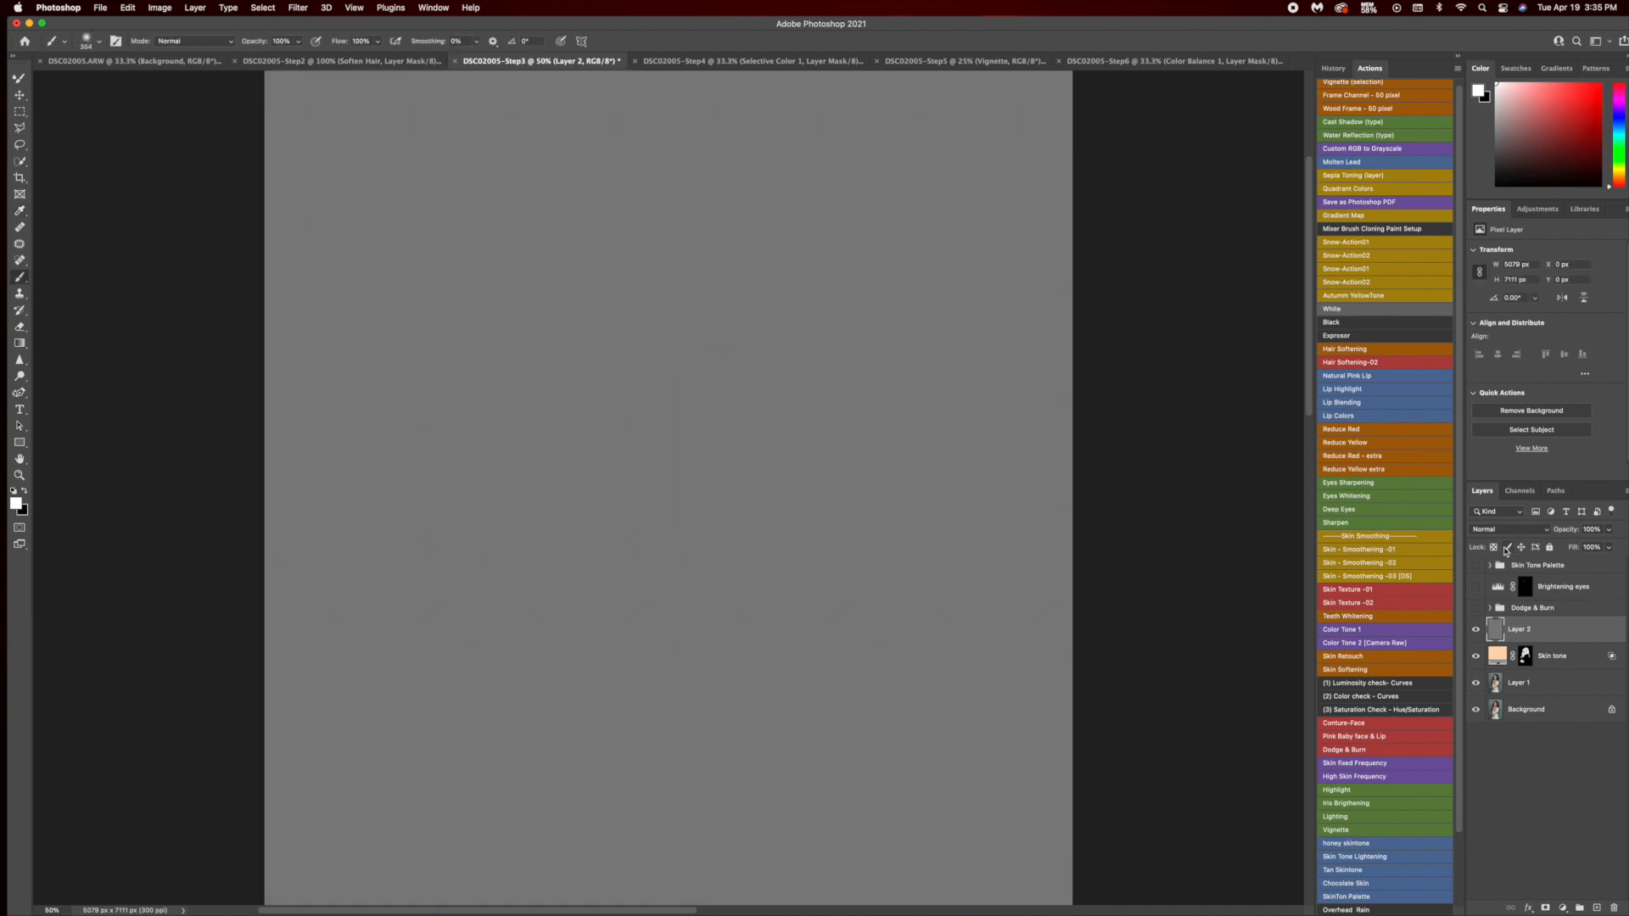
click(1503, 530)
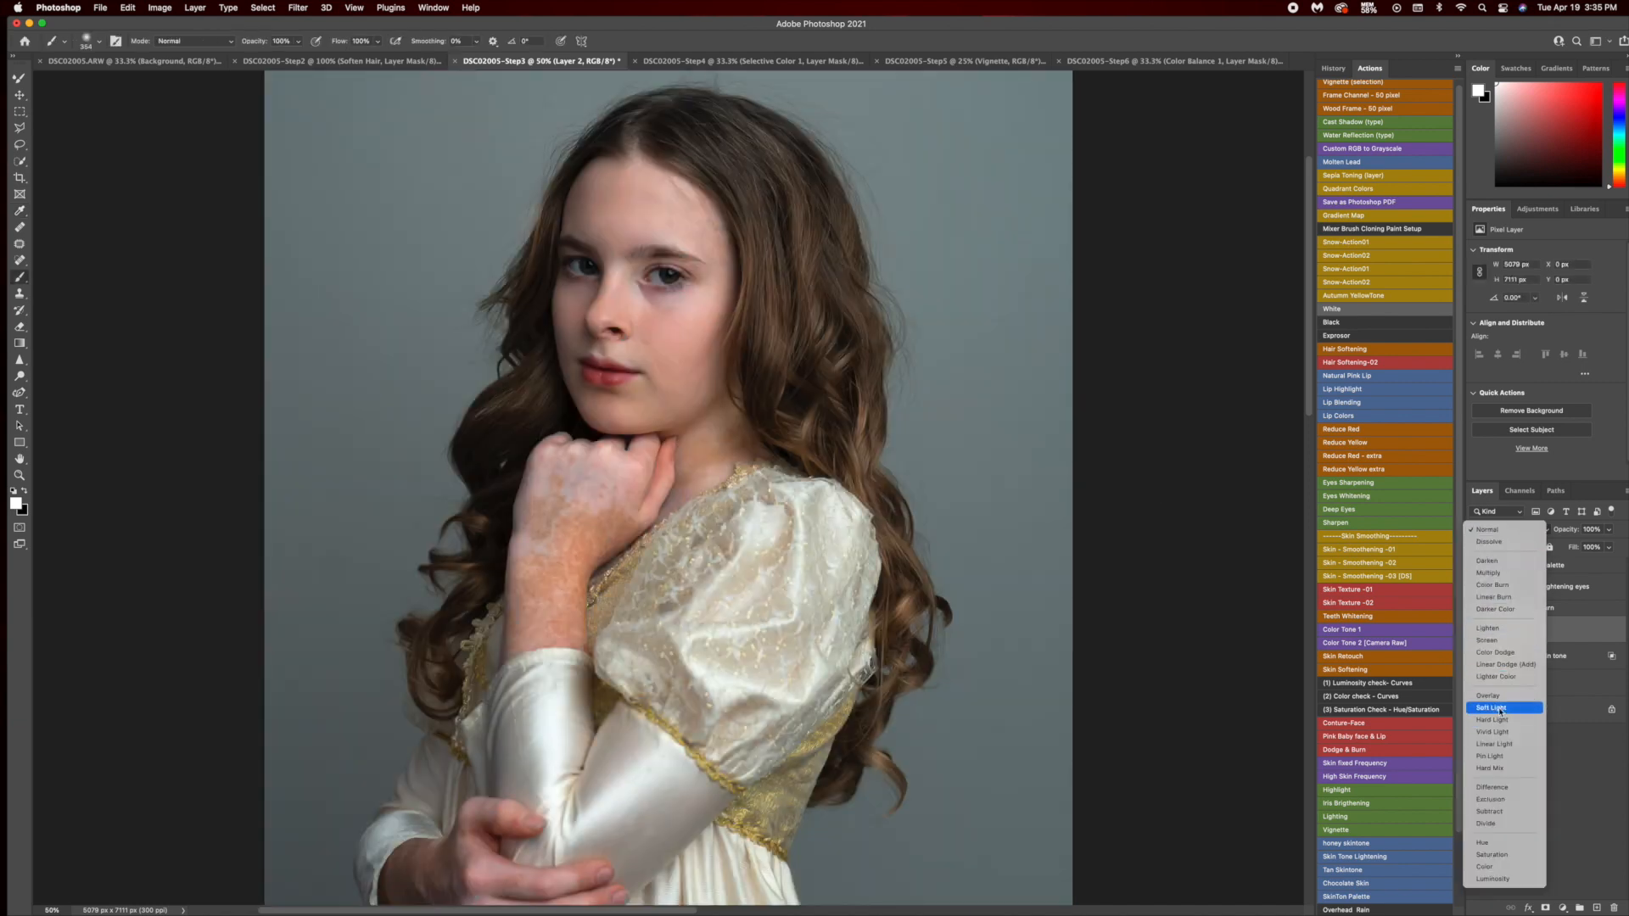
click(1498, 707)
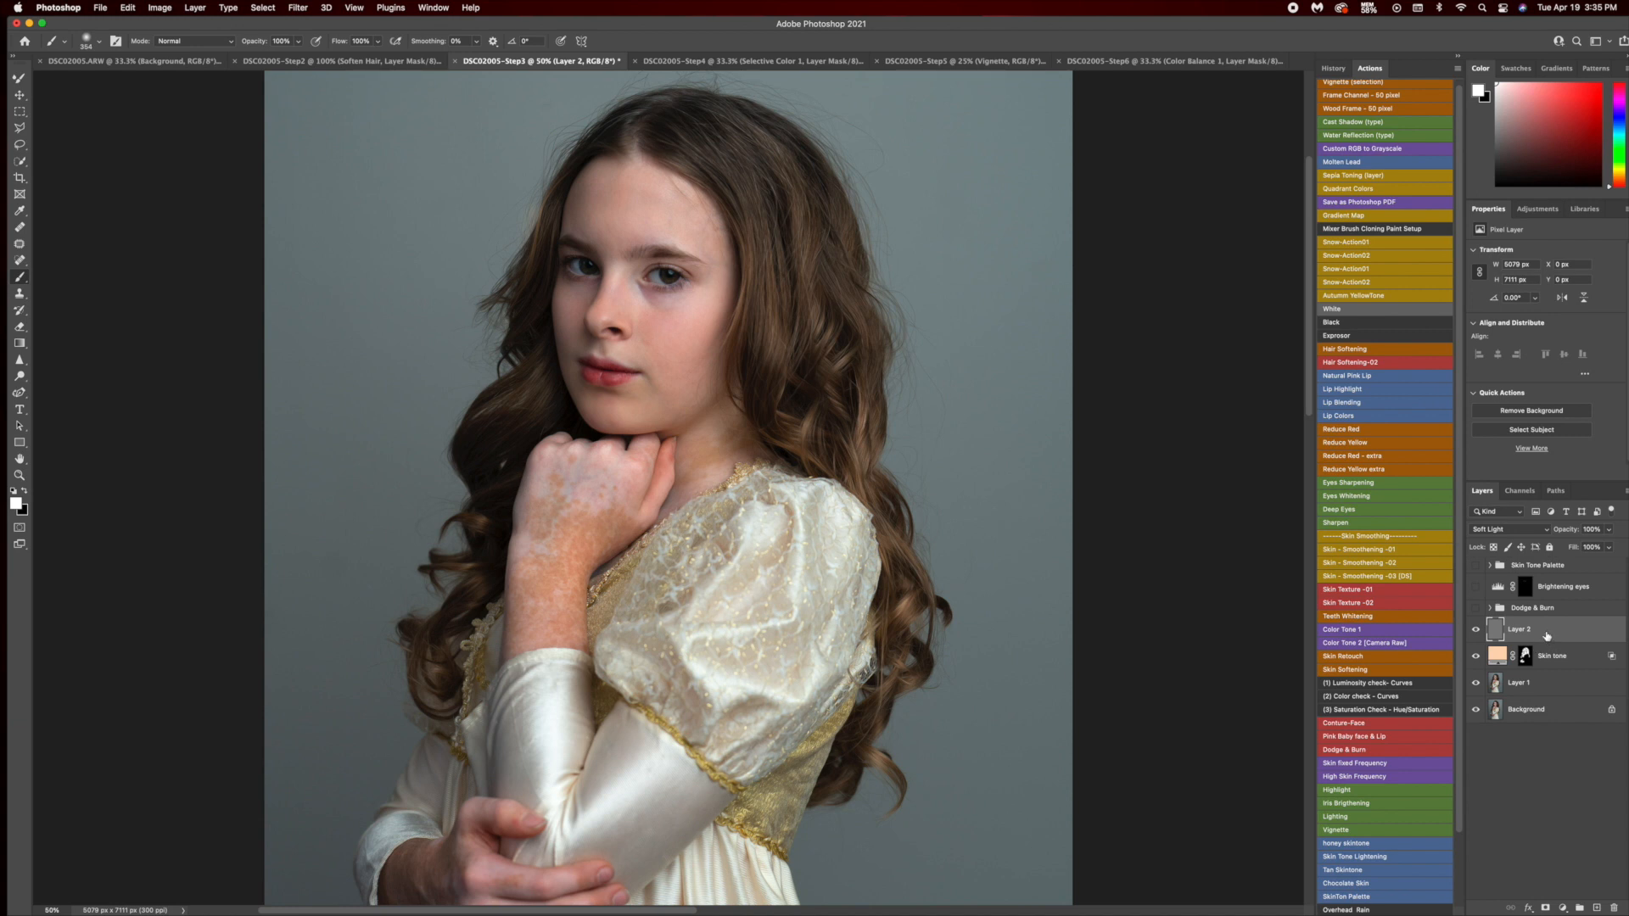
Add a Curves adjustment layer above the gray layer and raise its RGB curve from input 75 to output 150.
click(1563, 908)
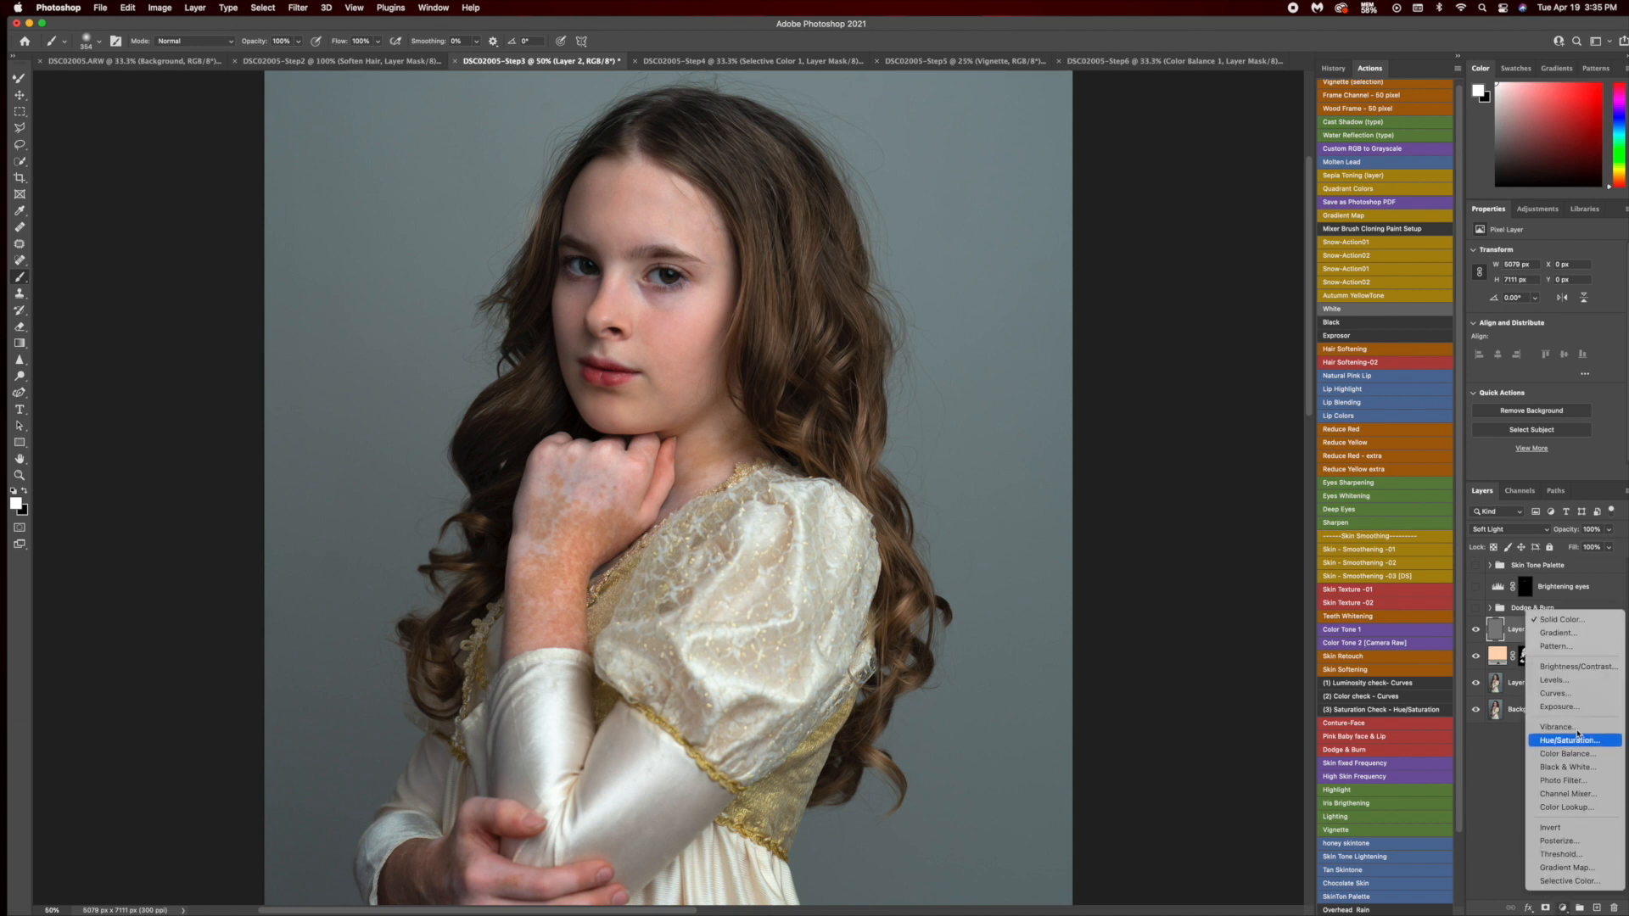
click(1555, 693)
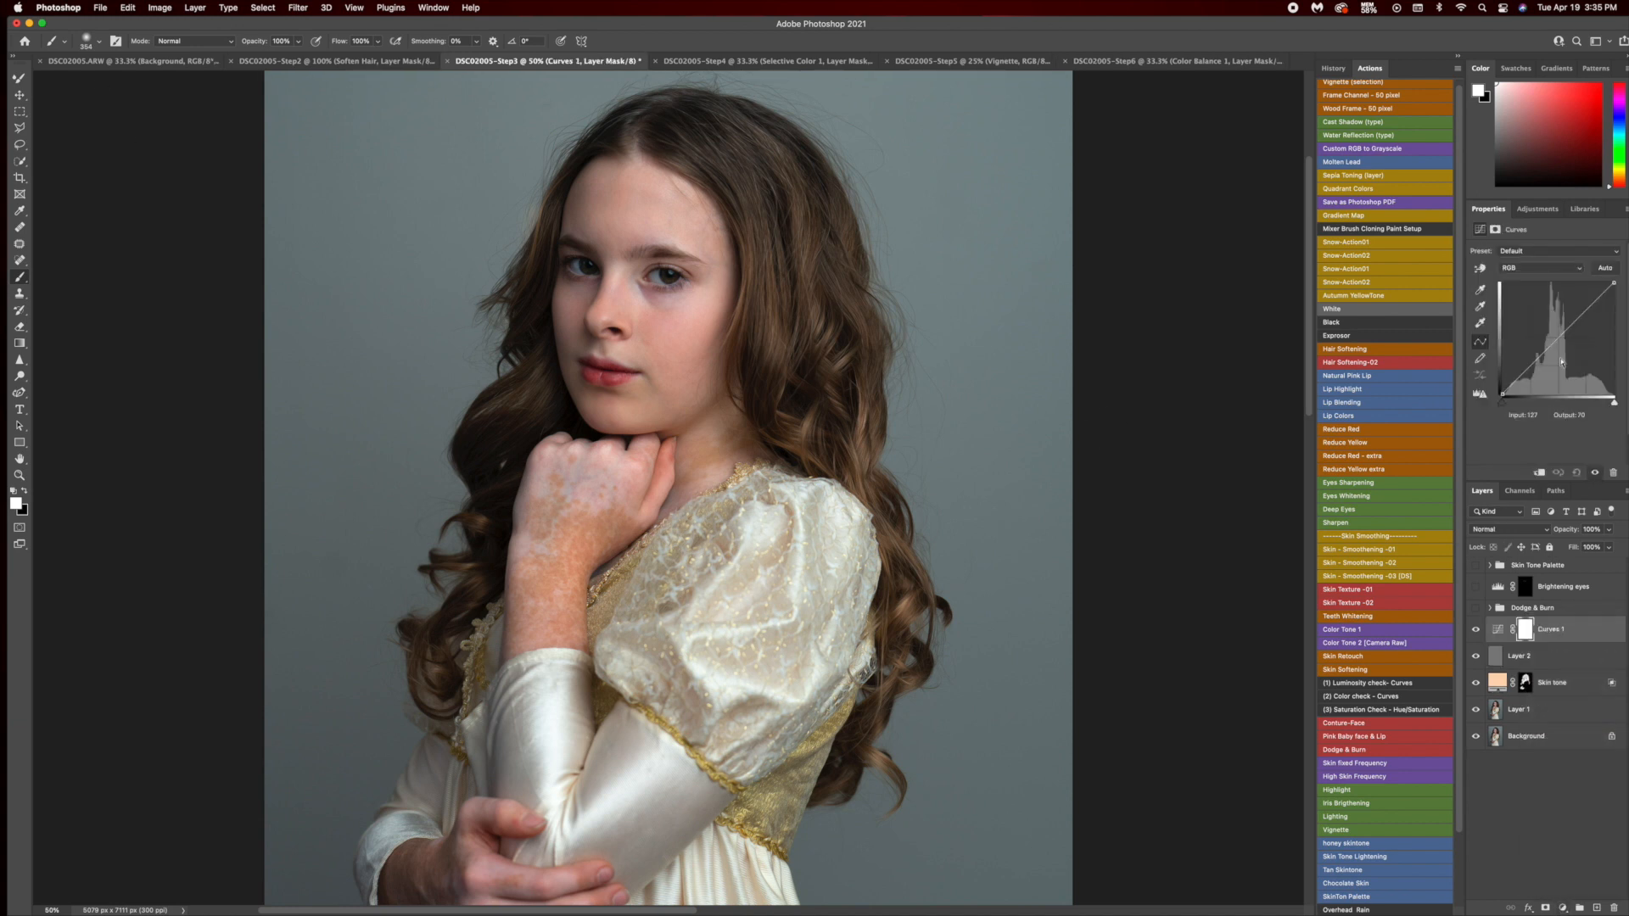
drag(1554, 342, 1534, 327)
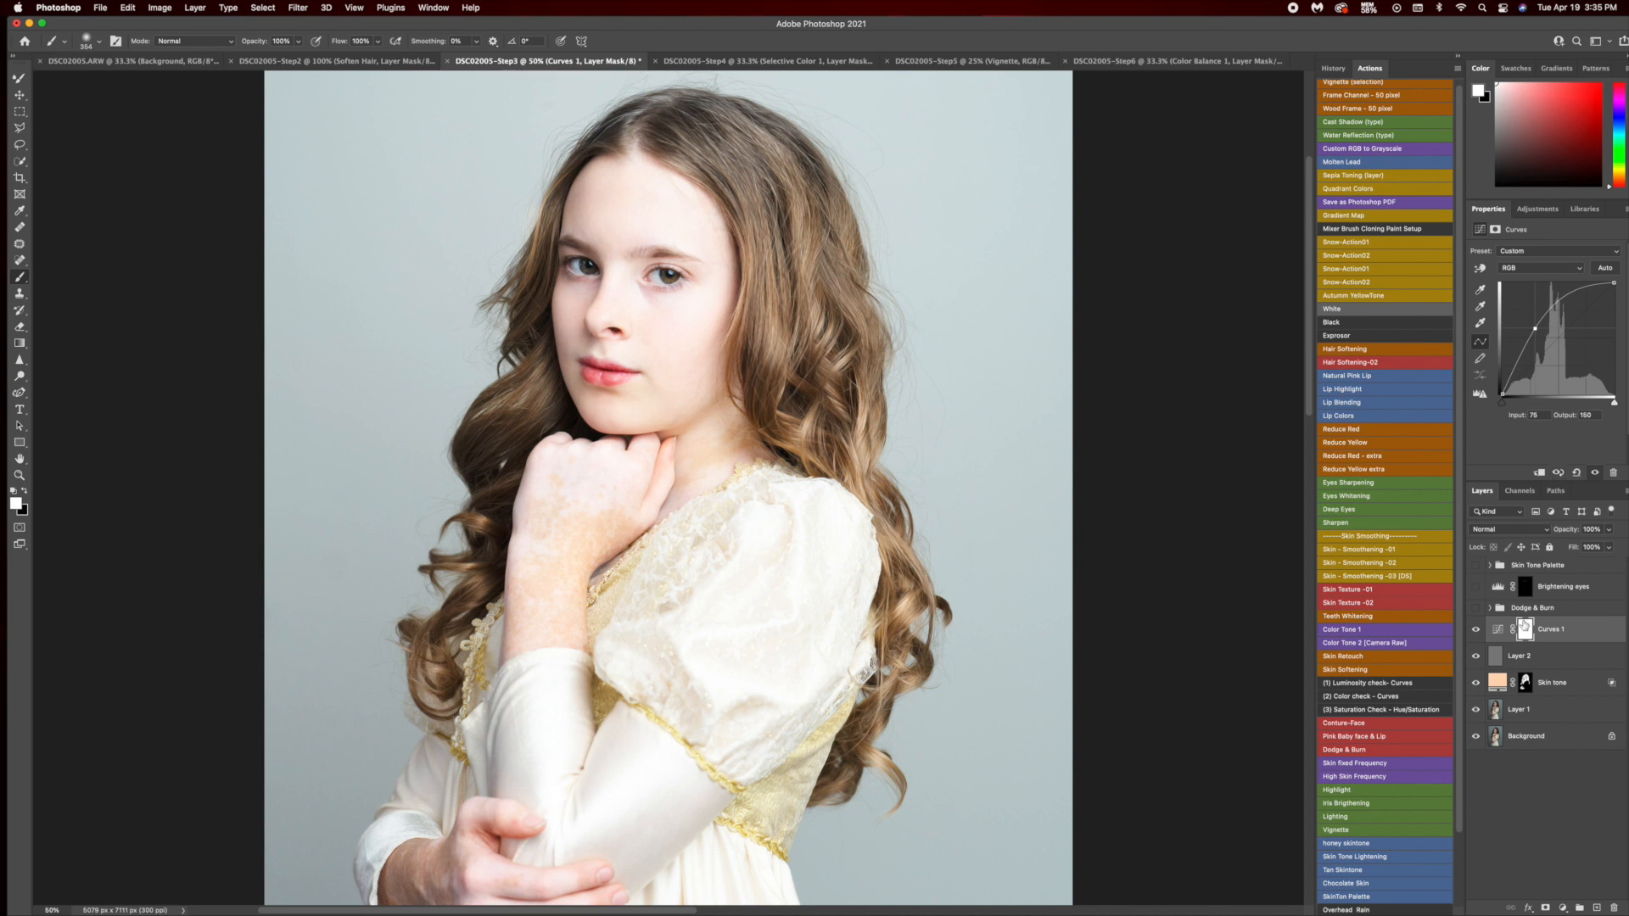
Rename the brightening Curves layer as Dodge and invert its mask to black.
double_click(1559, 630)
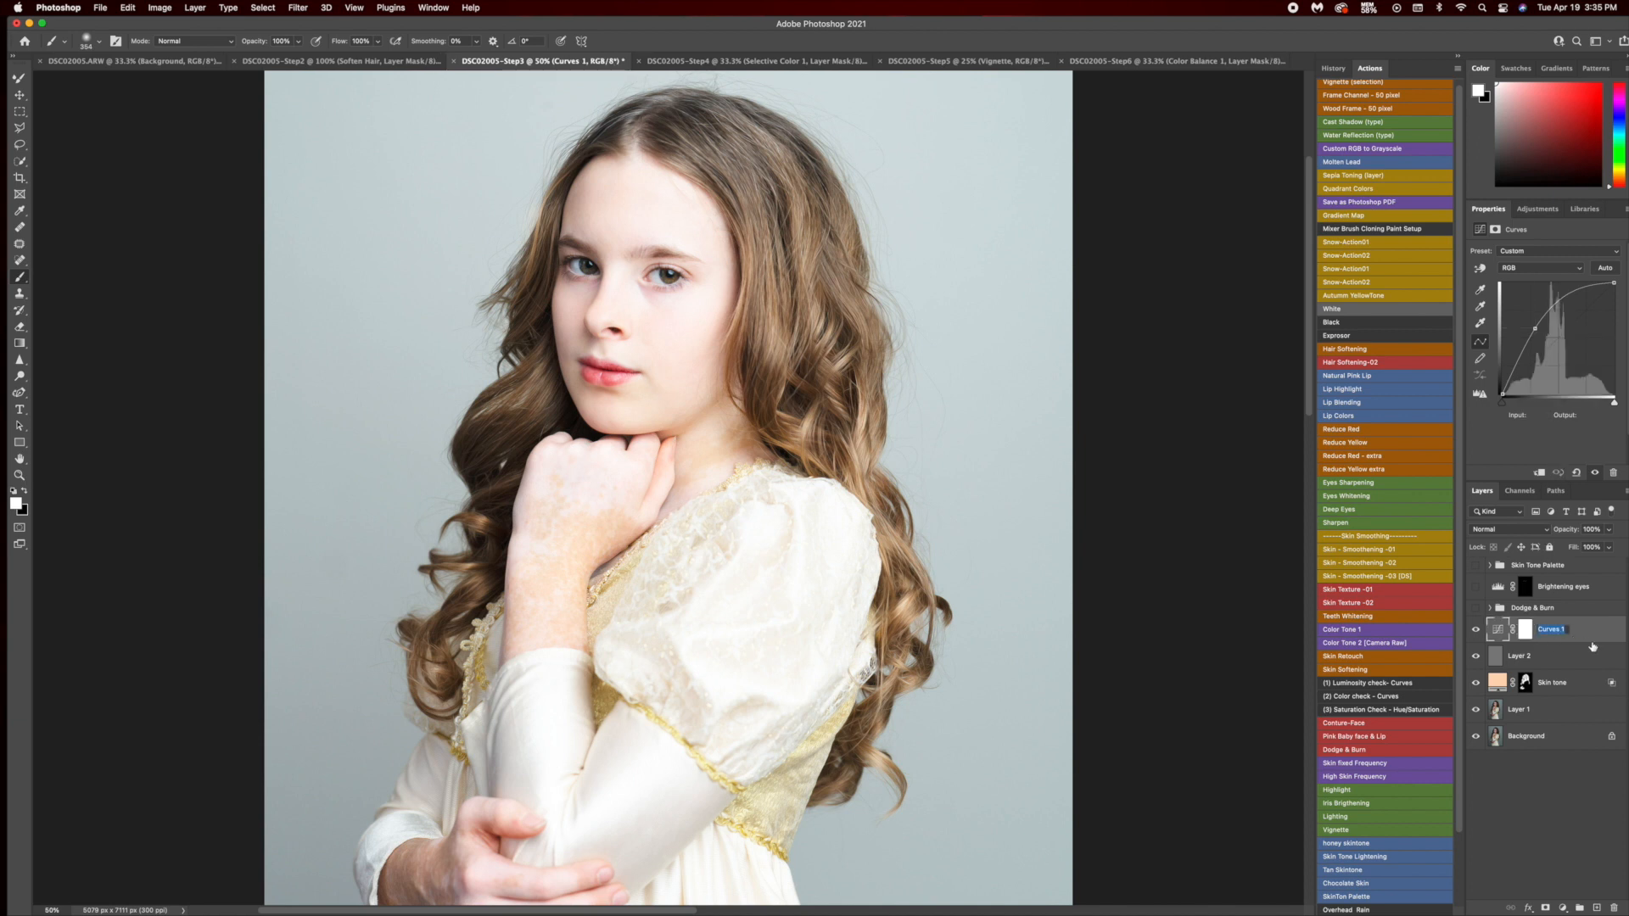
text(D)
key(Return)
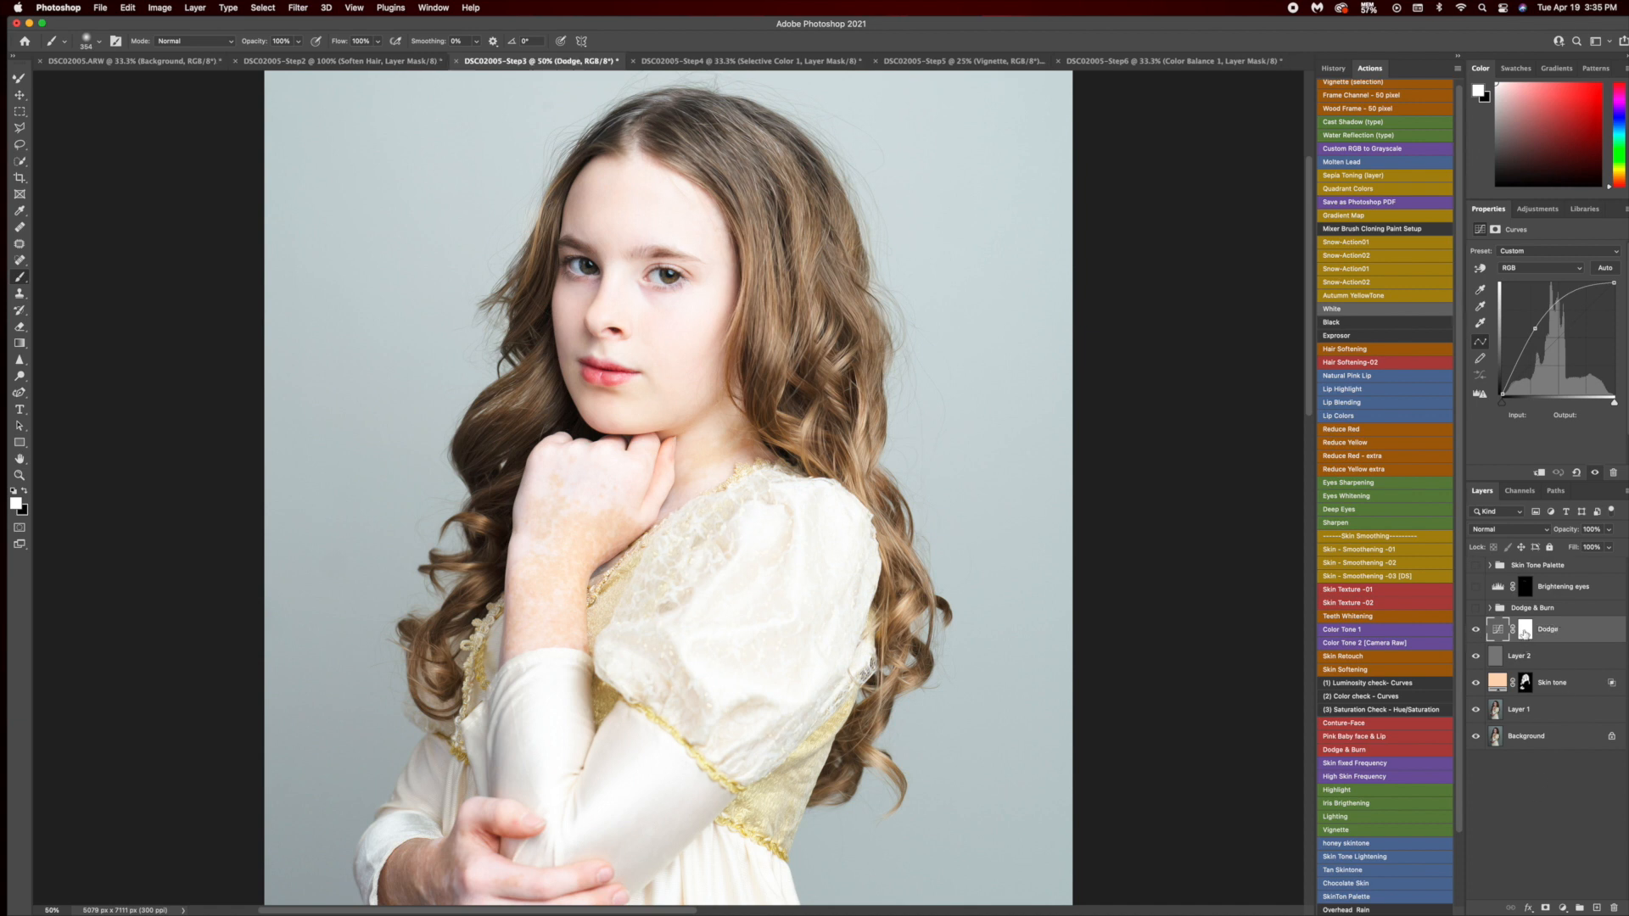
click(1525, 631)
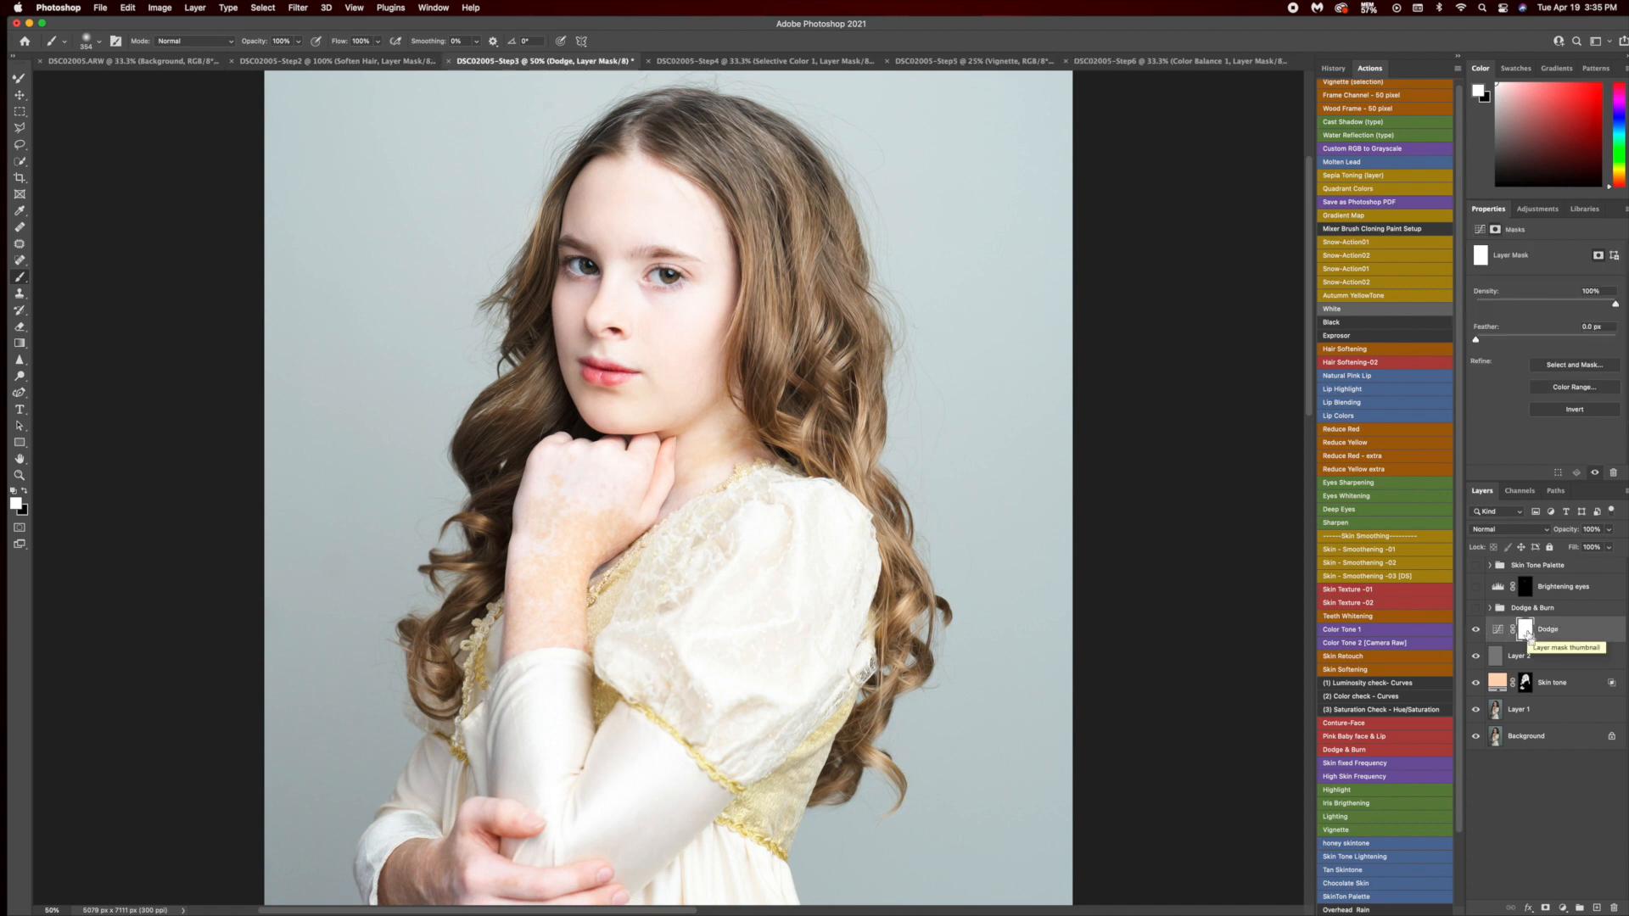
key(super+i)
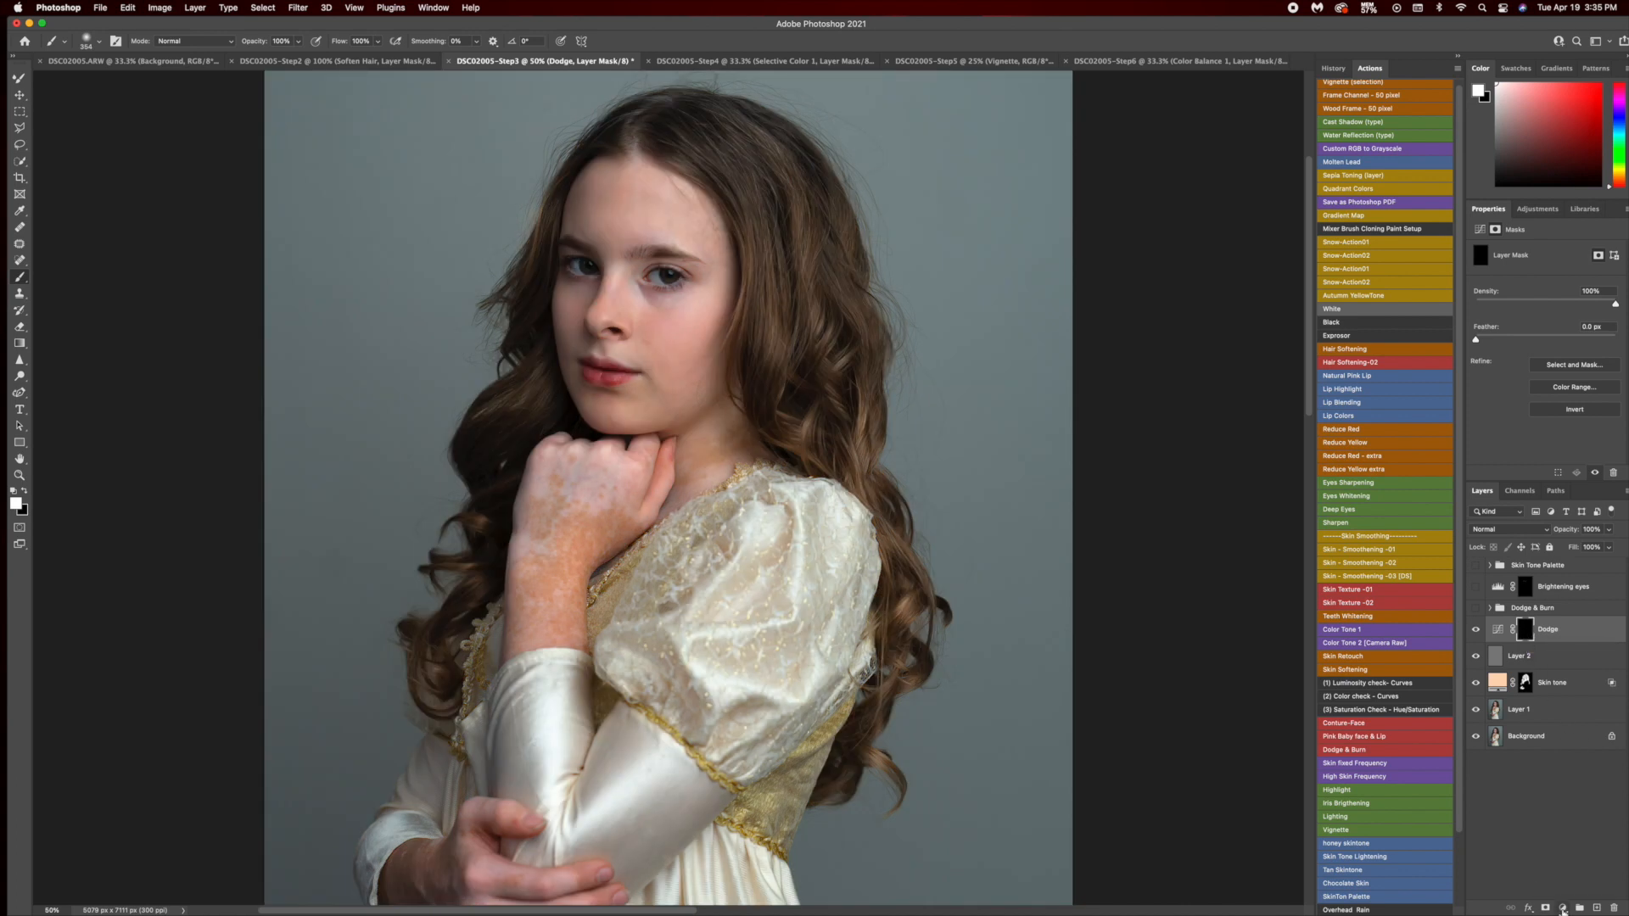
Add another Curves adjustment layer above Dodge and lower its RGB curve from input 141 to output 88.
click(1563, 908)
click(1576, 691)
drag(1567, 340, 1565, 357)
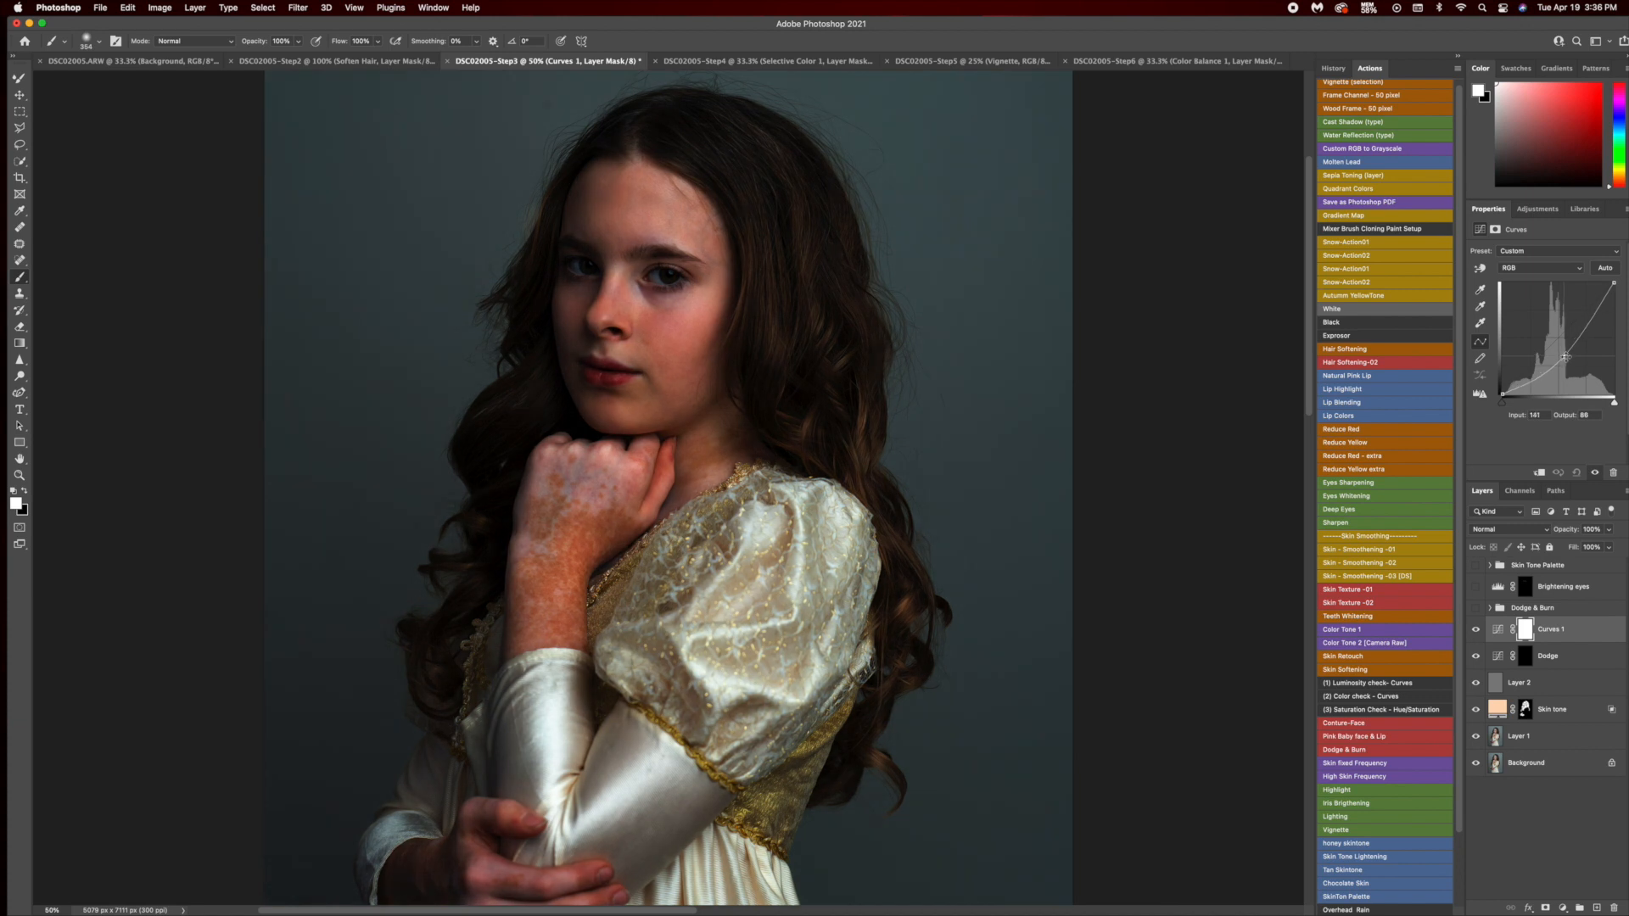
Rename the darkening Curves layer as burn and invert its mask to black.
double_click(1548, 630)
text(burn)
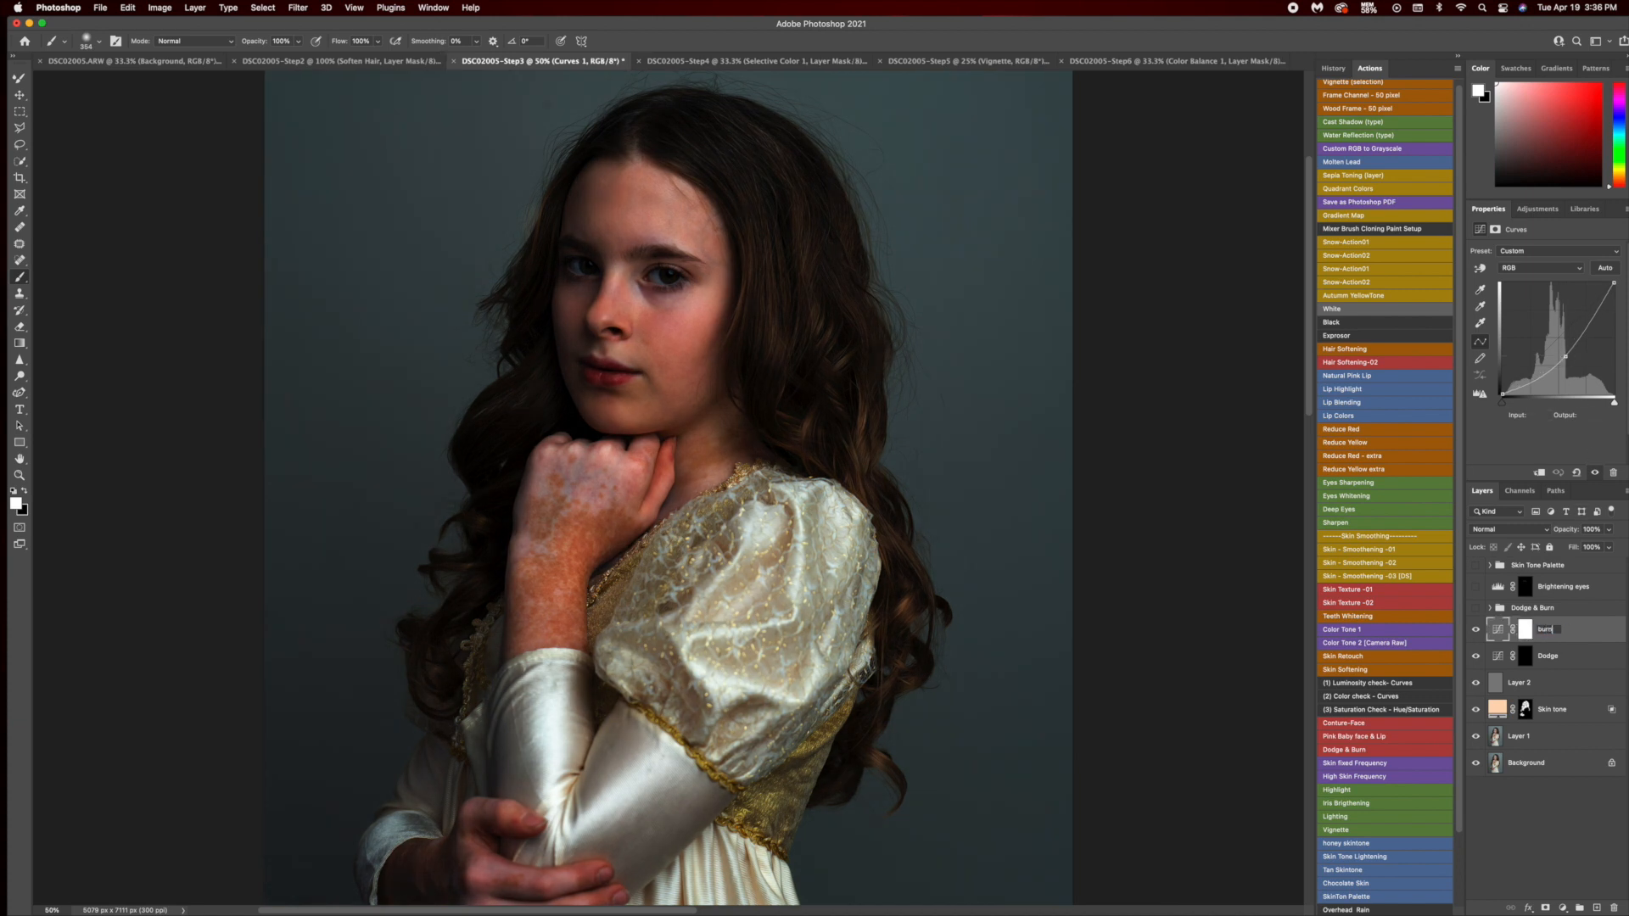
key(Return)
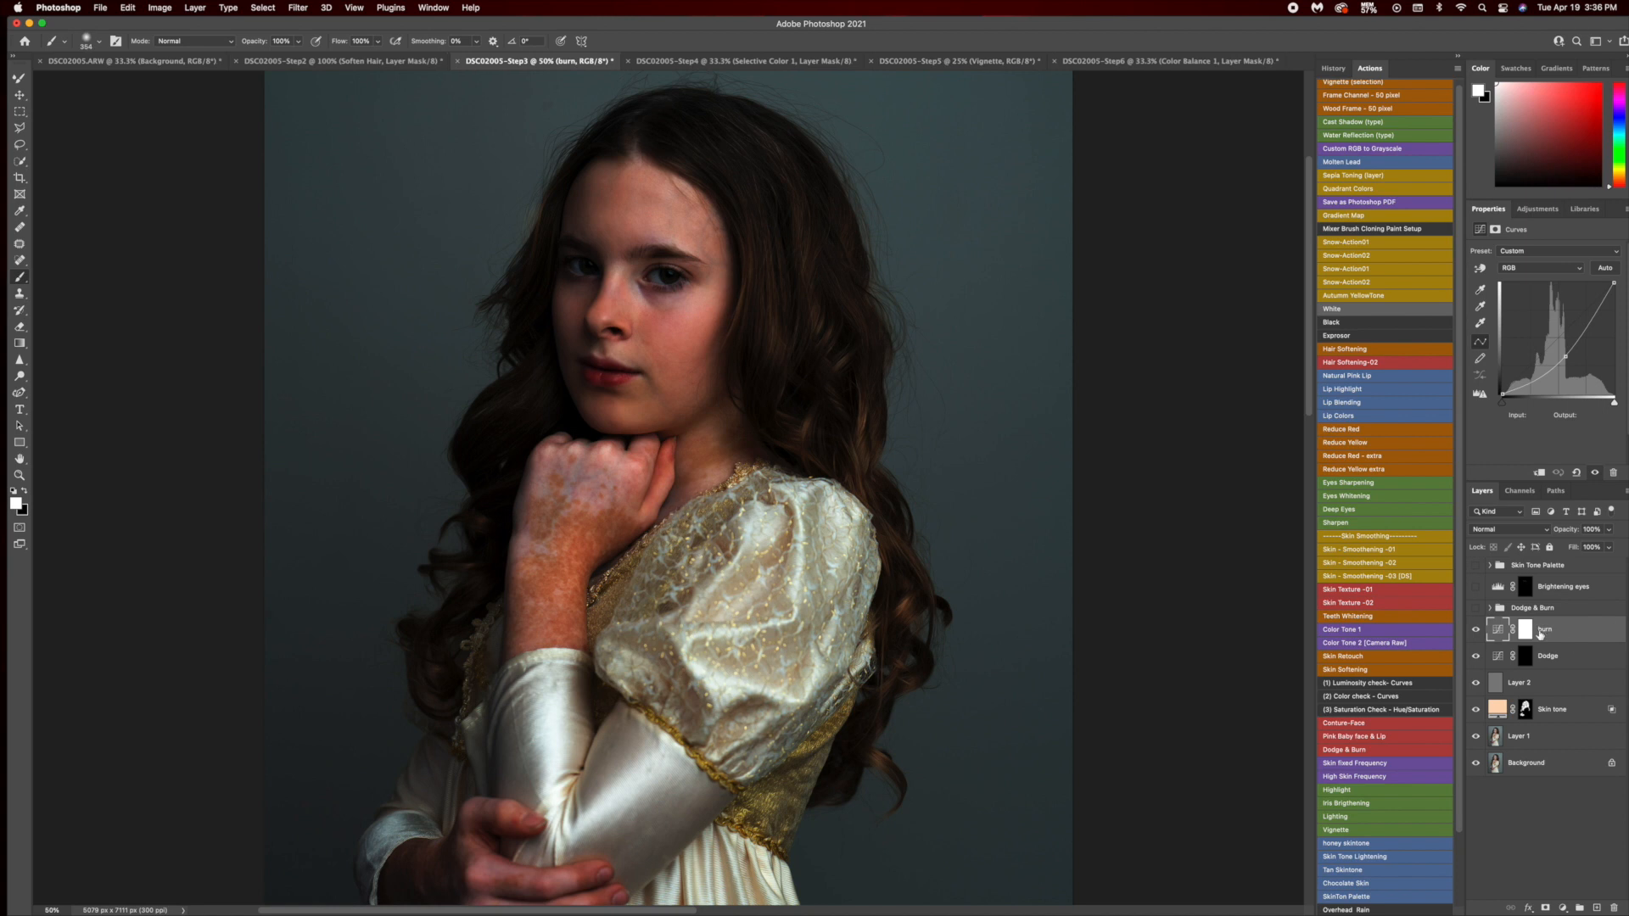
click(1526, 630)
key(super+i)
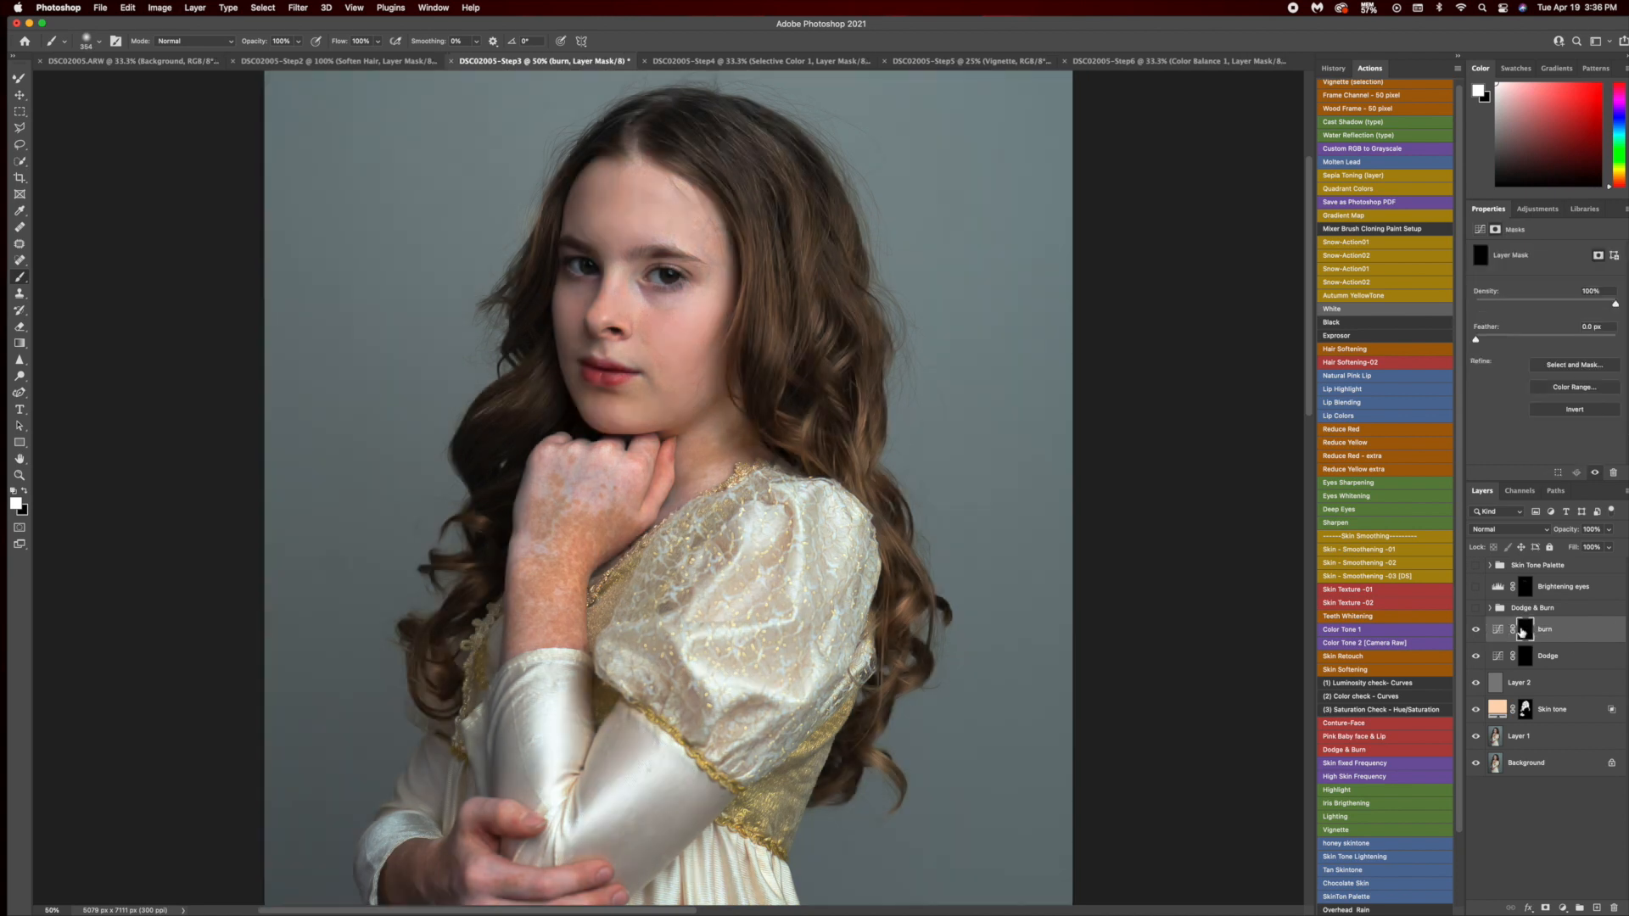
Add a Black & White adjustment layer above burn with Reds at 32 and Yellows at -30.
click(1563, 908)
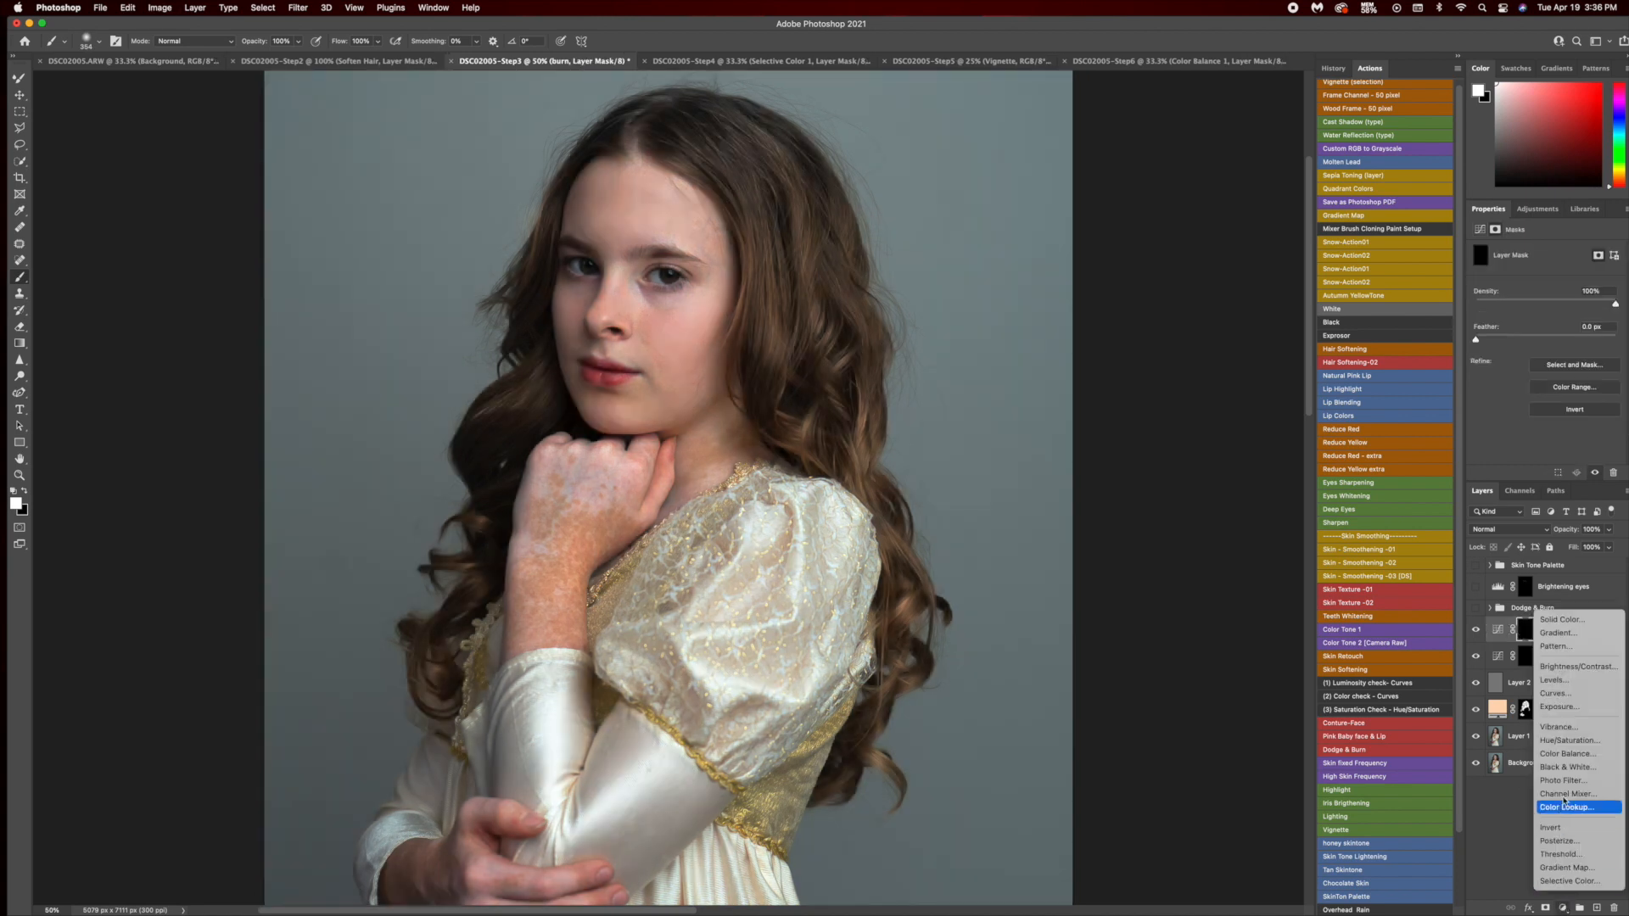
click(1565, 766)
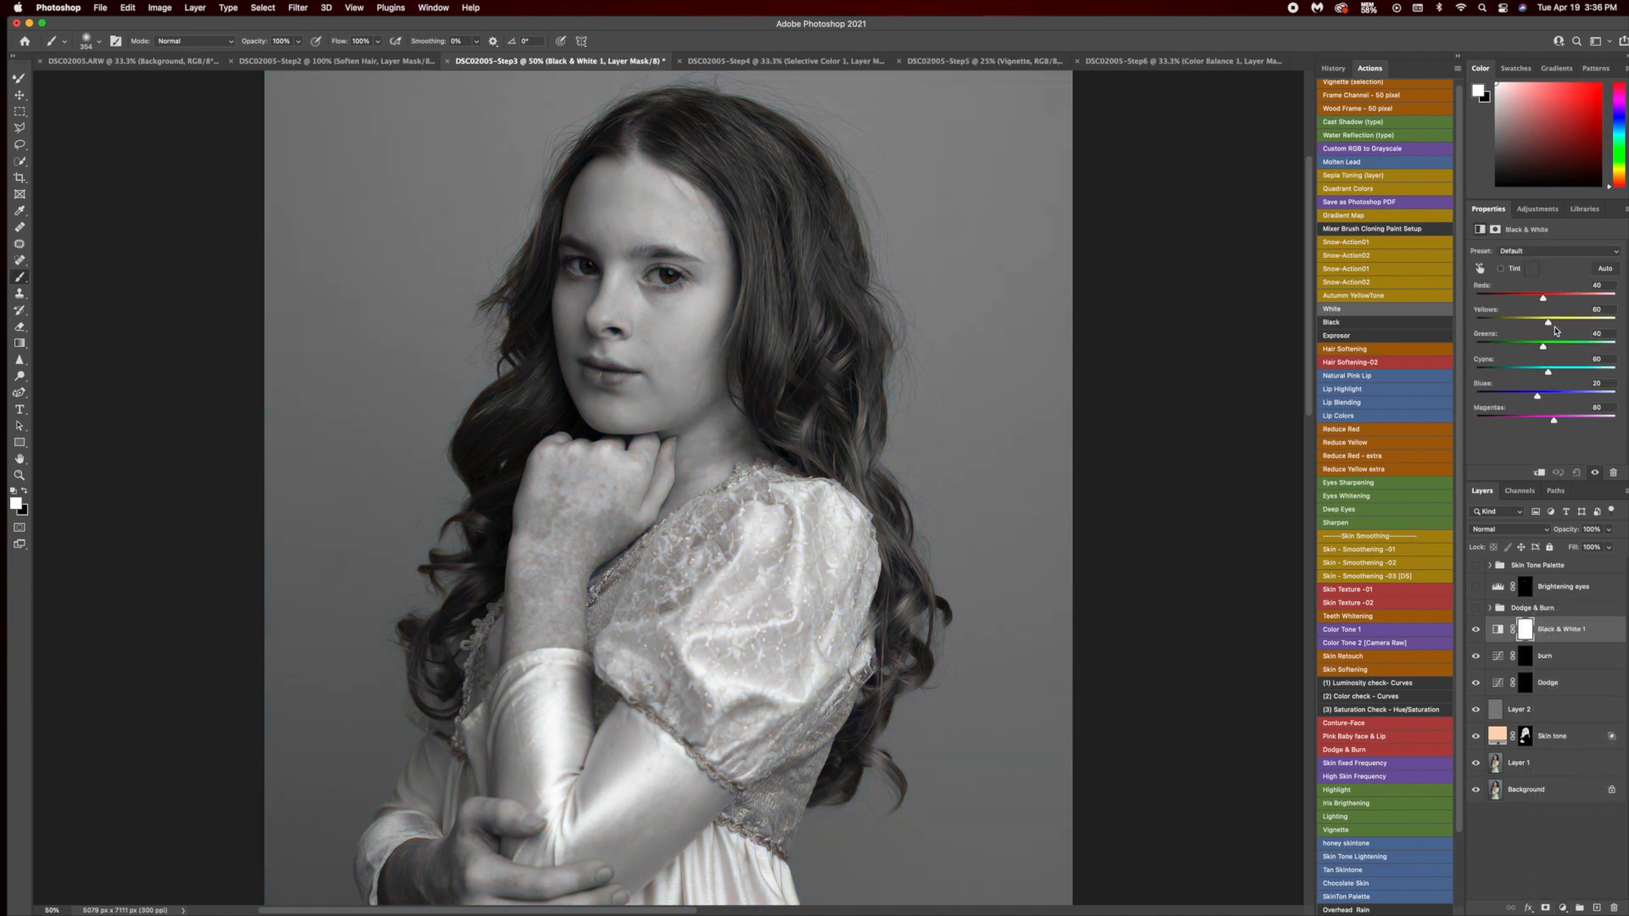
drag(1547, 324, 1515, 323)
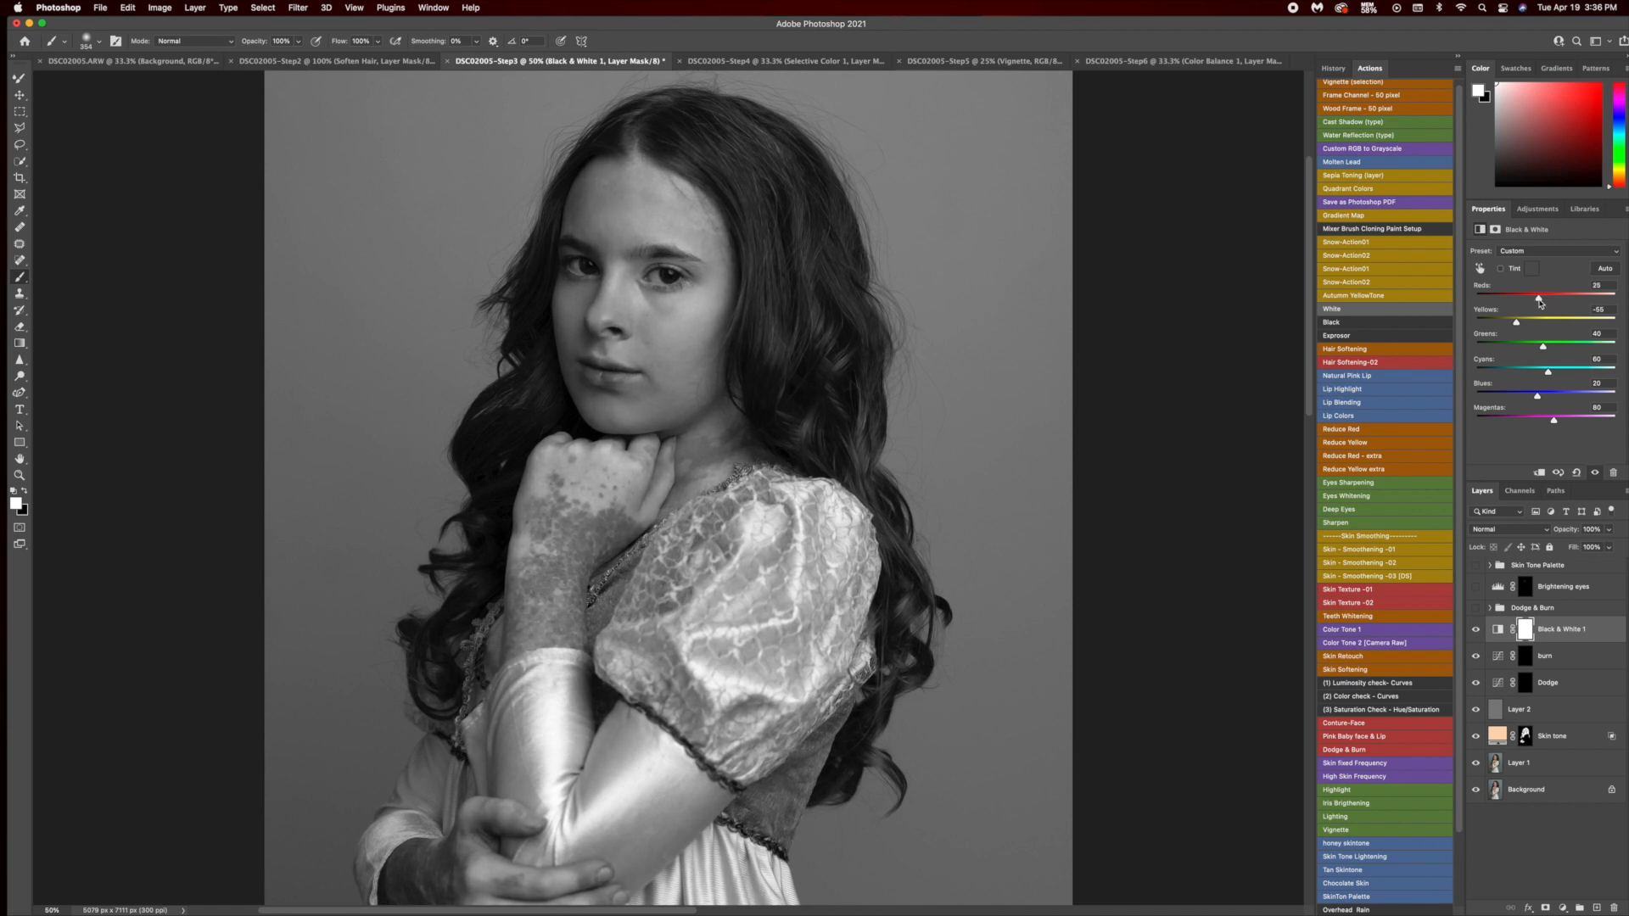
drag(1516, 323, 1524, 326)
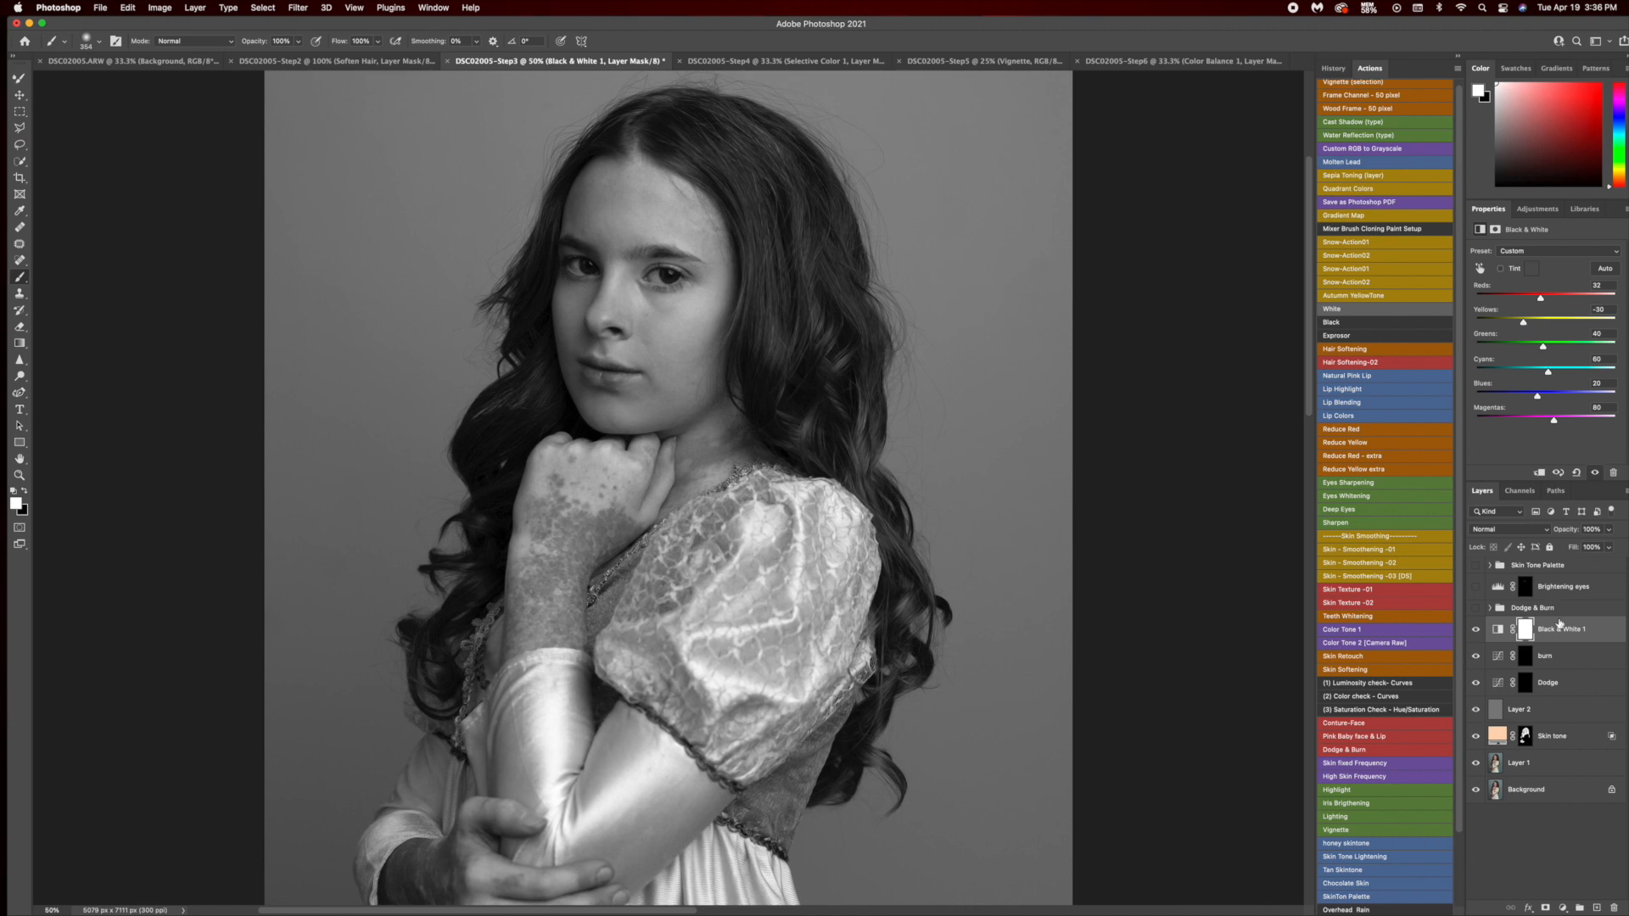
Group the Black & White 1, burn and Dodge layers and name the group DB.
click(1597, 638)
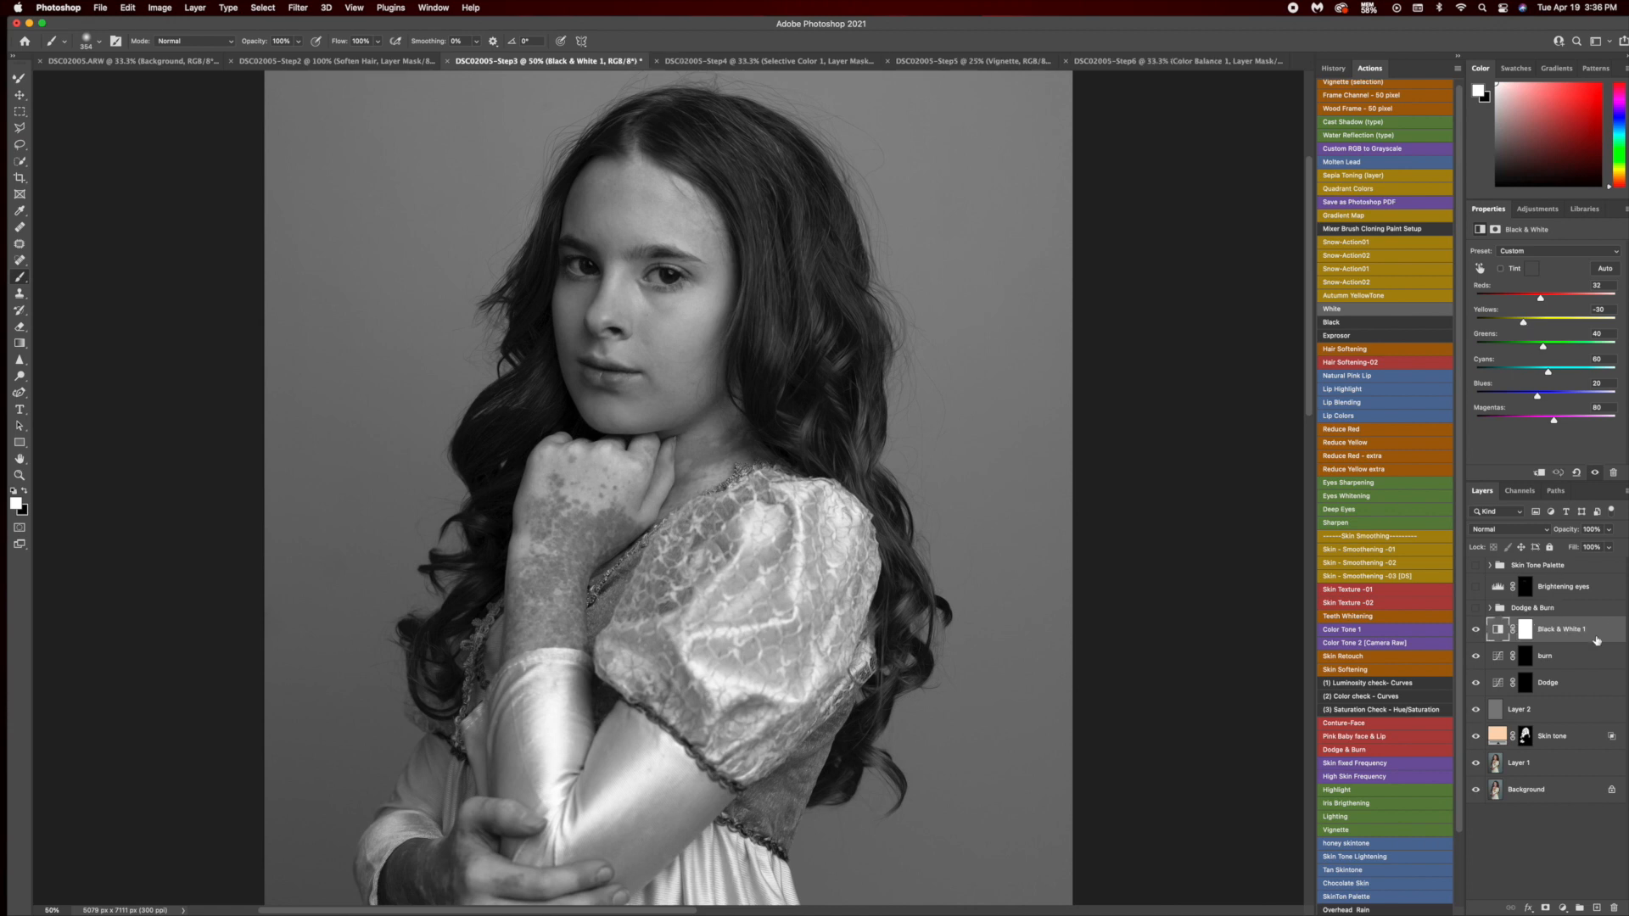
shift+click(1565, 686)
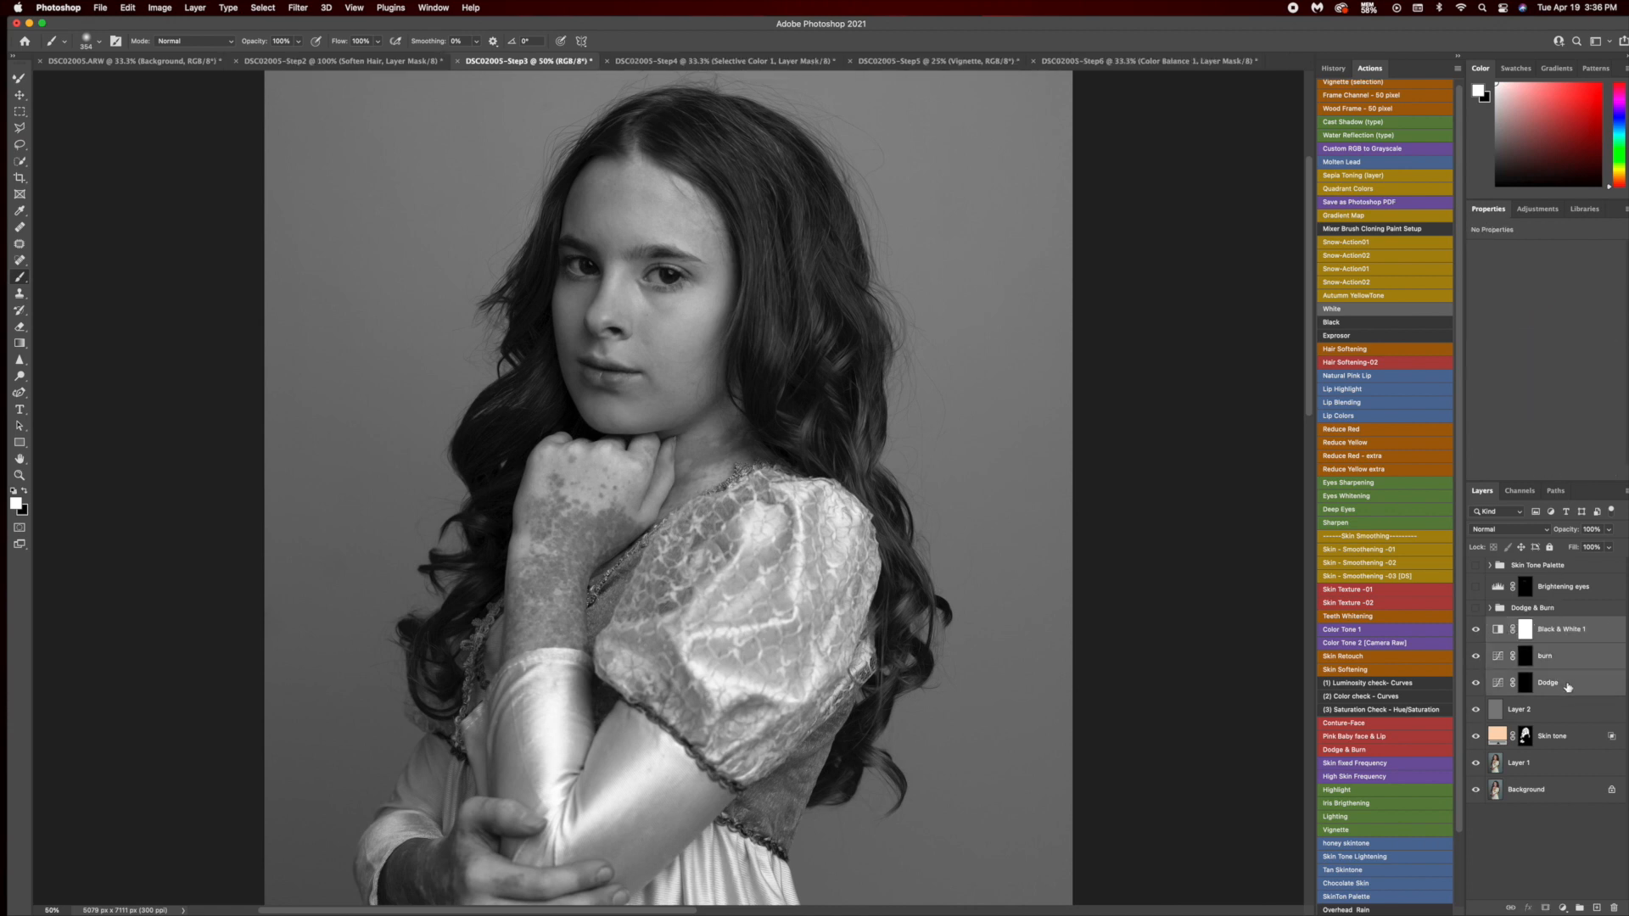
key(super+g)
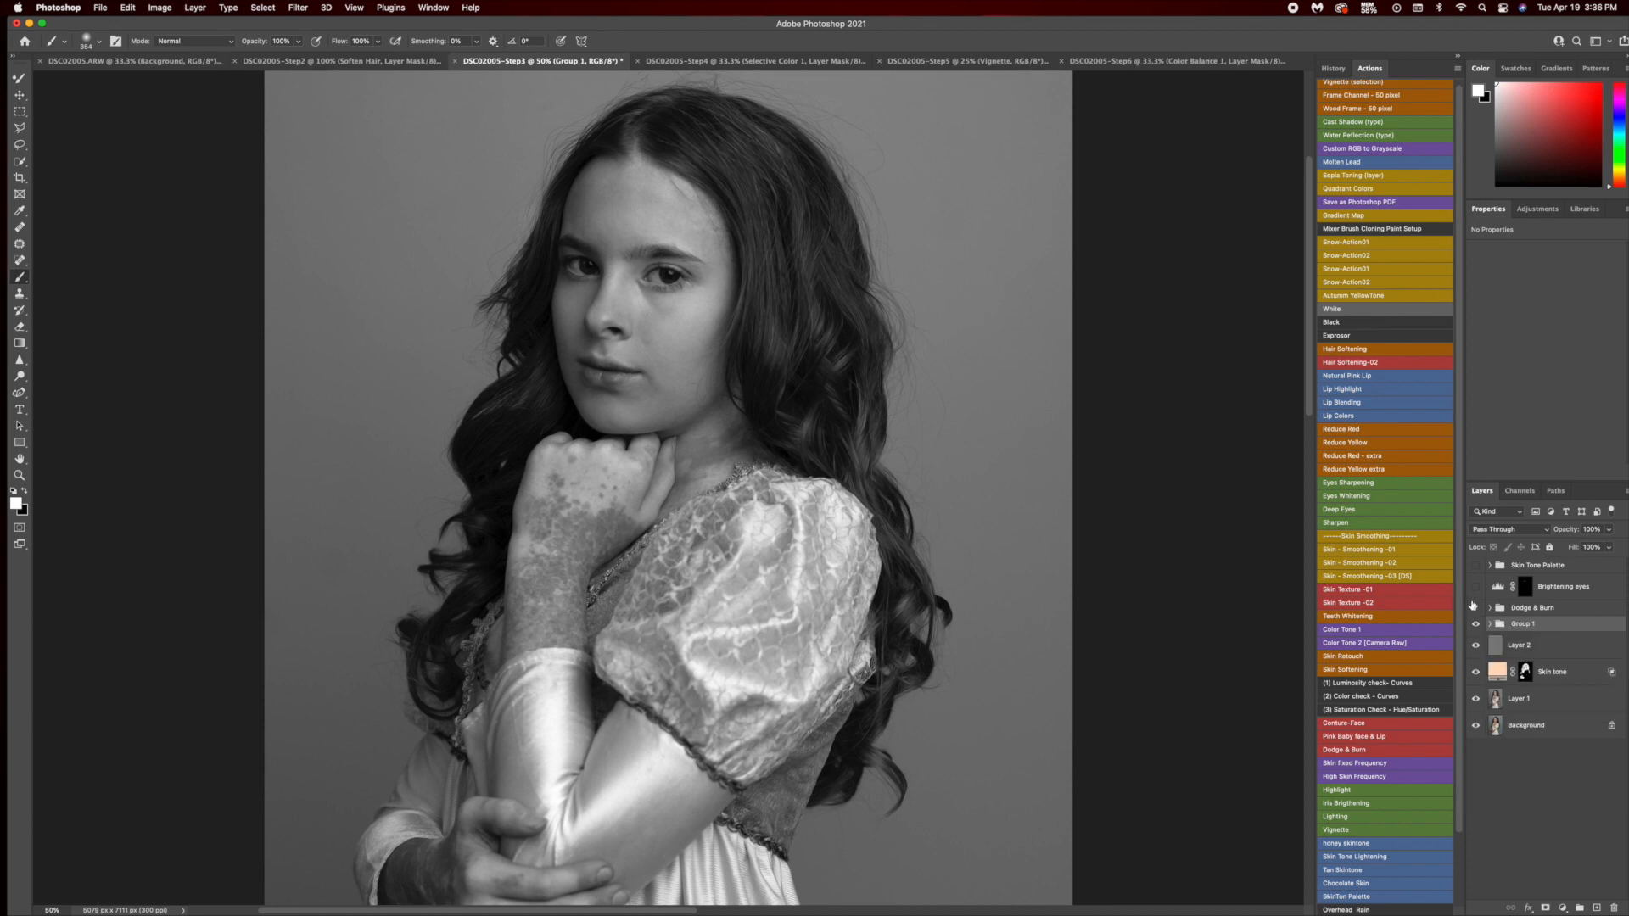
double_click(1531, 628)
text(DB)
key(Return)
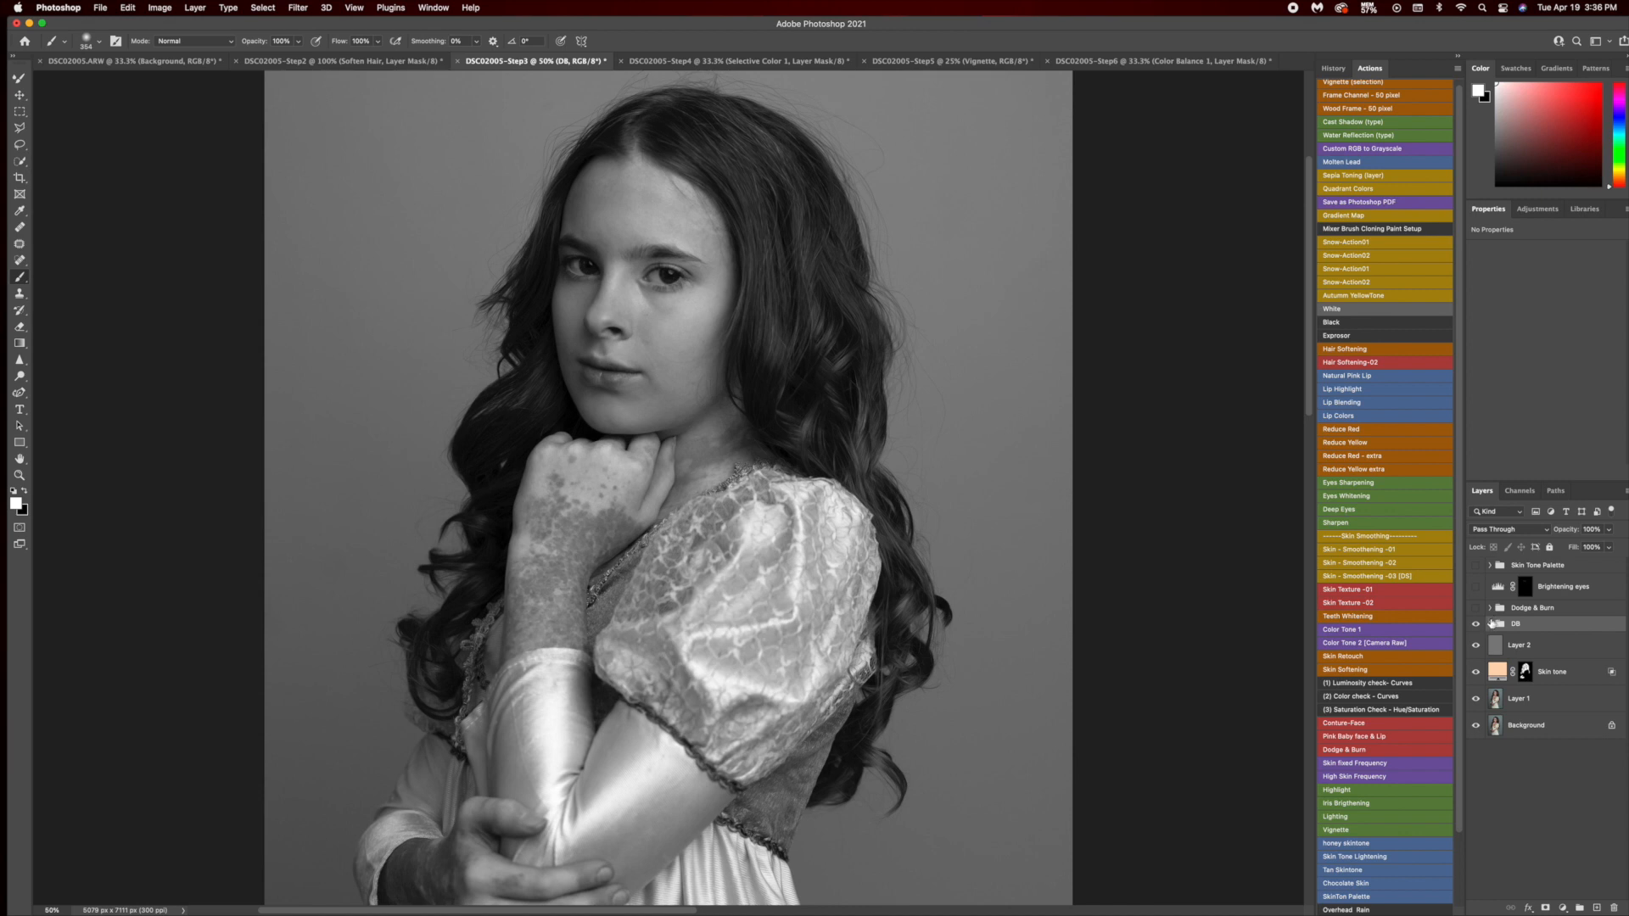
Expand the DB group and rename Layer 2 below it as 50% Gray.
click(1491, 626)
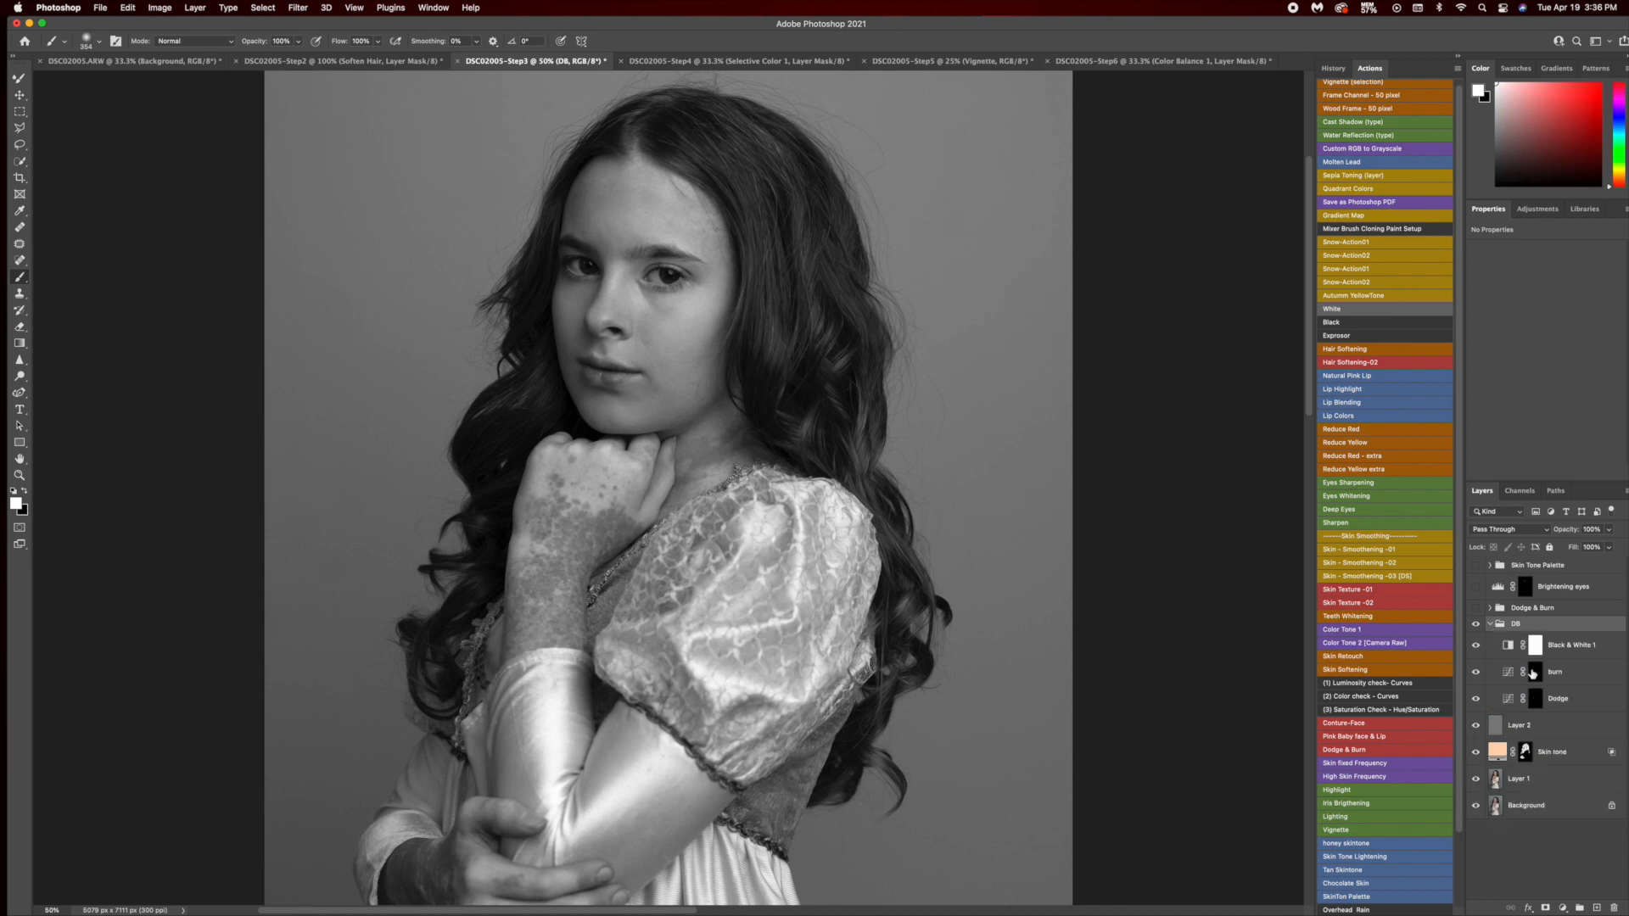
click(1497, 730)
double_click(1527, 726)
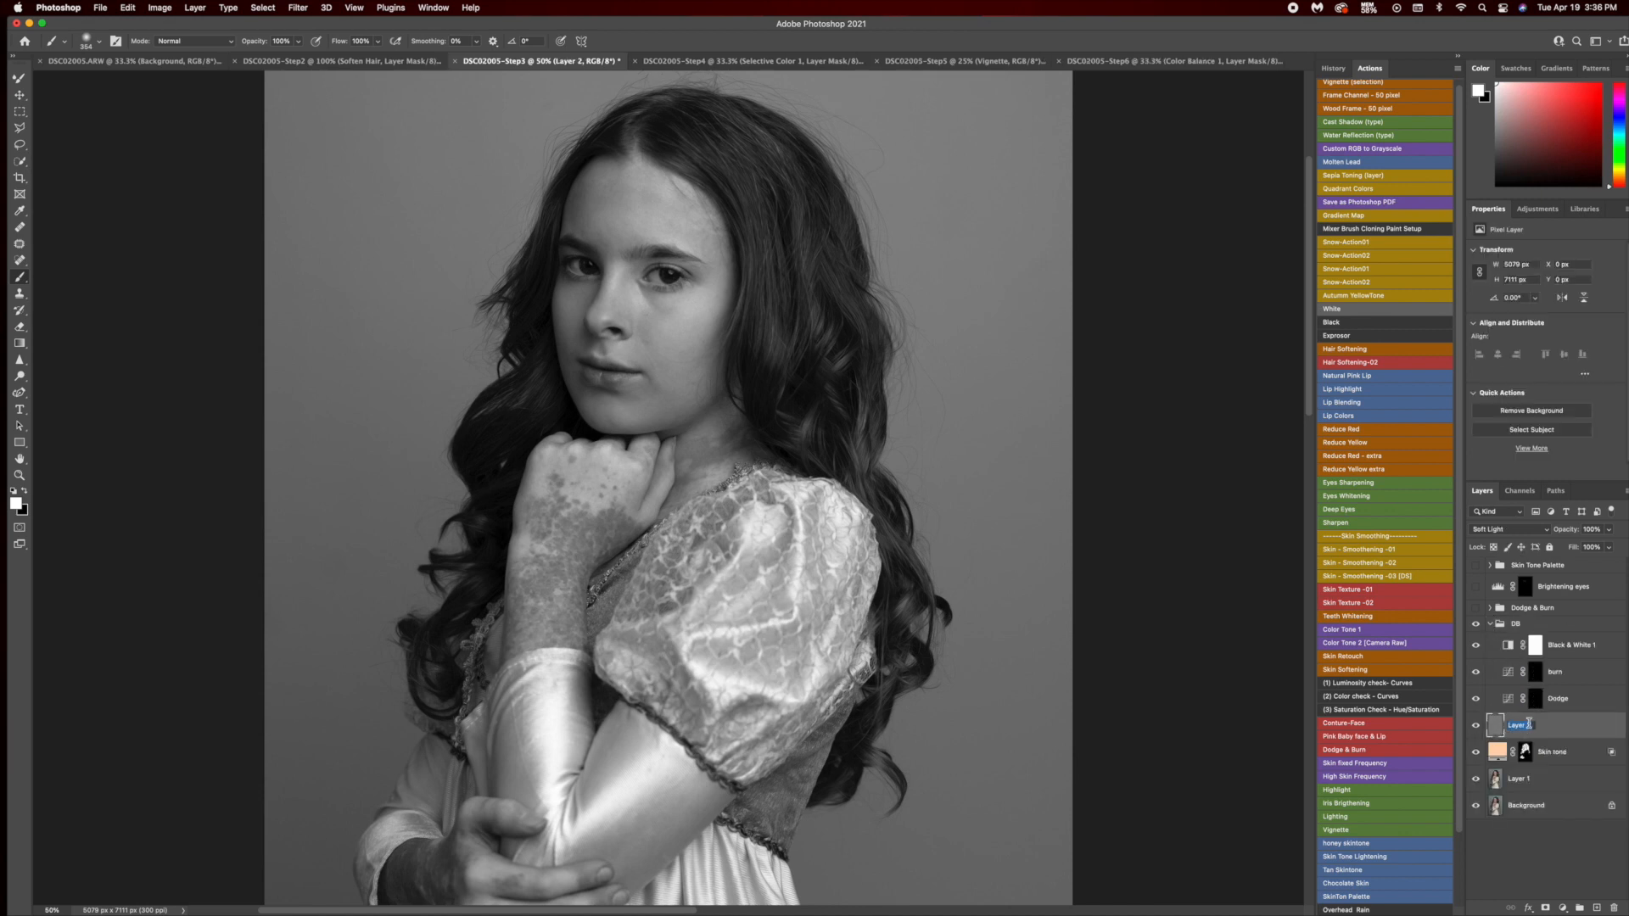
key(BackSpace)
key(Return)
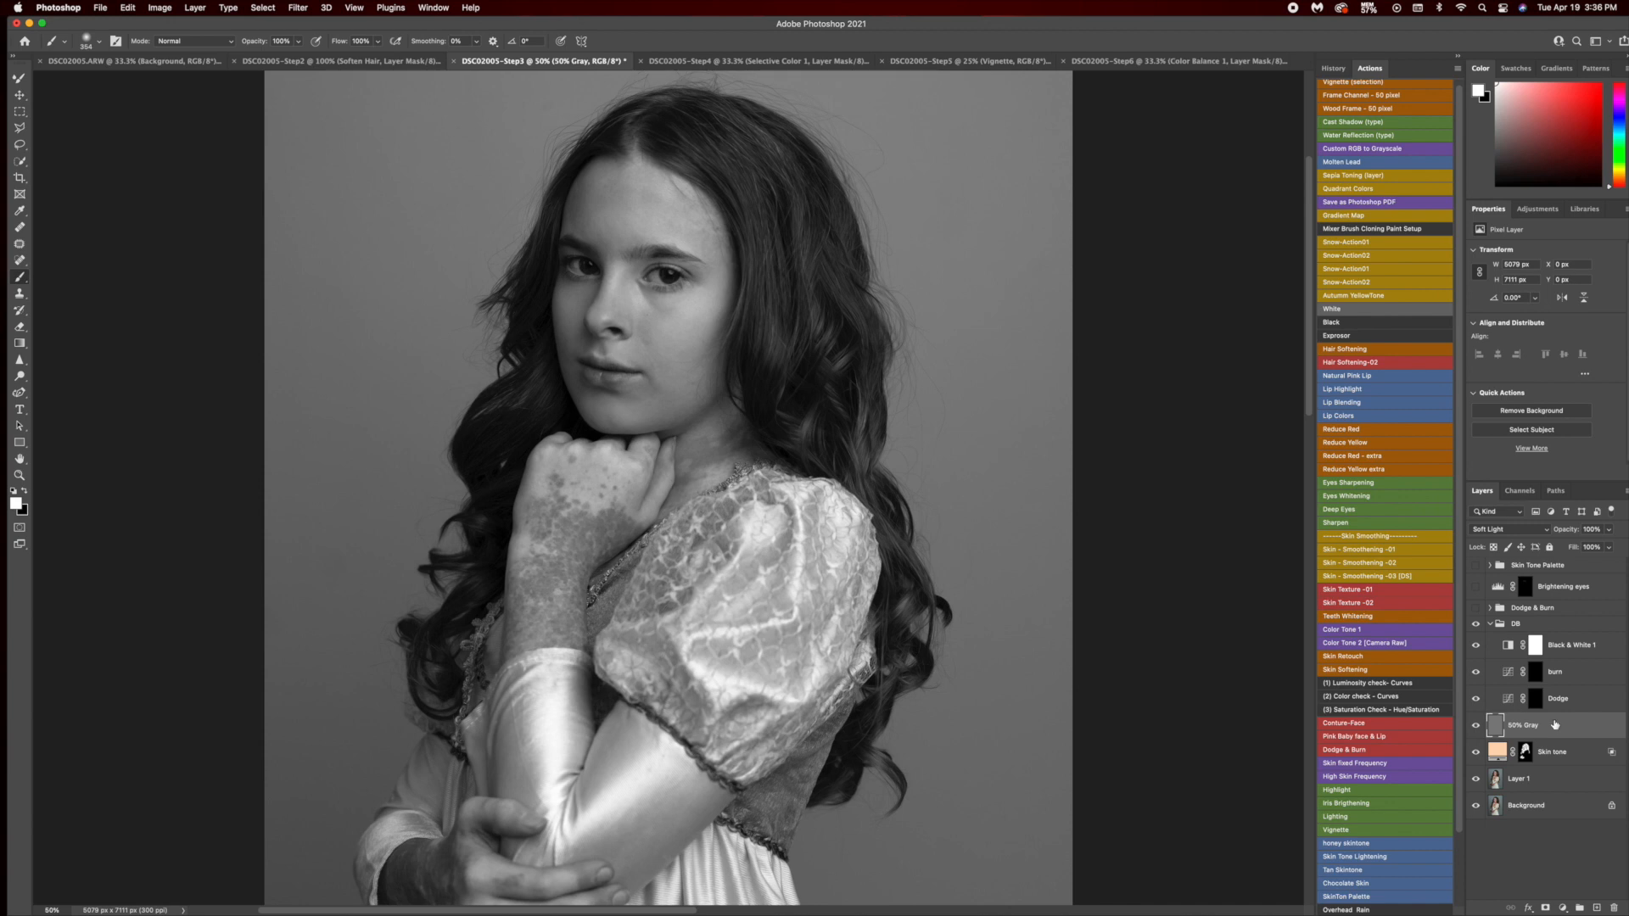
Set the brush flow to 1% and paint on the 50% Gray layer along the skin beneath the eye.
click(368, 41)
text(1)
key(super+plus)
key(super+plus)
key(super+plus)
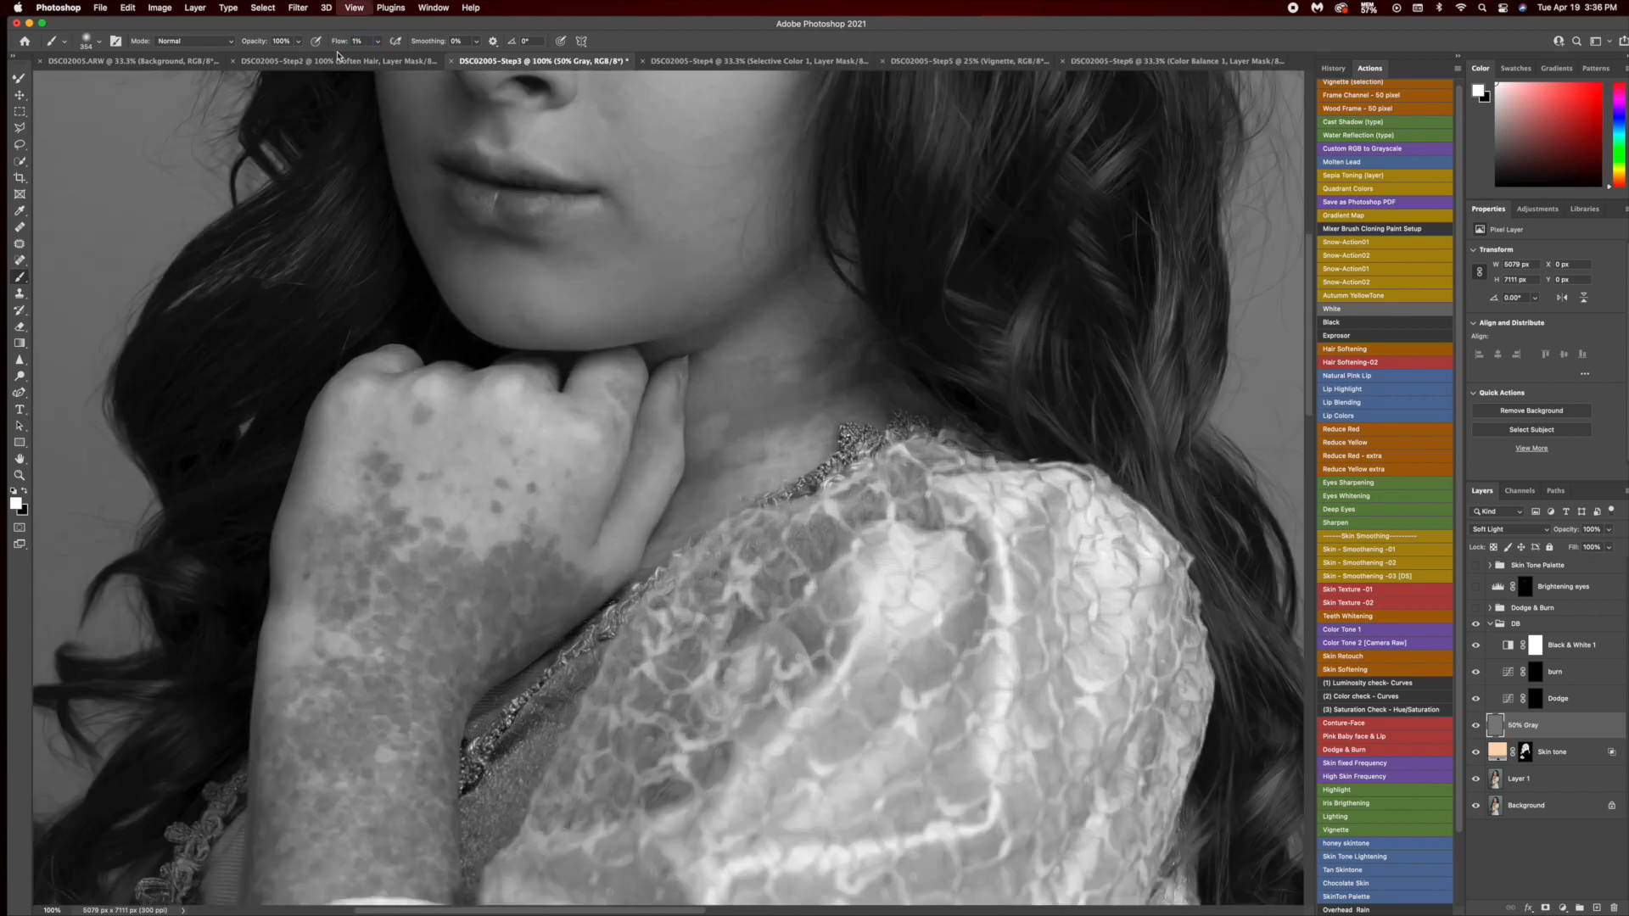
scroll(601, 323, up, 8)
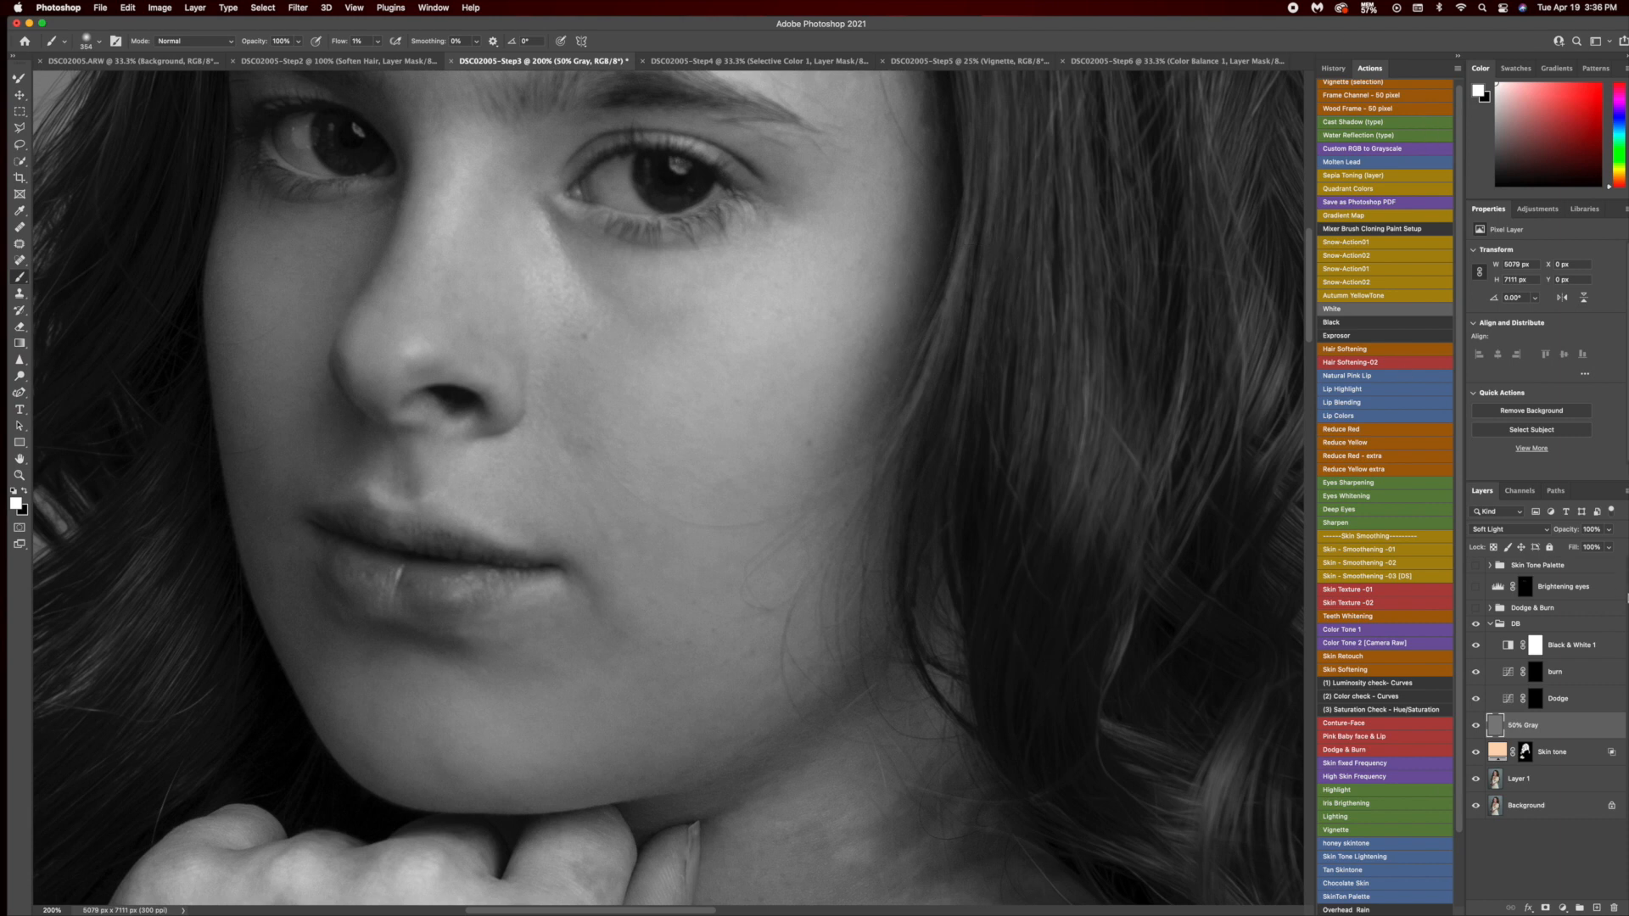
scroll(683, 272, up, 1)
mouse_move(679, 320)
mouse_down()
mouse_move(513, 329)
mouse_move(563, 326)
mouse_up()
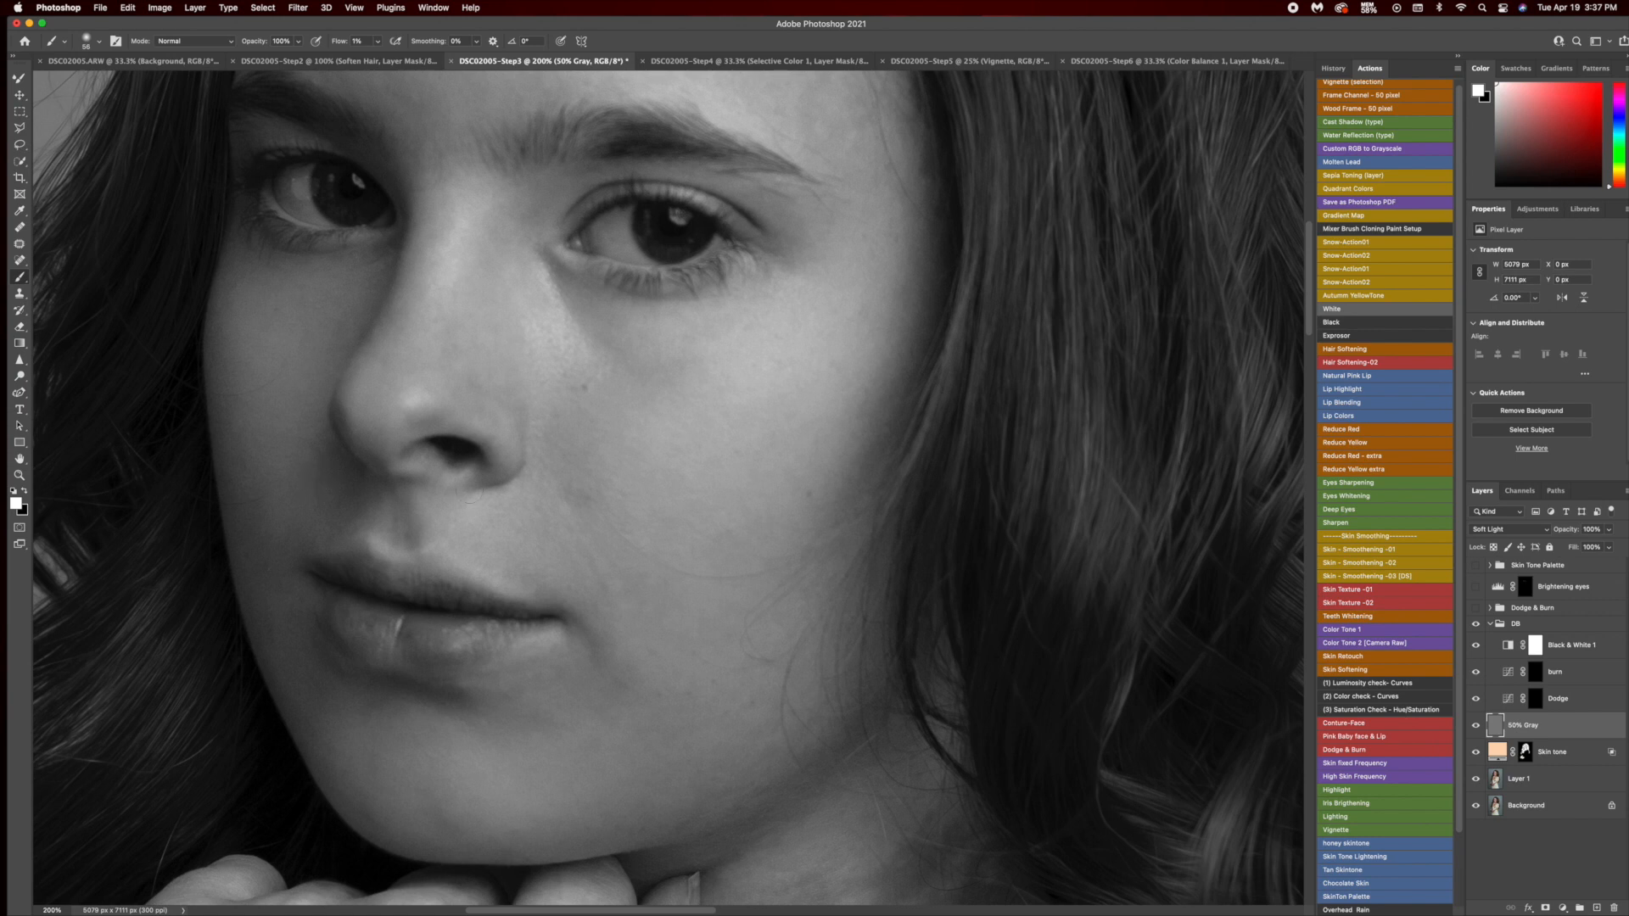
Hide the Black & White 1 layer and brush over the spotted skin of the hand on the 50% Gray layer.
key(x)
key(x)
scroll(599, 335, up, 5)
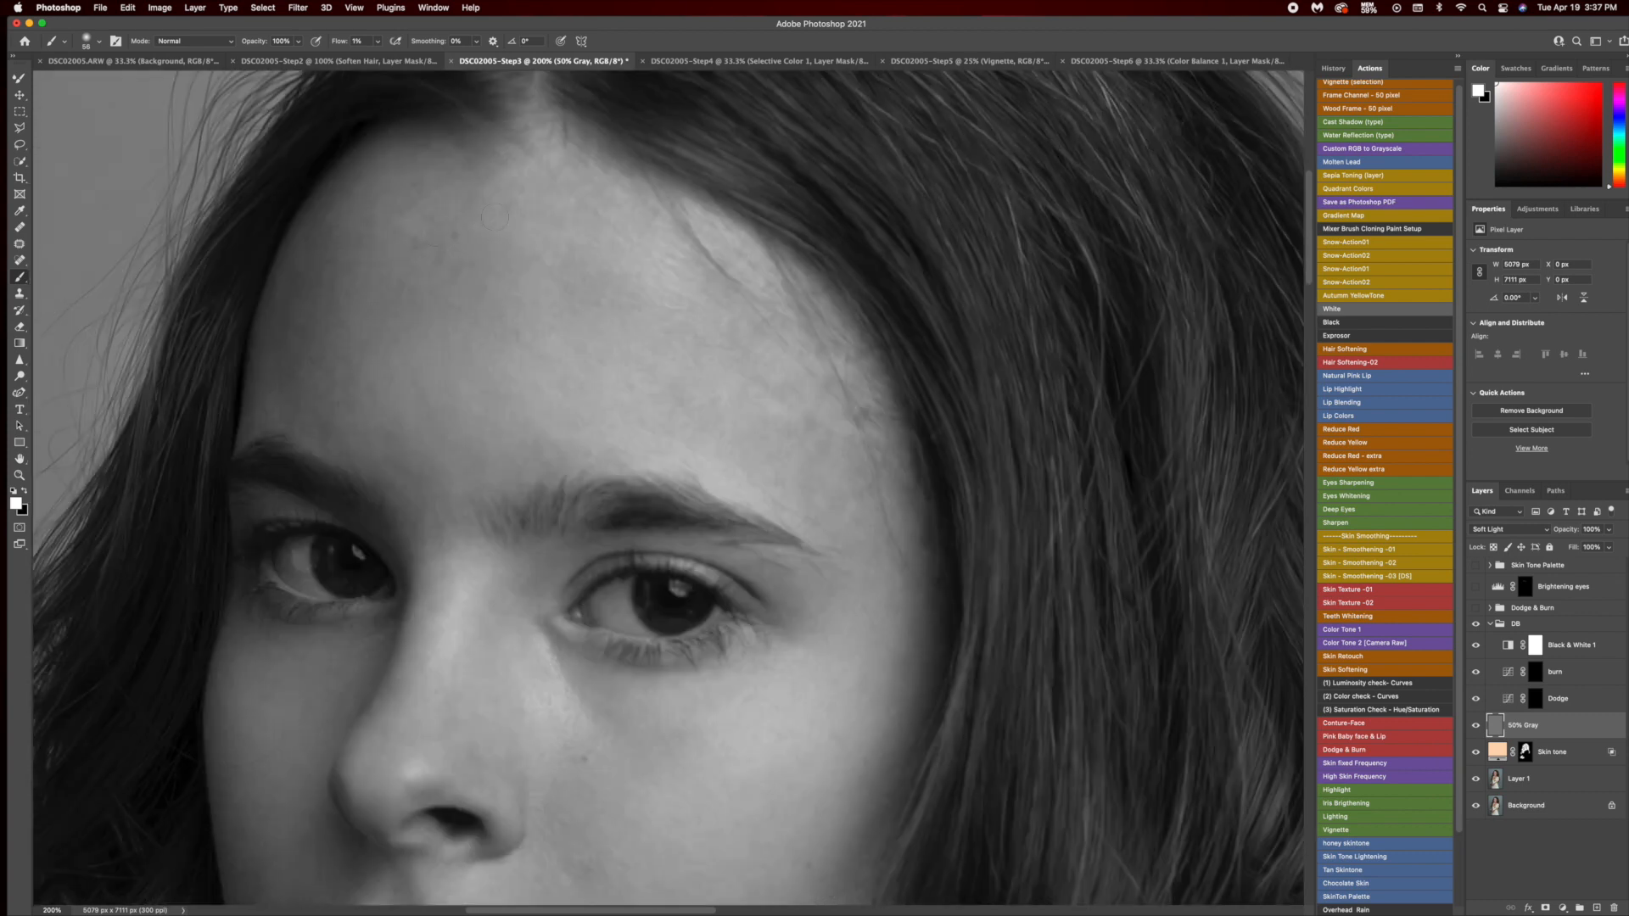
scroll(819, 352, down, 10)
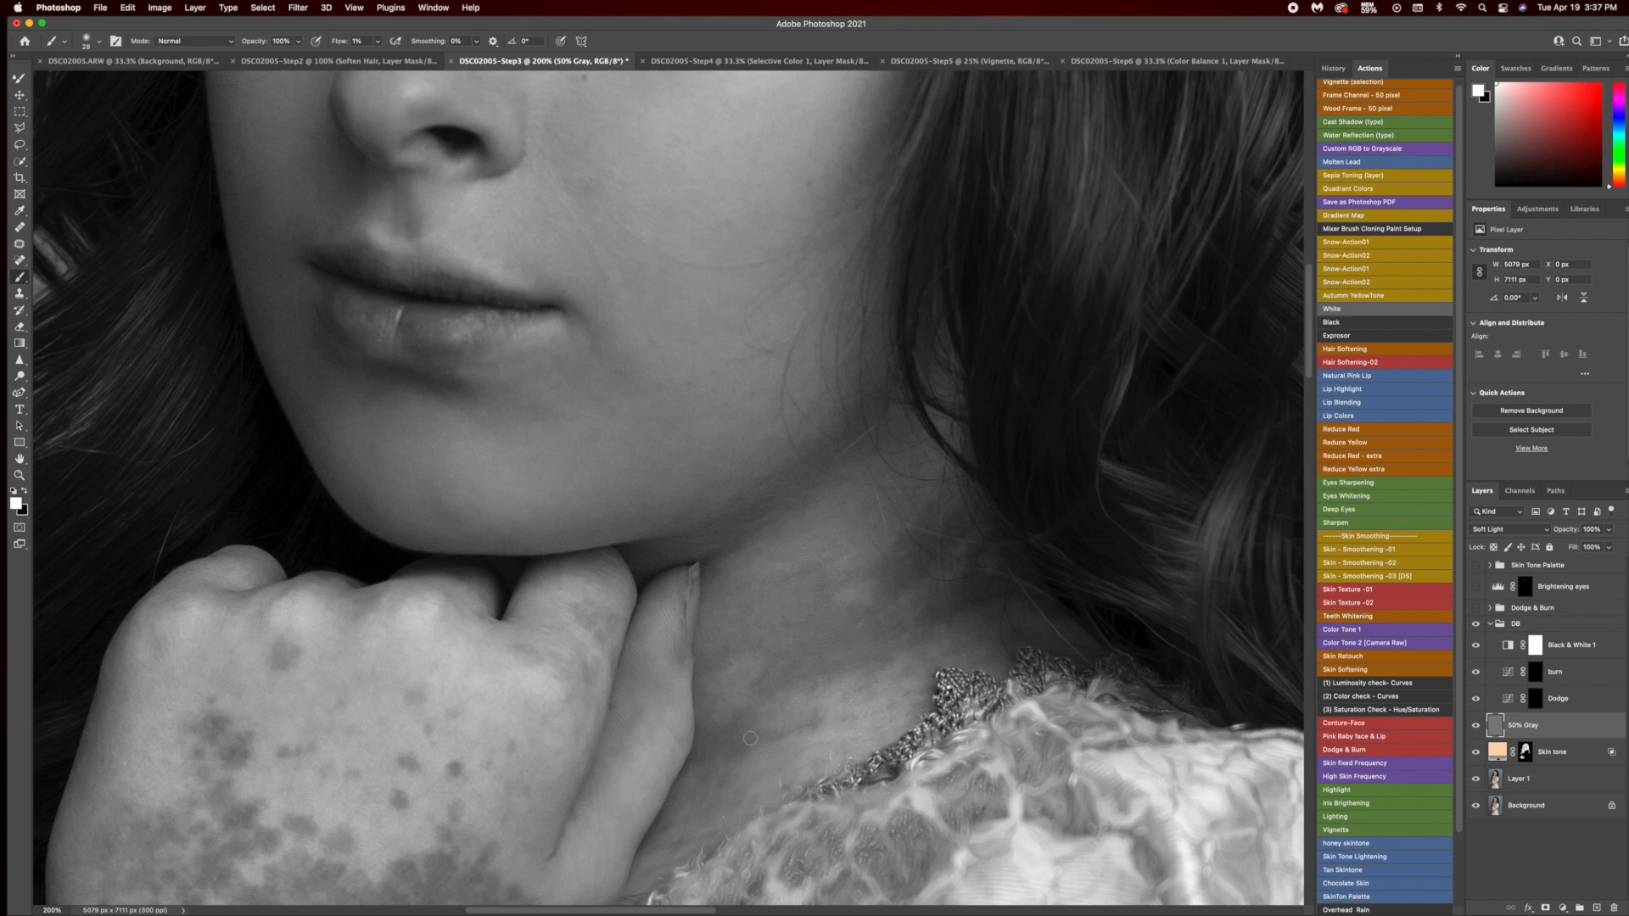
scroll(699, 749, down, 4)
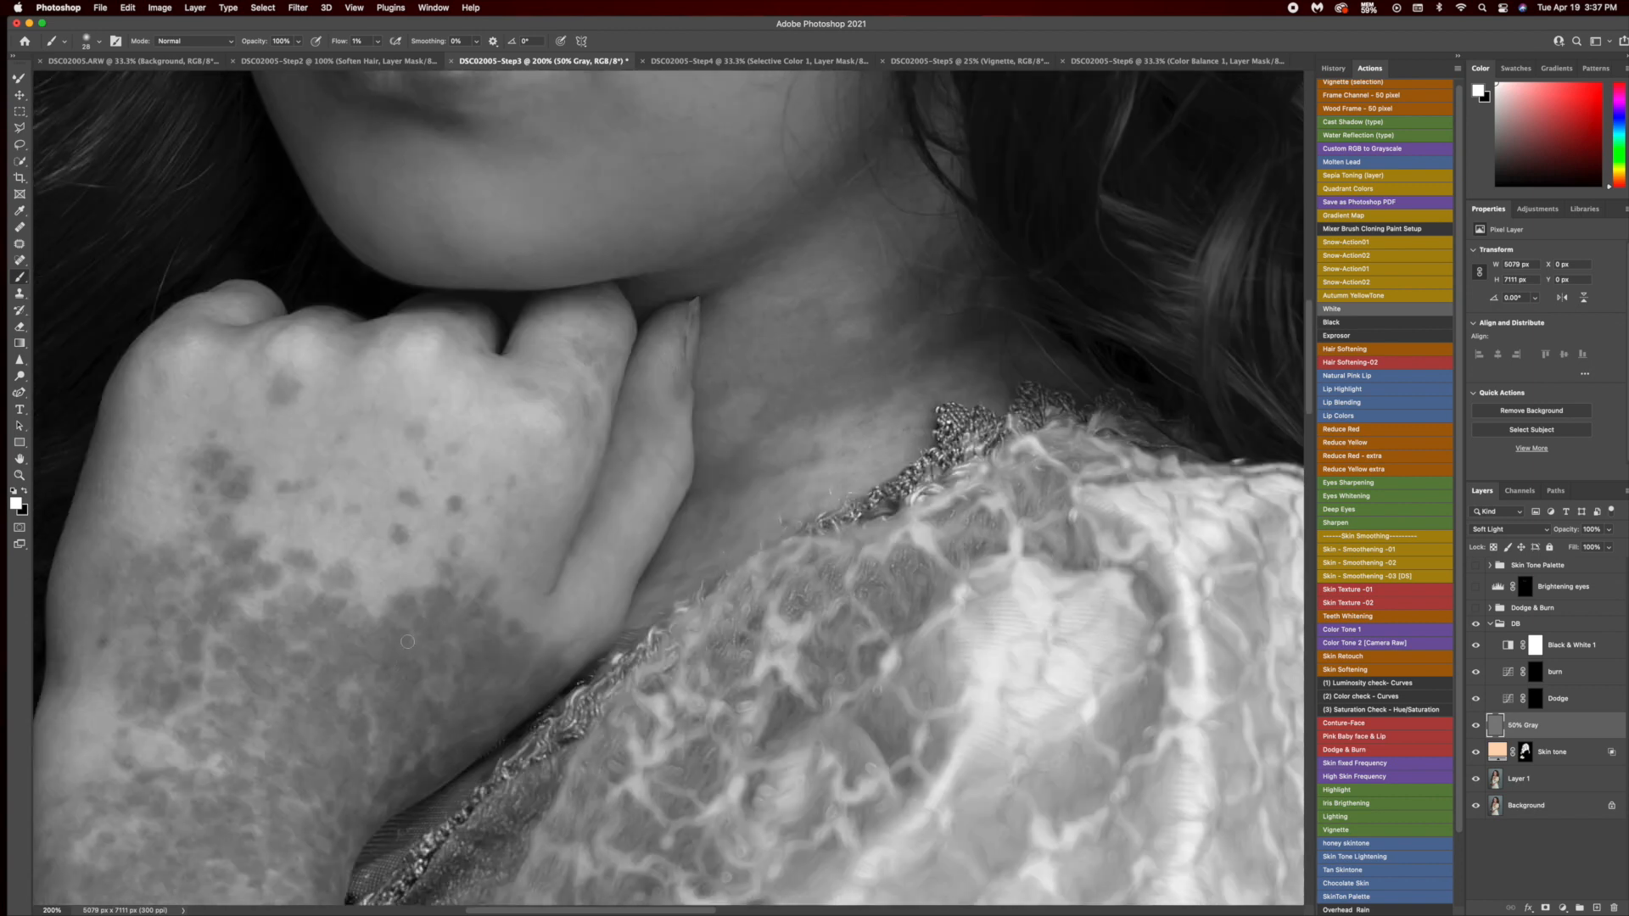
click(1475, 644)
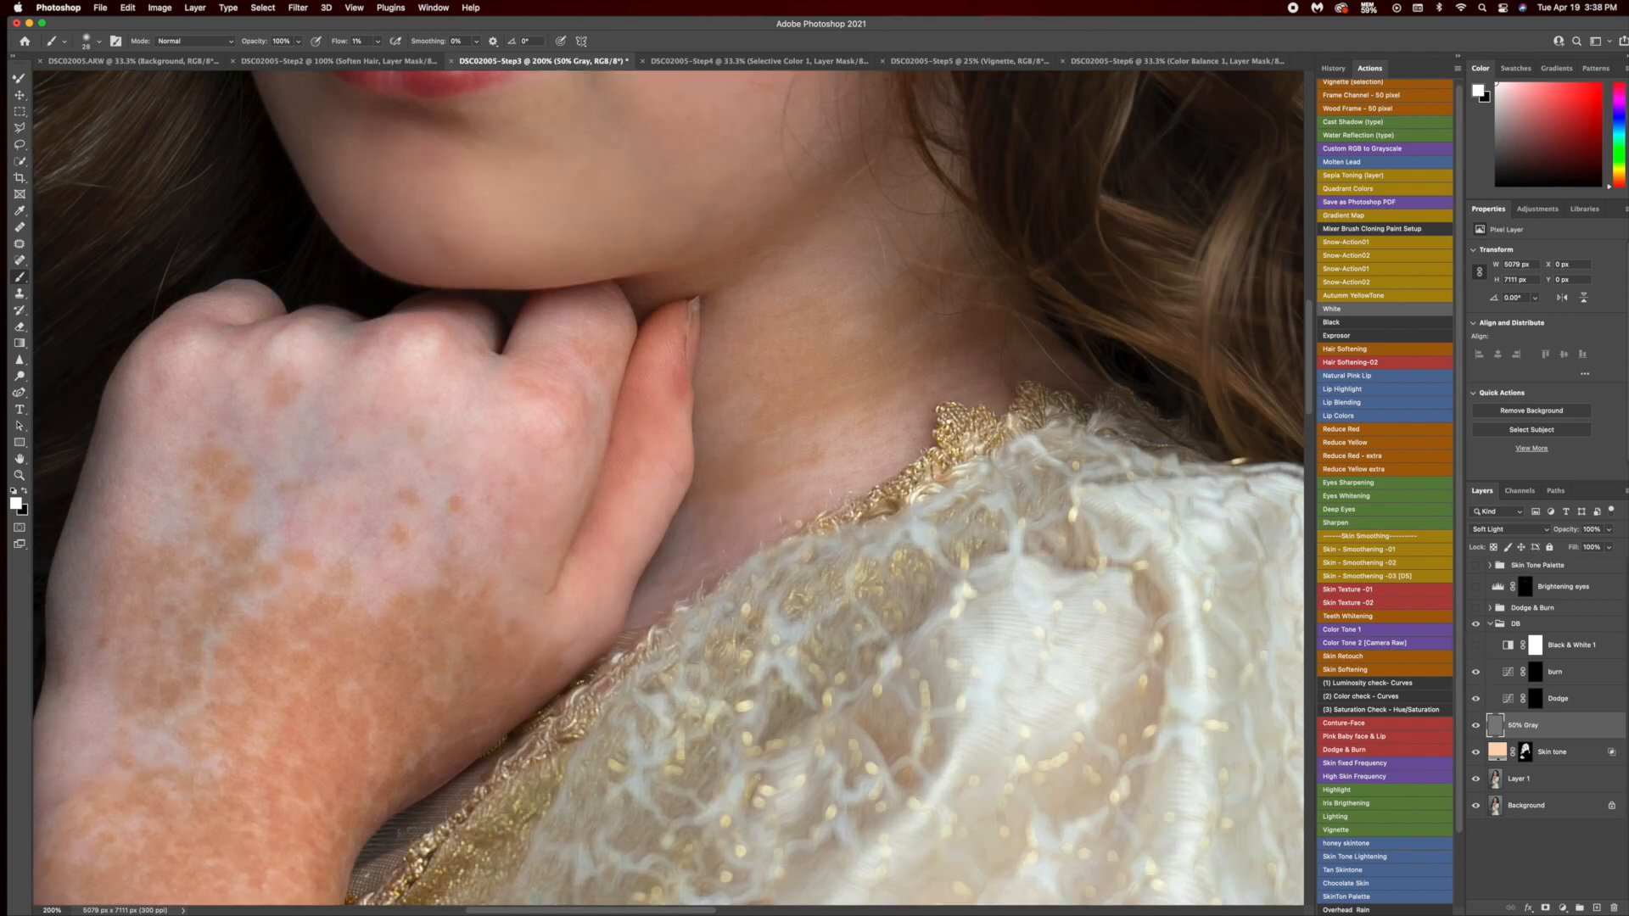
drag(324, 653, 361, 648)
Paint on the Dodge mask at 2% flow over both eyes and the hair highlights.
scroll(489, 625, up, 10)
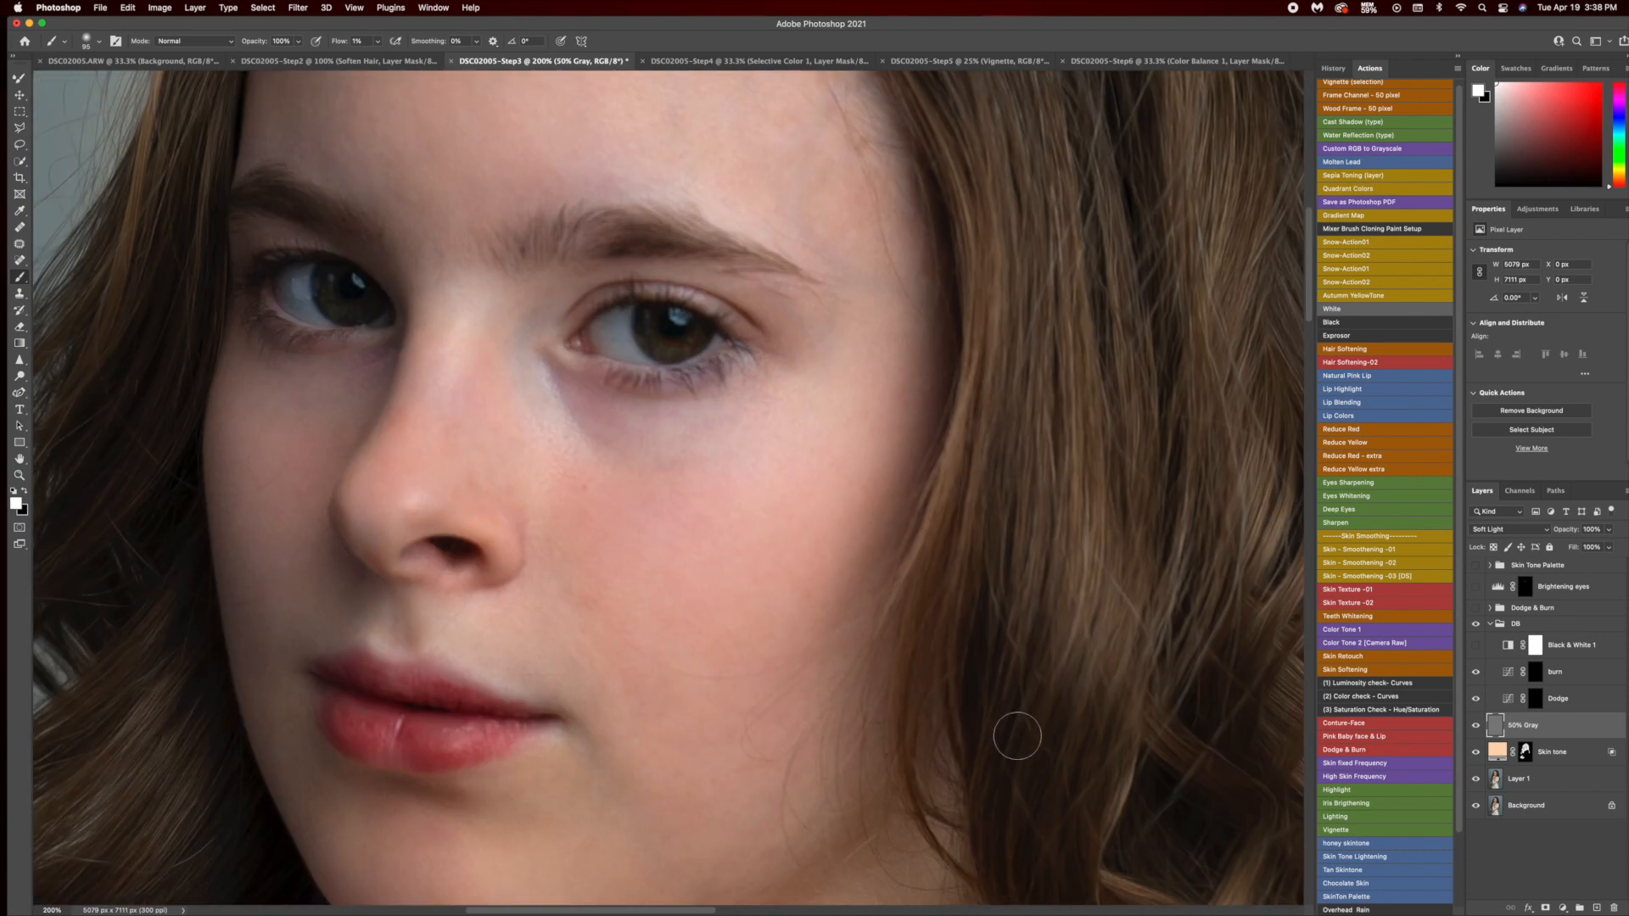
click(1534, 698)
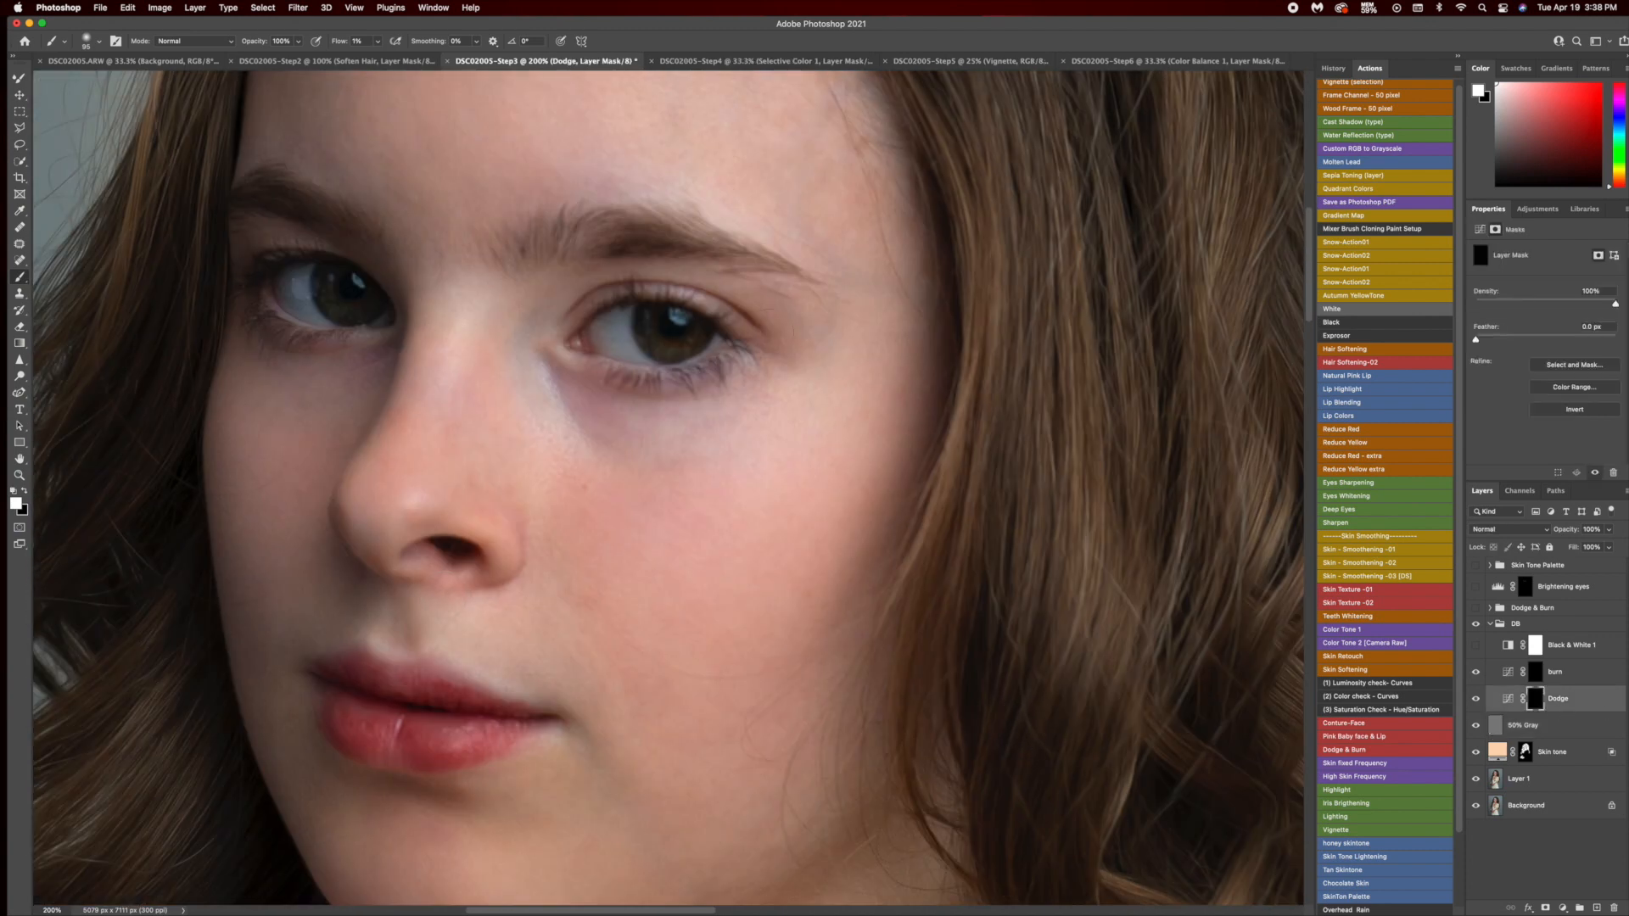
click(365, 42)
text(2)
mouse_move(708, 338)
ctrl+alt+mouse_down()
mouse_move(598, 346)
mouse_move(707, 339)
ctrl+alt+mouse_up()
mouse_move(346, 318)
mouse_down()
mouse_move(311, 294)
mouse_move(349, 303)
mouse_move(299, 310)
mouse_move(349, 304)
mouse_move(295, 284)
mouse_move(358, 306)
mouse_move(323, 322)
mouse_move(265, 286)
mouse_move(323, 285)
mouse_move(350, 317)
mouse_up()
key(super+minus)
drag(886, 259, 908, 260)
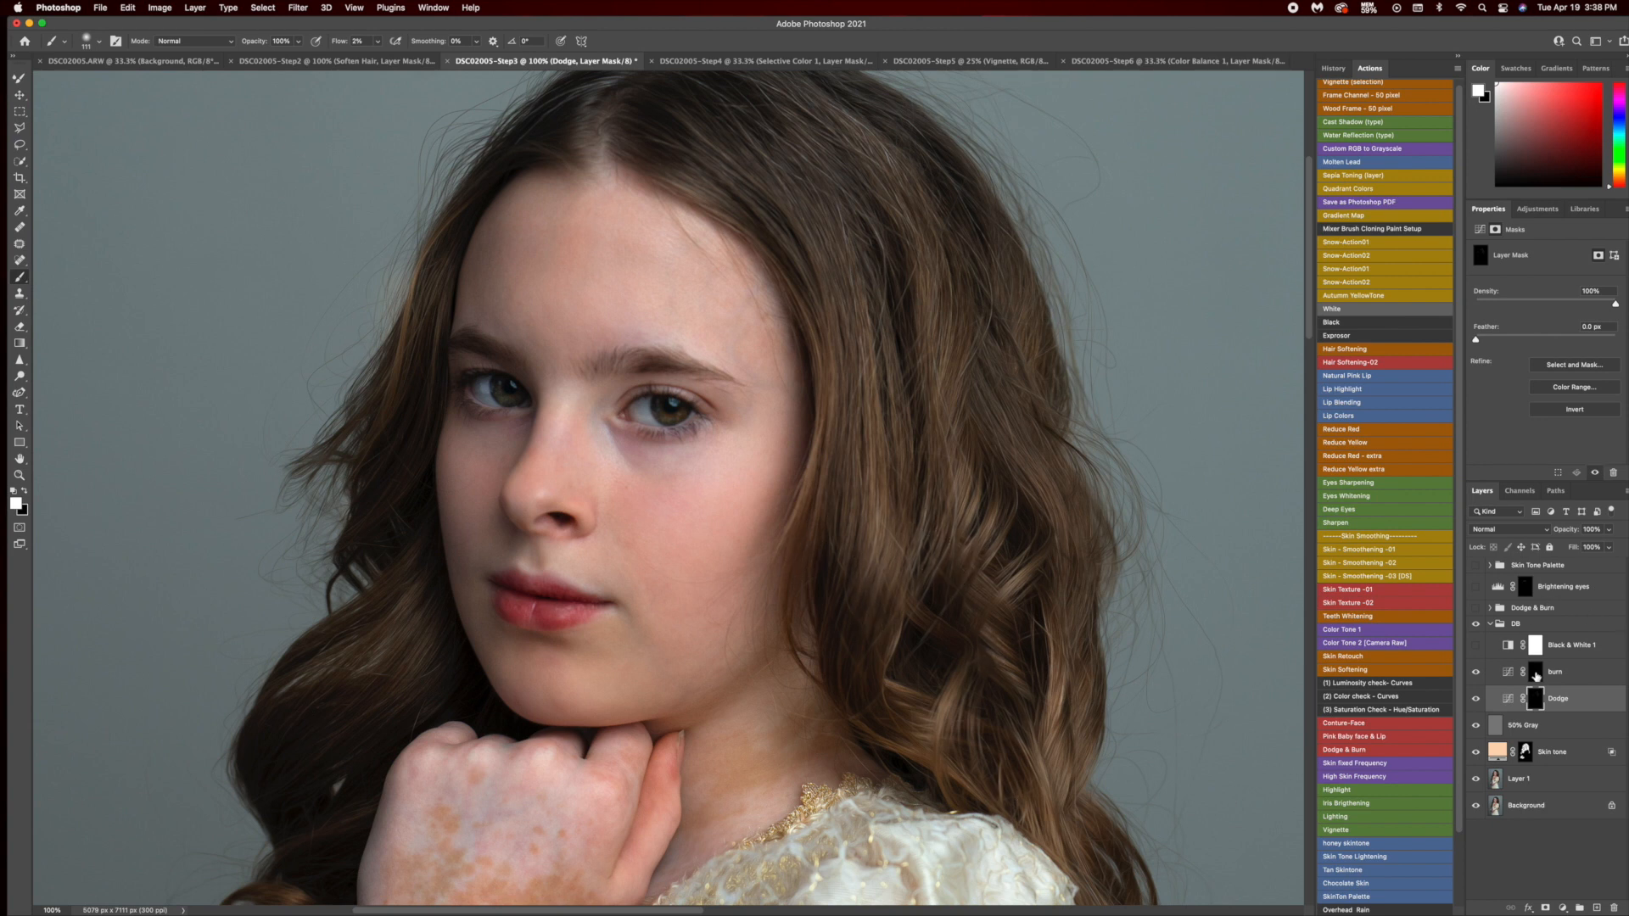
Paint on the burn mask at 7% flow around the eyebrow and lashes, and toggle the burn layer to compare.
click(1536, 675)
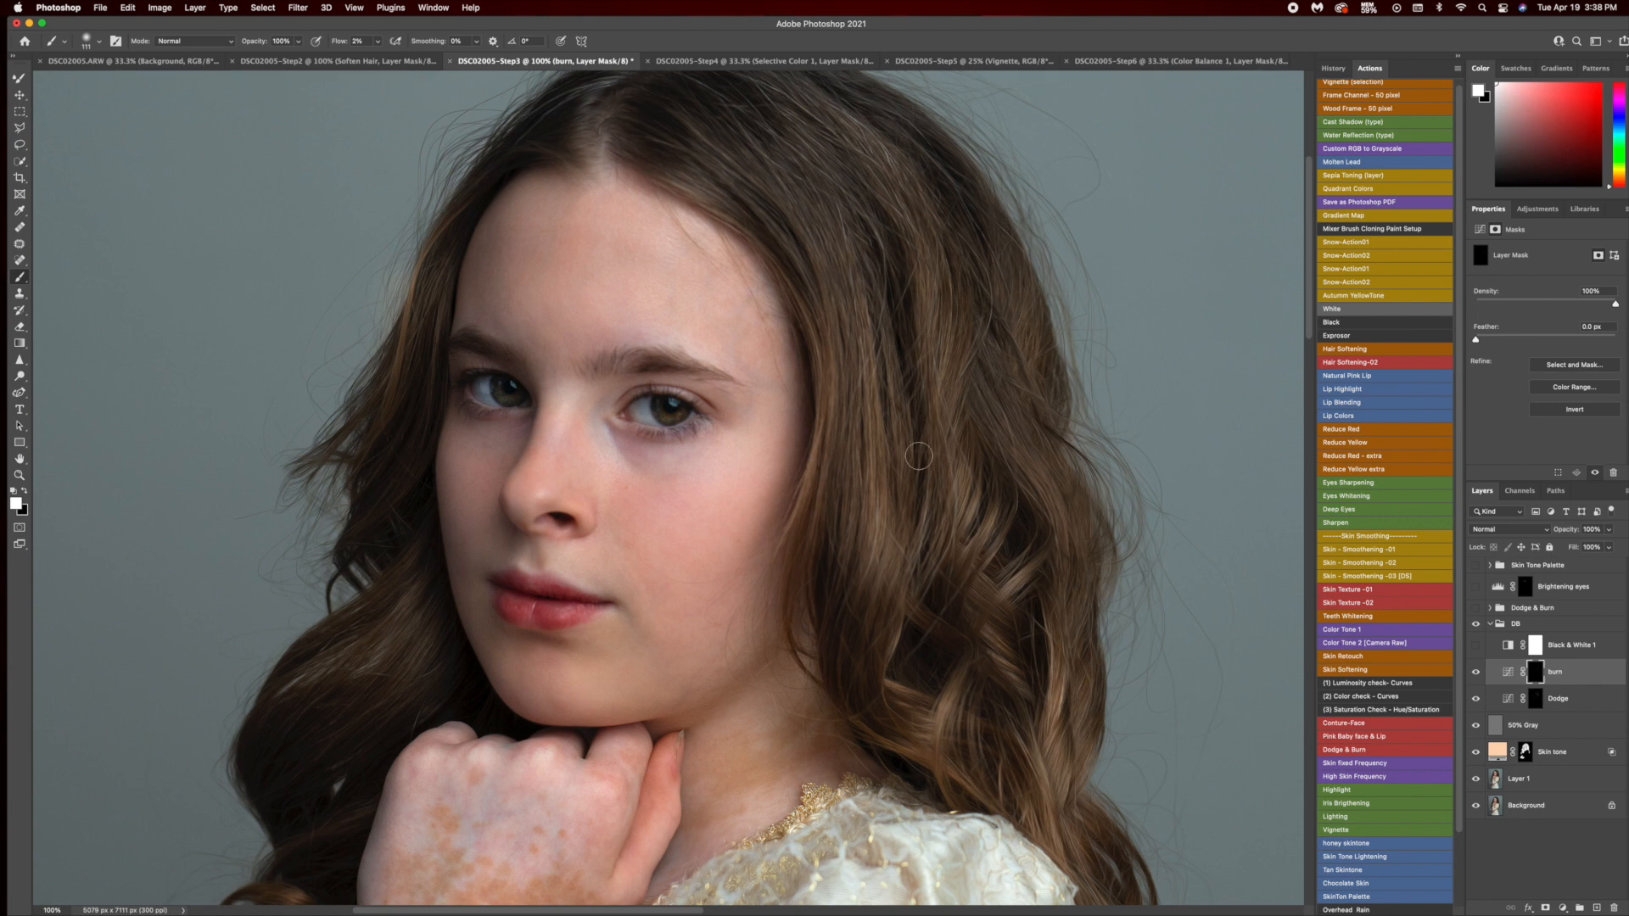
key(super+equal)
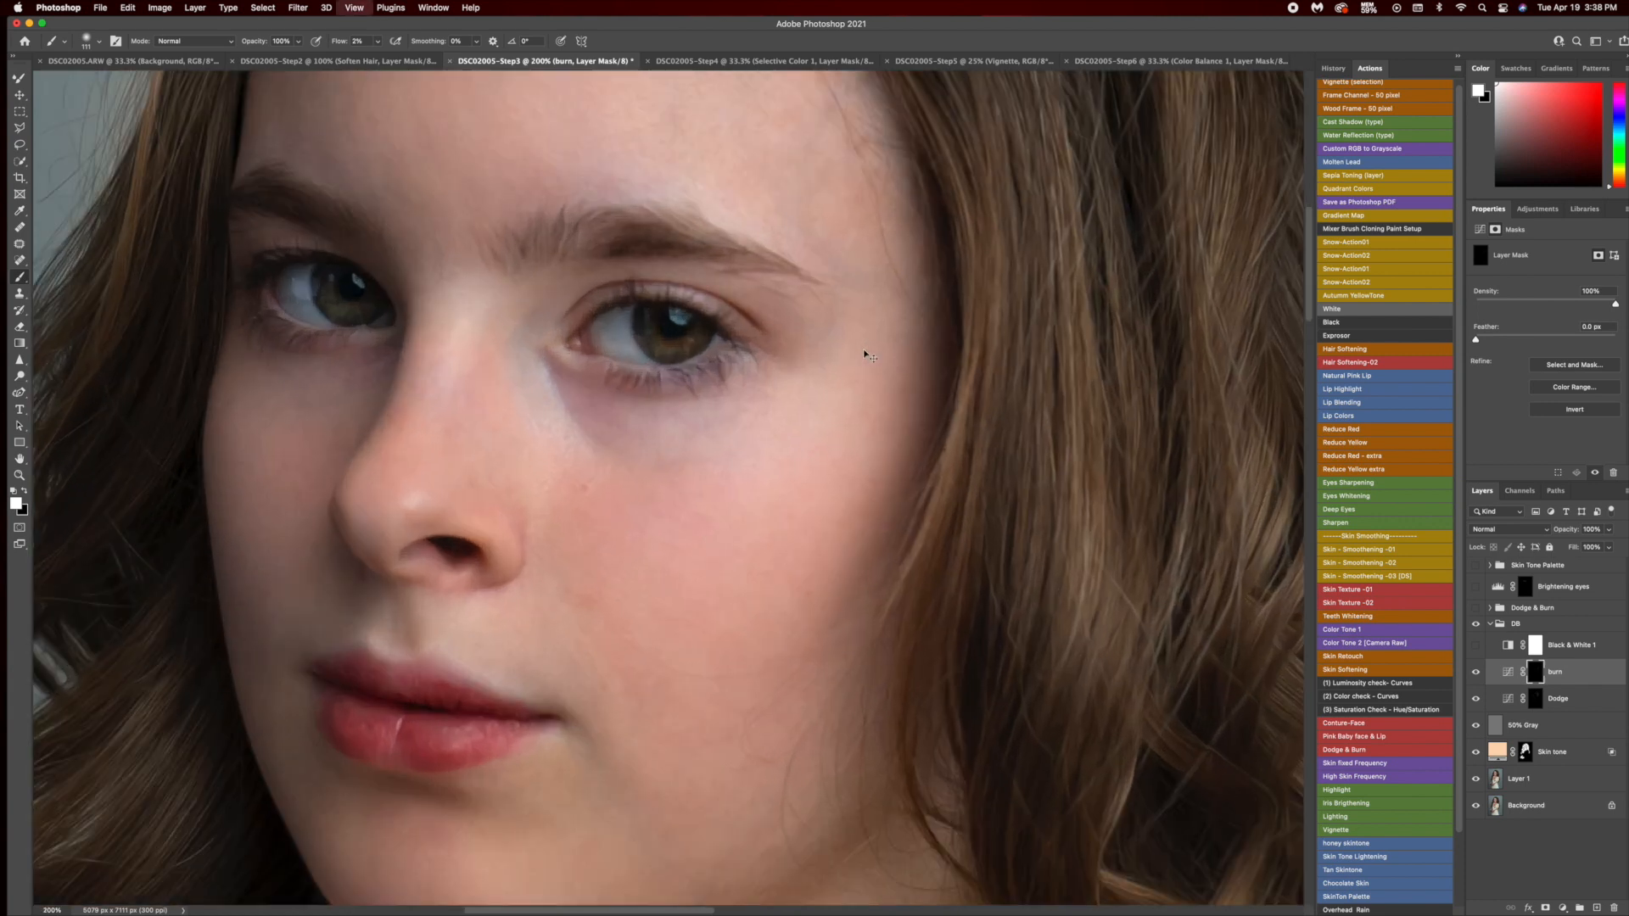
key(super+equal)
scroll(477, 227, up, 5)
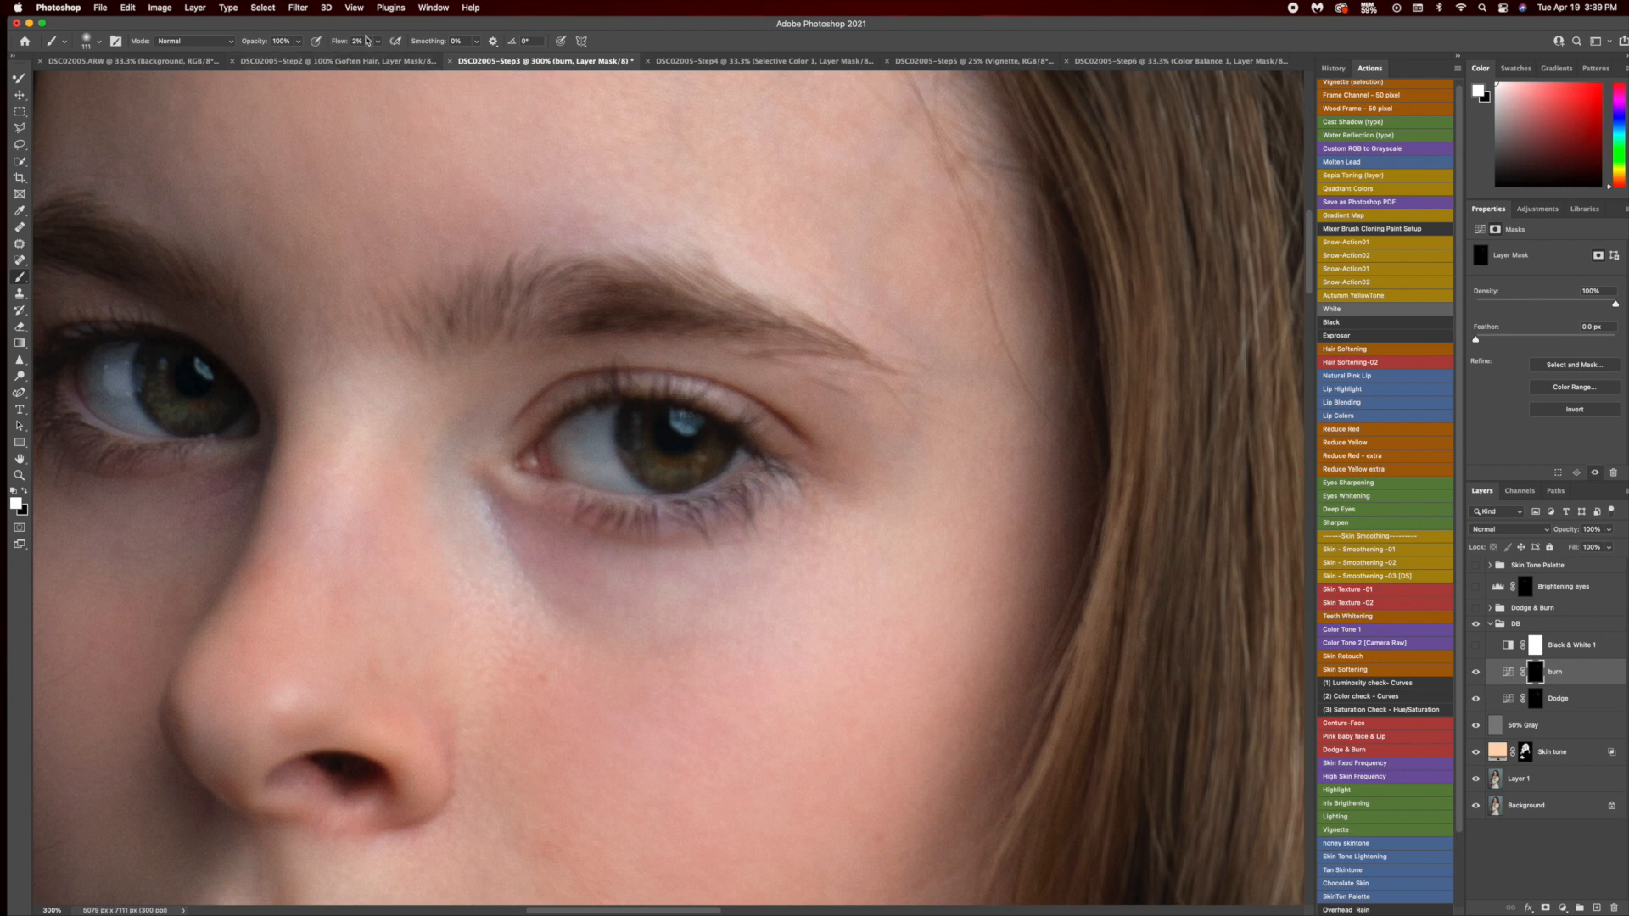
click(361, 40)
text(7)
drag(779, 313, 677, 326)
drag(629, 264, 636, 265)
drag(748, 489, 746, 489)
click(1476, 673)
click(1476, 673)
Run the Highlight action above the Dodge layer and target the mask of the Highlight layer.
click(1569, 699)
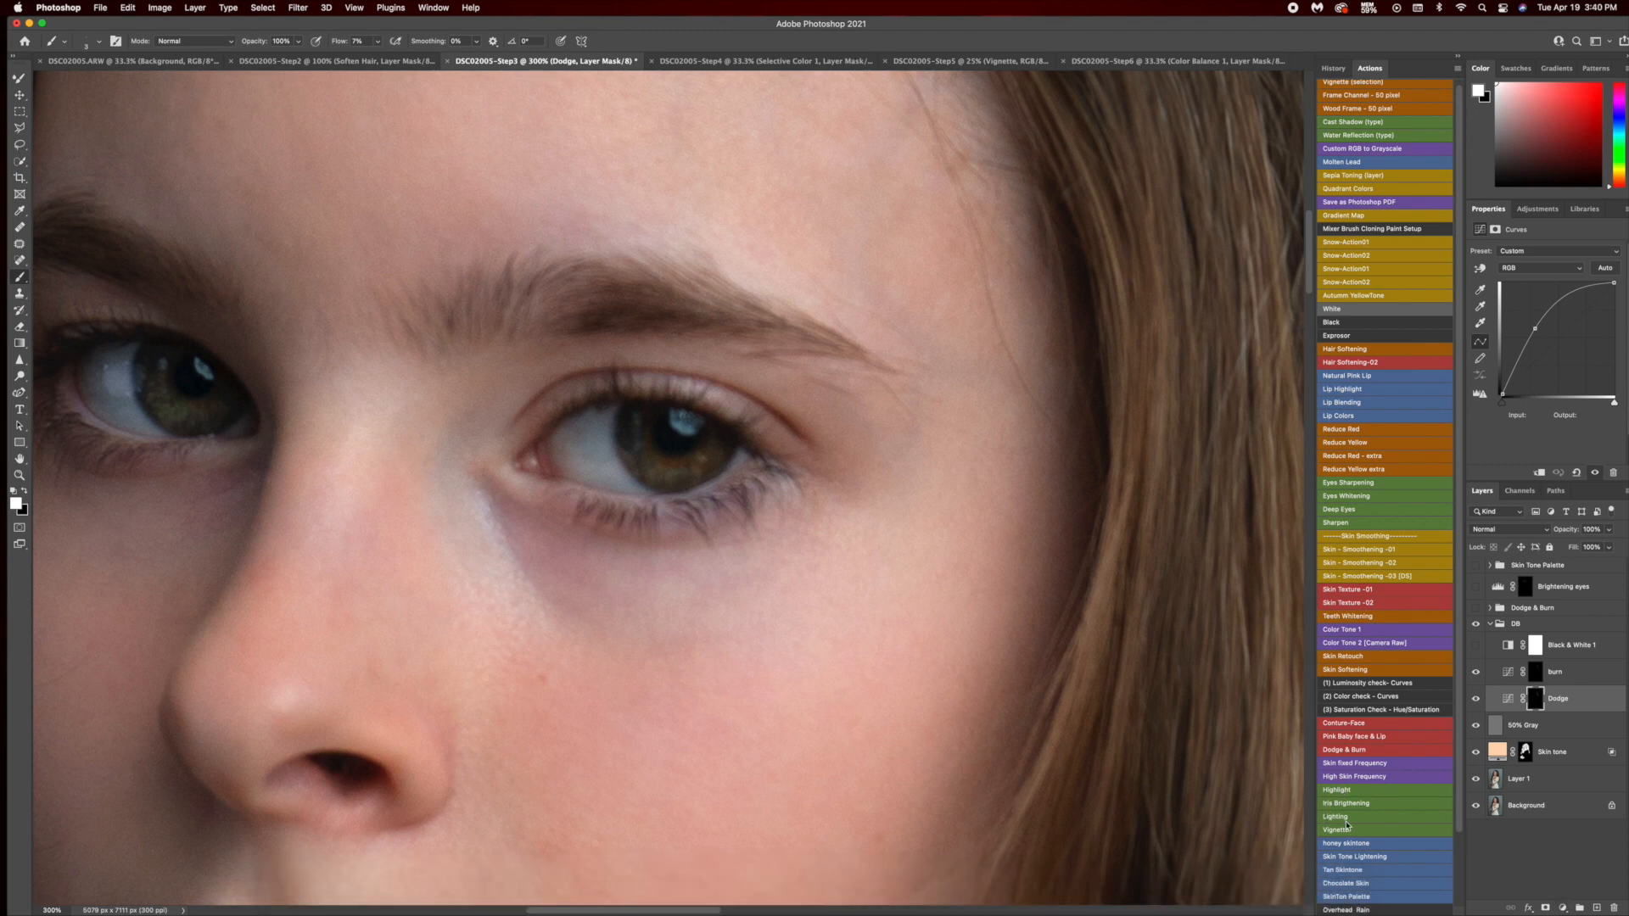
click(1341, 791)
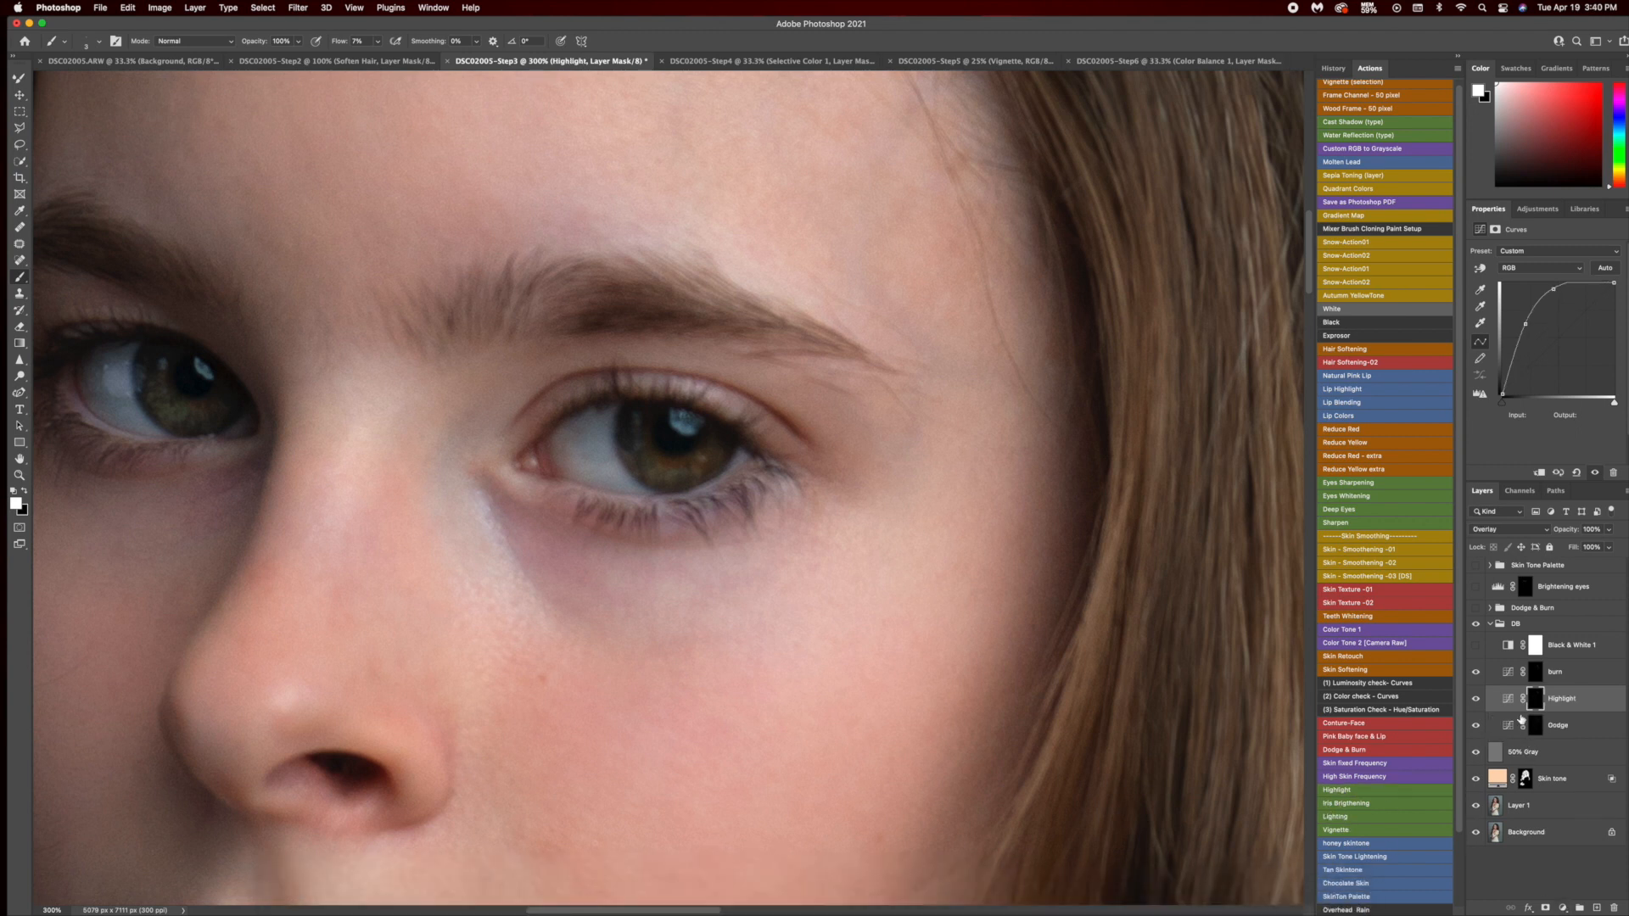
click(1507, 699)
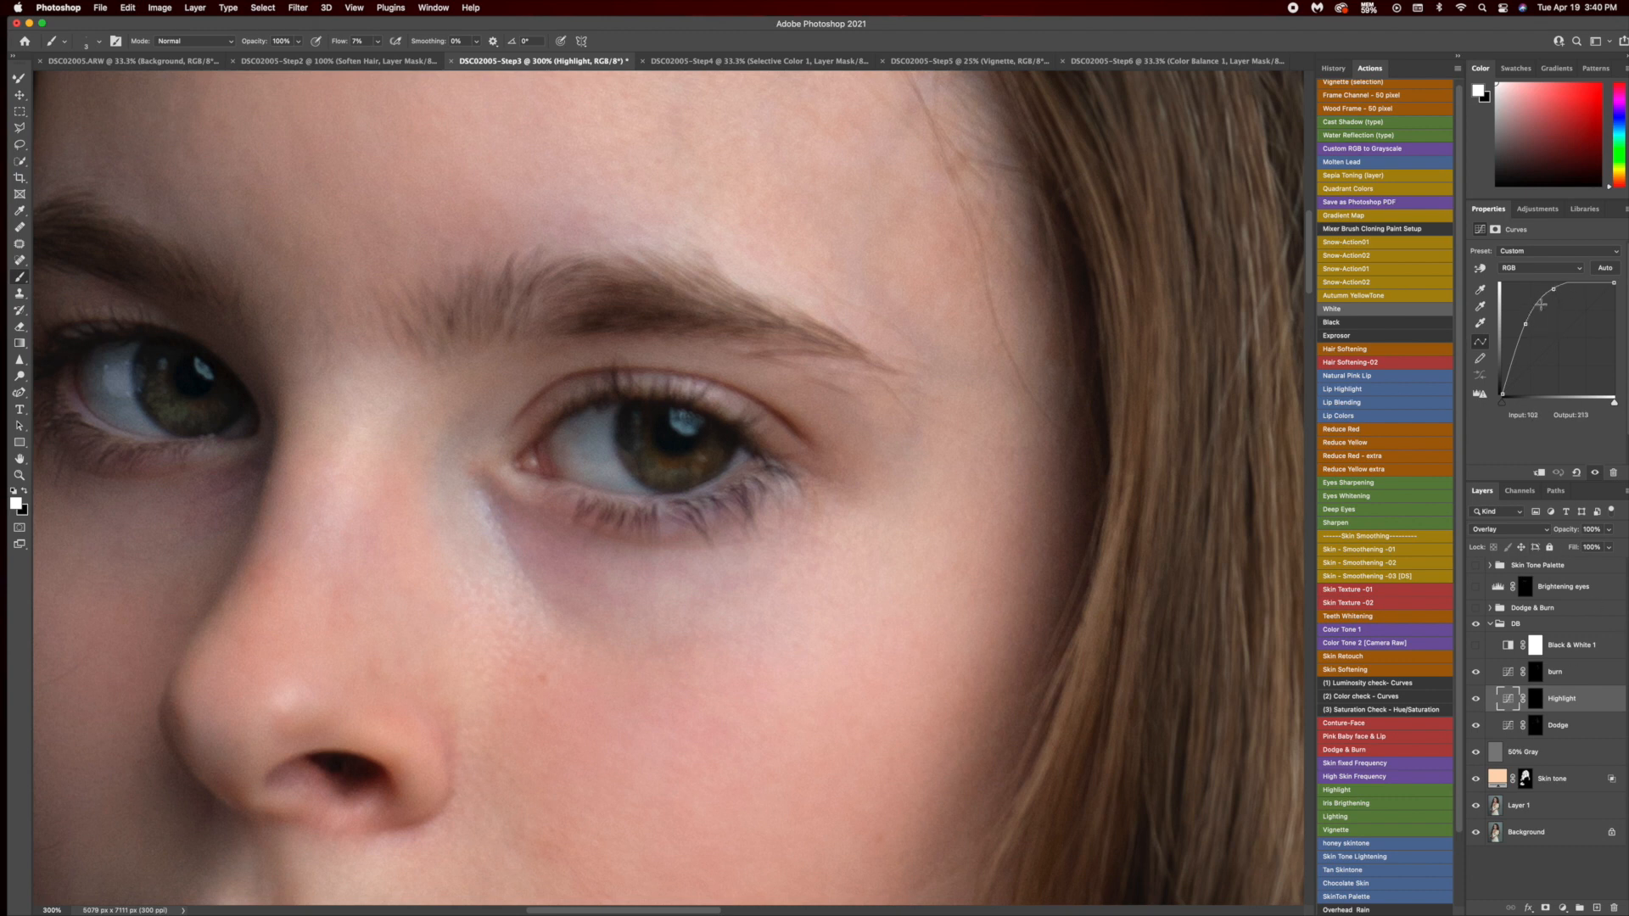
click(1533, 701)
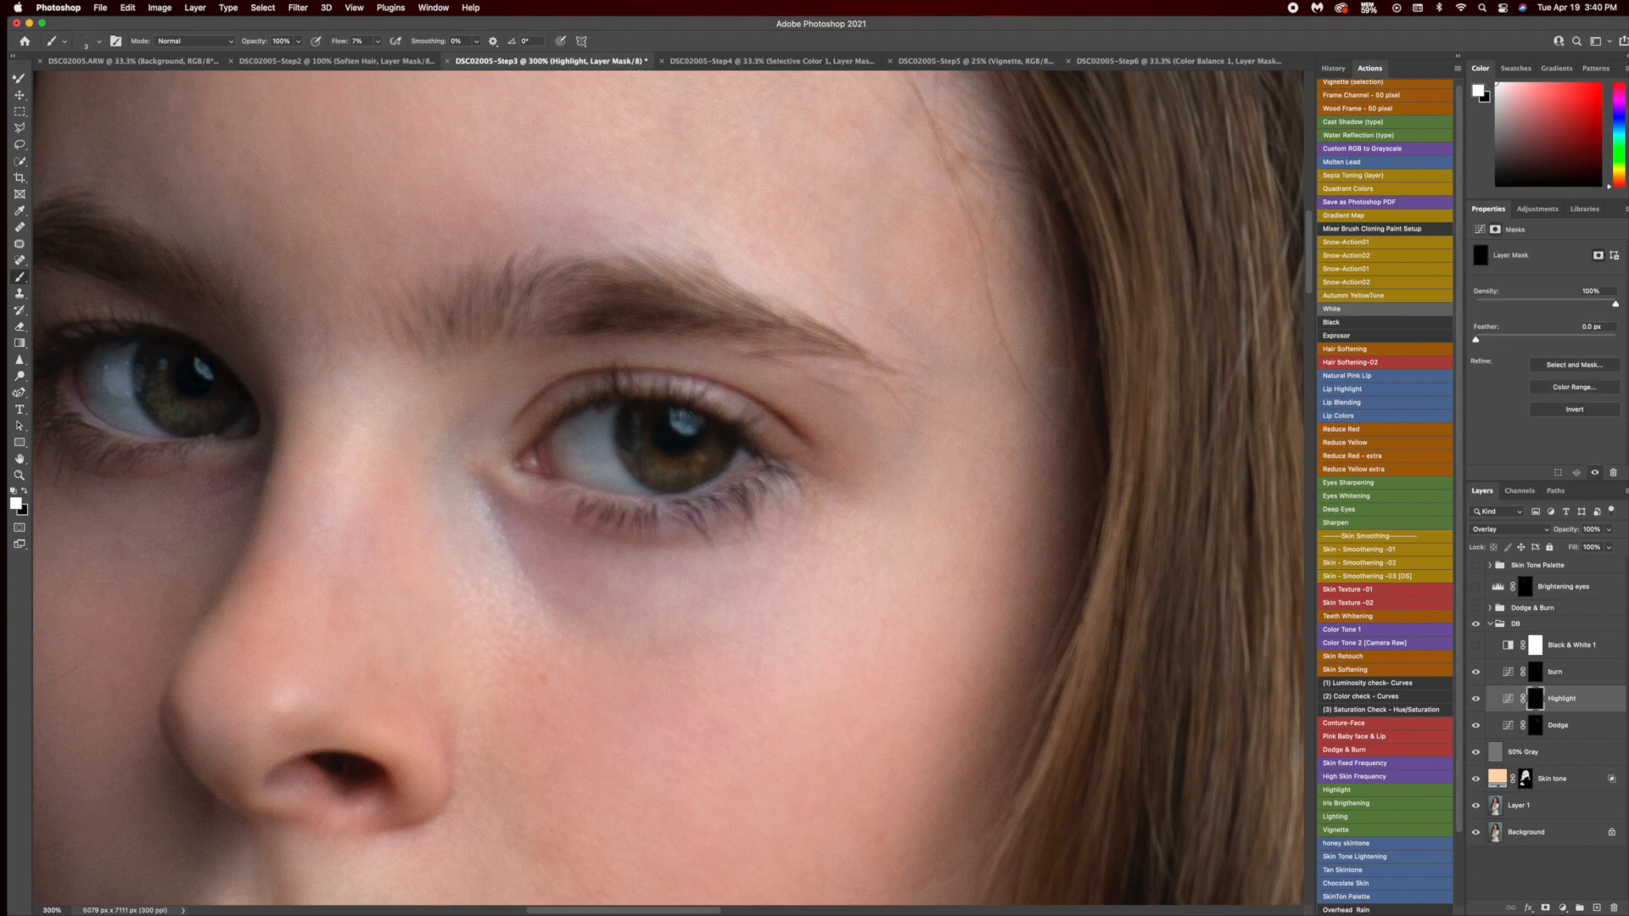
Paint on the Highlight mask at 2% flow over the iris and the hair beside the face.
click(361, 40)
text(2)
drag(678, 455, 689, 456)
key(super+minus)
key(super+minus)
key(super+minus)
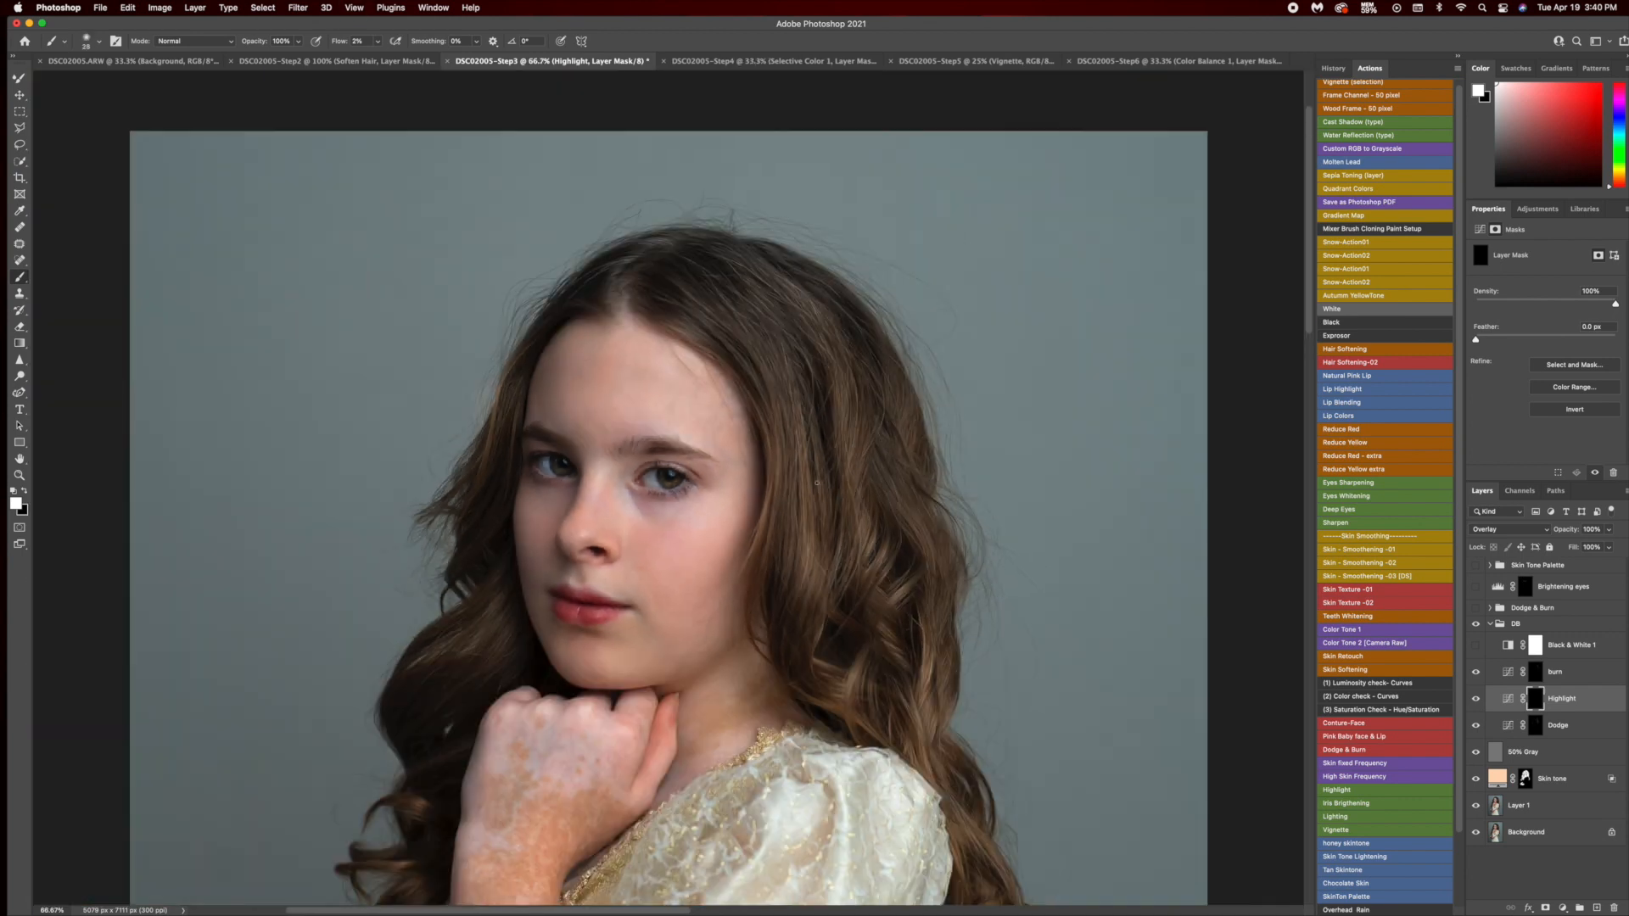
drag(790, 397, 796, 388)
Delete the DB group and the 50% Gray layer, and show the existing Dodge & Burn group.
click(1476, 624)
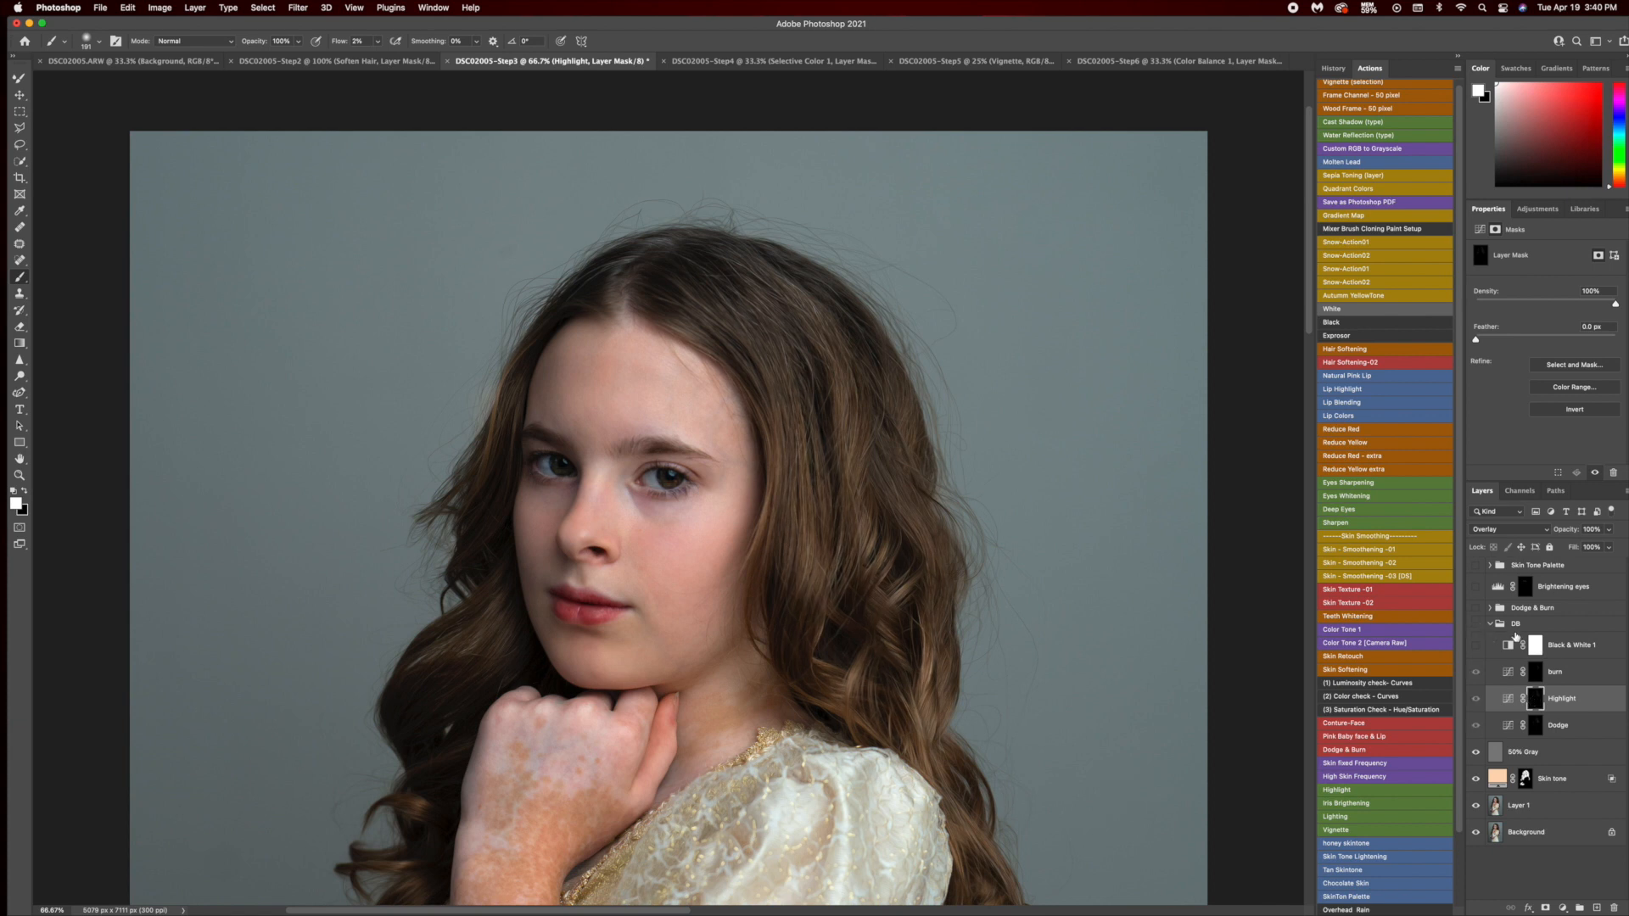
click(1490, 625)
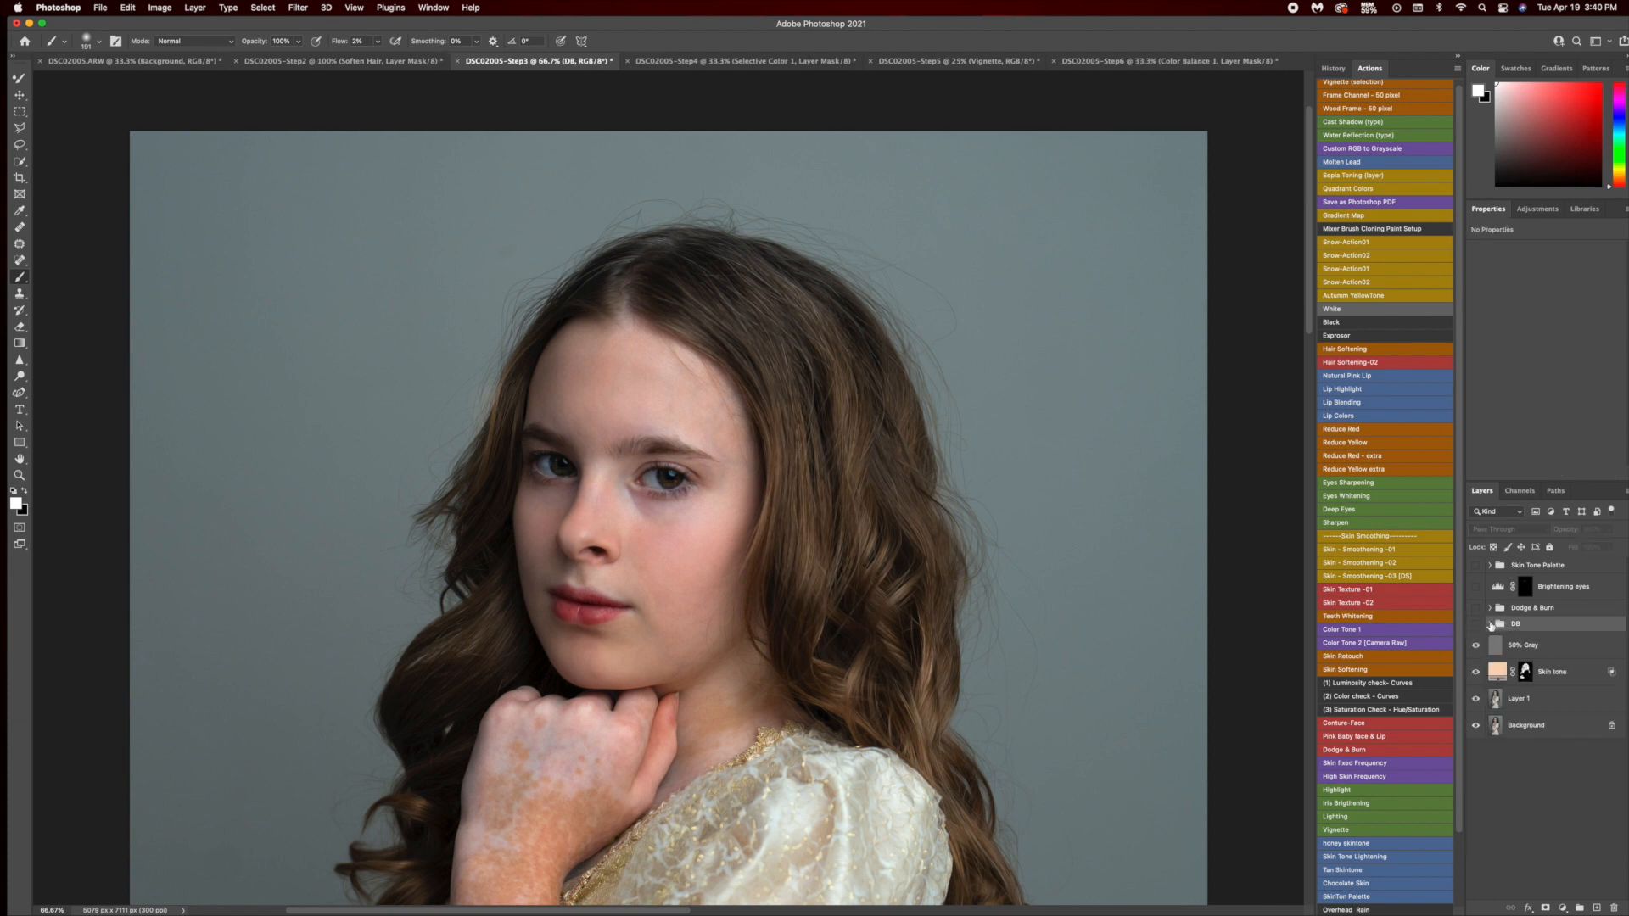
drag(1537, 631, 1614, 908)
drag(1568, 644, 1613, 907)
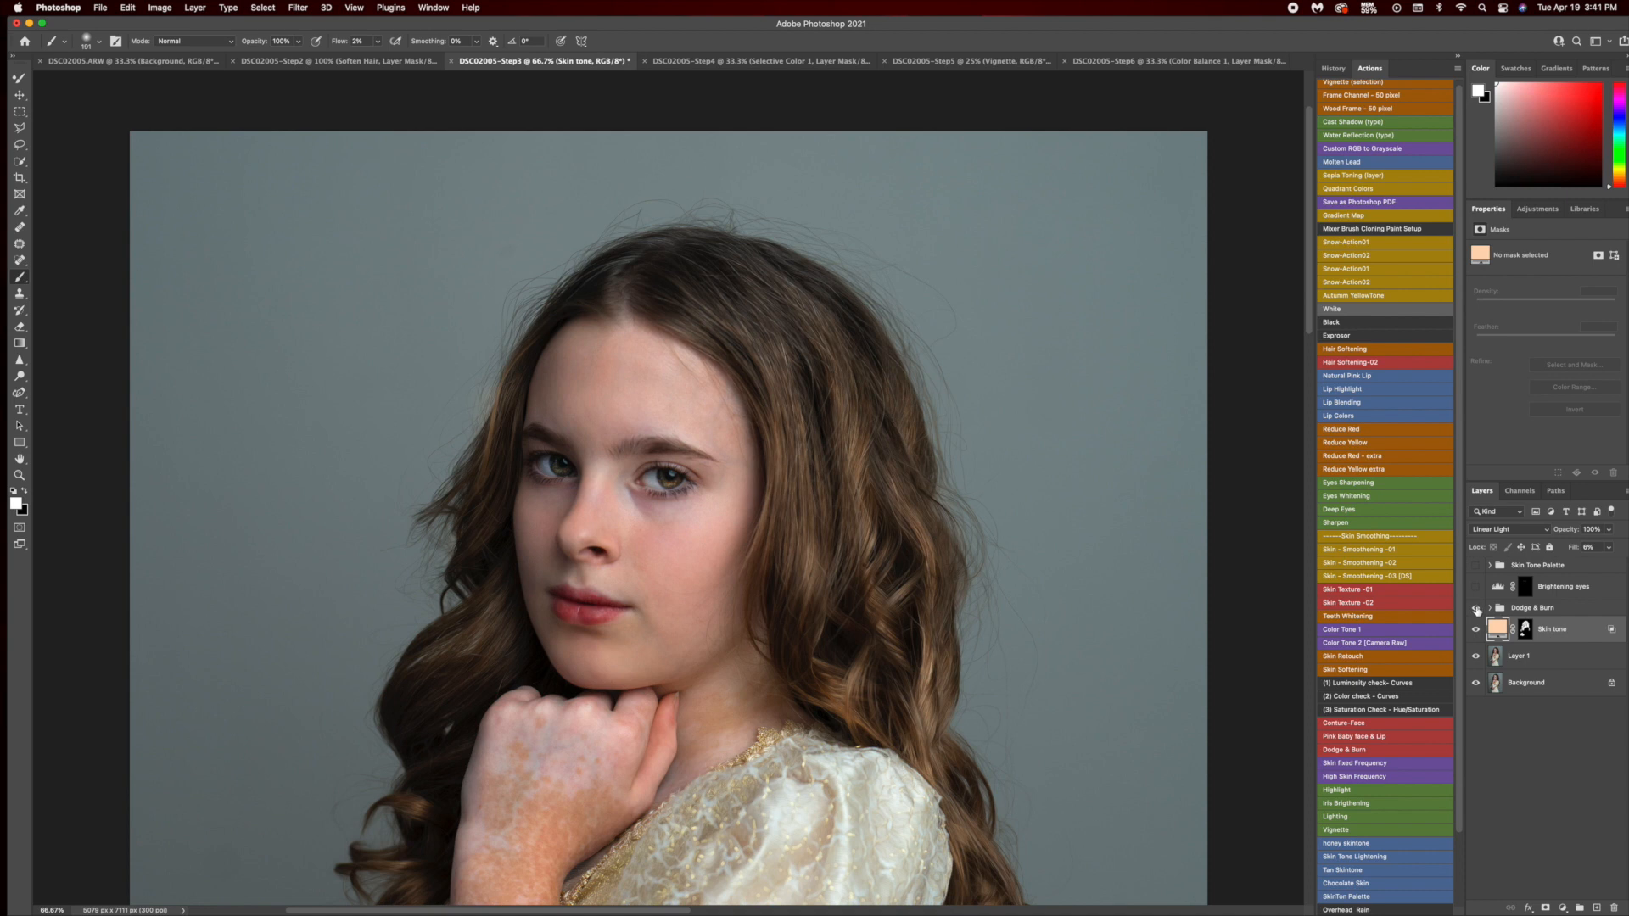
click(1477, 609)
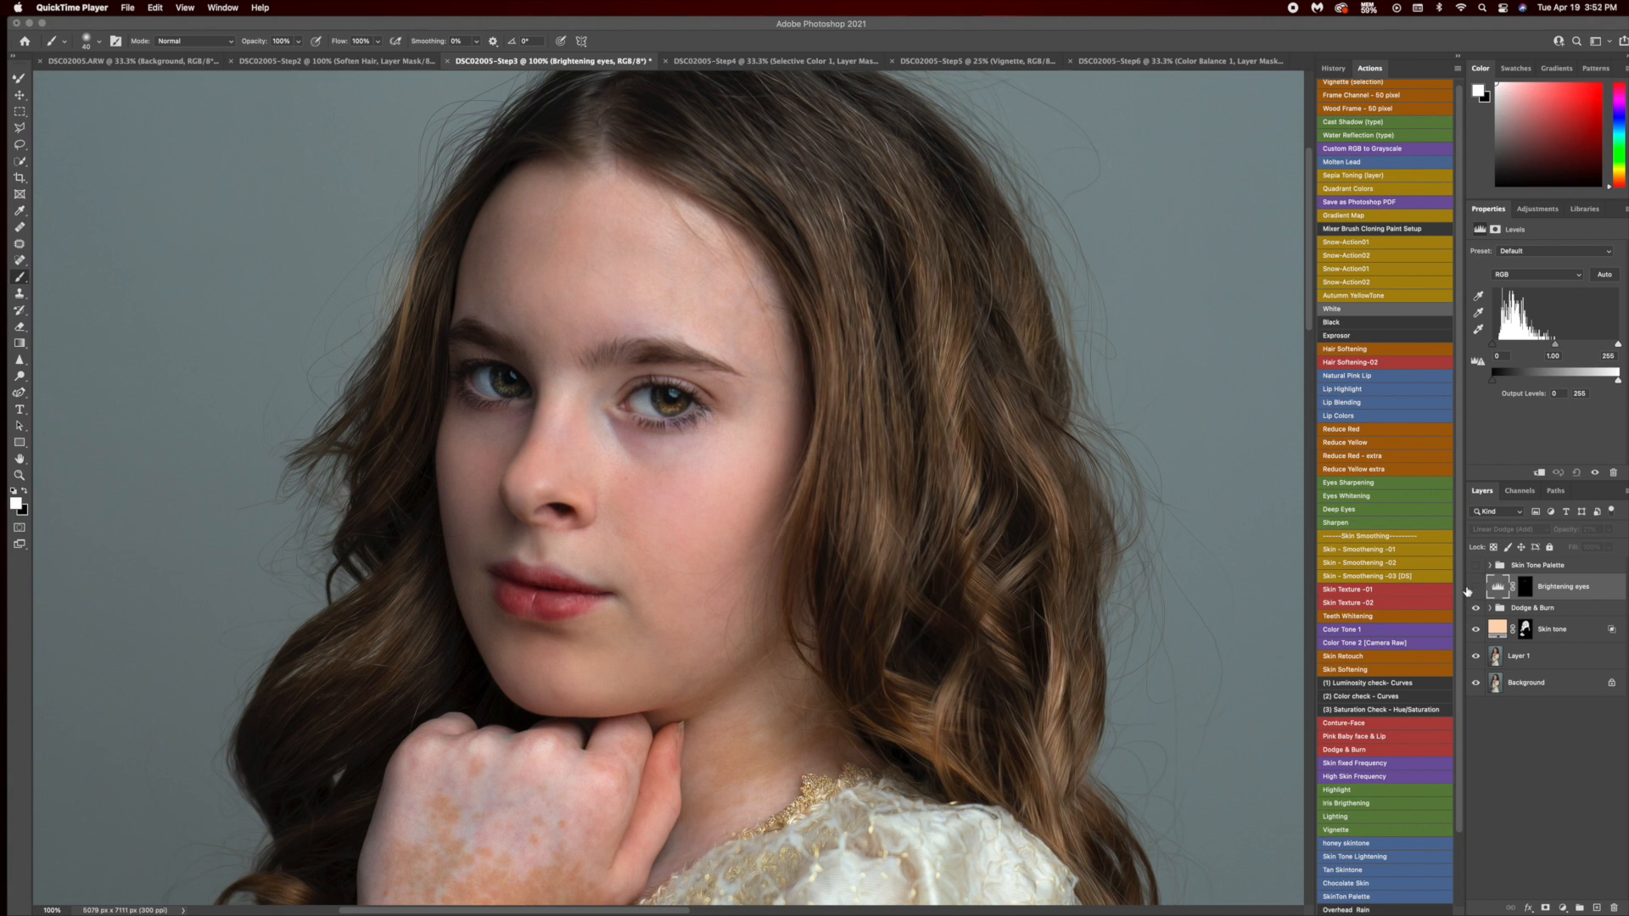
Try a Levels adjustment layer in Linear Dodge (Add) mode above Brightening eyes and discard it.
click(1563, 909)
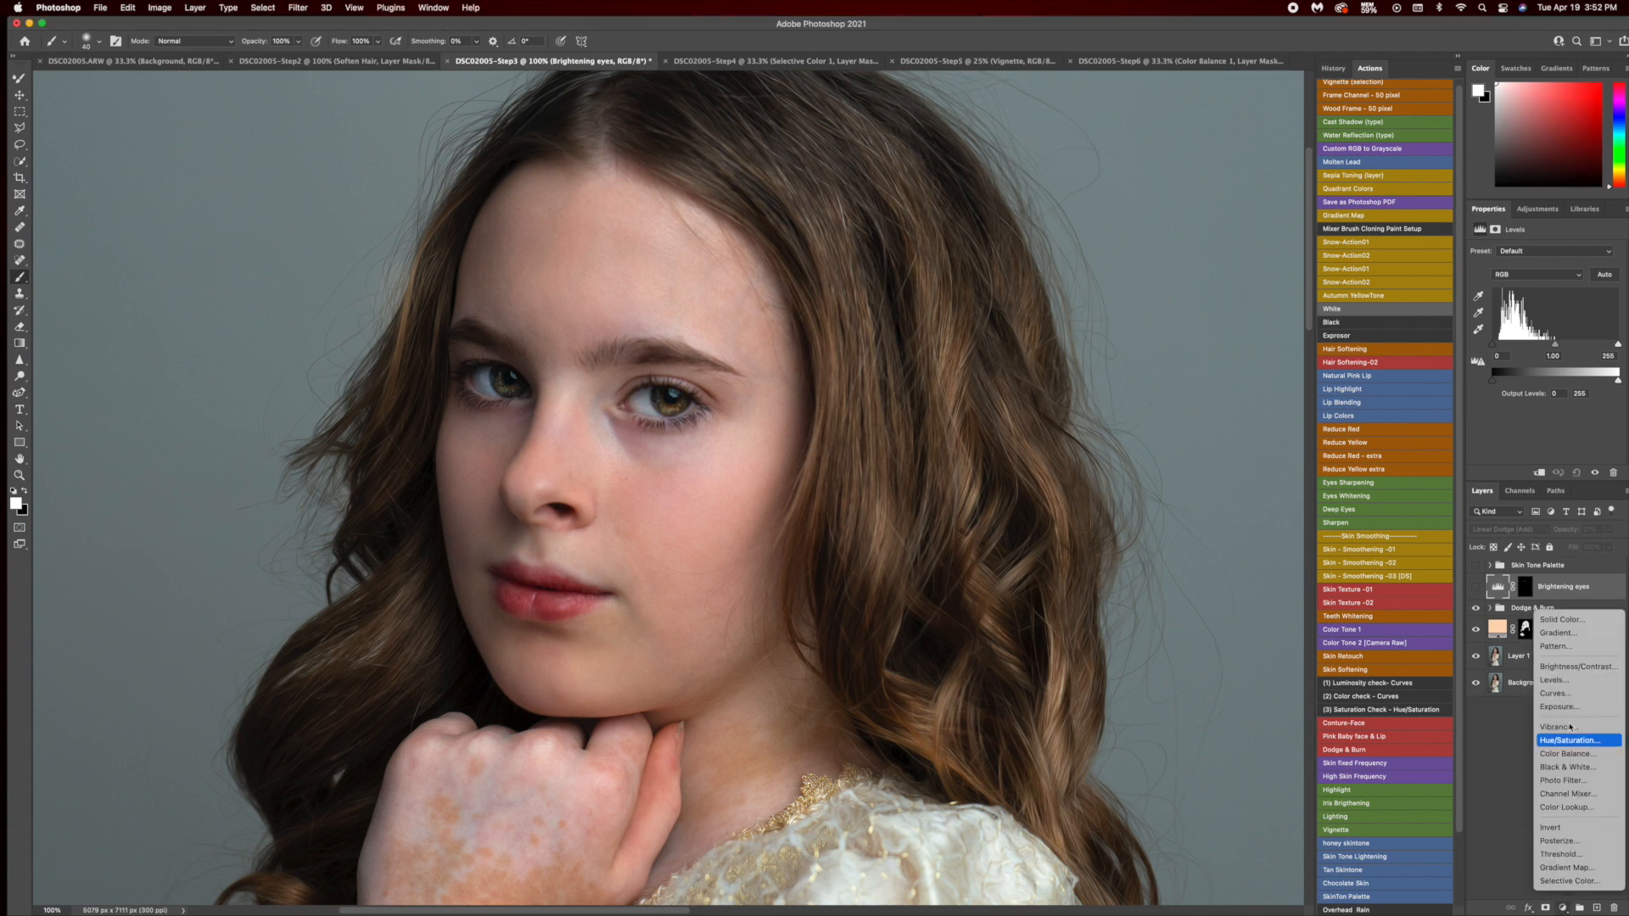
click(1558, 681)
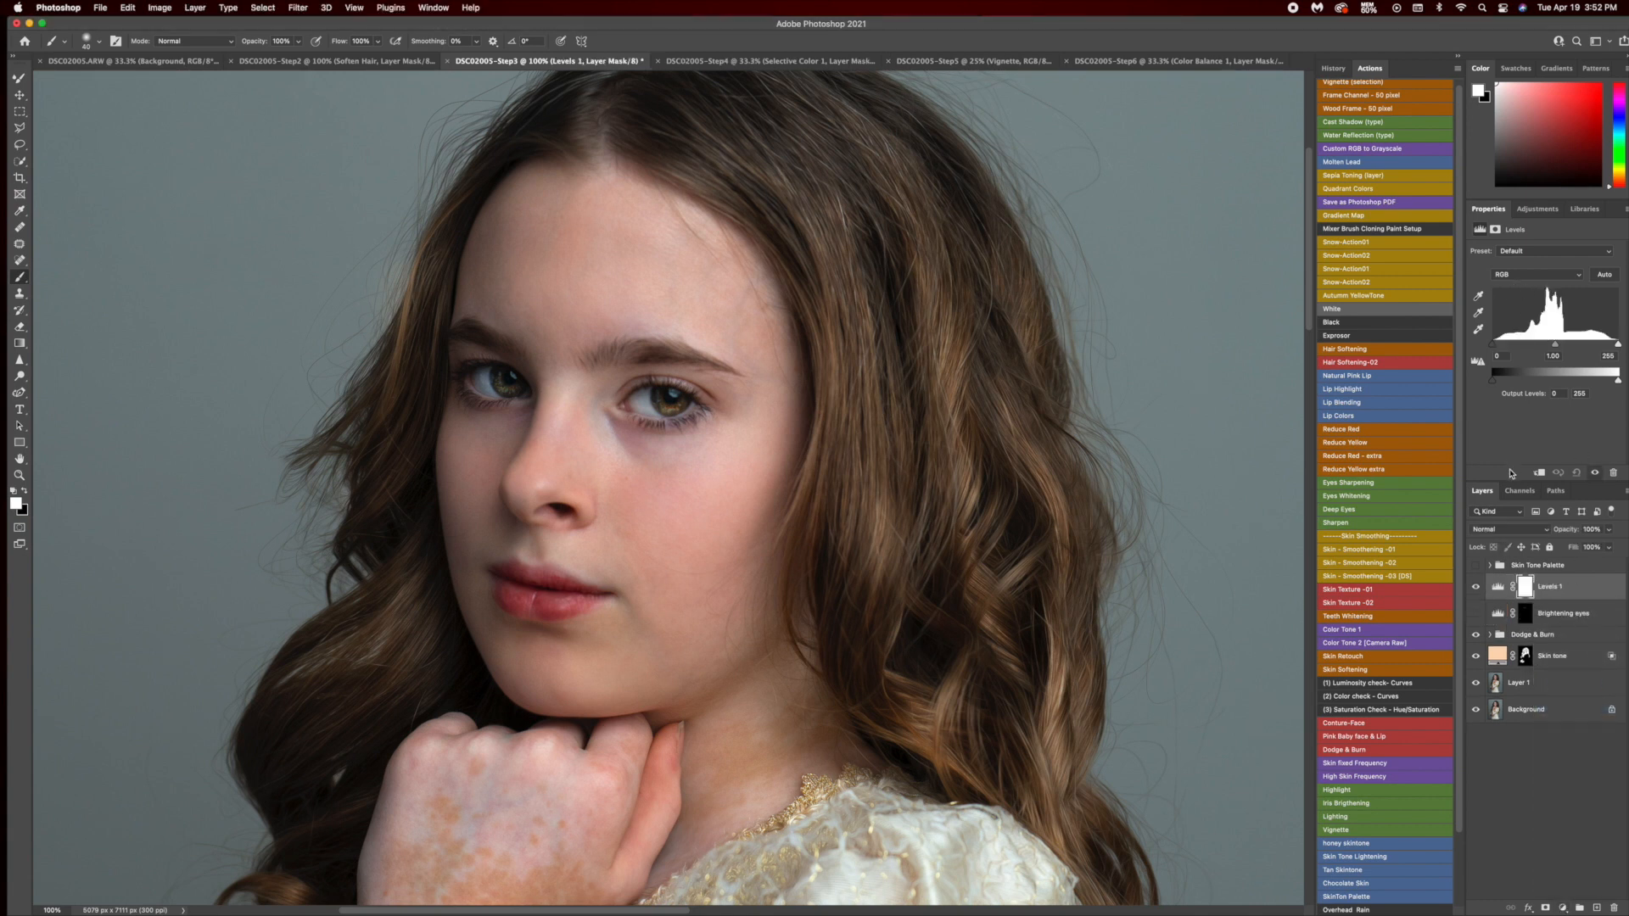
click(1485, 530)
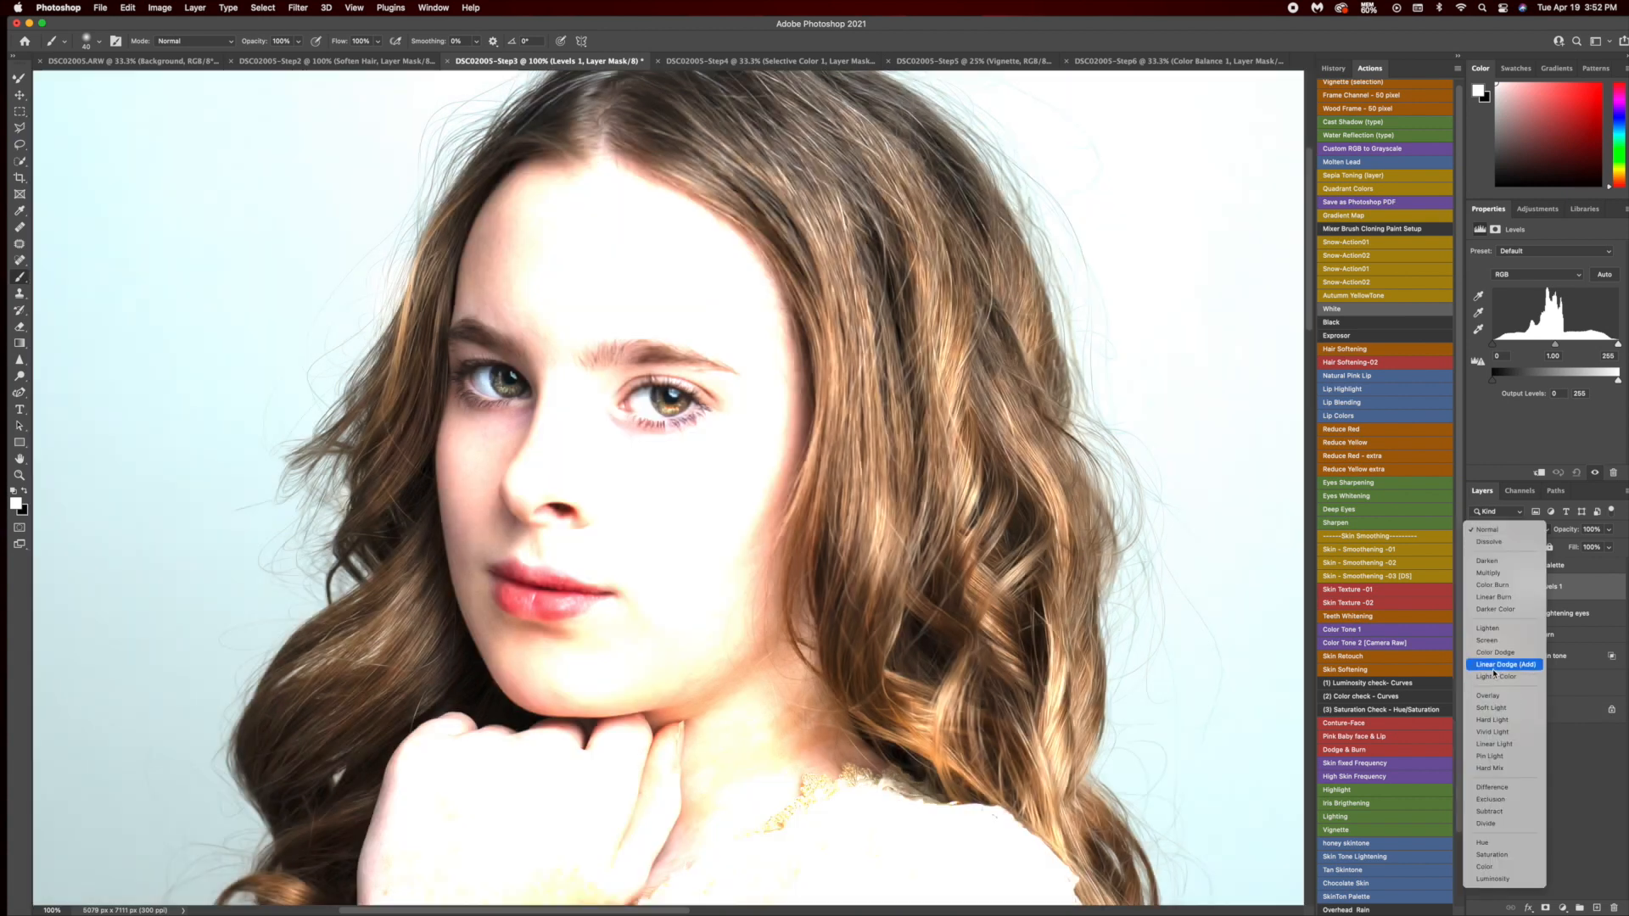
click(1495, 666)
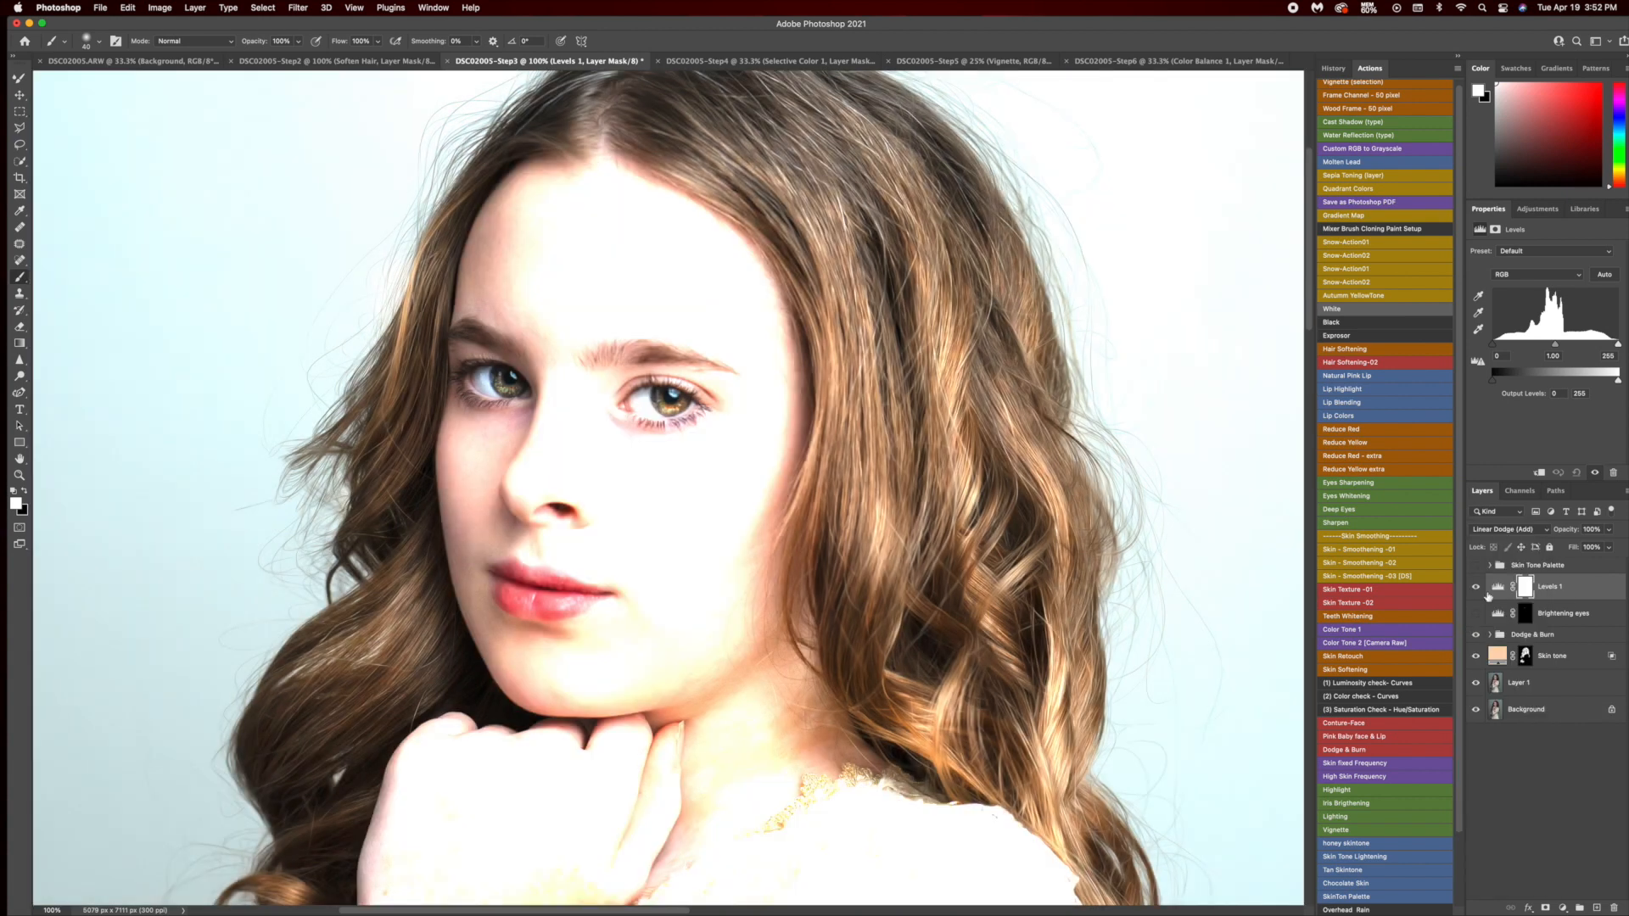
drag(1574, 593, 1612, 907)
Show the Brightening eyes layer, target its mask and toggle the layer to compare the eyes.
click(1476, 586)
click(1500, 588)
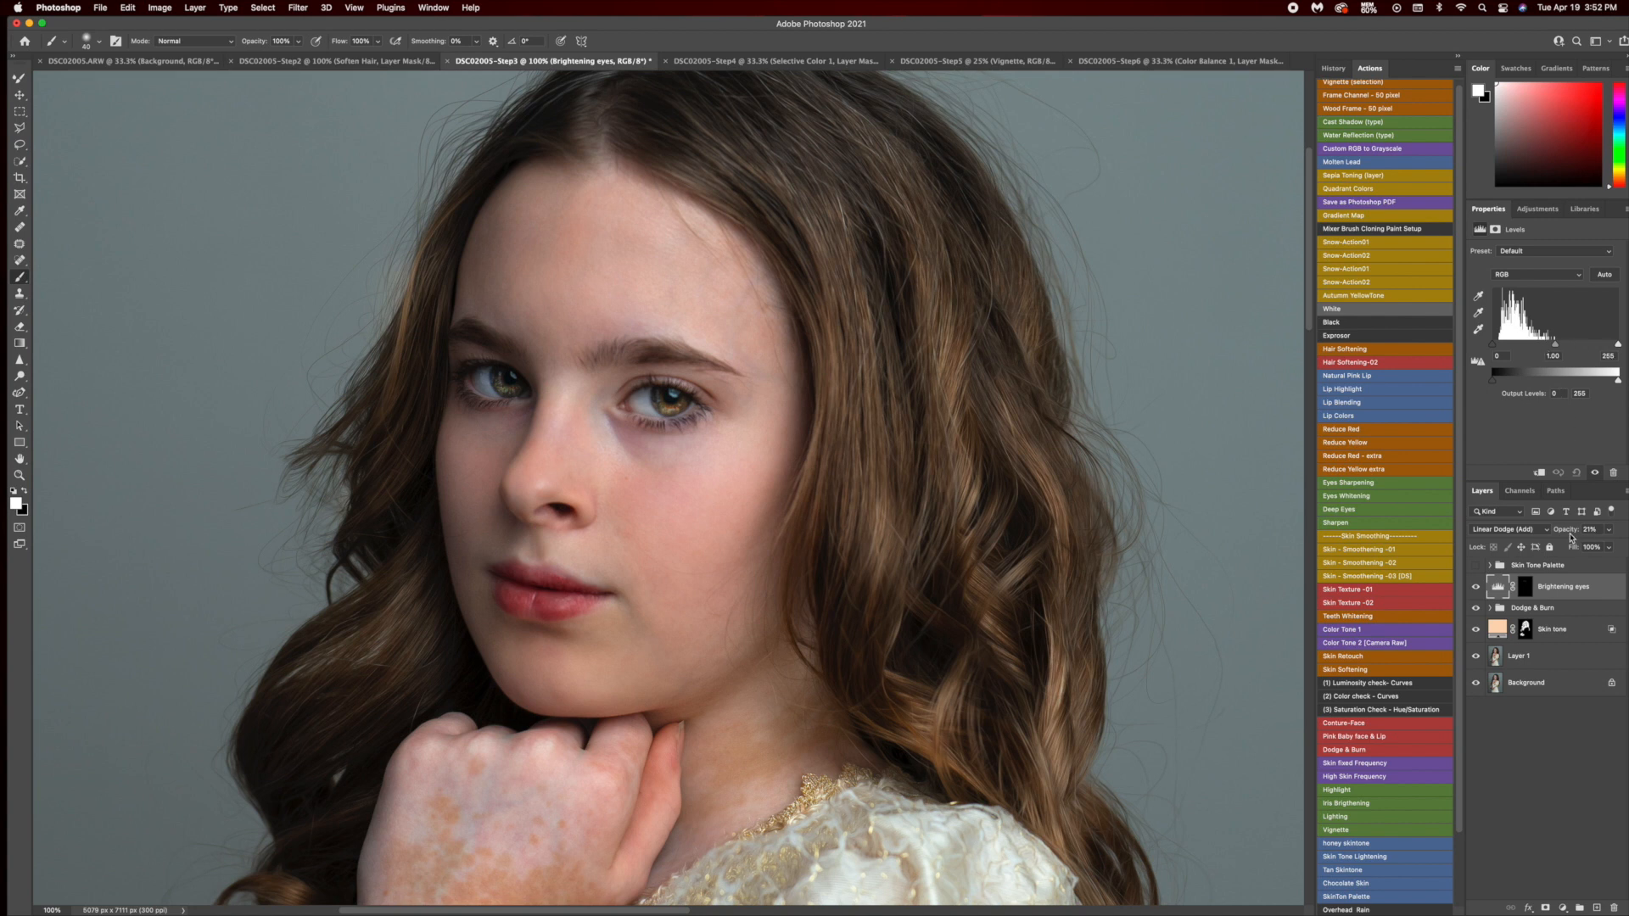
click(1523, 589)
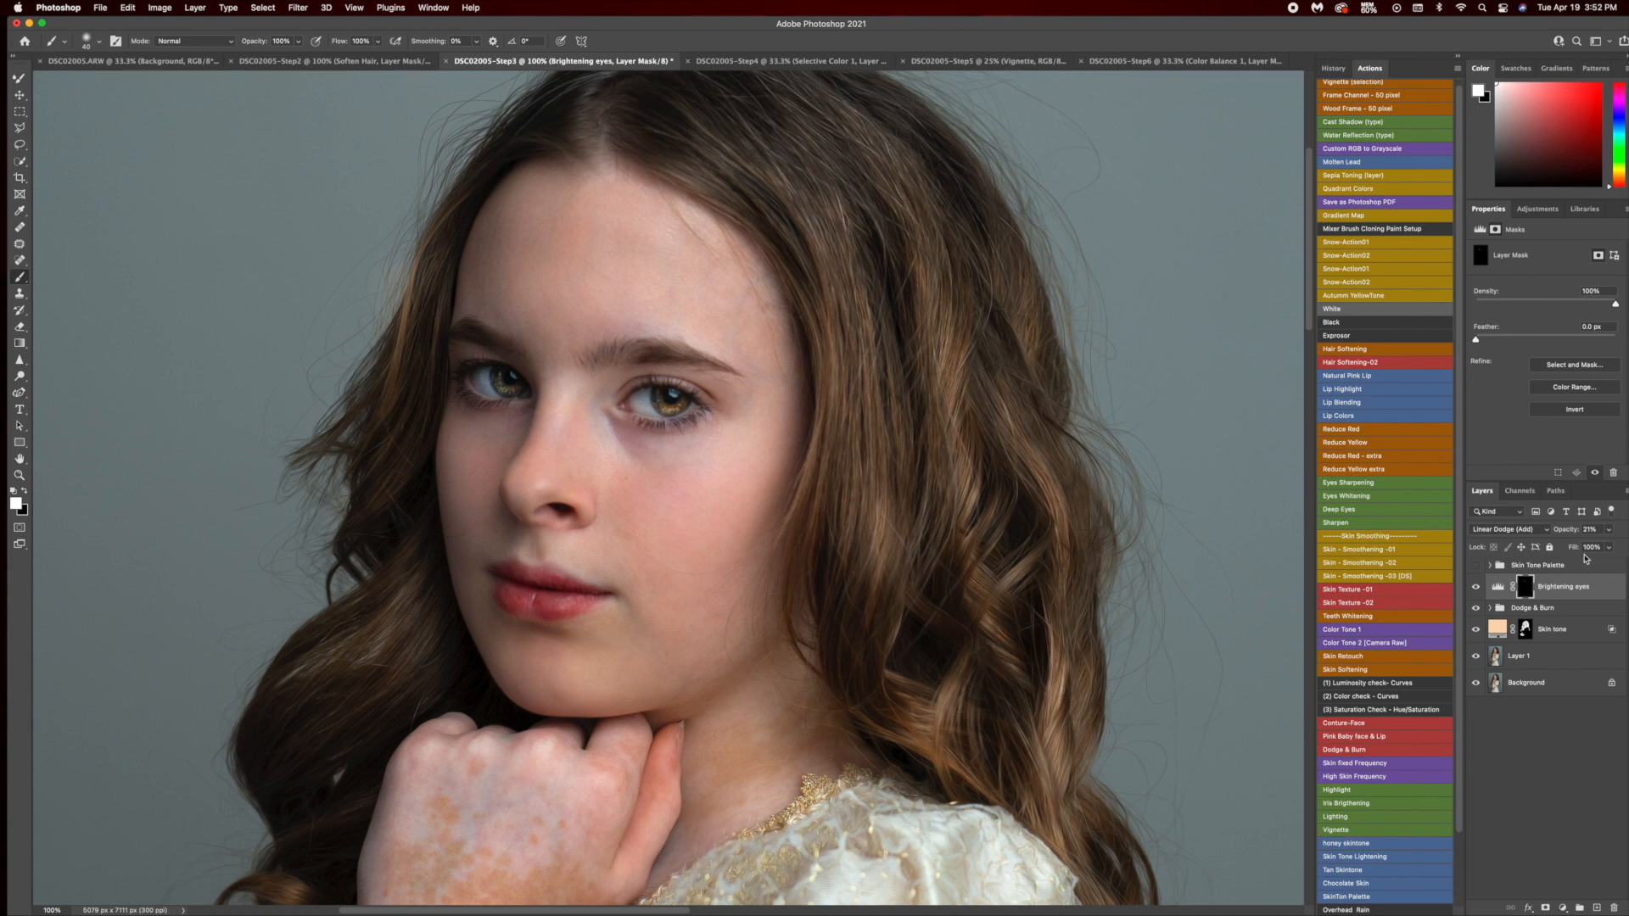
click(1476, 587)
click(1476, 587)
Add a Solid Color fill layer with hex d19d5f above the Brightening eyes layer.
scroll(1463, 746, down, 3)
scroll(1463, 774, down, 5)
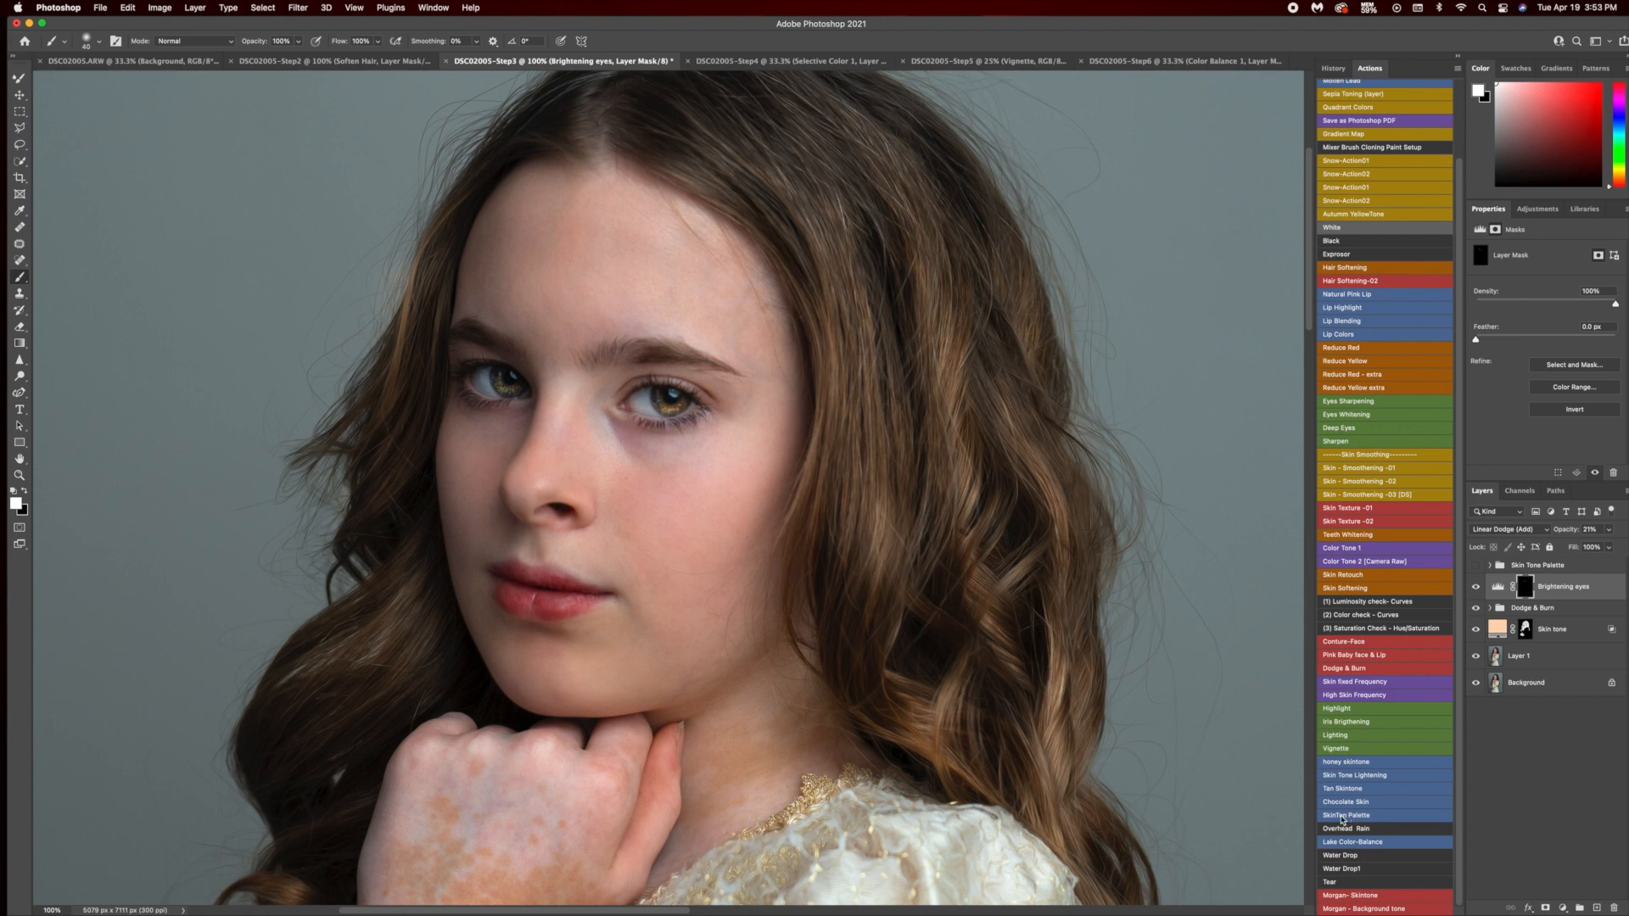
click(1343, 818)
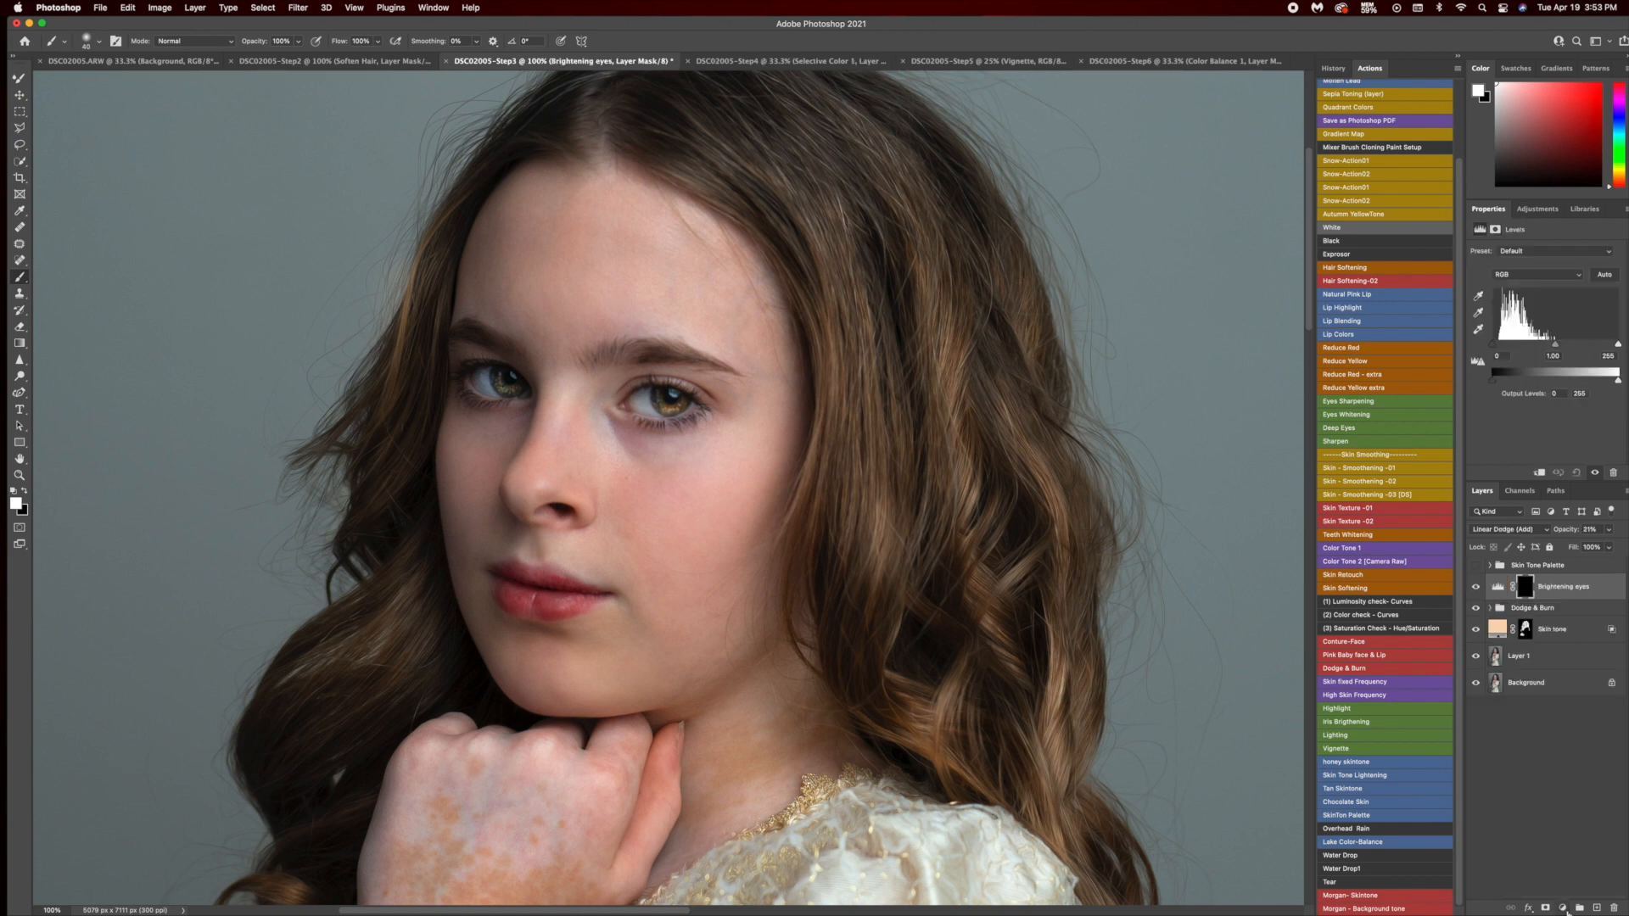
click(1562, 908)
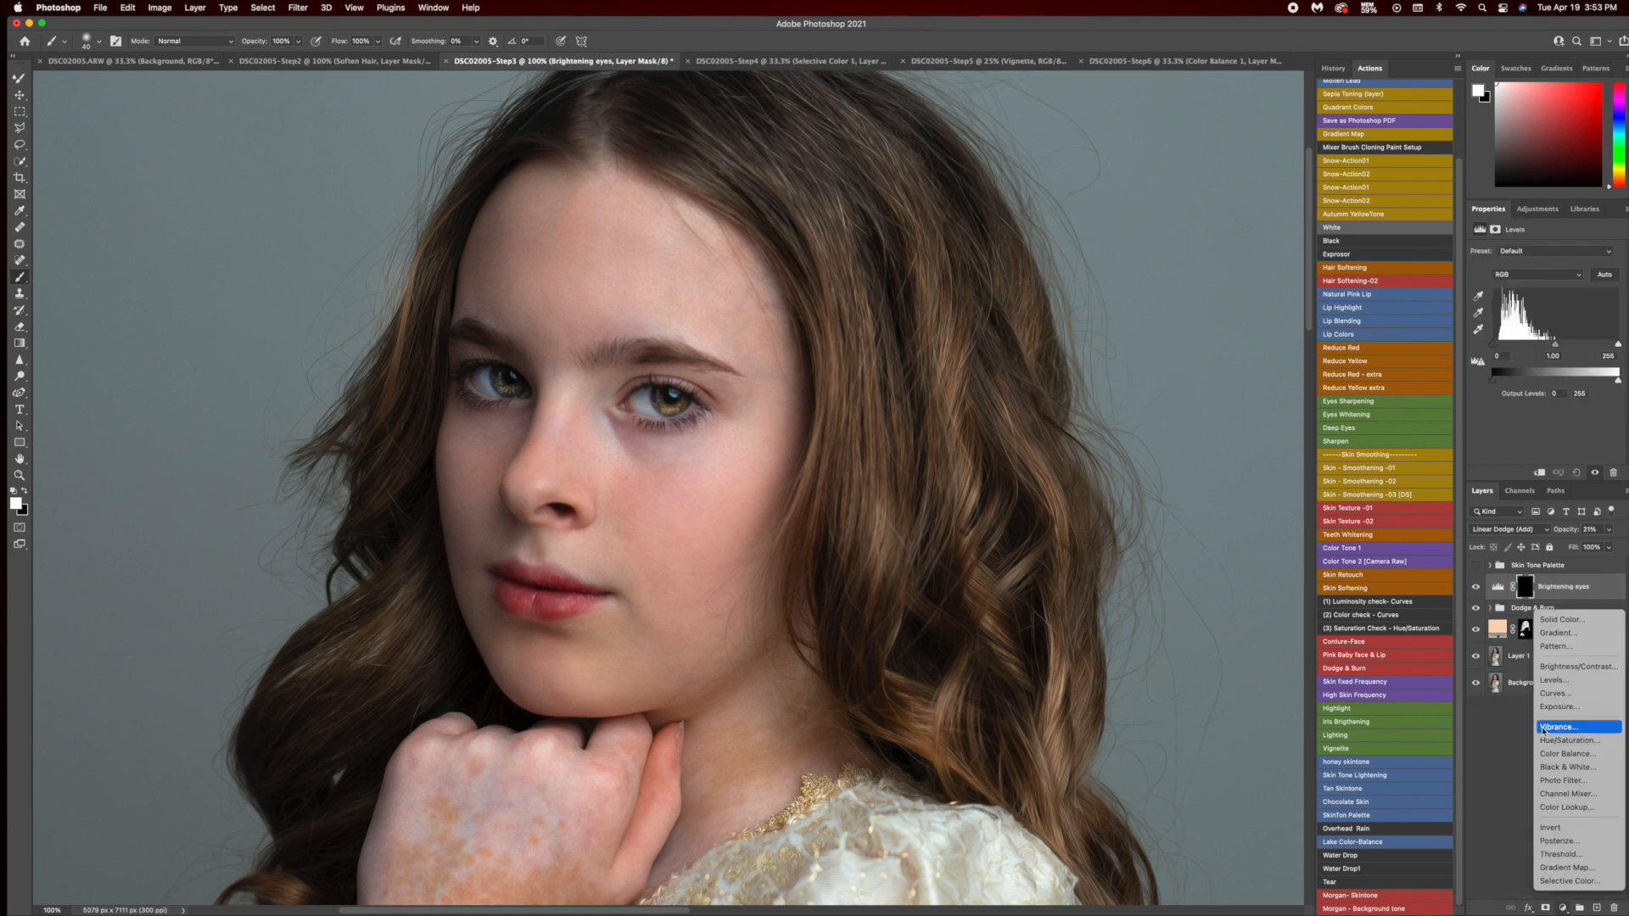
click(1587, 620)
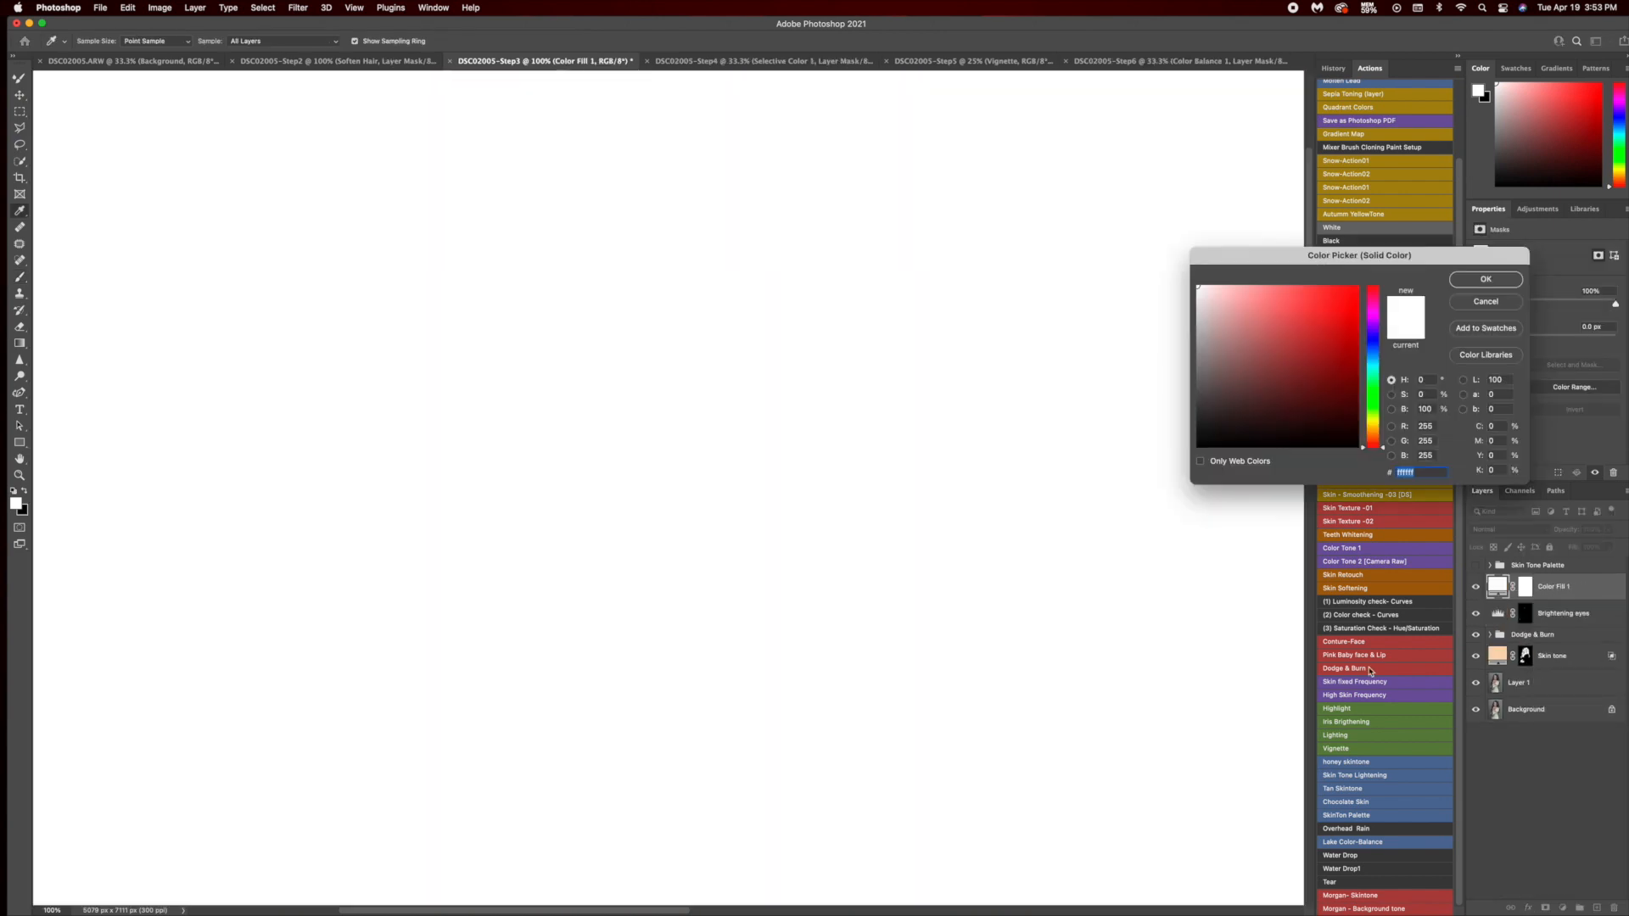
text(d19d5f)
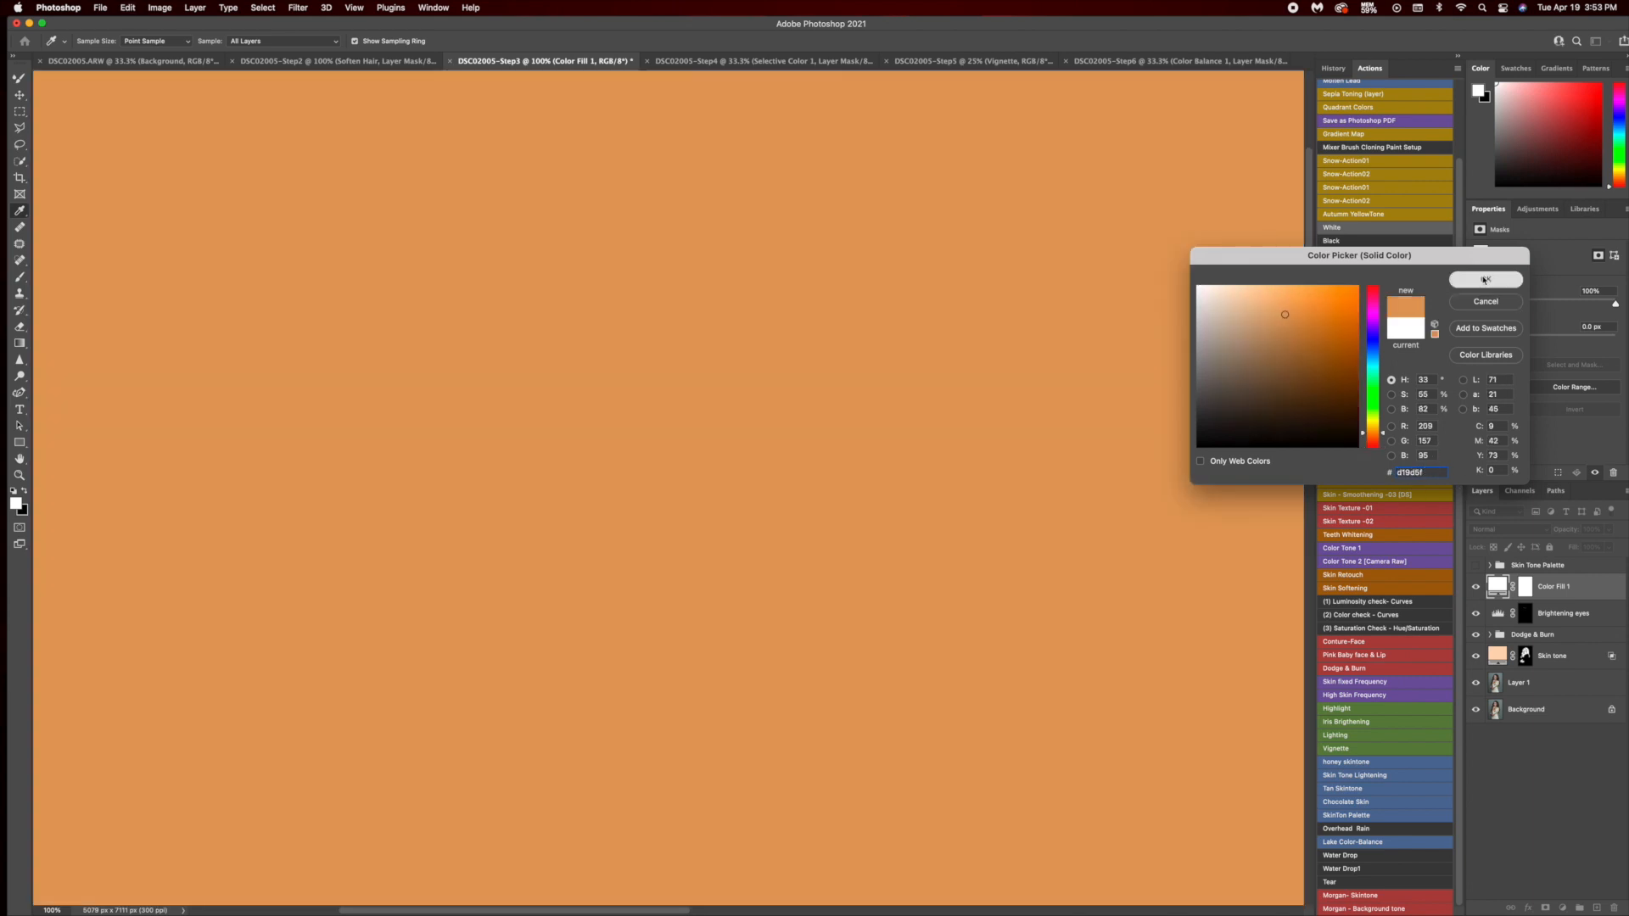
click(1483, 280)
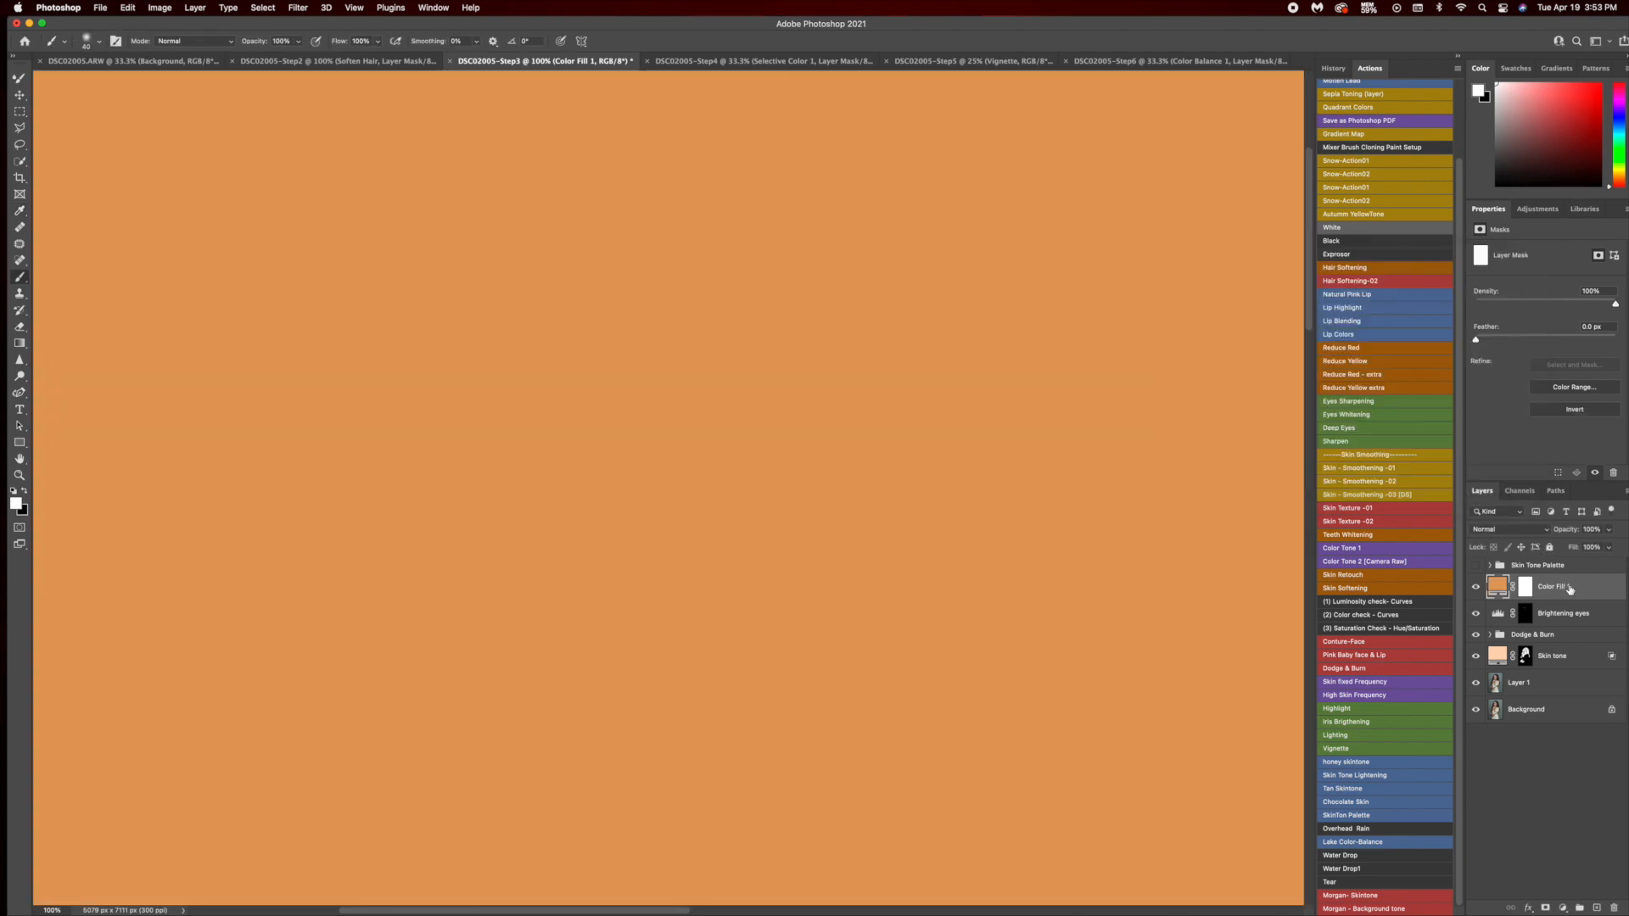
Set the orange fill layer's blend mode to Soft Light and its opacity to 40%.
click(1508, 532)
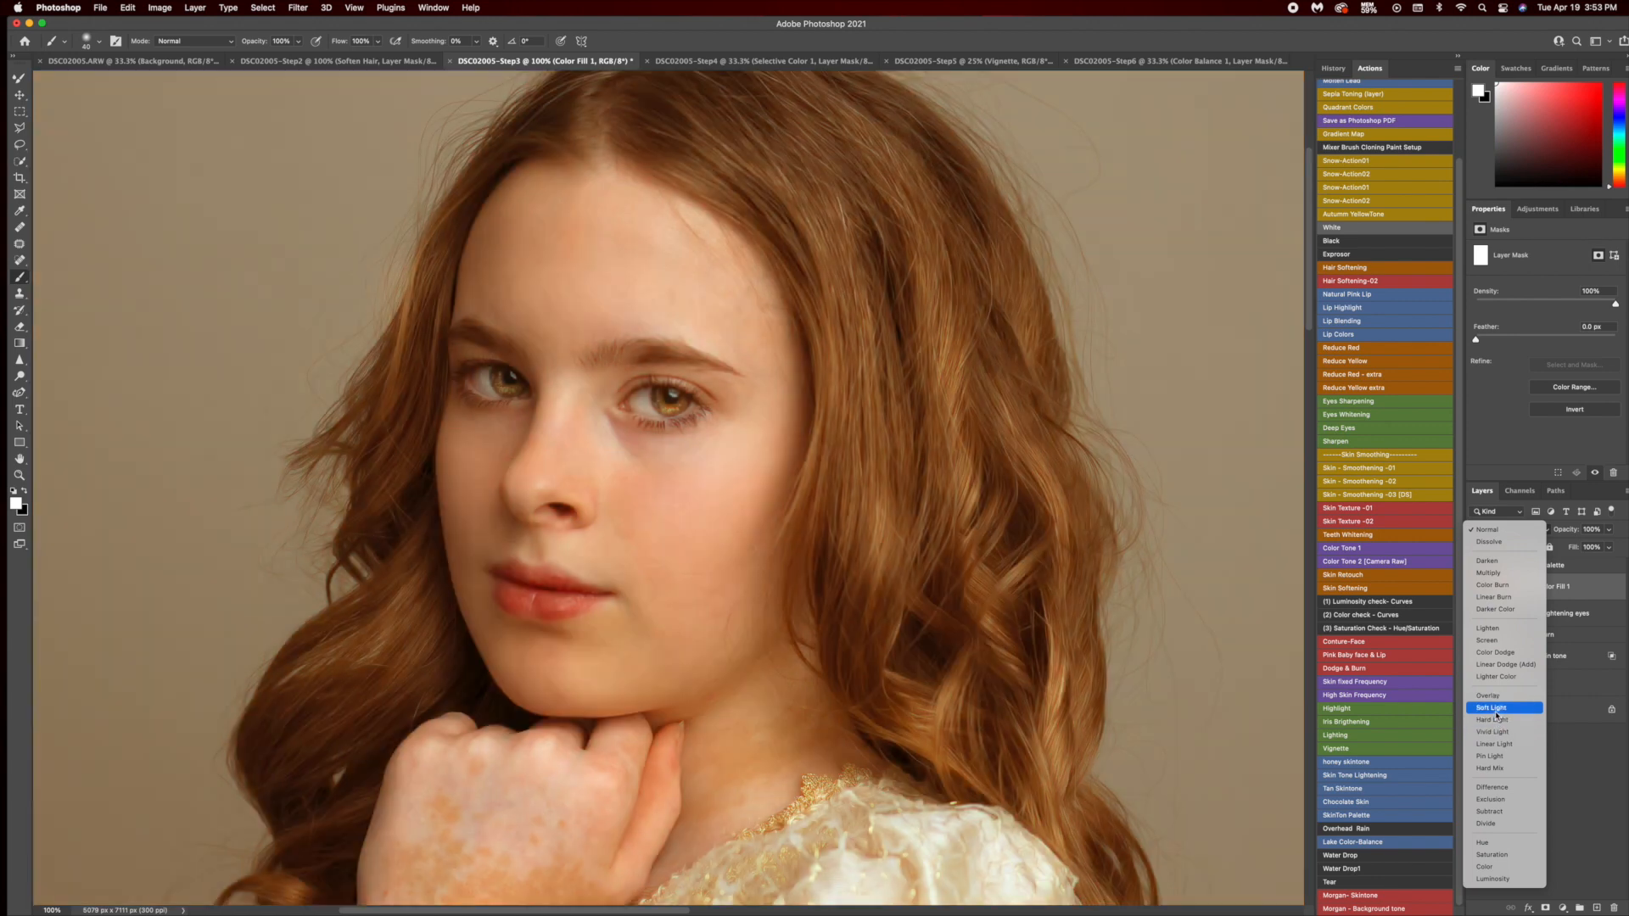
click(1492, 707)
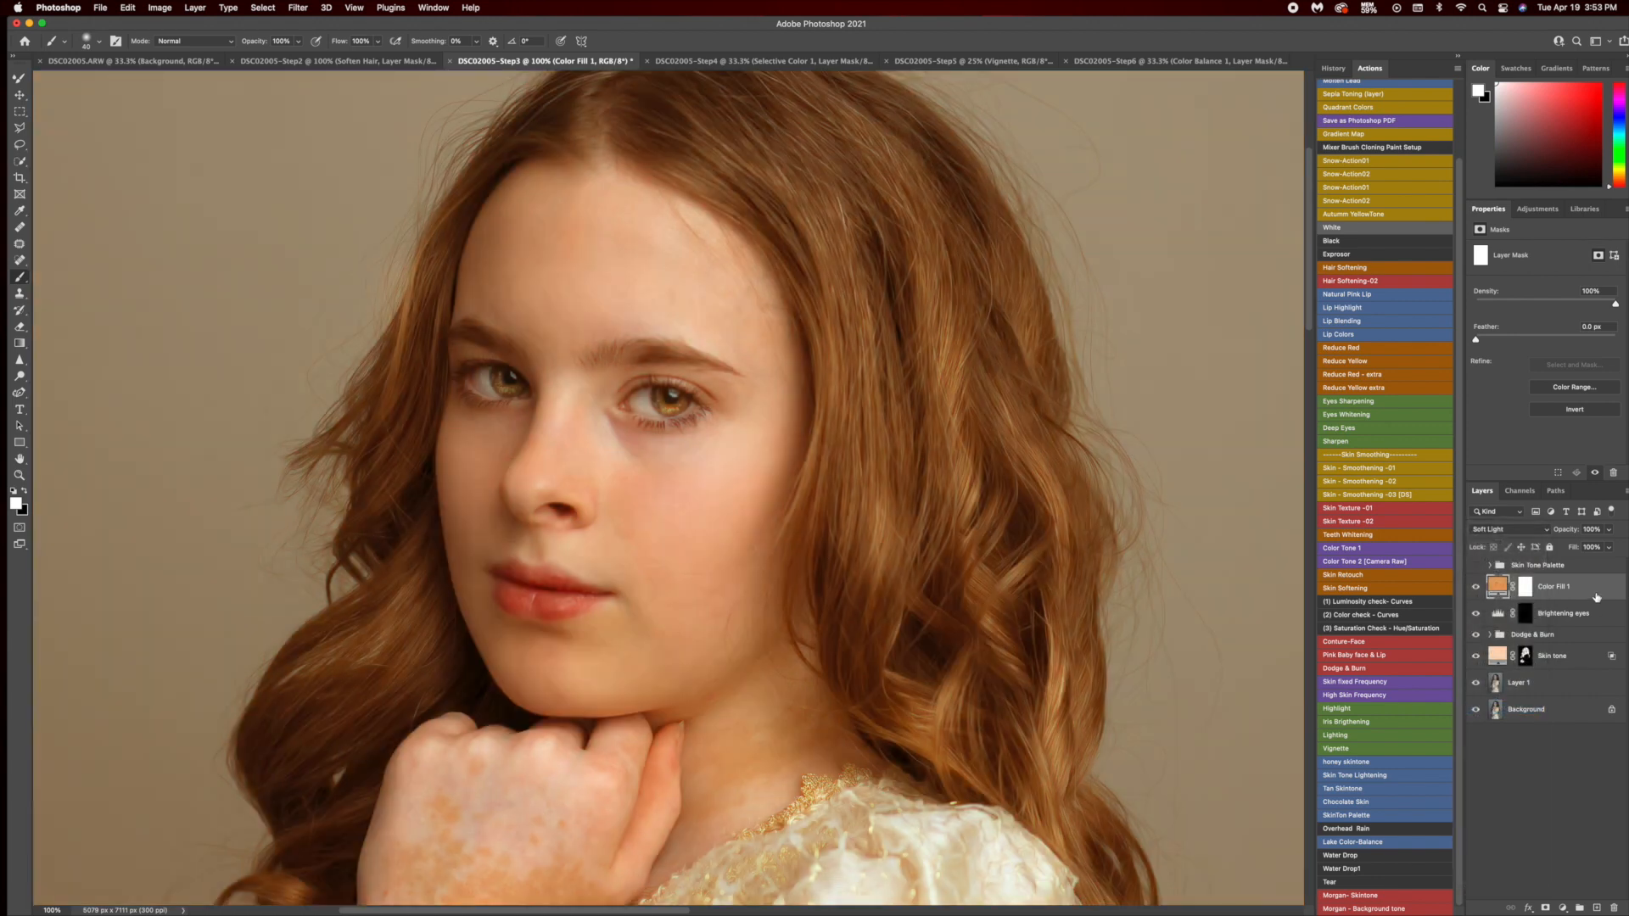
double_click(1596, 597)
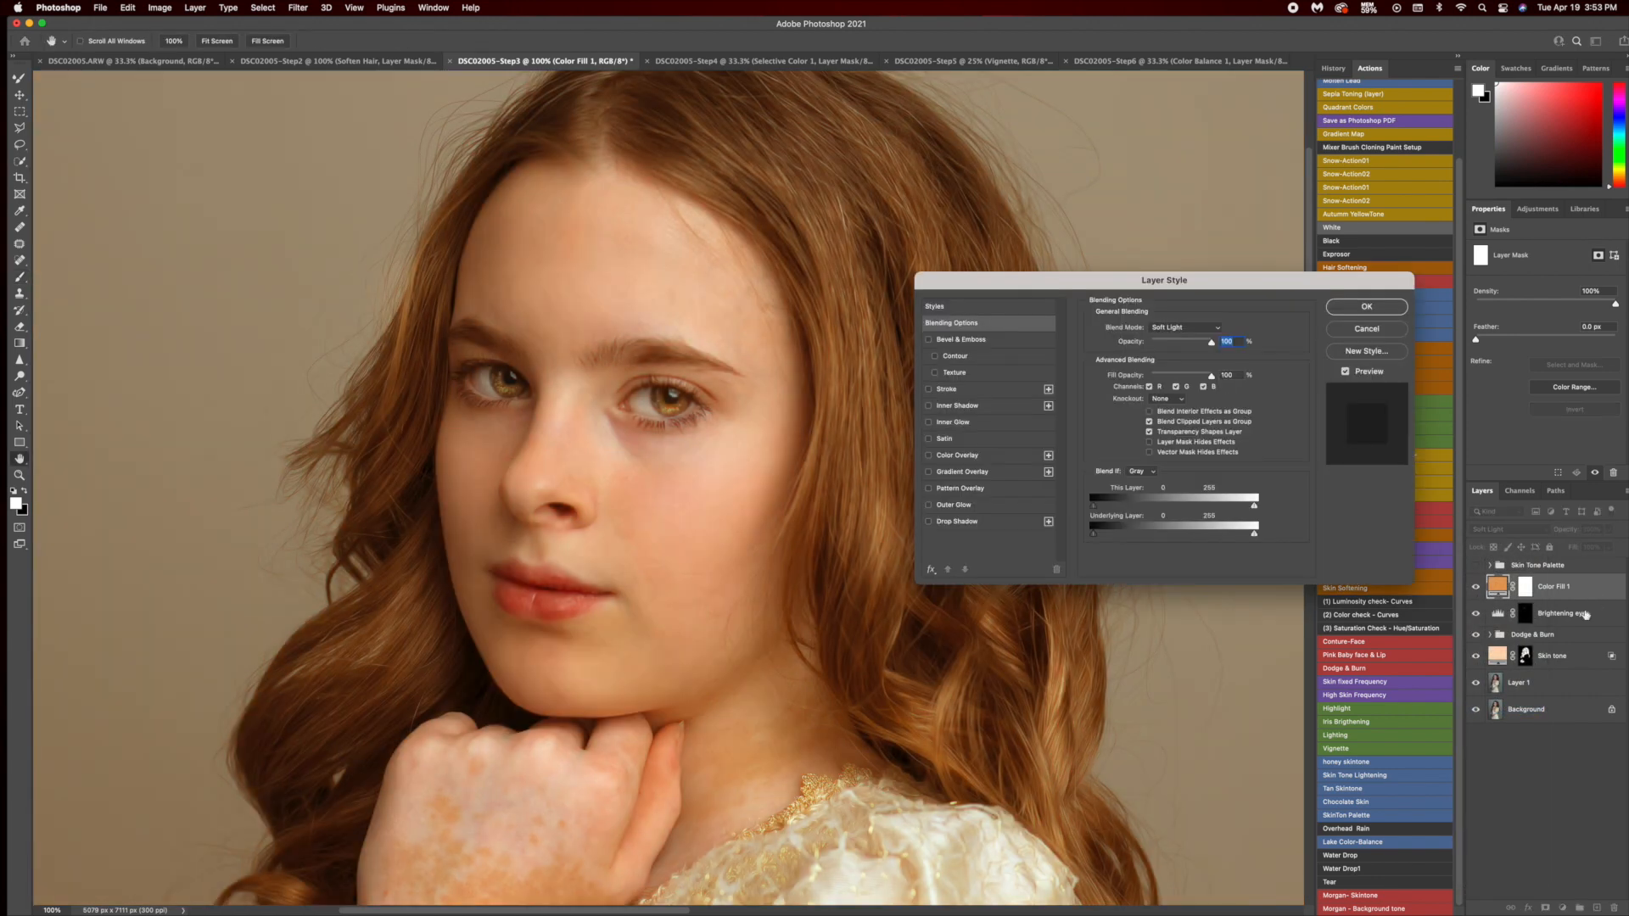
text(40)
key(Return)
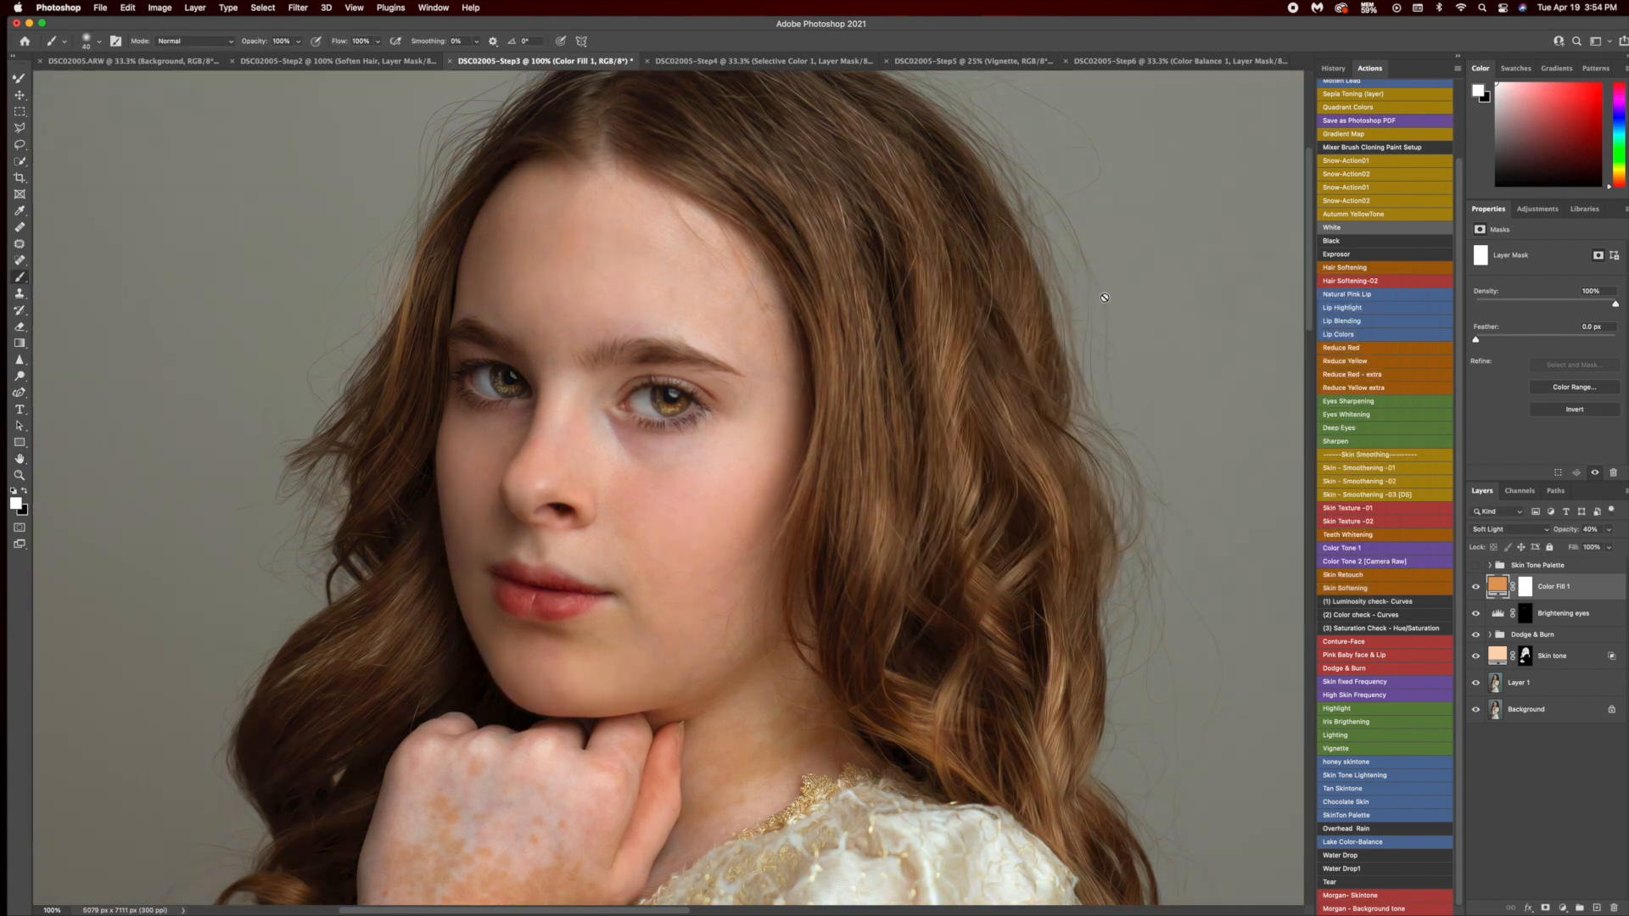
Raise the black Underlying Layer limit in the orange fill's Blend If settings to protect the image's shadows.
click(1526, 587)
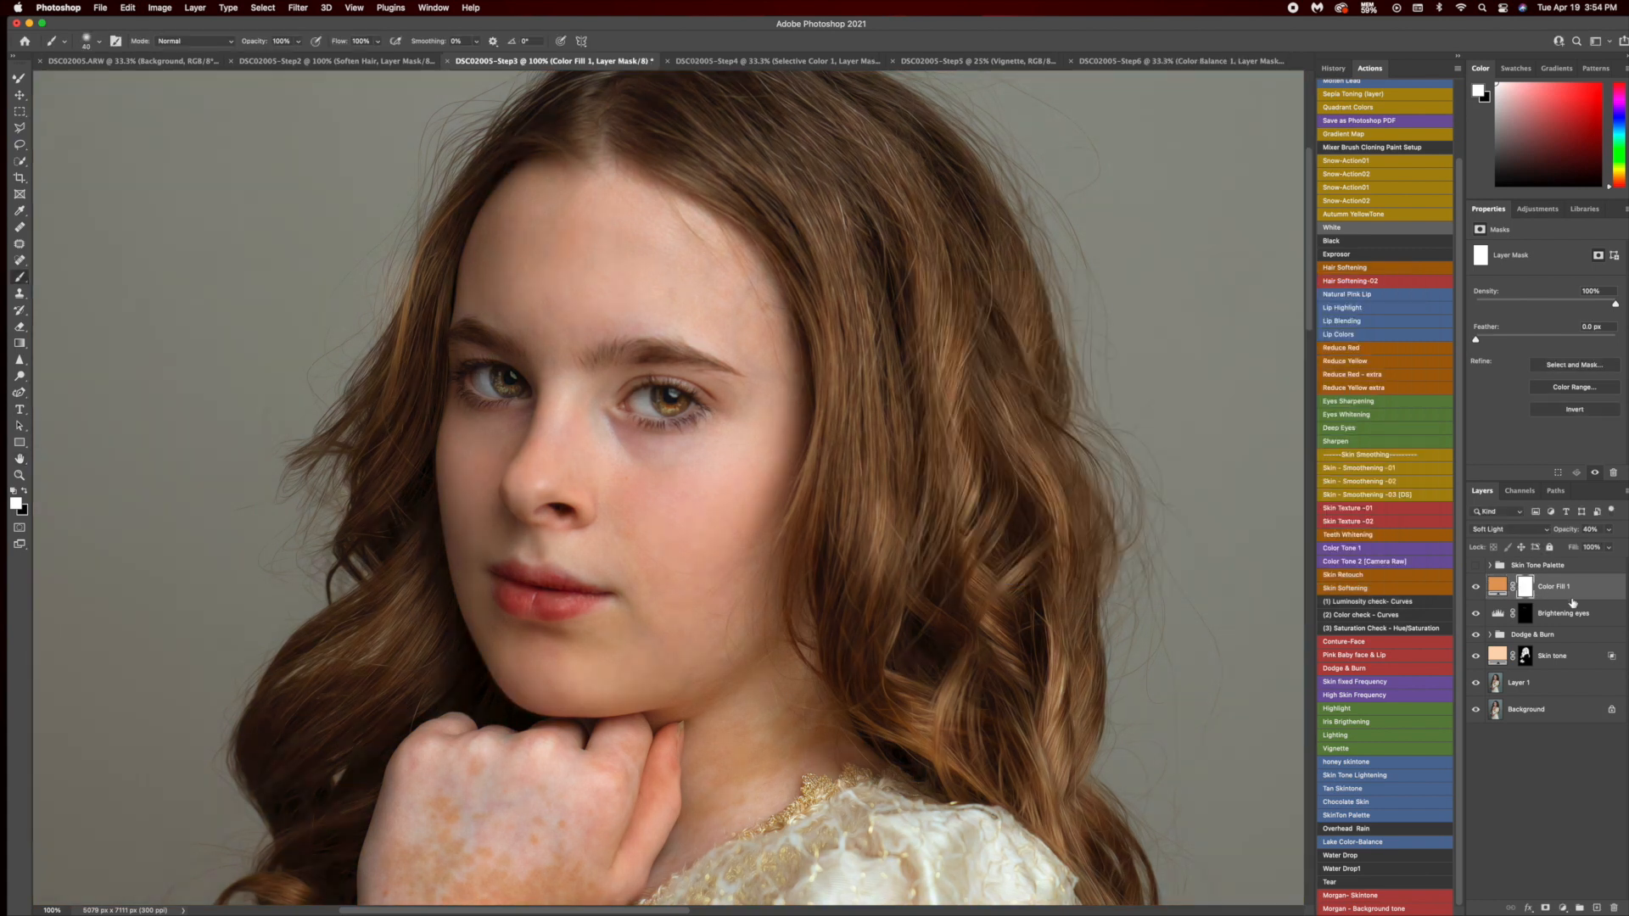
click(1602, 592)
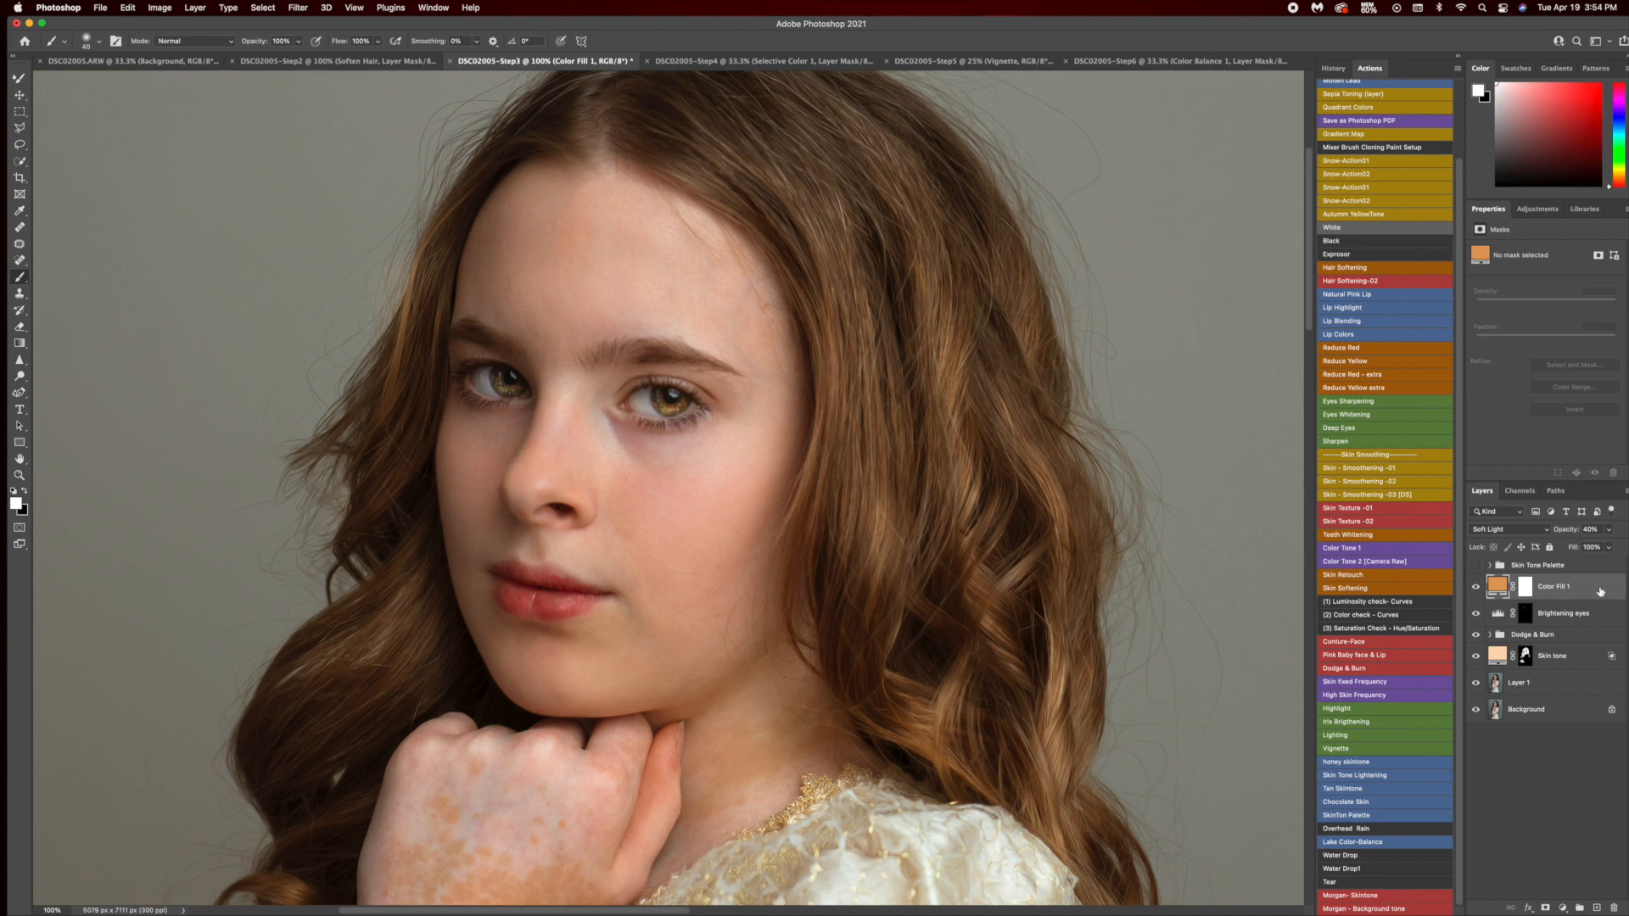
double_click(1598, 592)
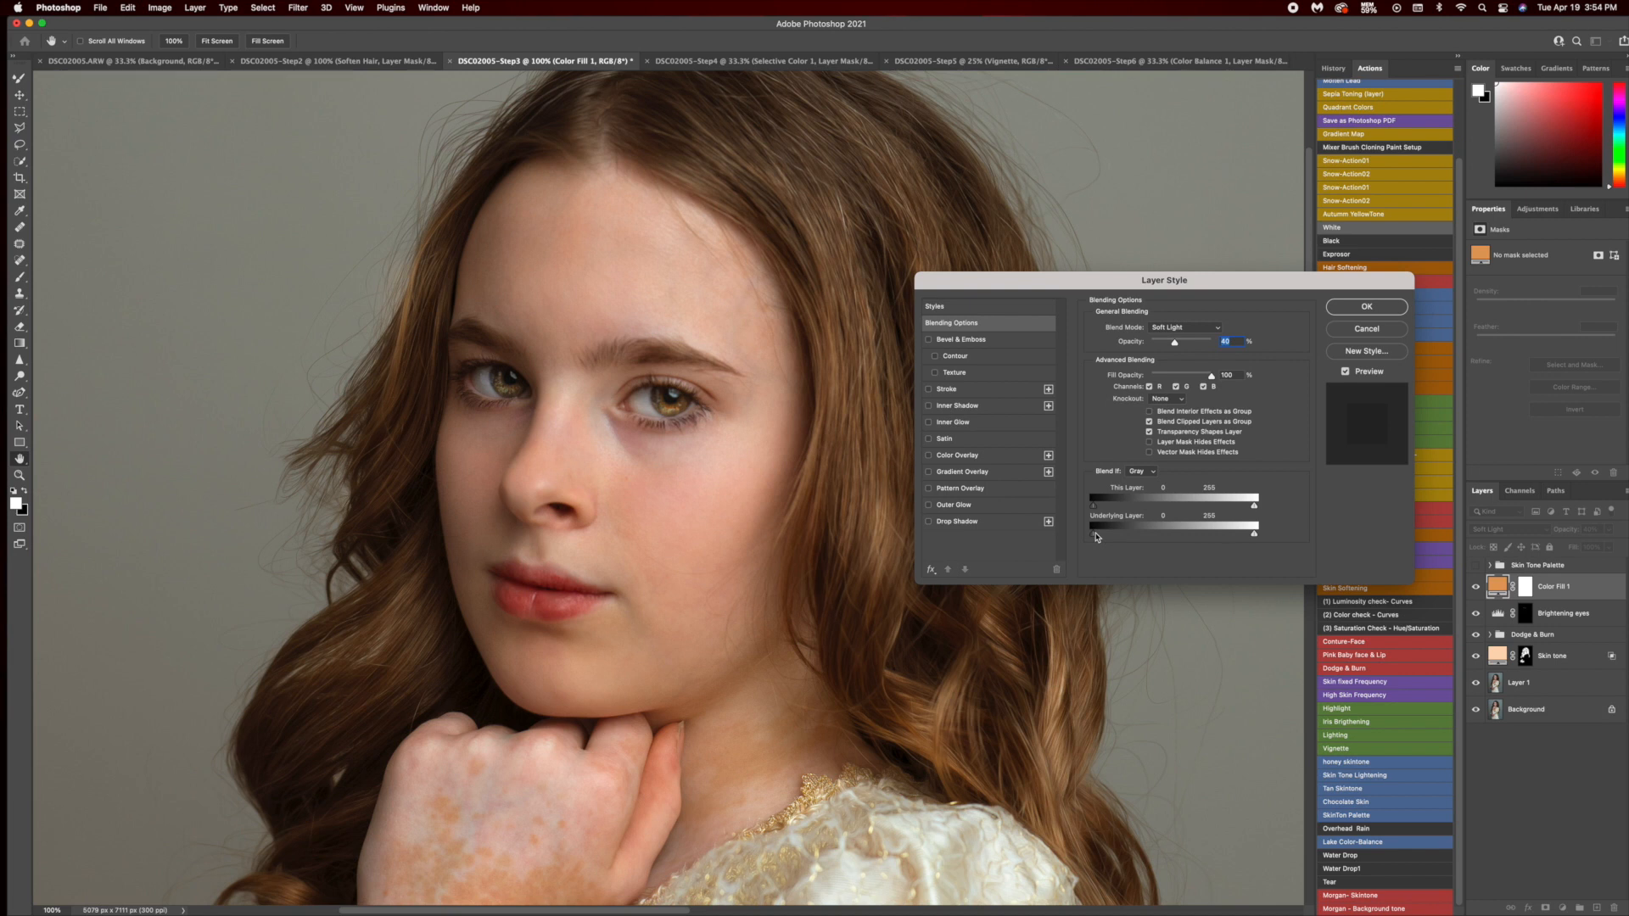
drag(1094, 536, 1126, 540)
click(1348, 306)
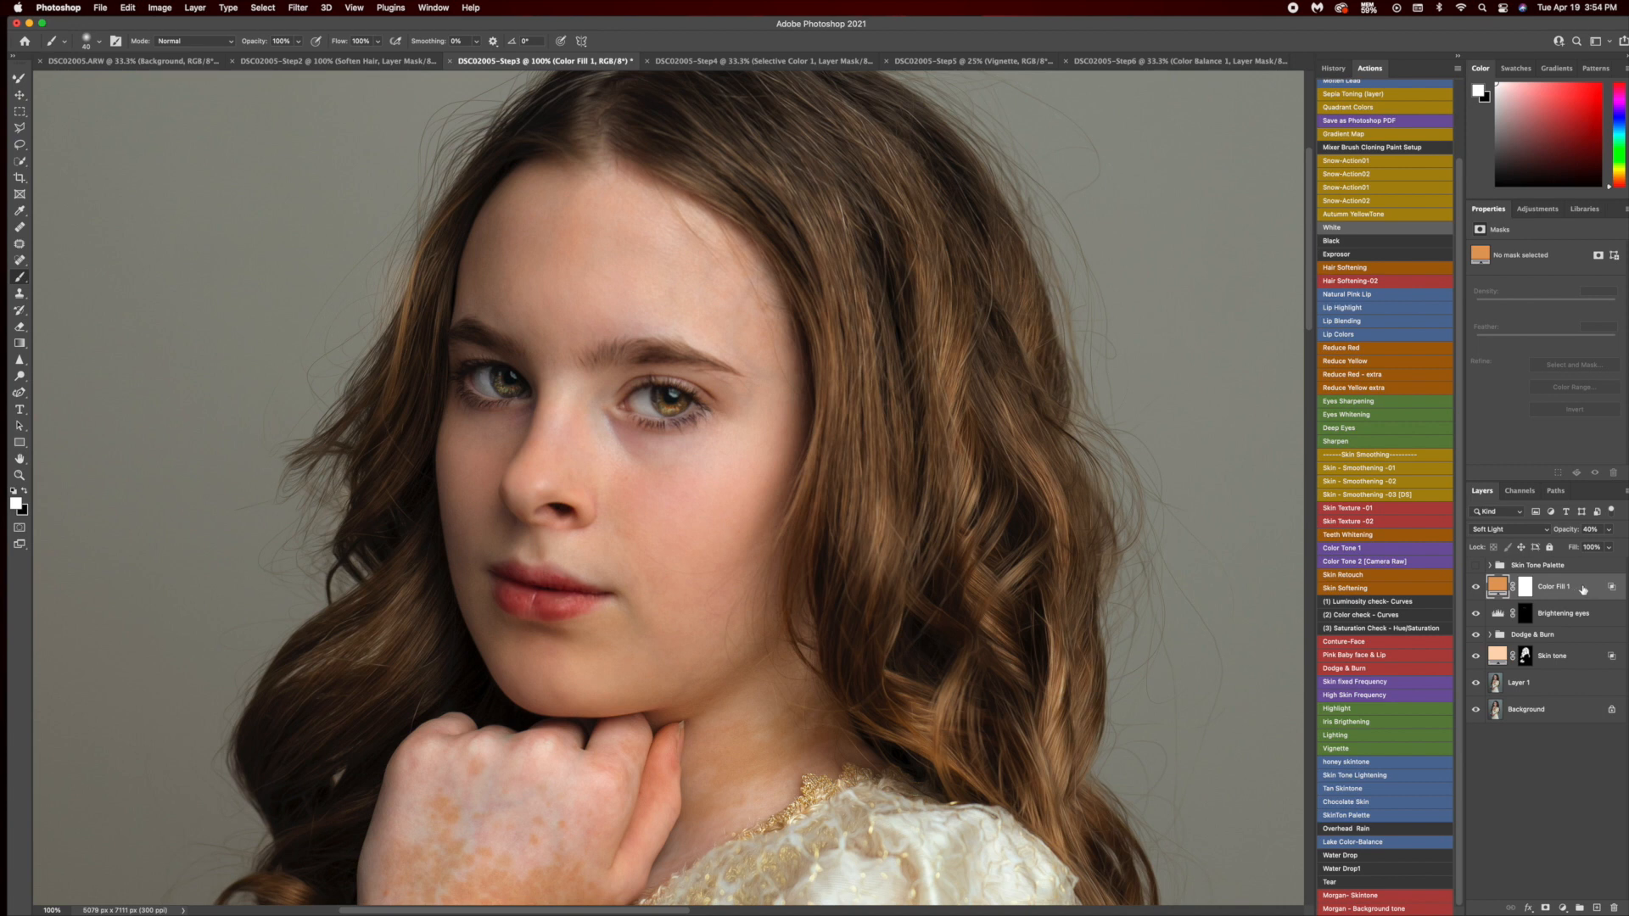
Duplicate the orange fill layer and change the copy's color to the paler skin tone d4b299.
key(super+j)
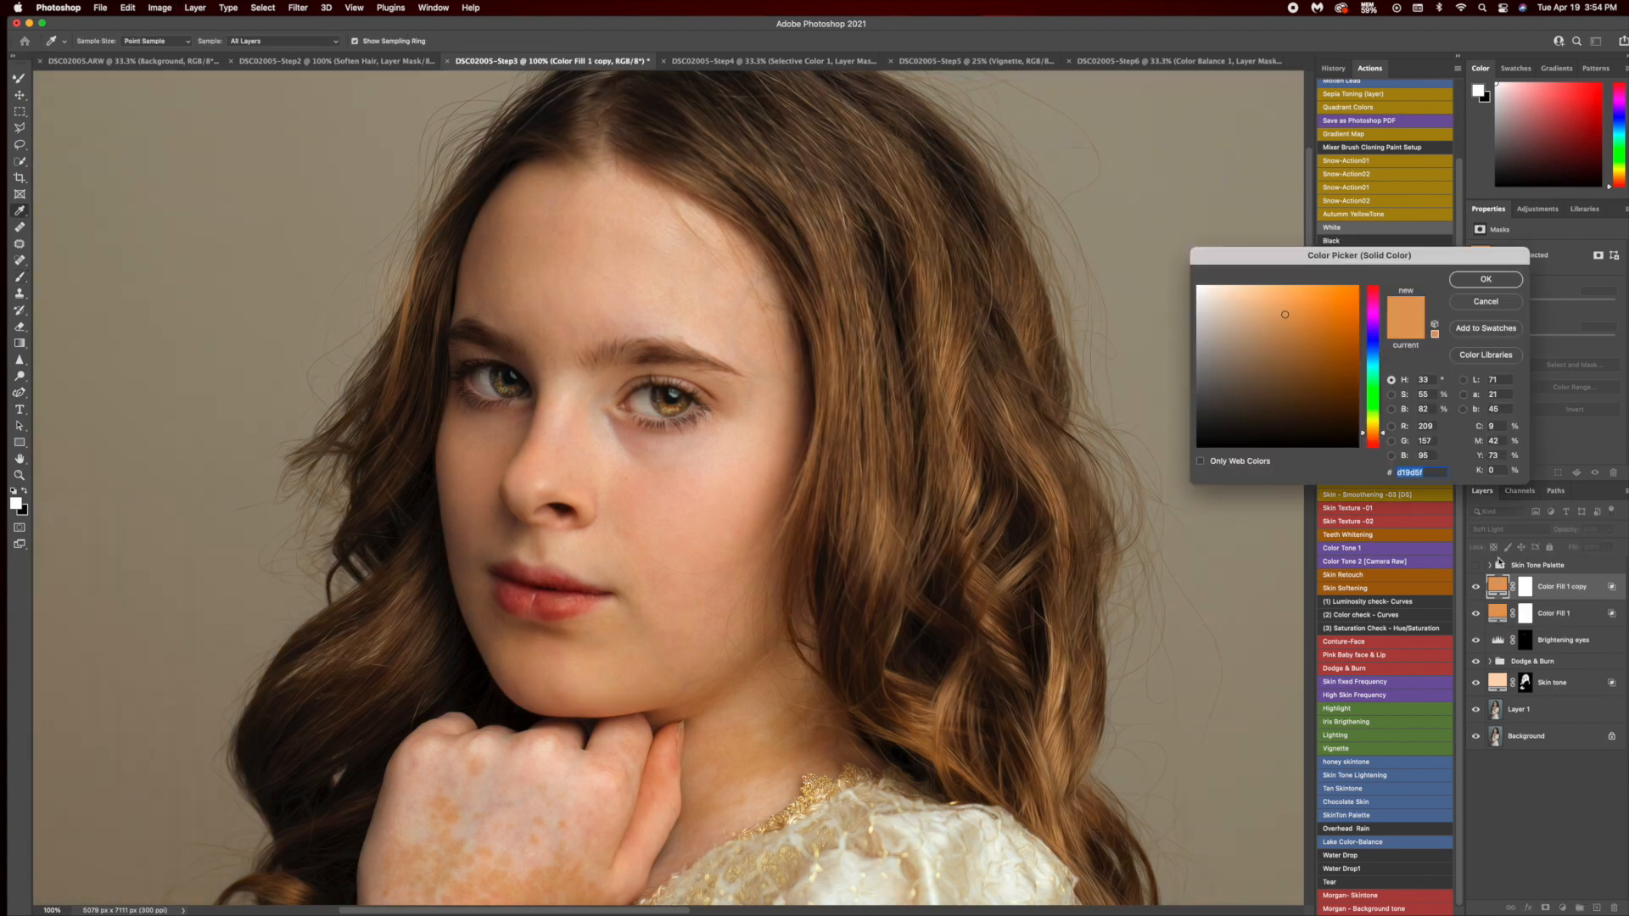
click(1266, 354)
click(1372, 436)
click(1244, 320)
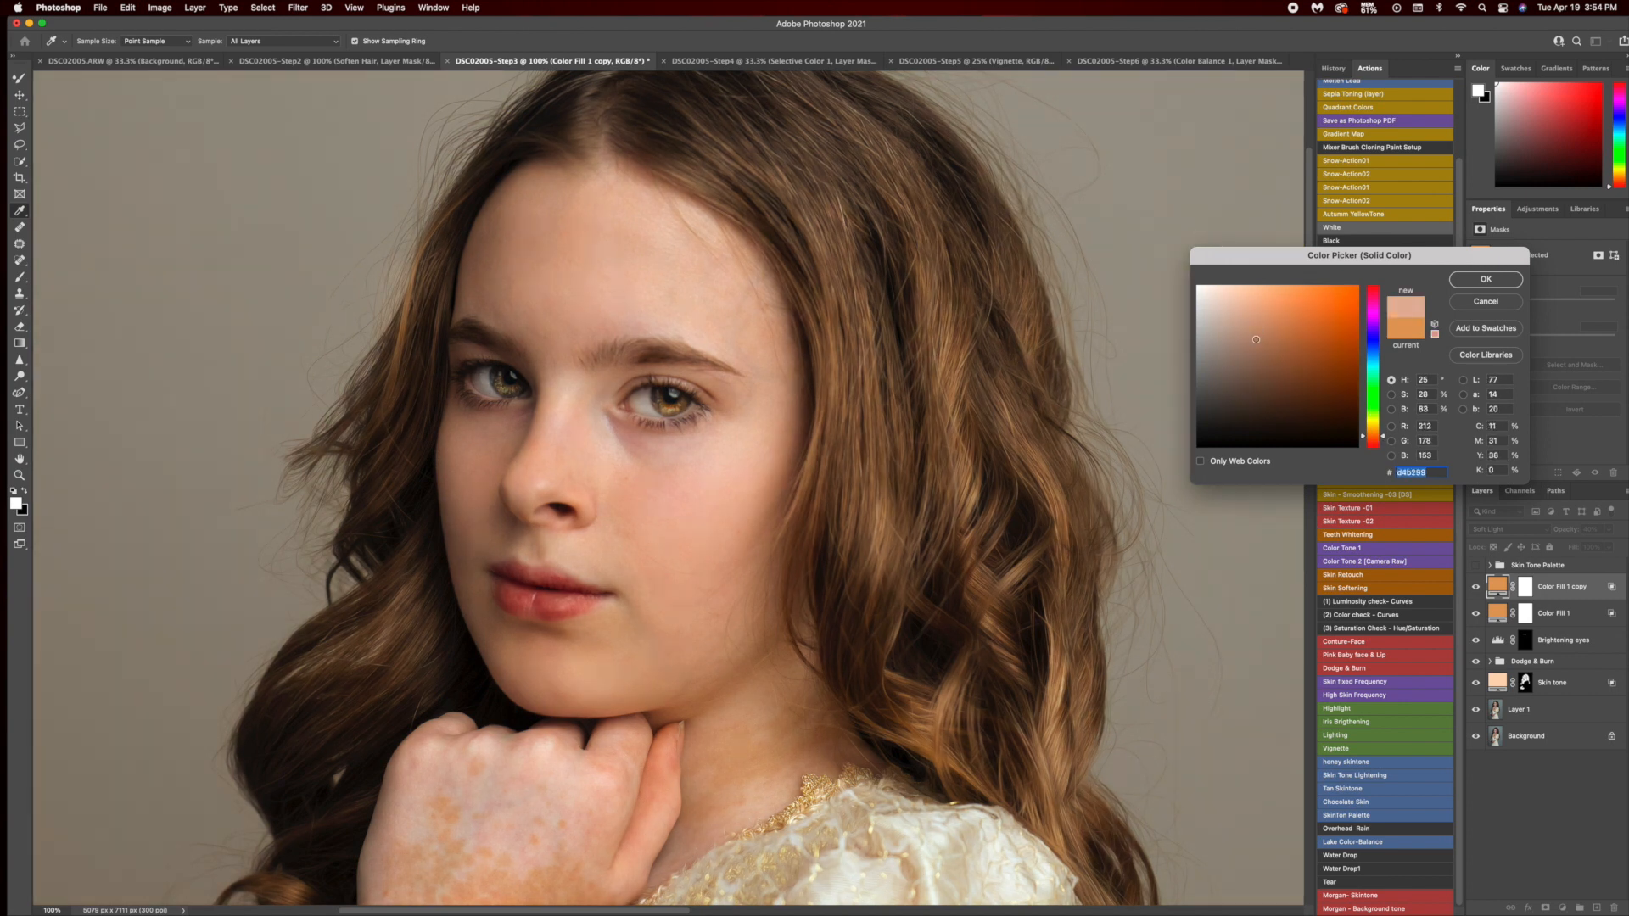
click(1485, 279)
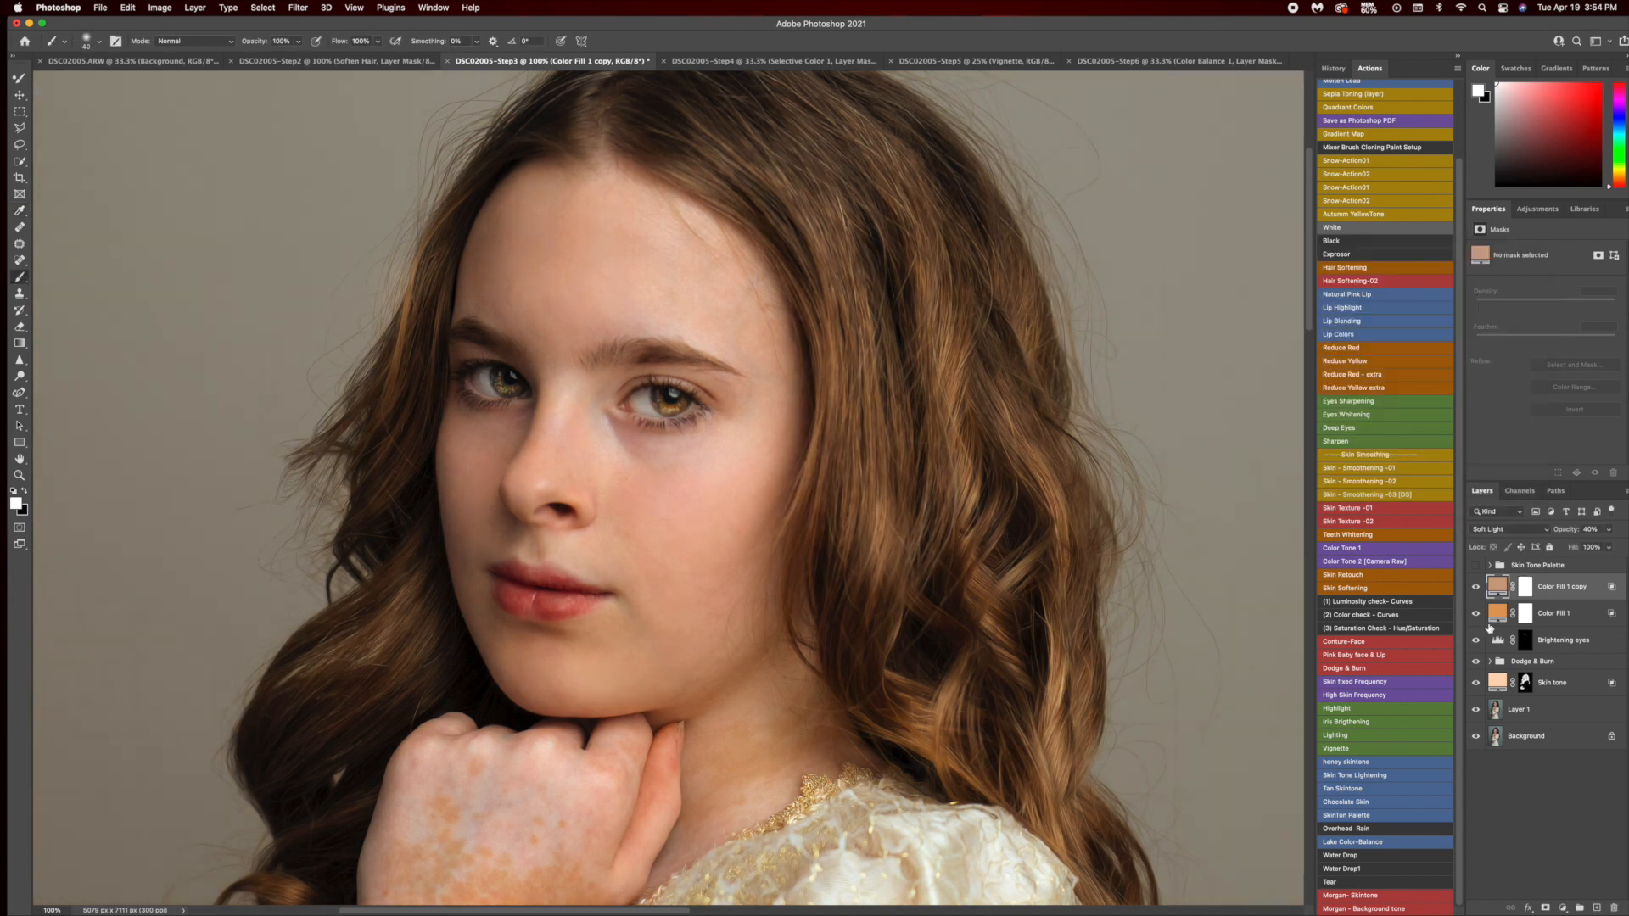
Invert the masks of Color Fill 1 and its copy to black.
click(1524, 591)
click(1524, 614)
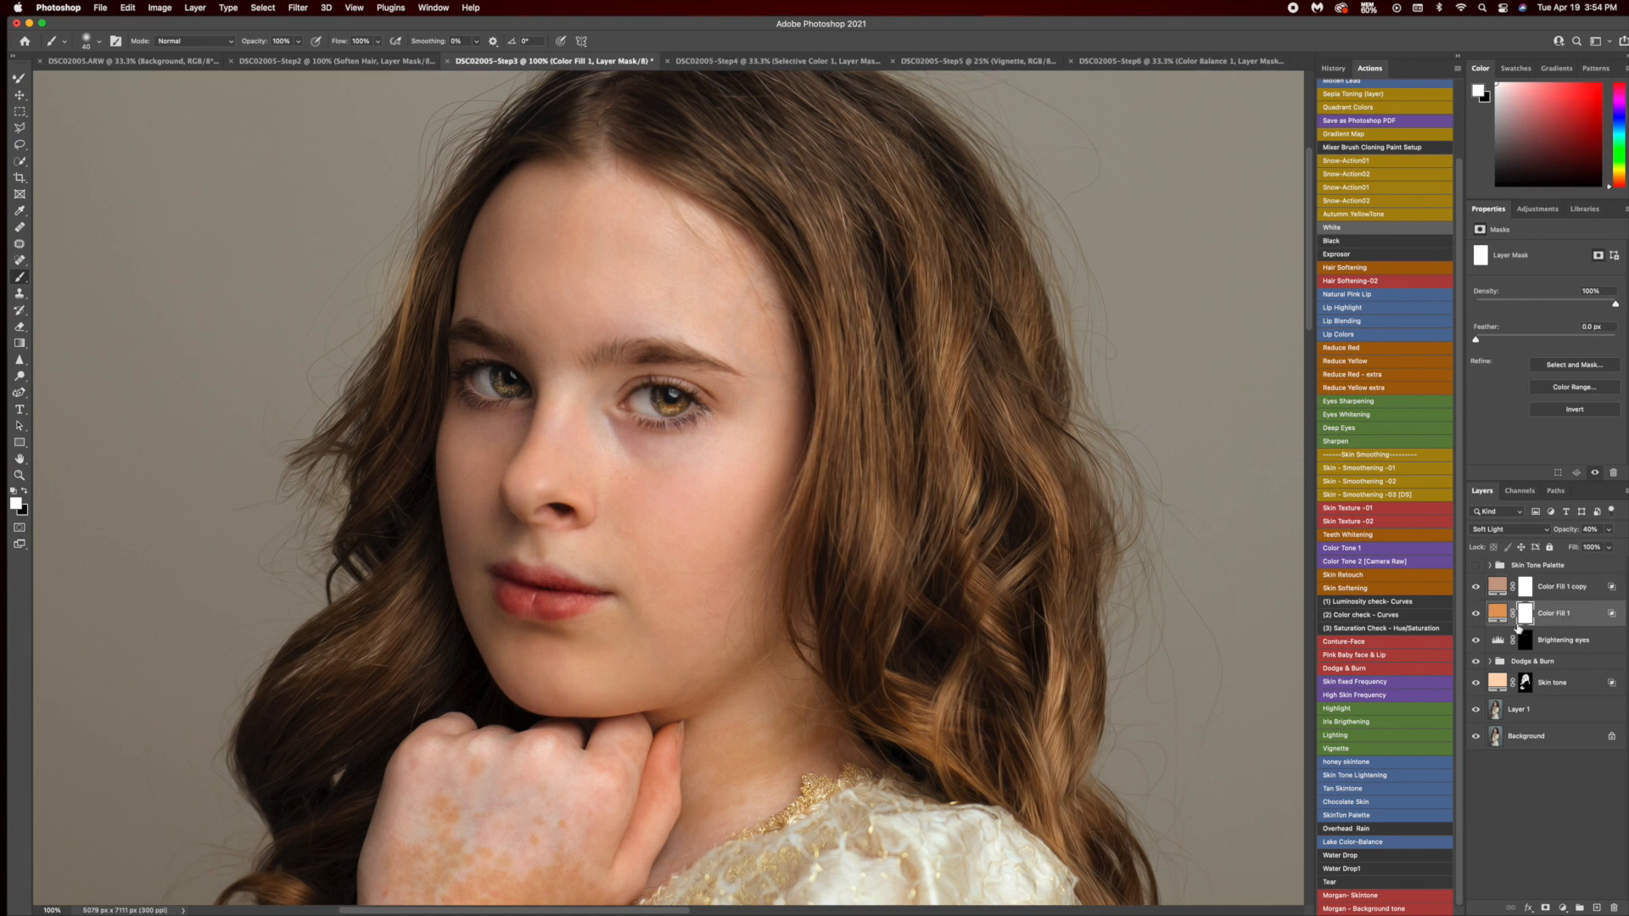
key(super+i)
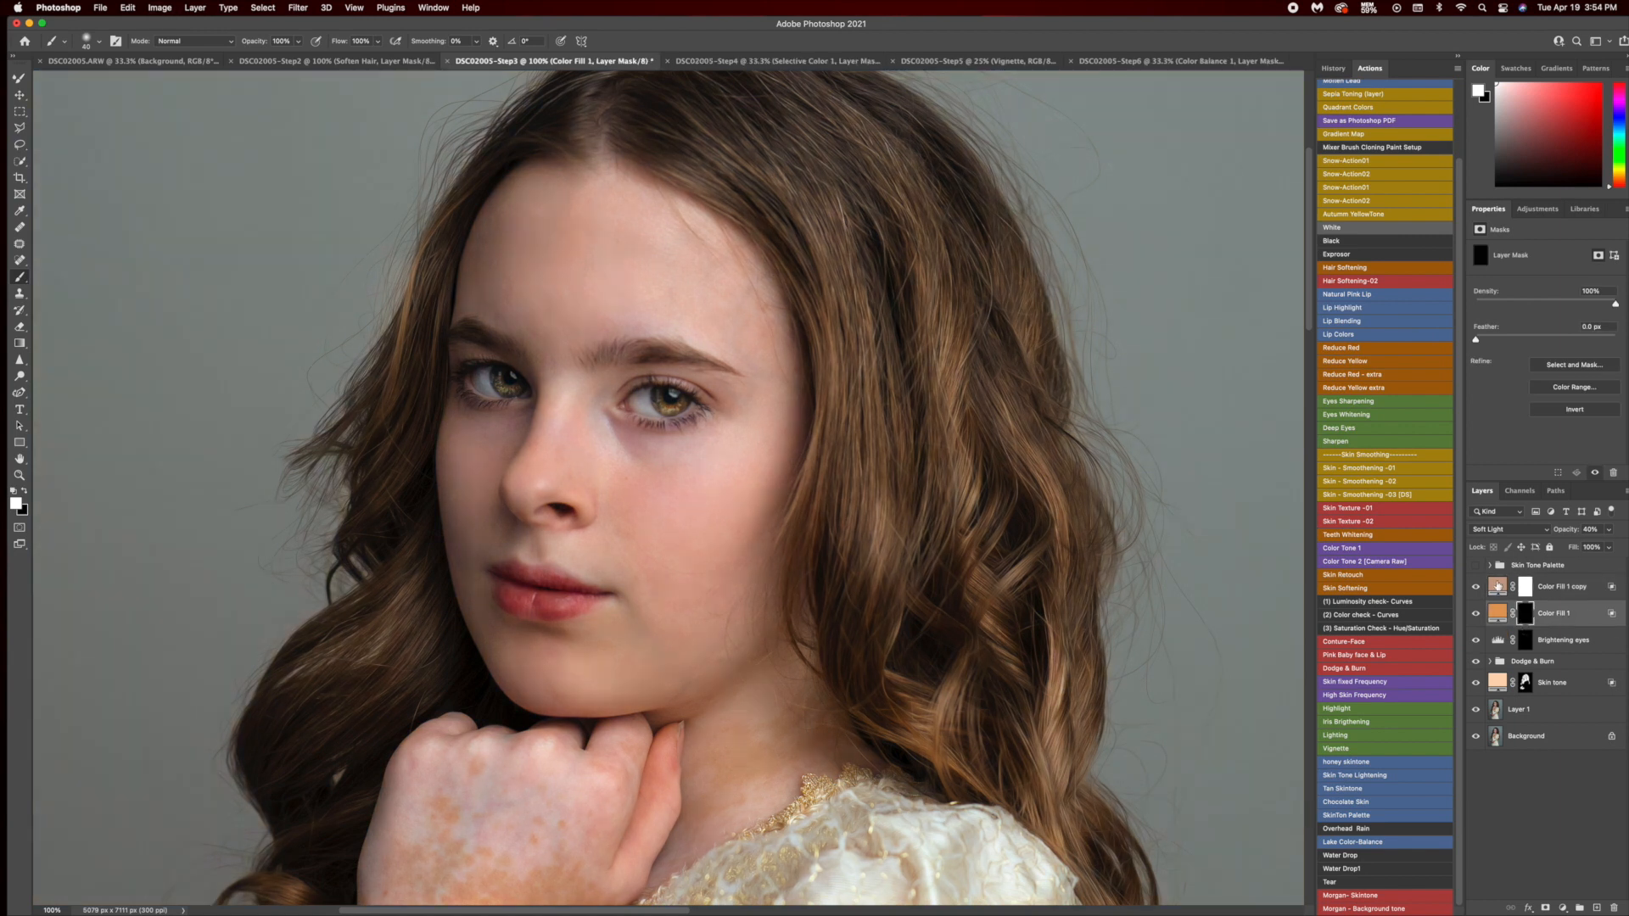
click(1526, 584)
key(super+i)
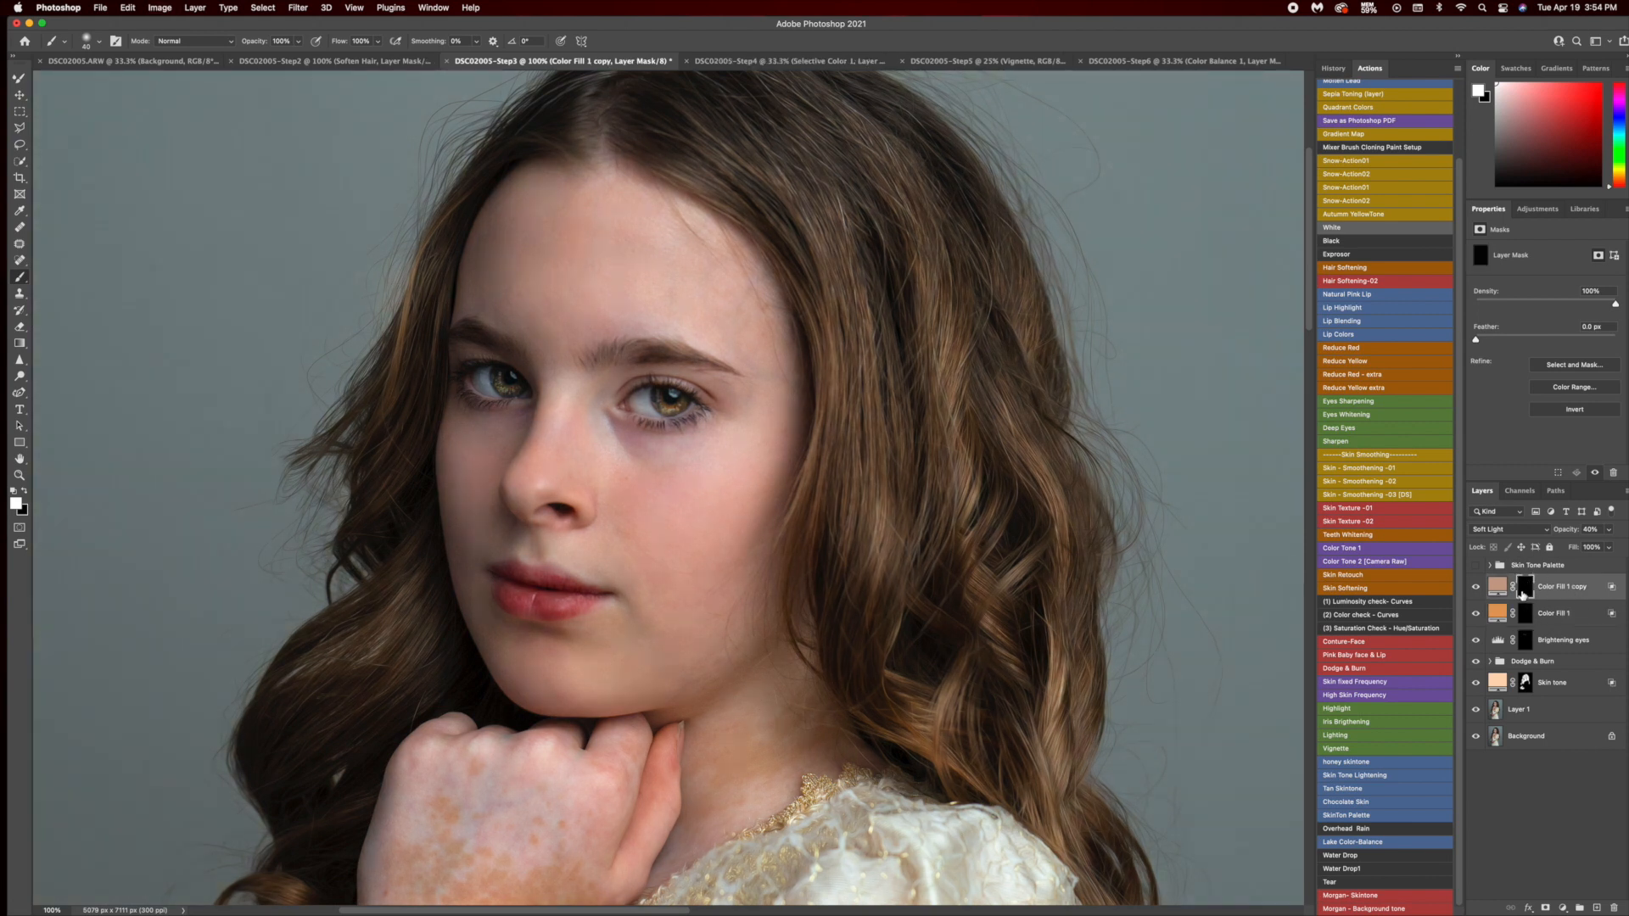
Group the two color fill layers and name the group "Skin tone Palette".
shift+click(1563, 614)
key(super+g)
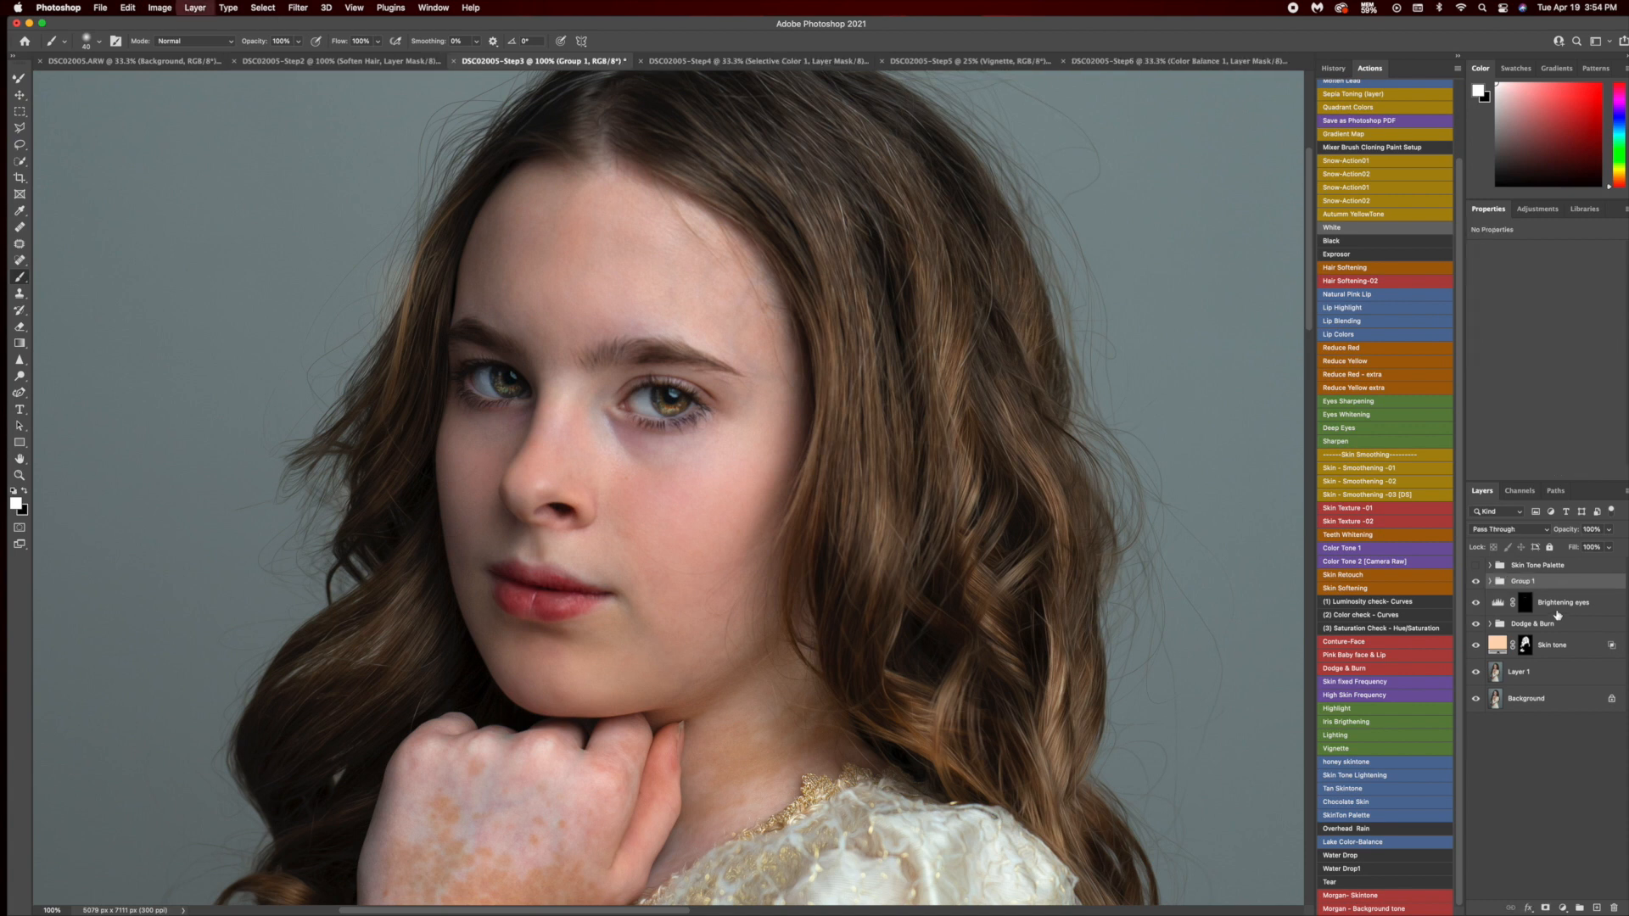
double_click(1527, 582)
text(Skin tone pPalette)
key(Return)
Hide the new Skin tone Palette group, and show and expand the existing Skin Tone Palette group with Tones 1 to 8.
click(1475, 581)
click(1475, 565)
click(1490, 565)
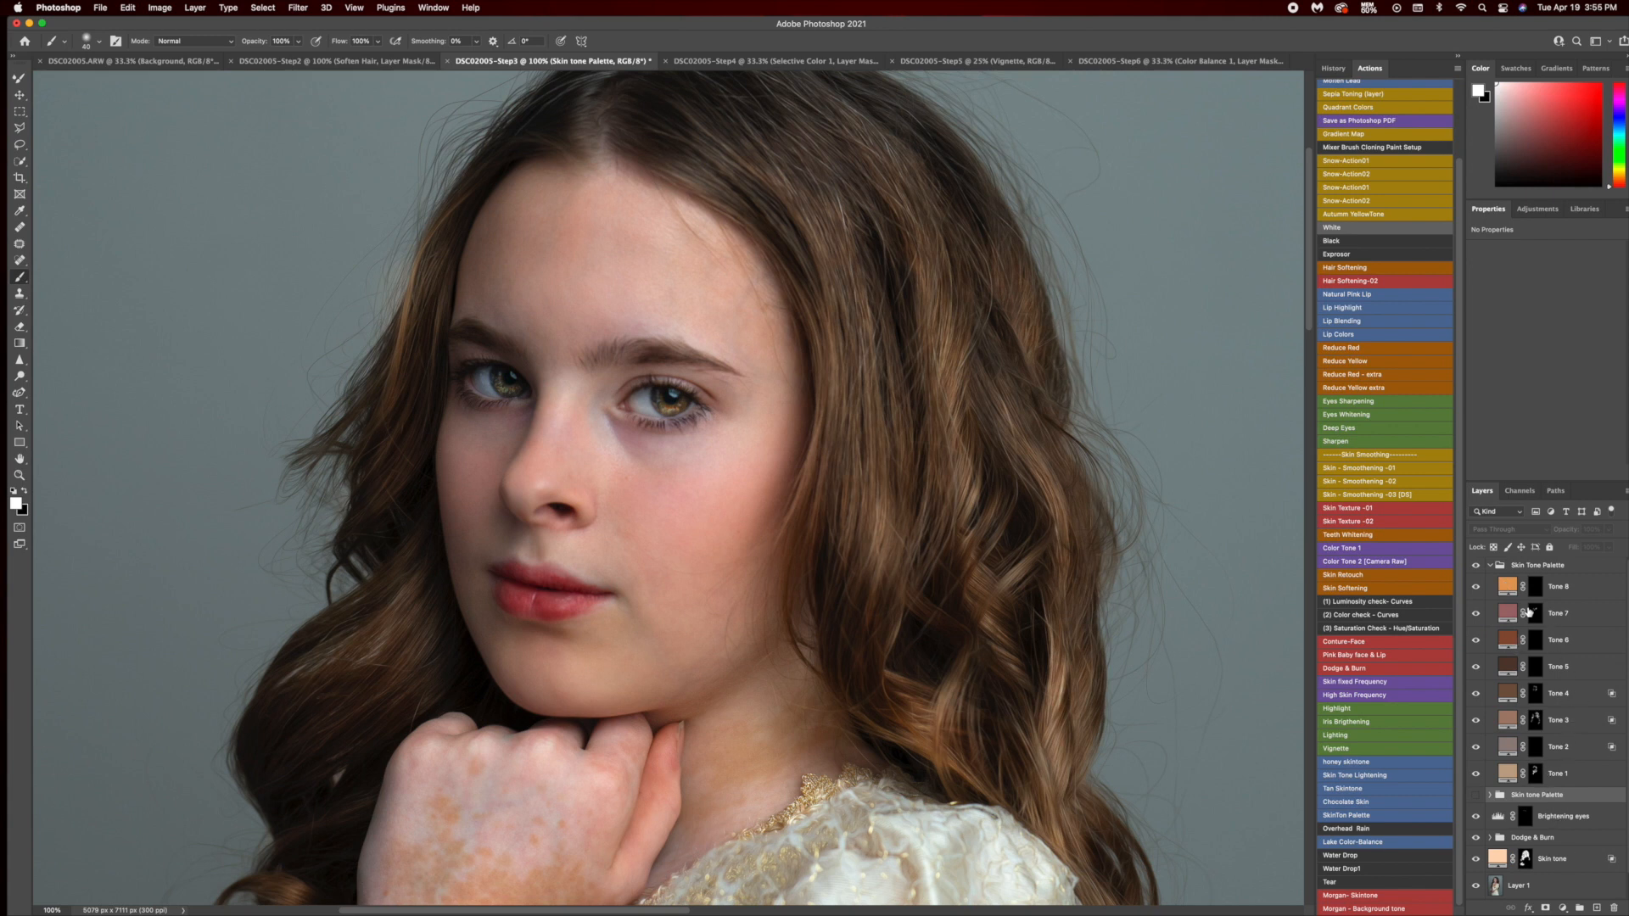
Set the brush opacity to 20% and target the Tone 7 layer mask for painting.
click(1535, 615)
click(1506, 612)
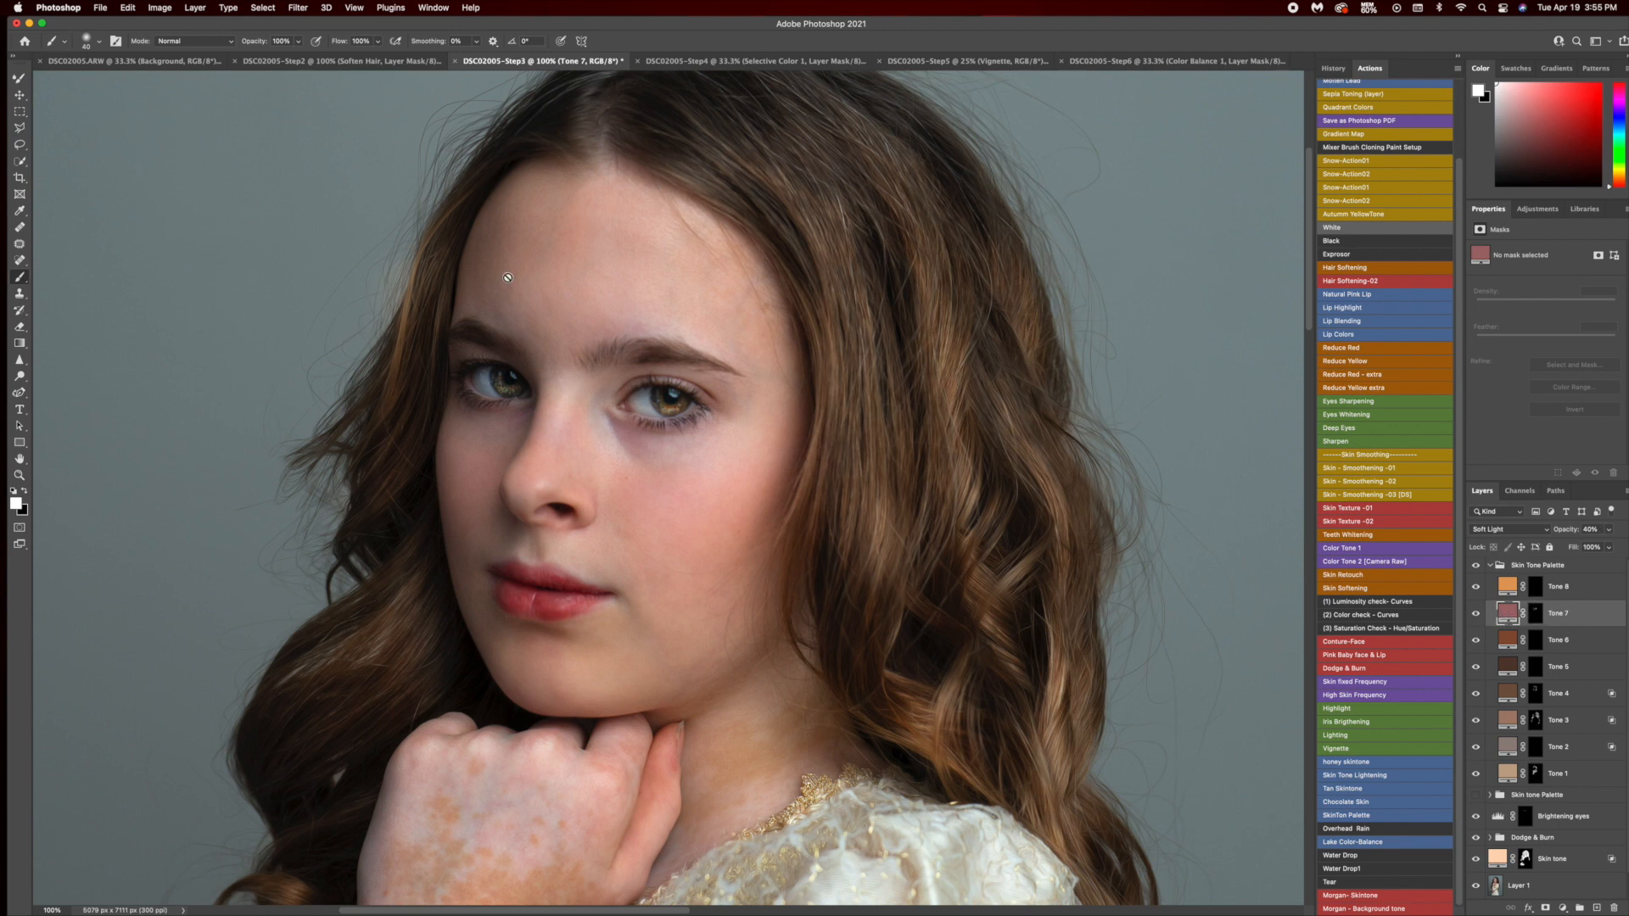
click(298, 41)
drag(285, 42, 256, 44)
text(2)
mouse_move(916, 913)
click(1535, 616)
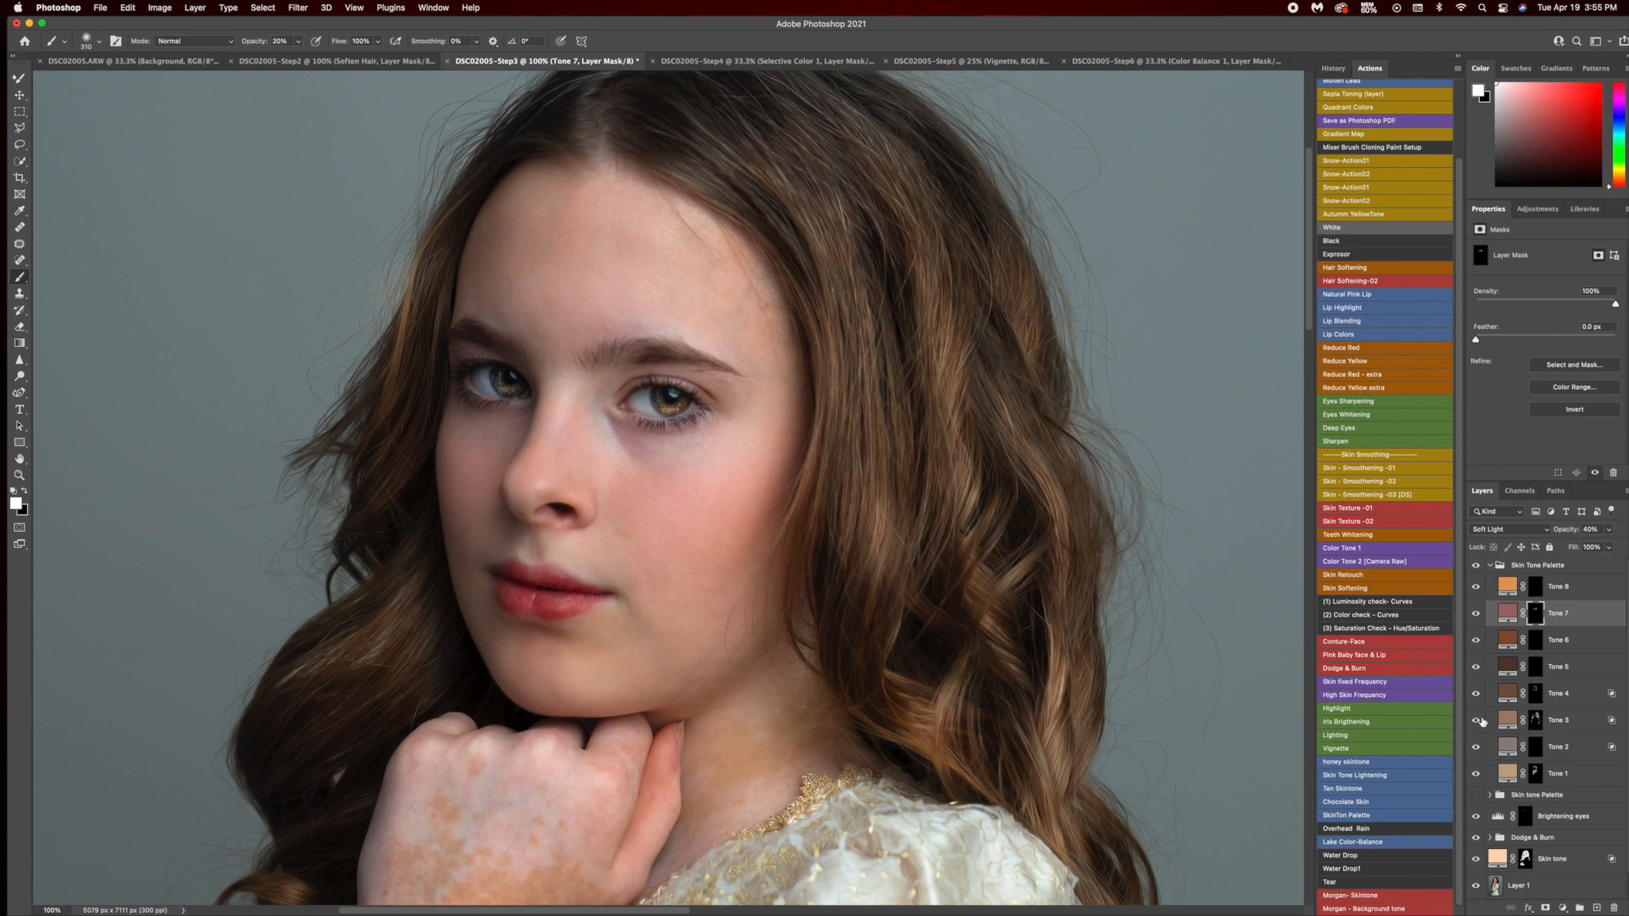
Check the Tone 3 mask and the Tone 1 layer, collapse the Skin Tone Palette group and review the whole portrait.
click(1536, 721)
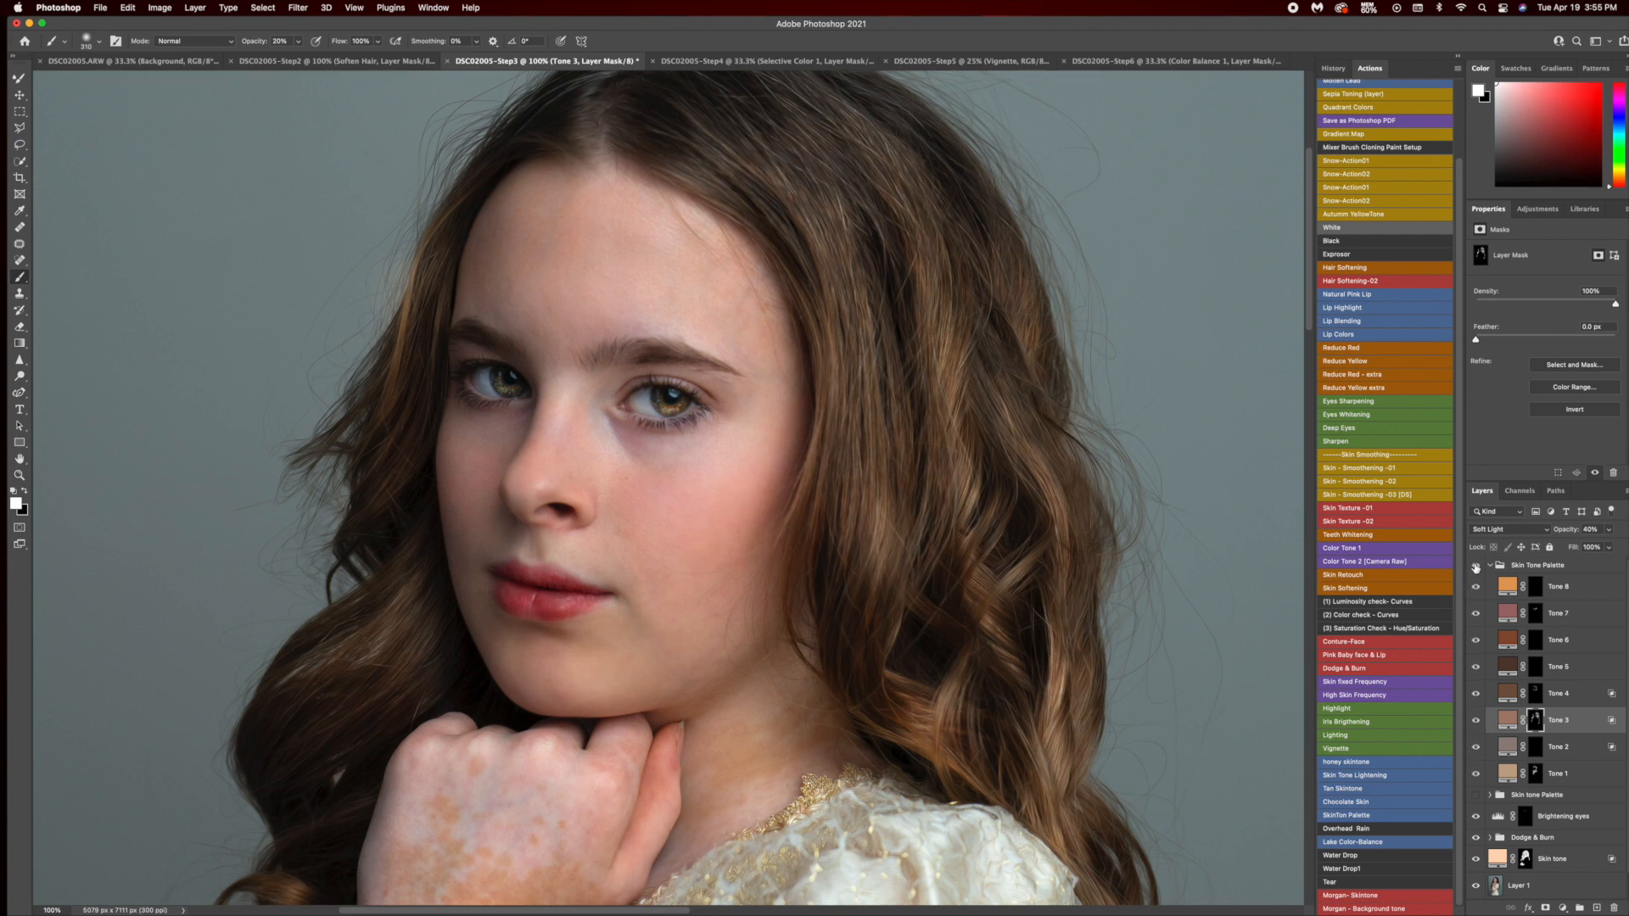
click(1554, 773)
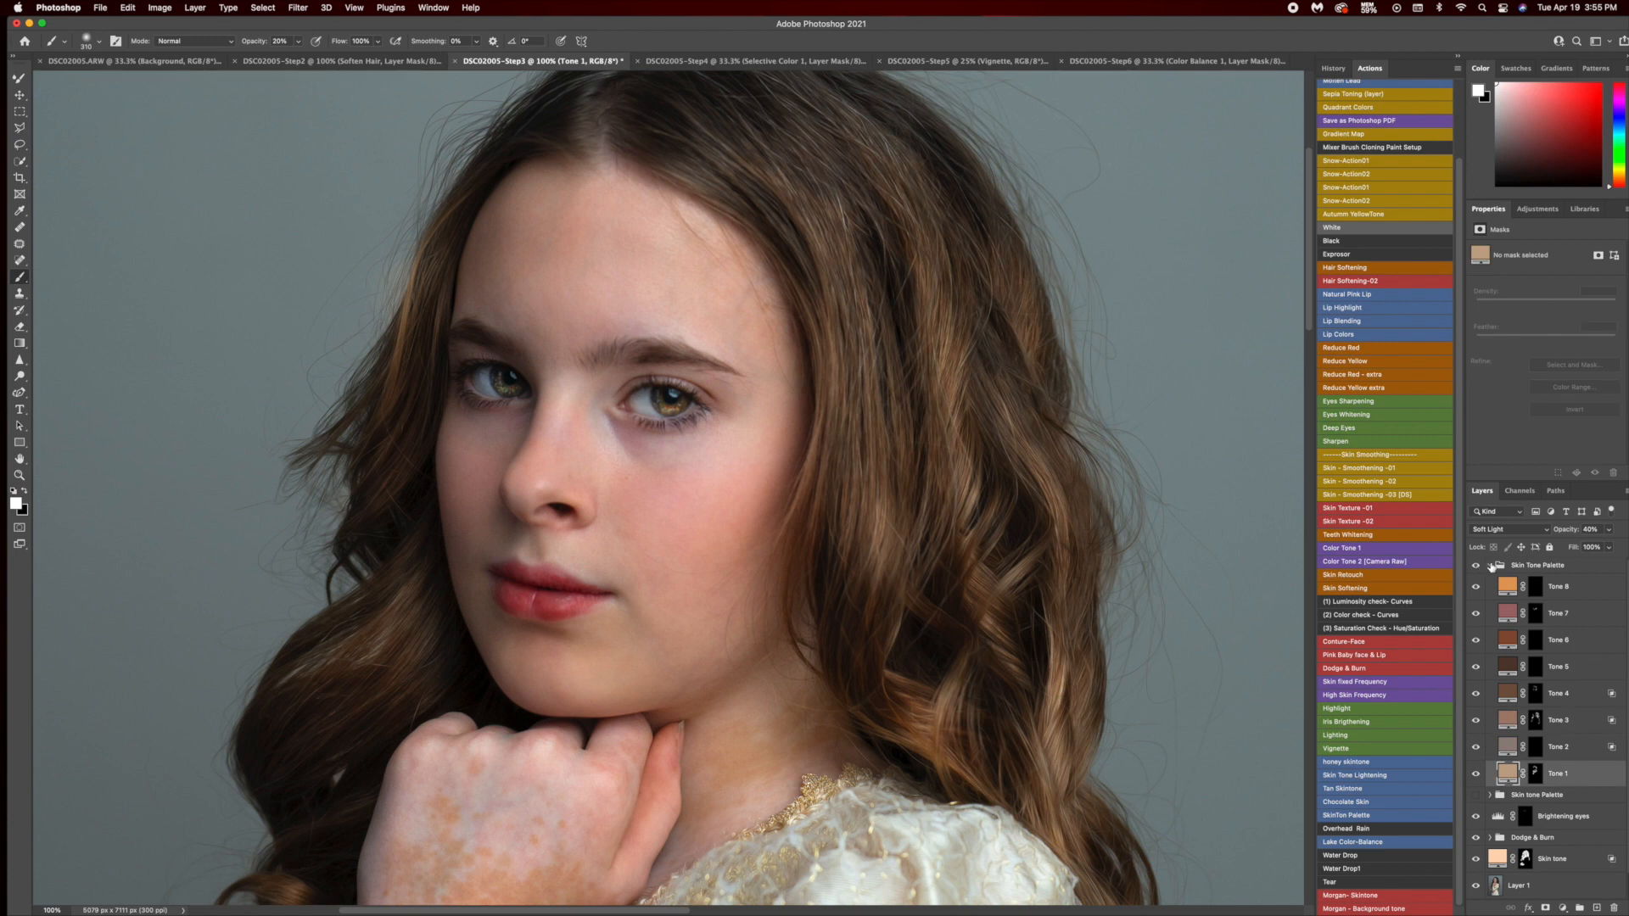
click(1491, 566)
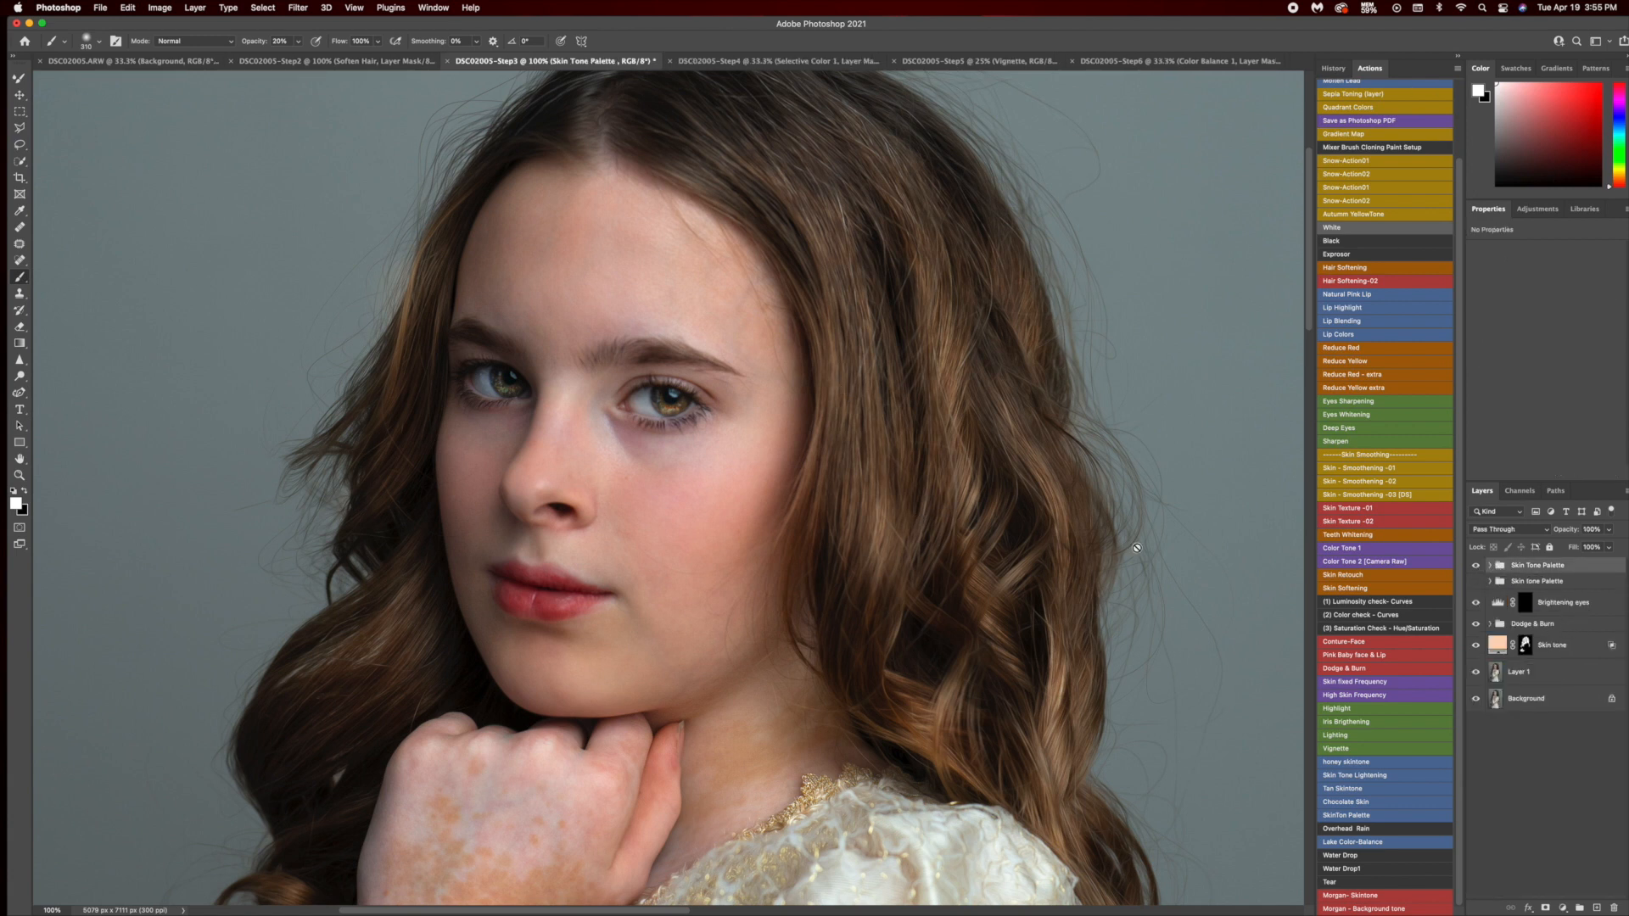
key(super+minus)
key(super+minus)
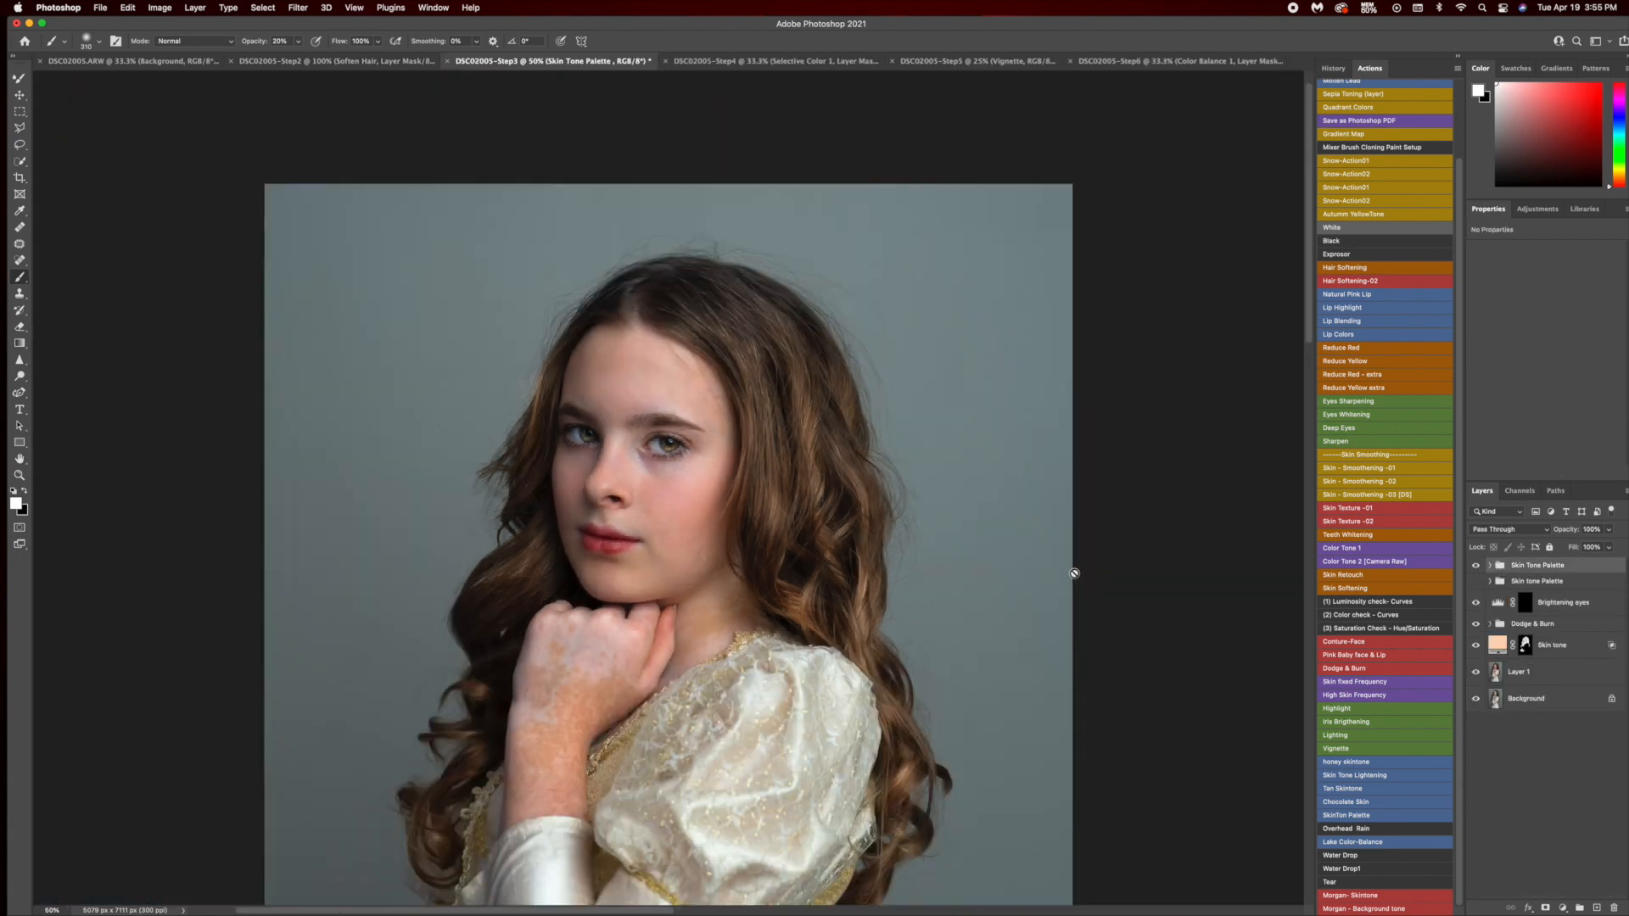
scroll(746, 606, down, 1)
scroll(746, 606, down, 2)
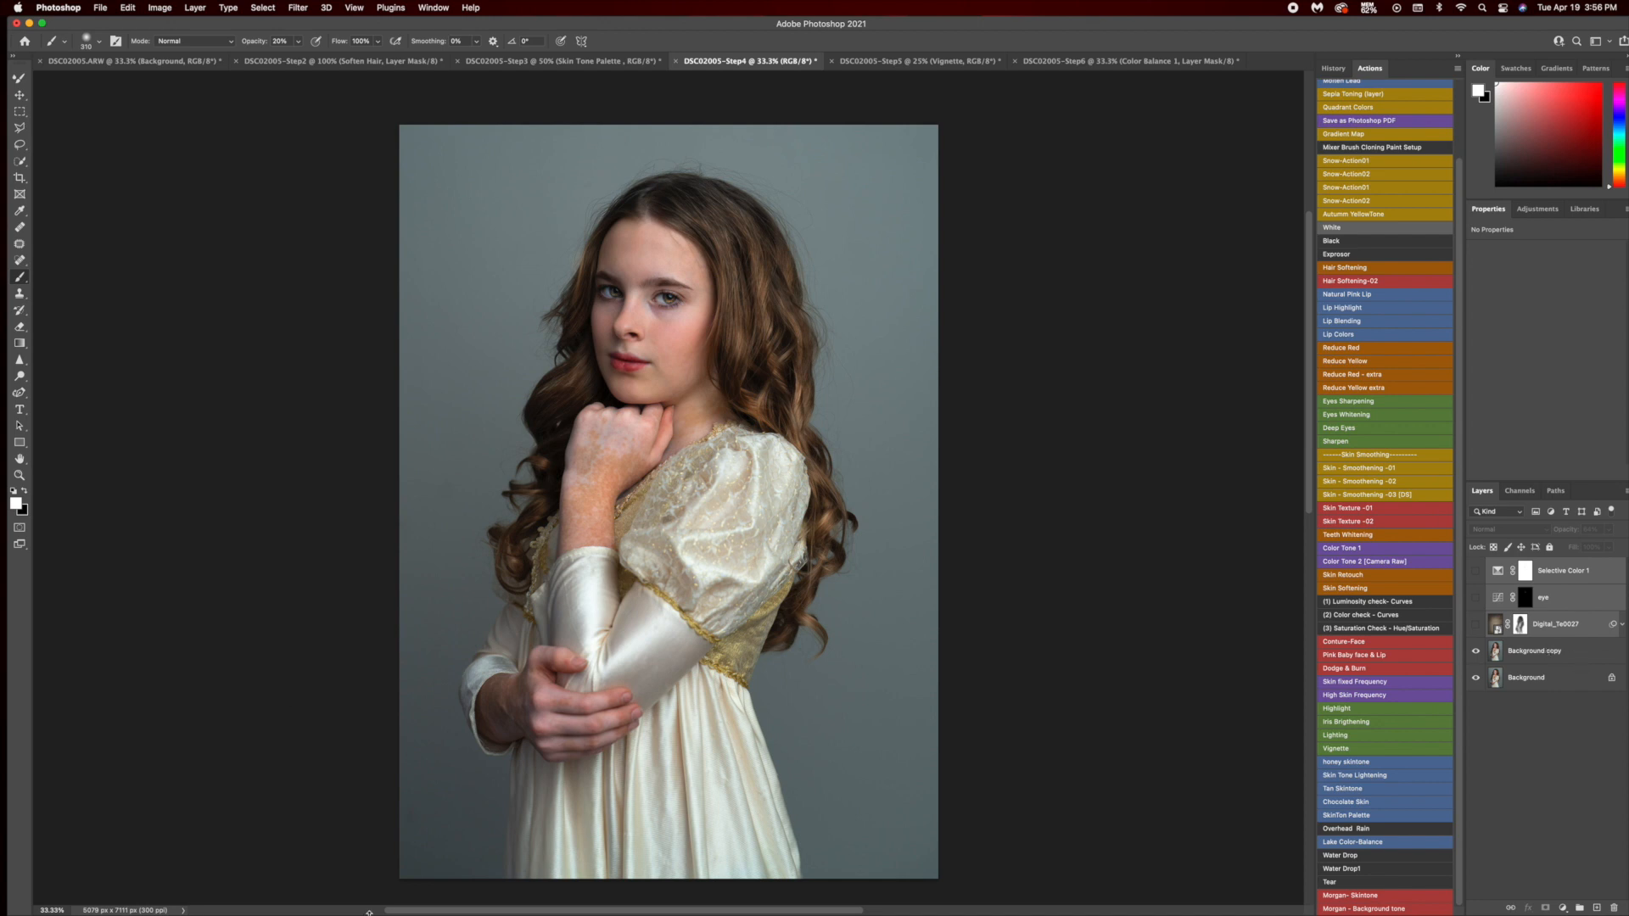
Open the Digital Texture folder in Finder and place Digital_Te0027.jpeg into the portrait document, accepting its Camera Raw settings.
click(314, 890)
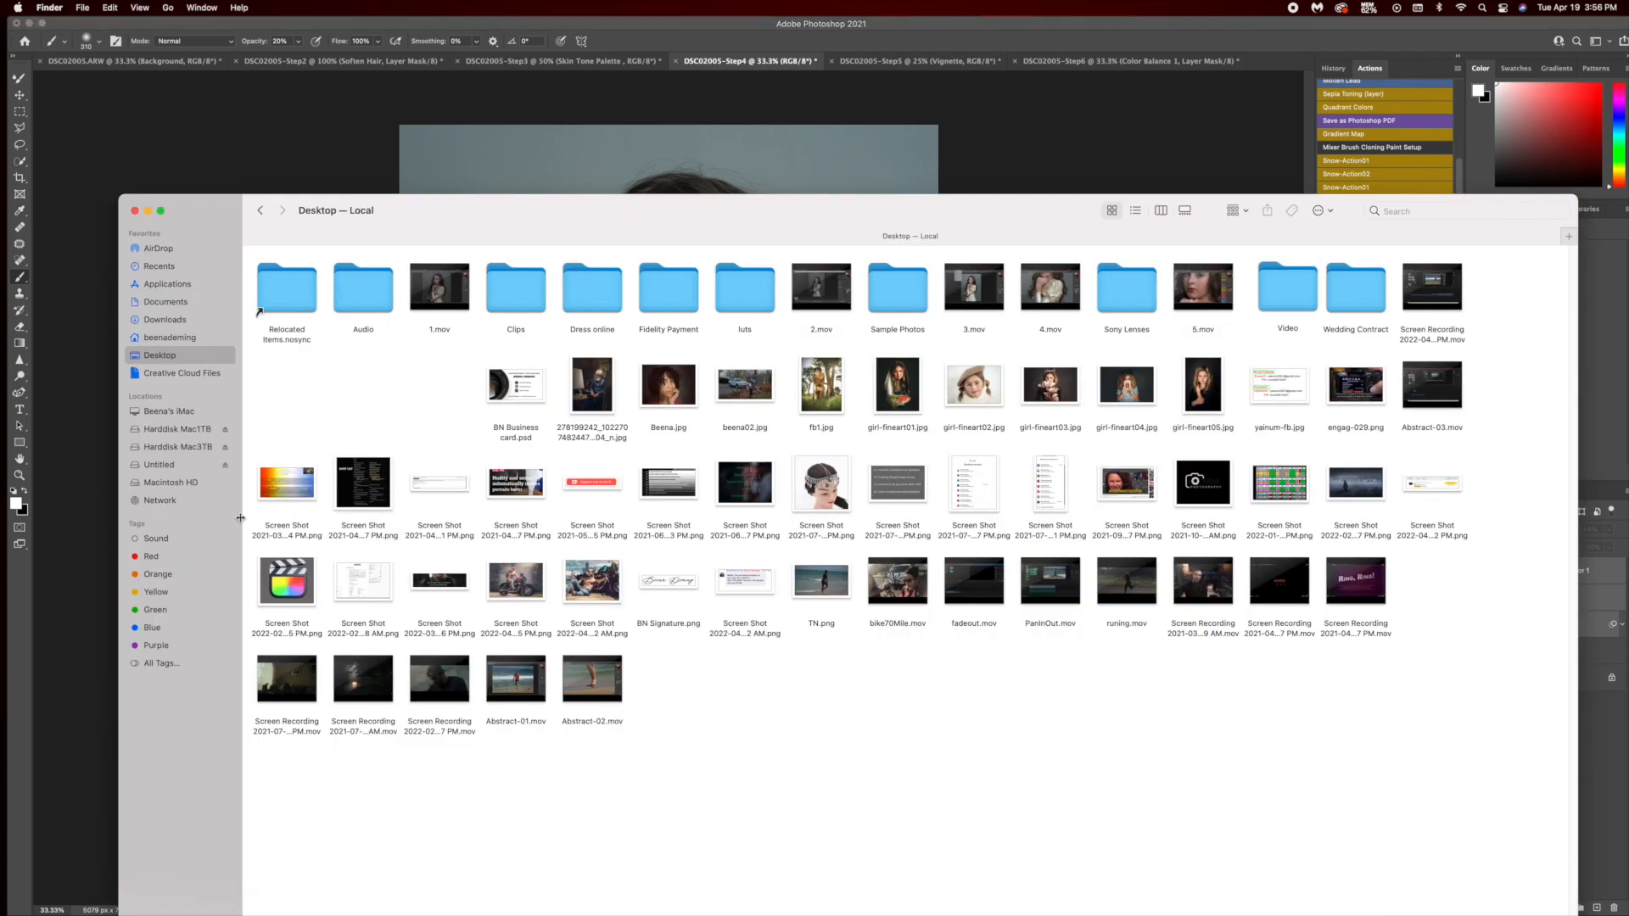
click(149, 317)
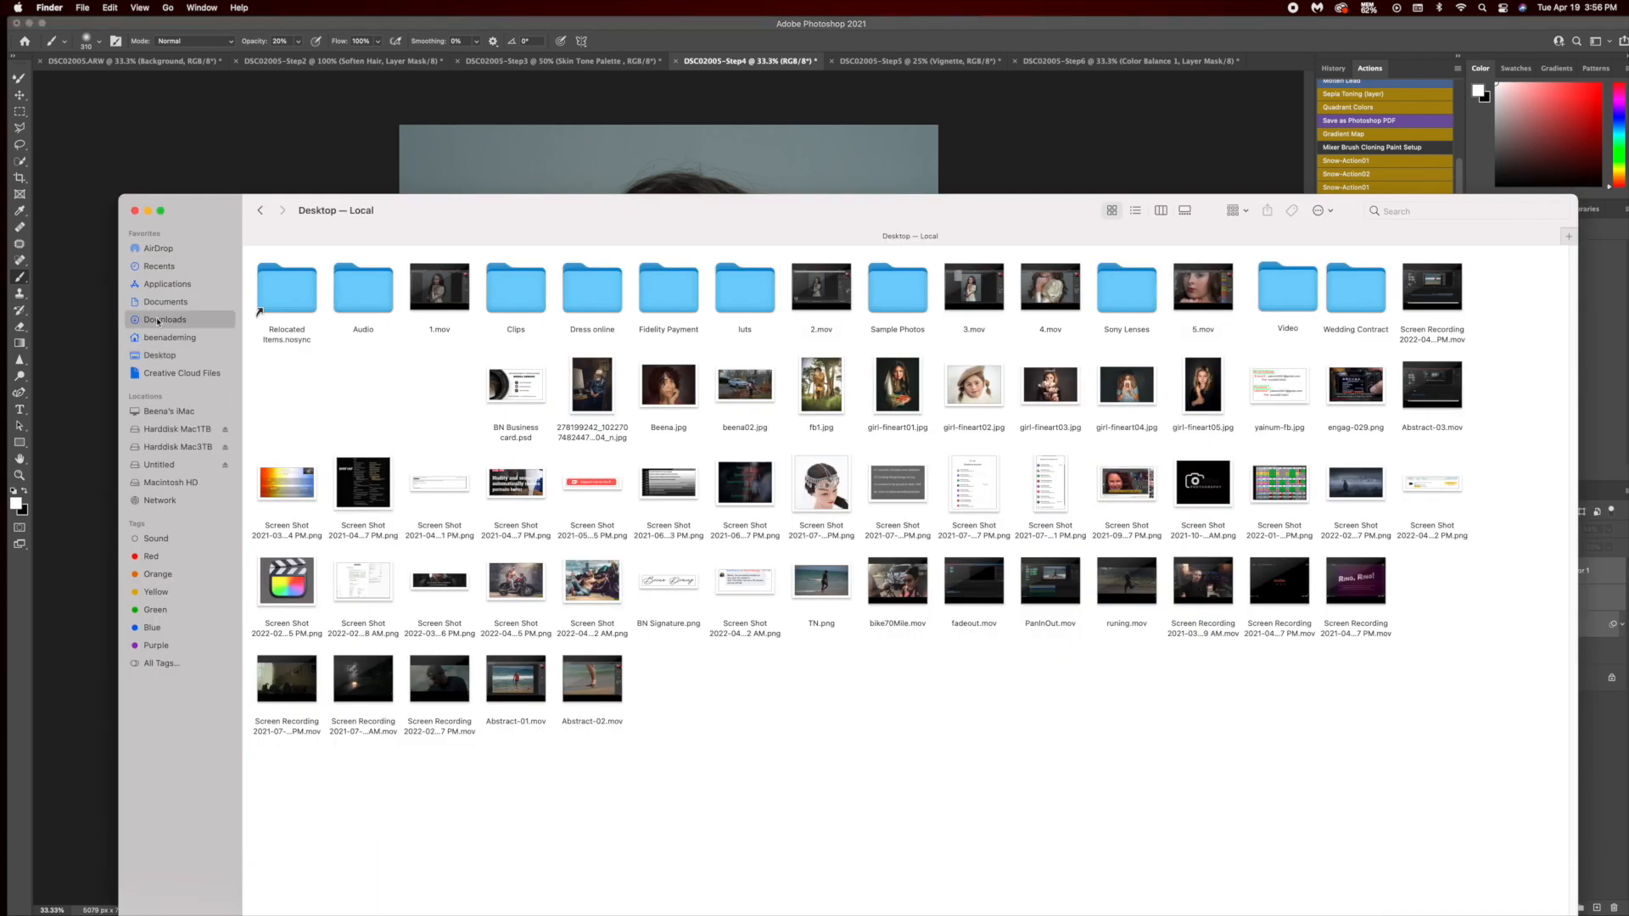
double_click(624, 290)
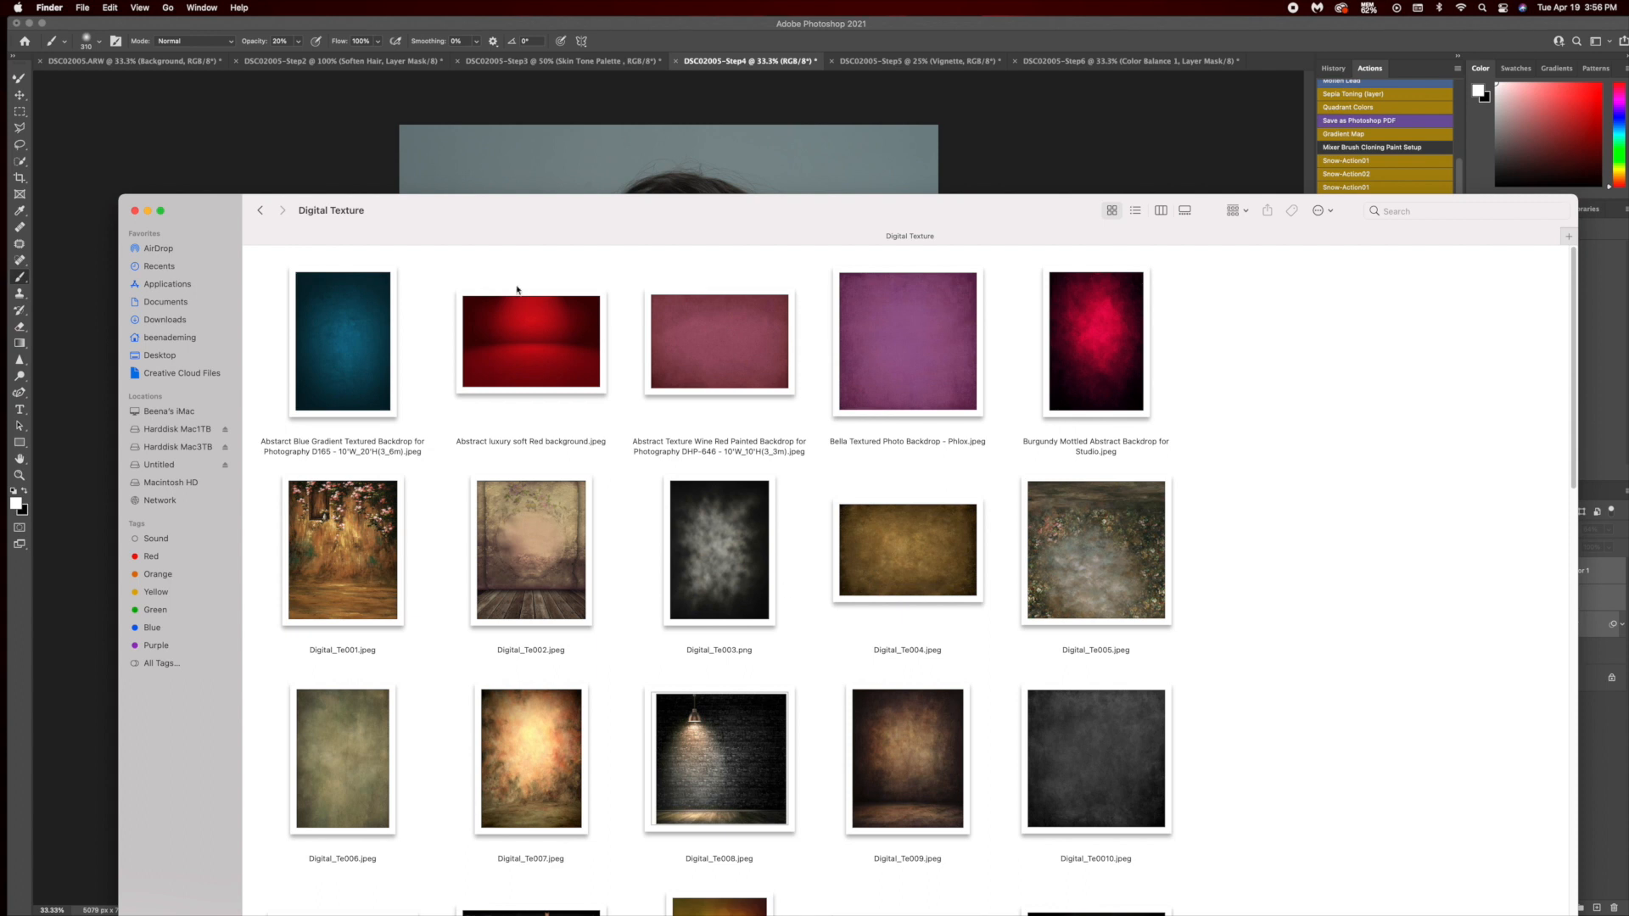
scroll(701, 514, down, 3)
scroll(670, 528, up, 3)
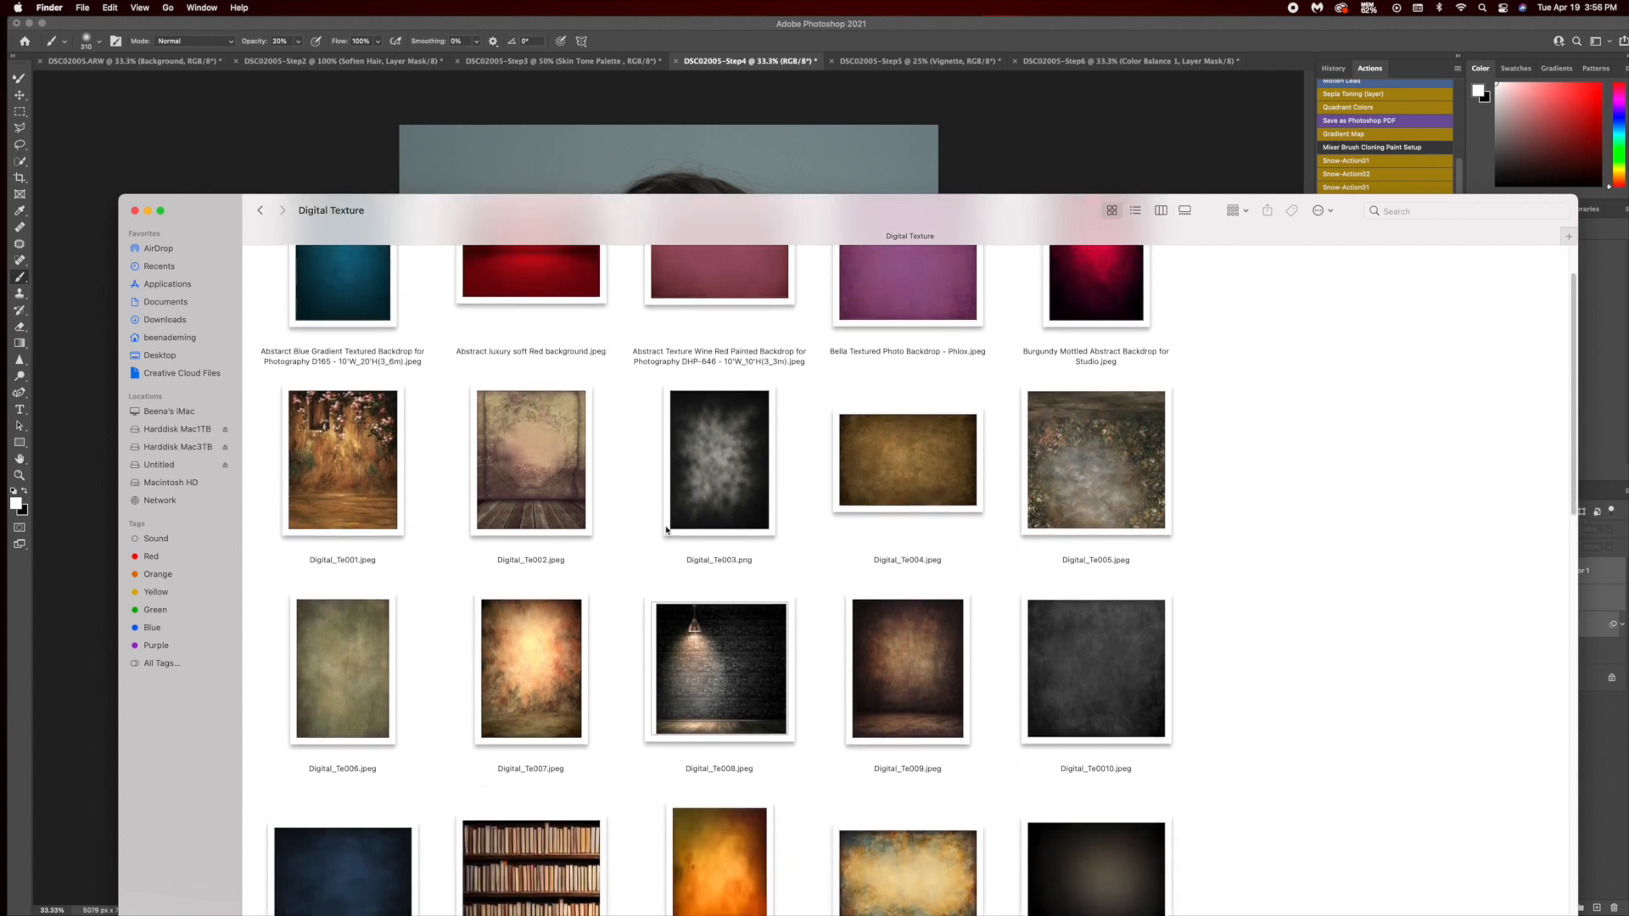
scroll(670, 528, down, 10)
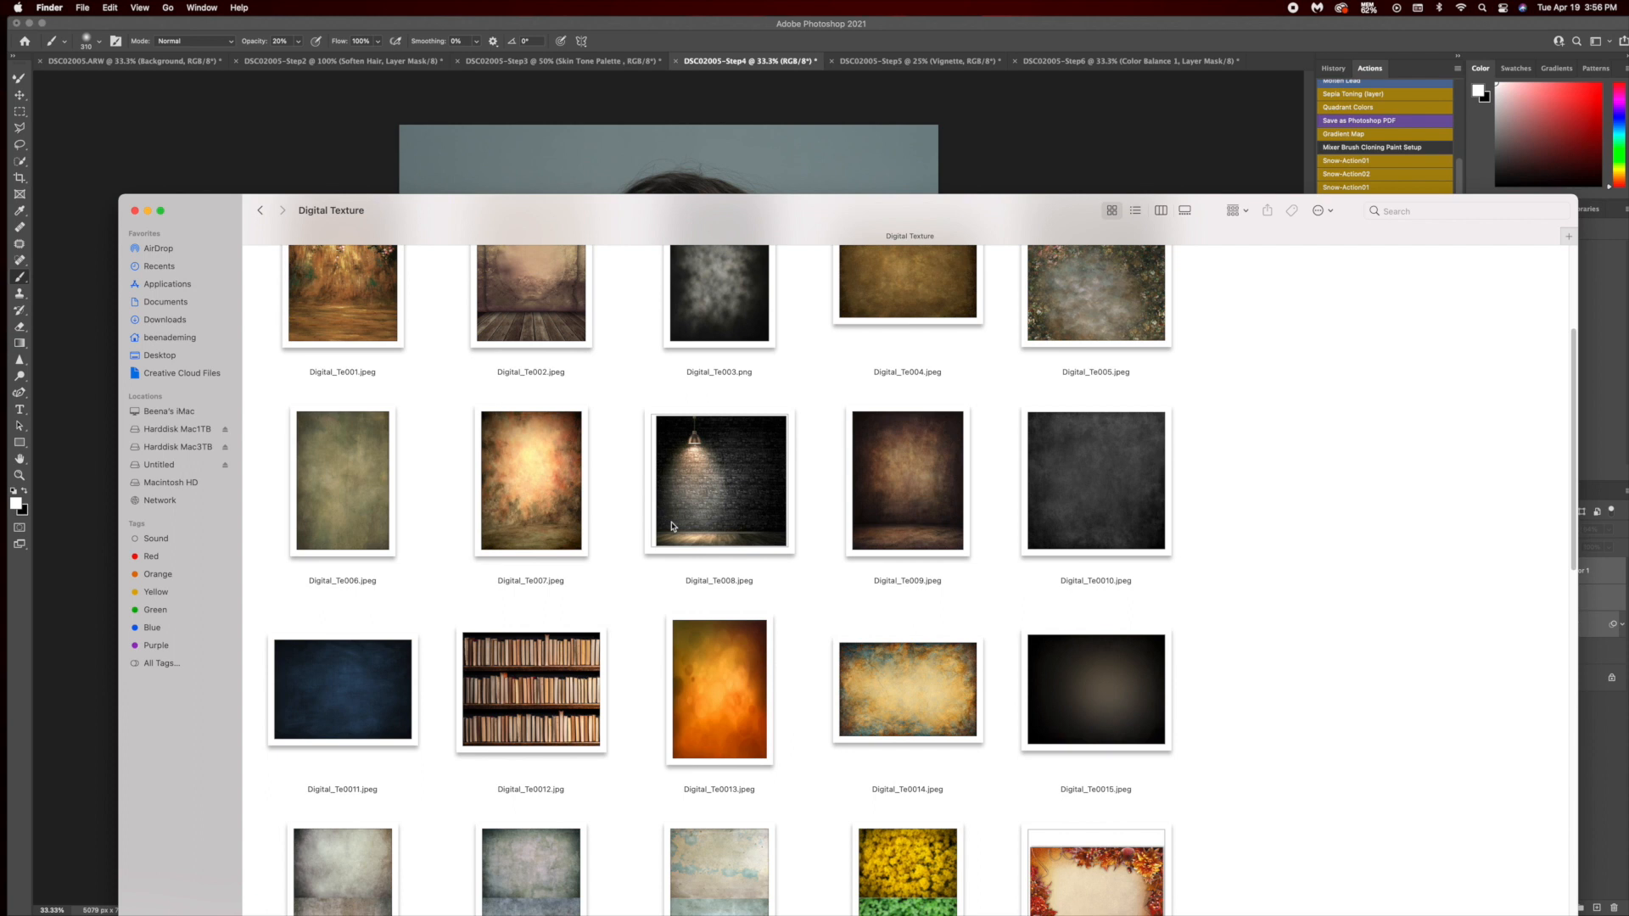
scroll(674, 526, down, 12)
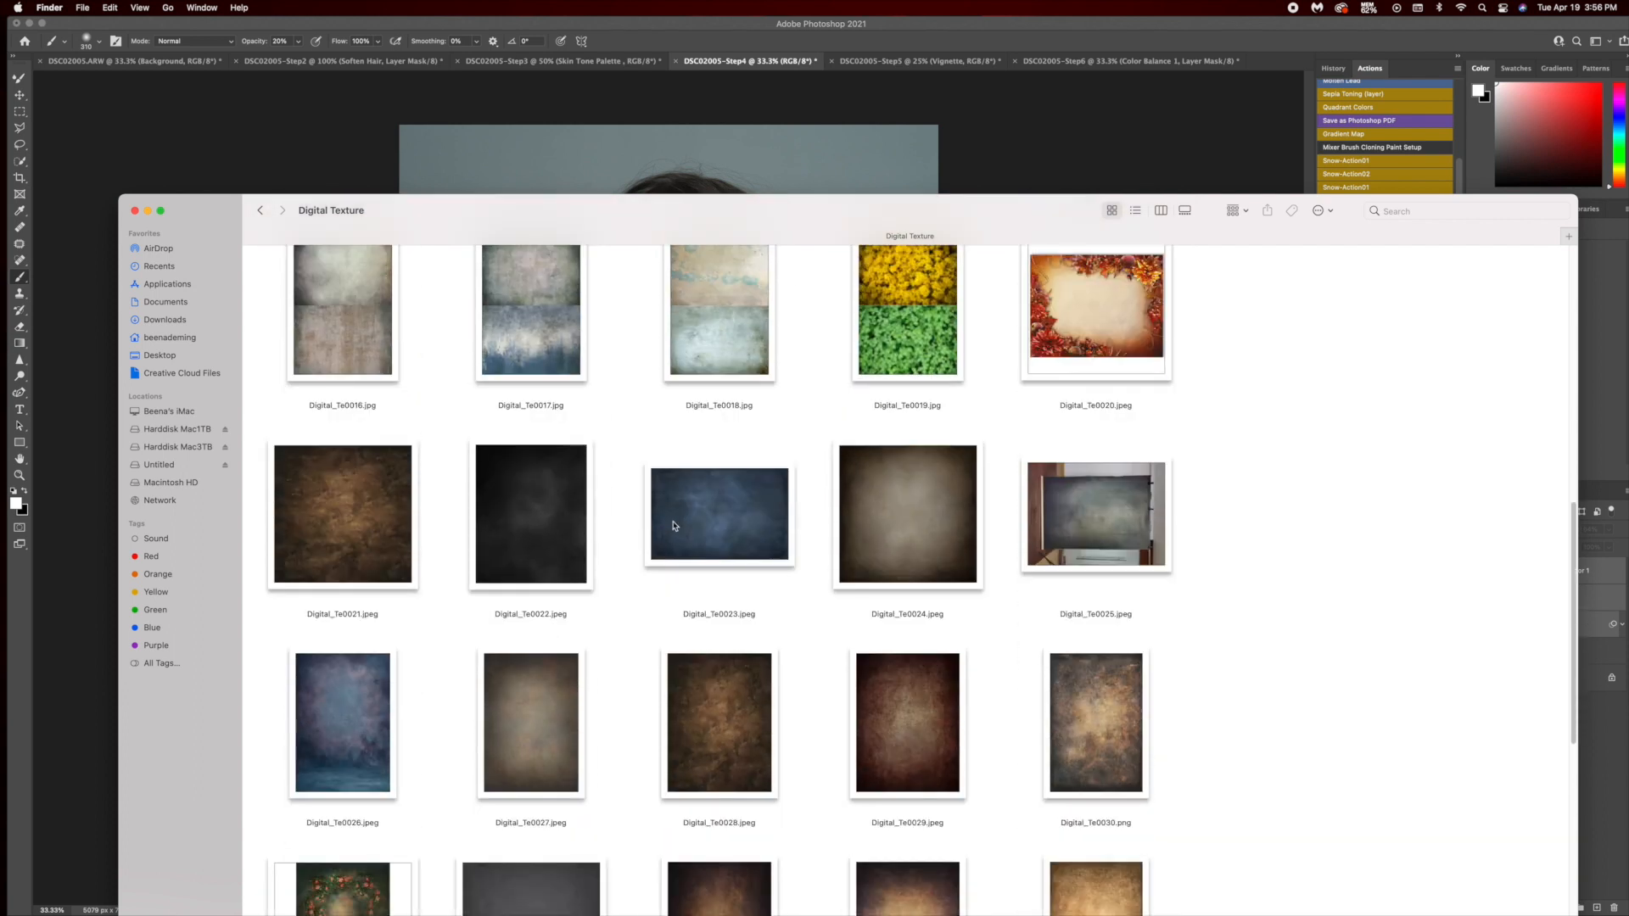
drag(505, 214, 1150, 192)
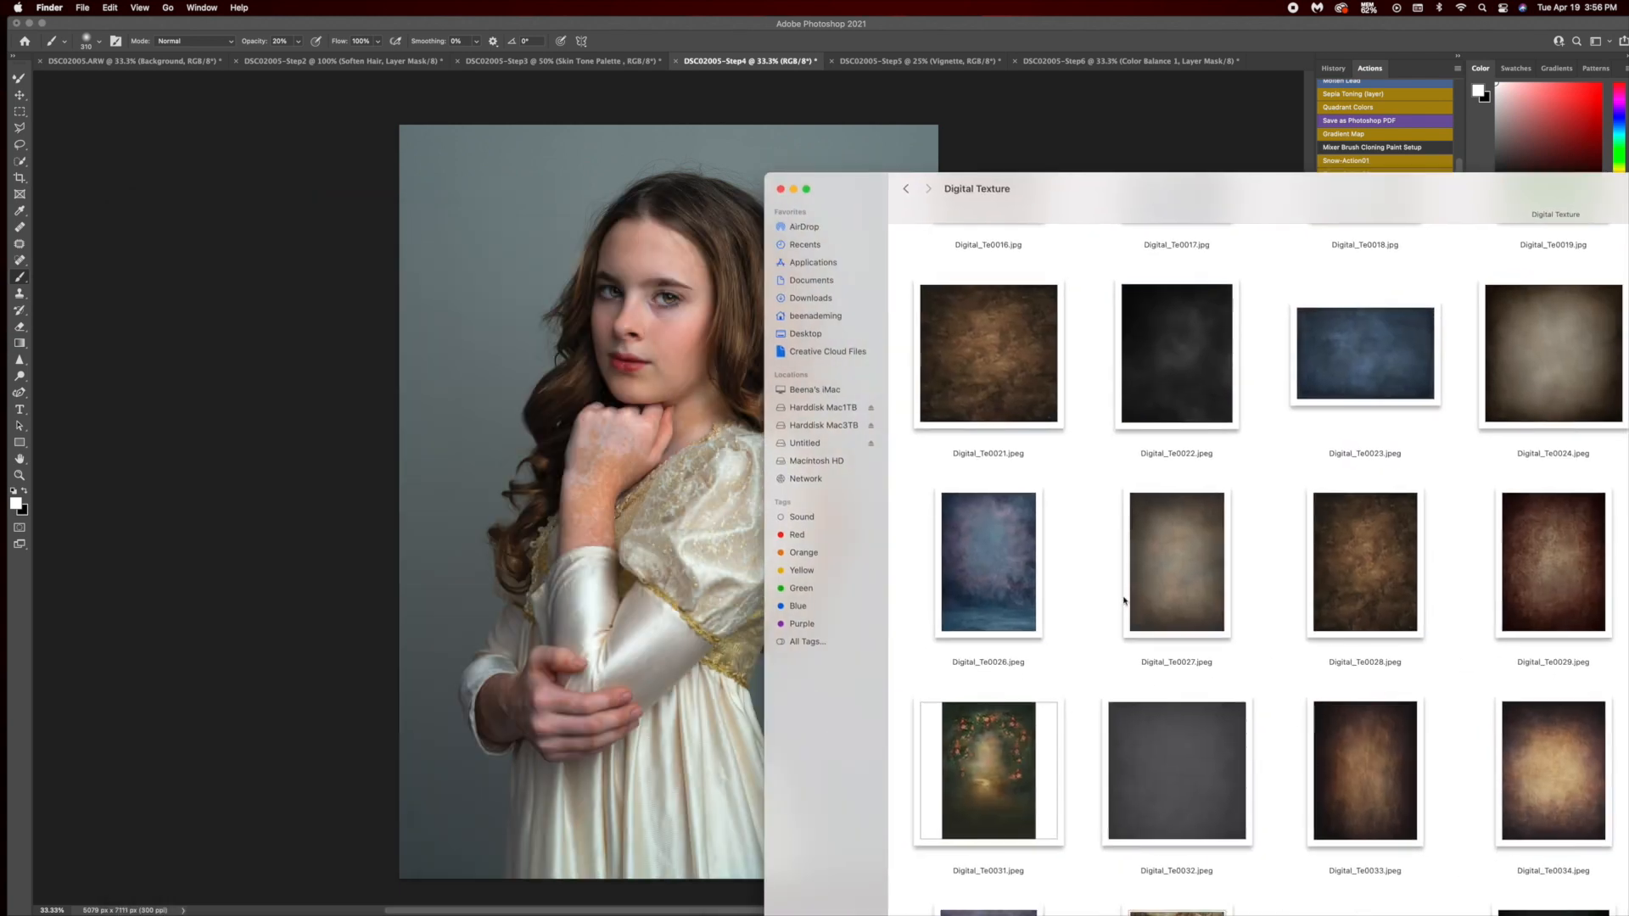
click(1134, 536)
drag(1202, 522, 626, 482)
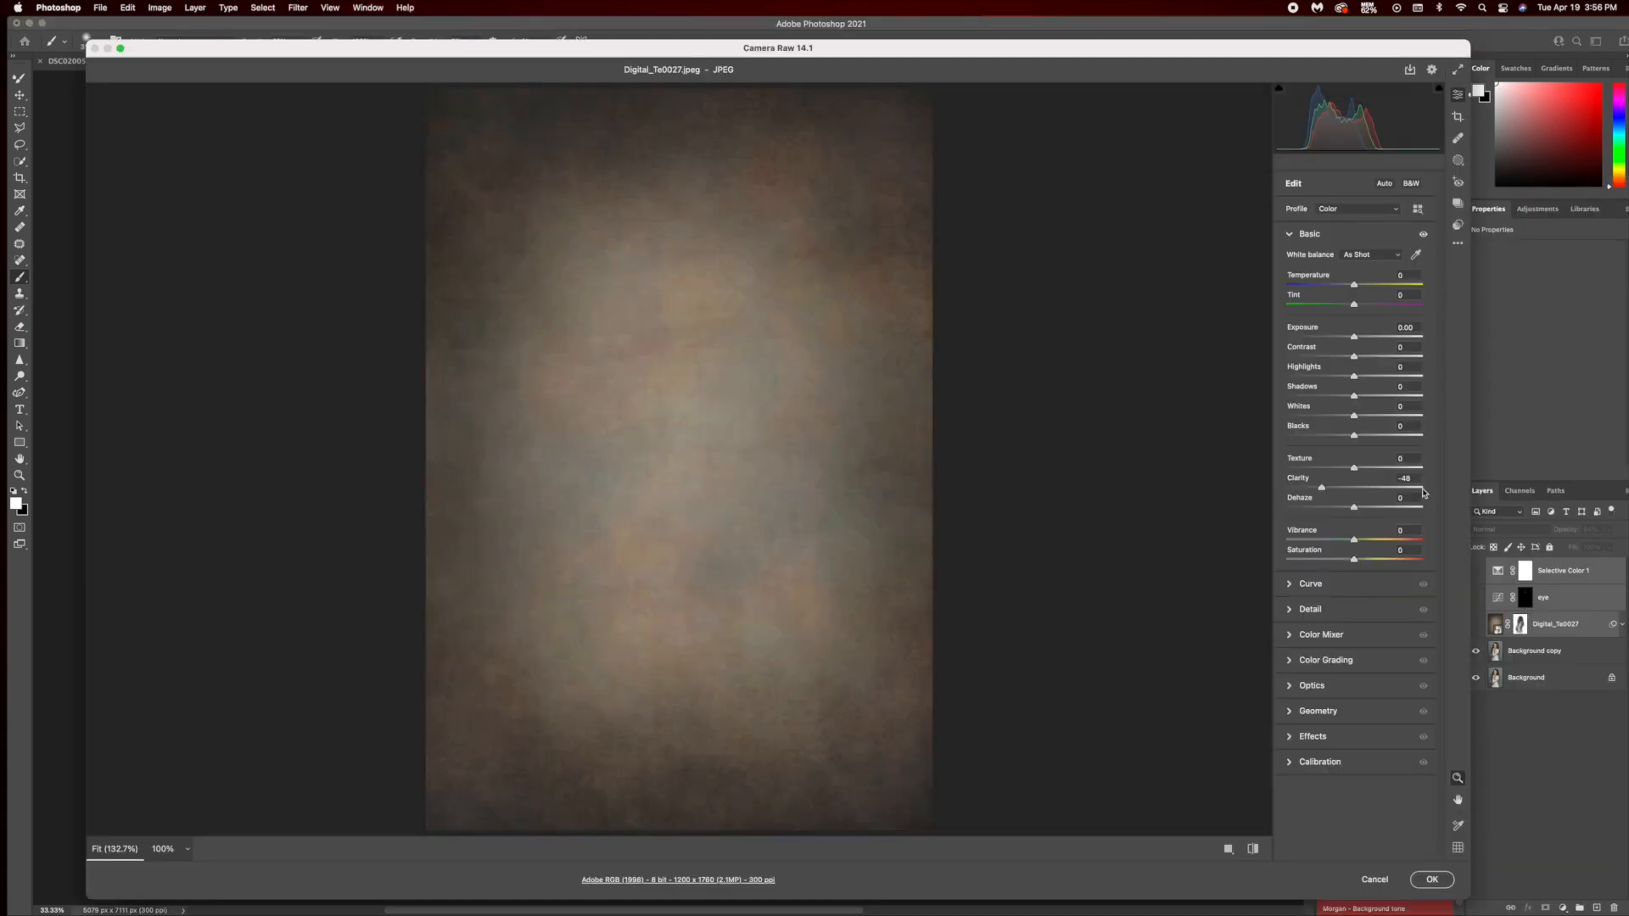
click(1430, 880)
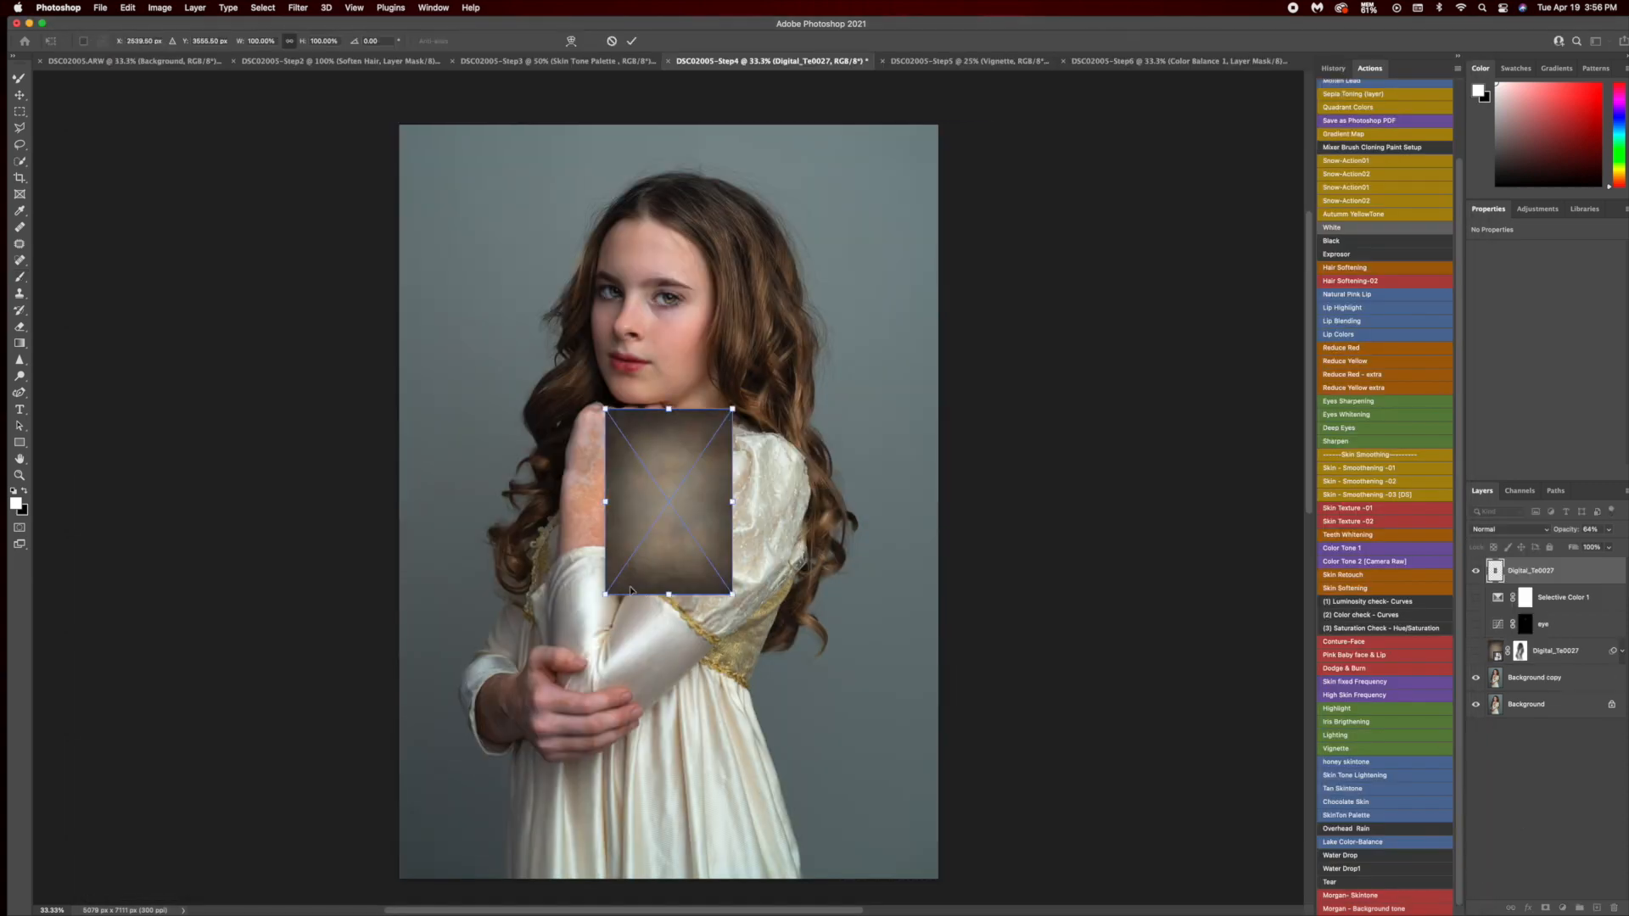
Scale the placed texture to about 432% and position it so it covers the whole canvas.
drag(644, 494, 438, 228)
drag(530, 315, 1082, 839)
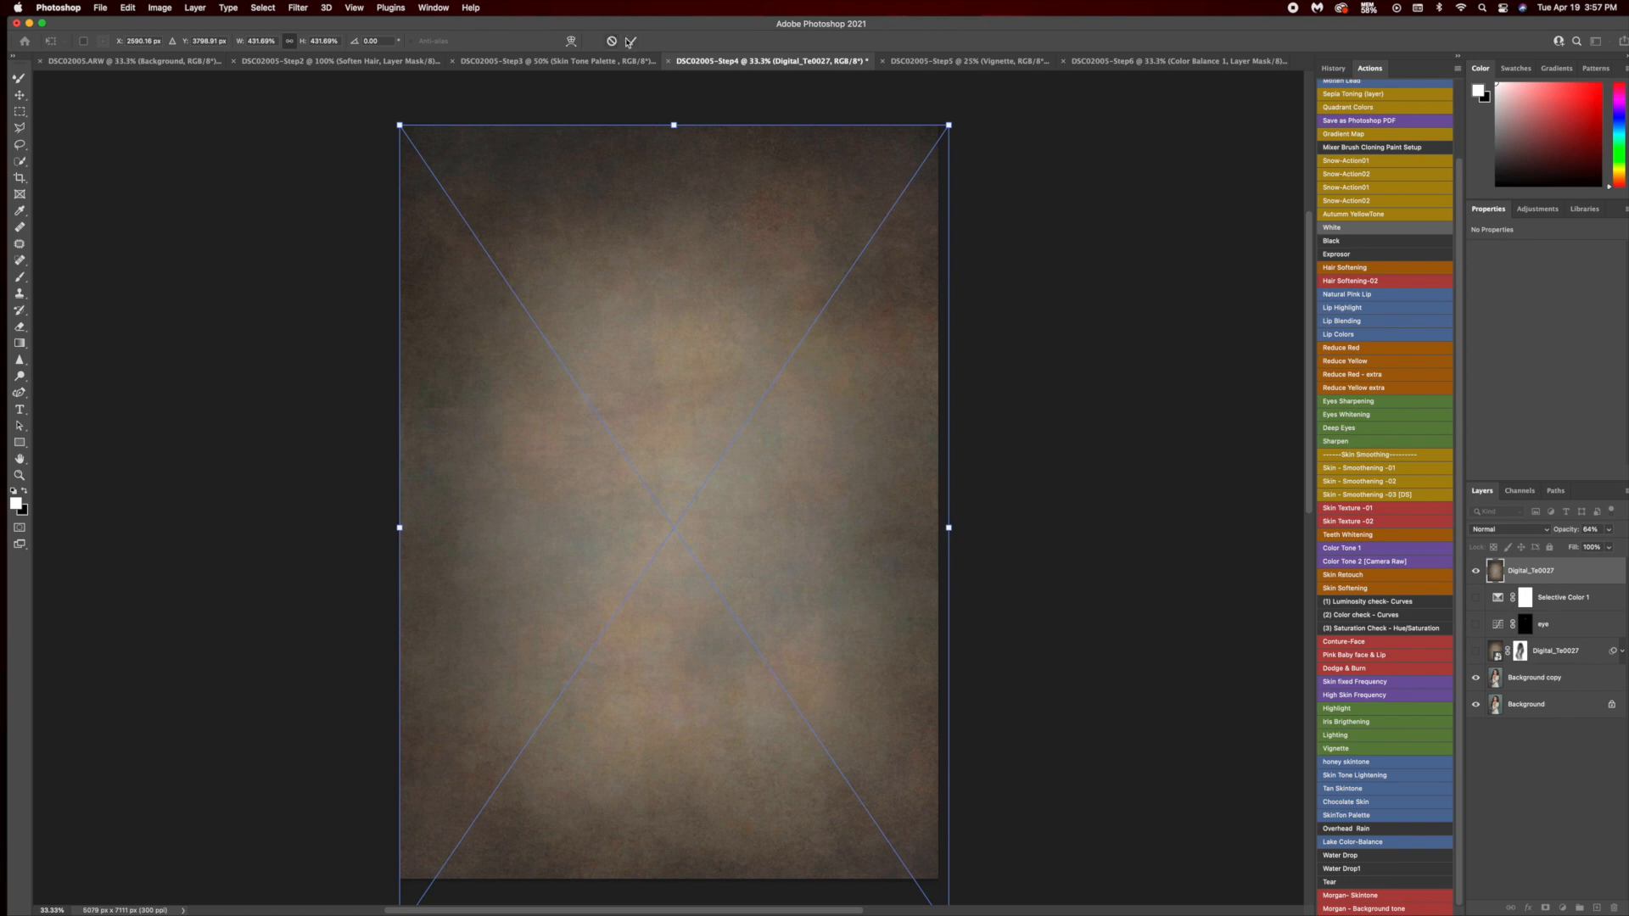
click(631, 41)
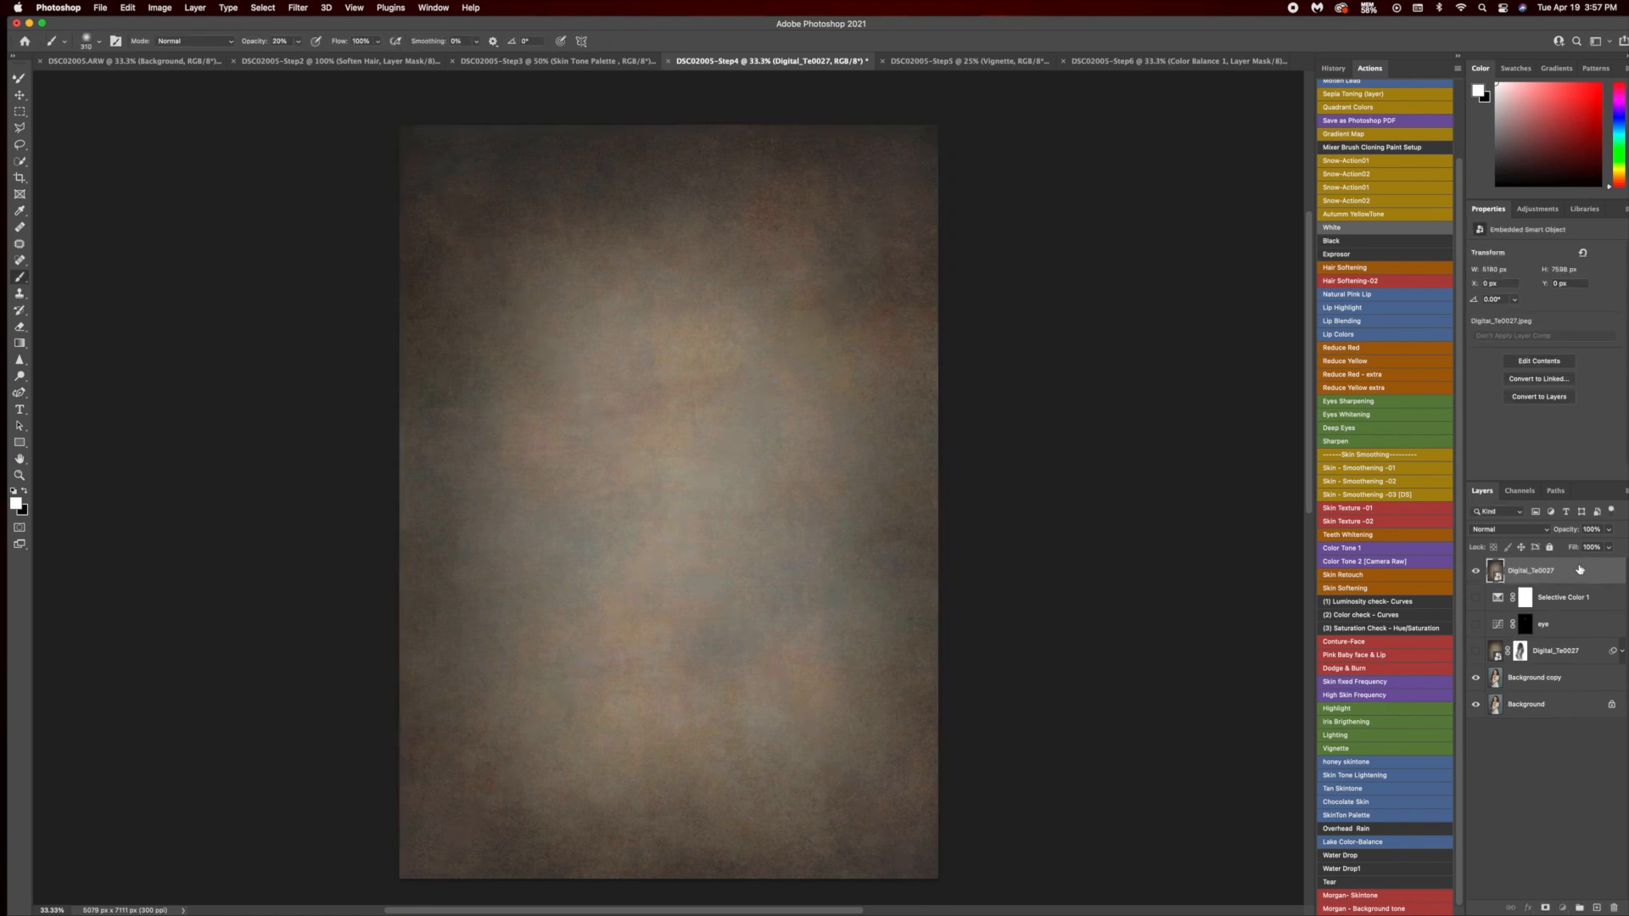
Move the new texture layer directly above Background copy and set its blend mode to Hard Light.
click(1575, 650)
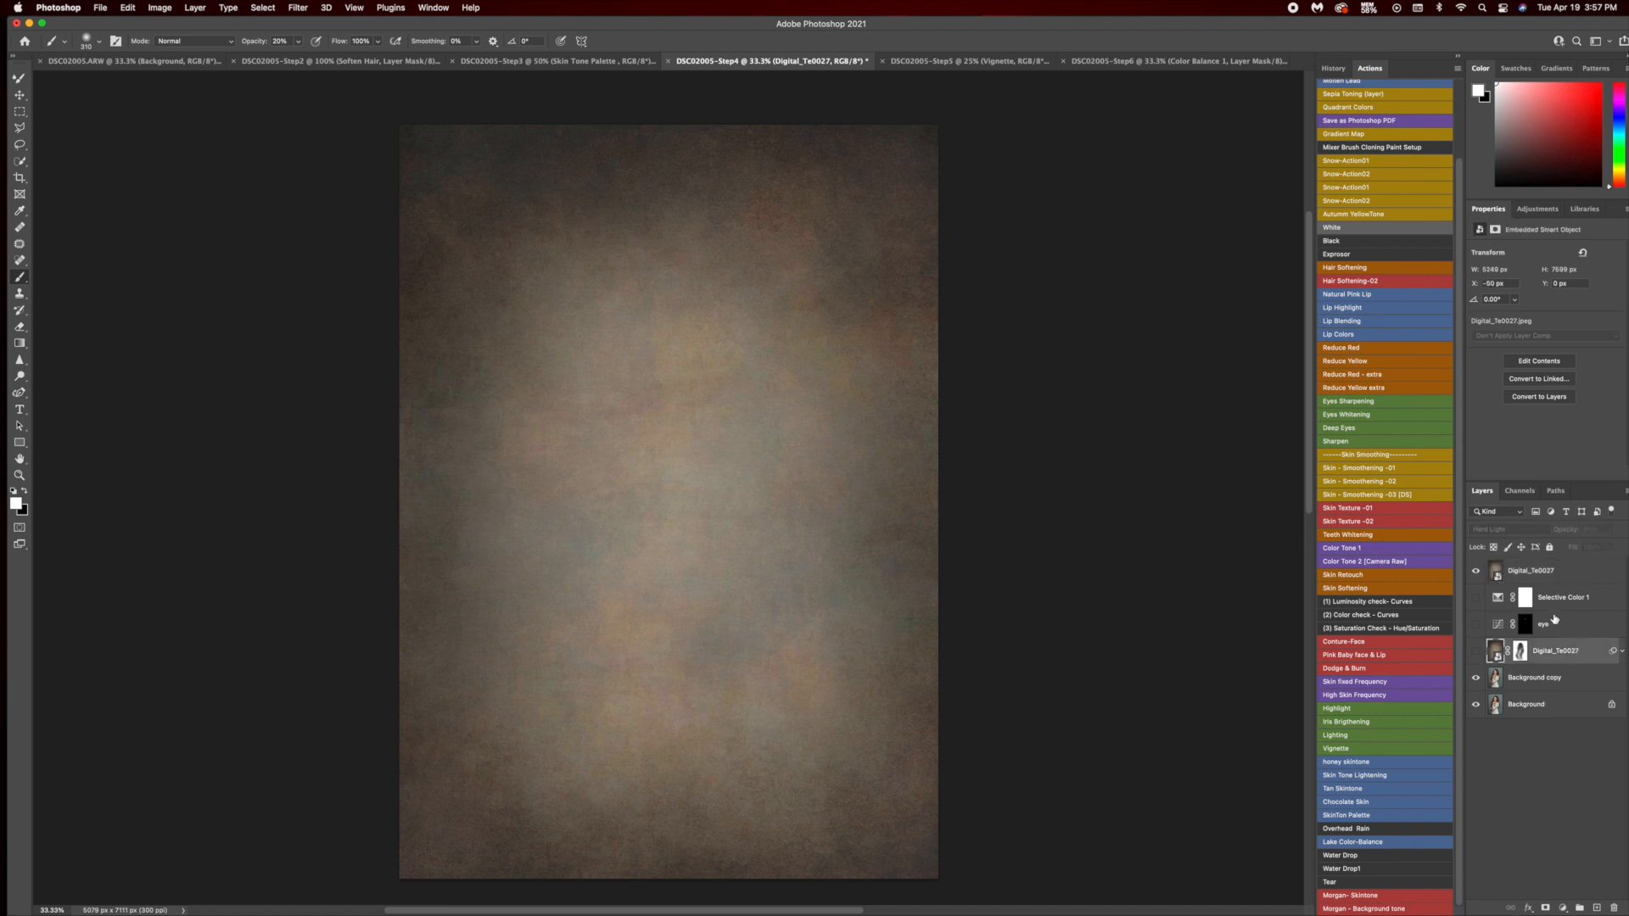
click(1583, 575)
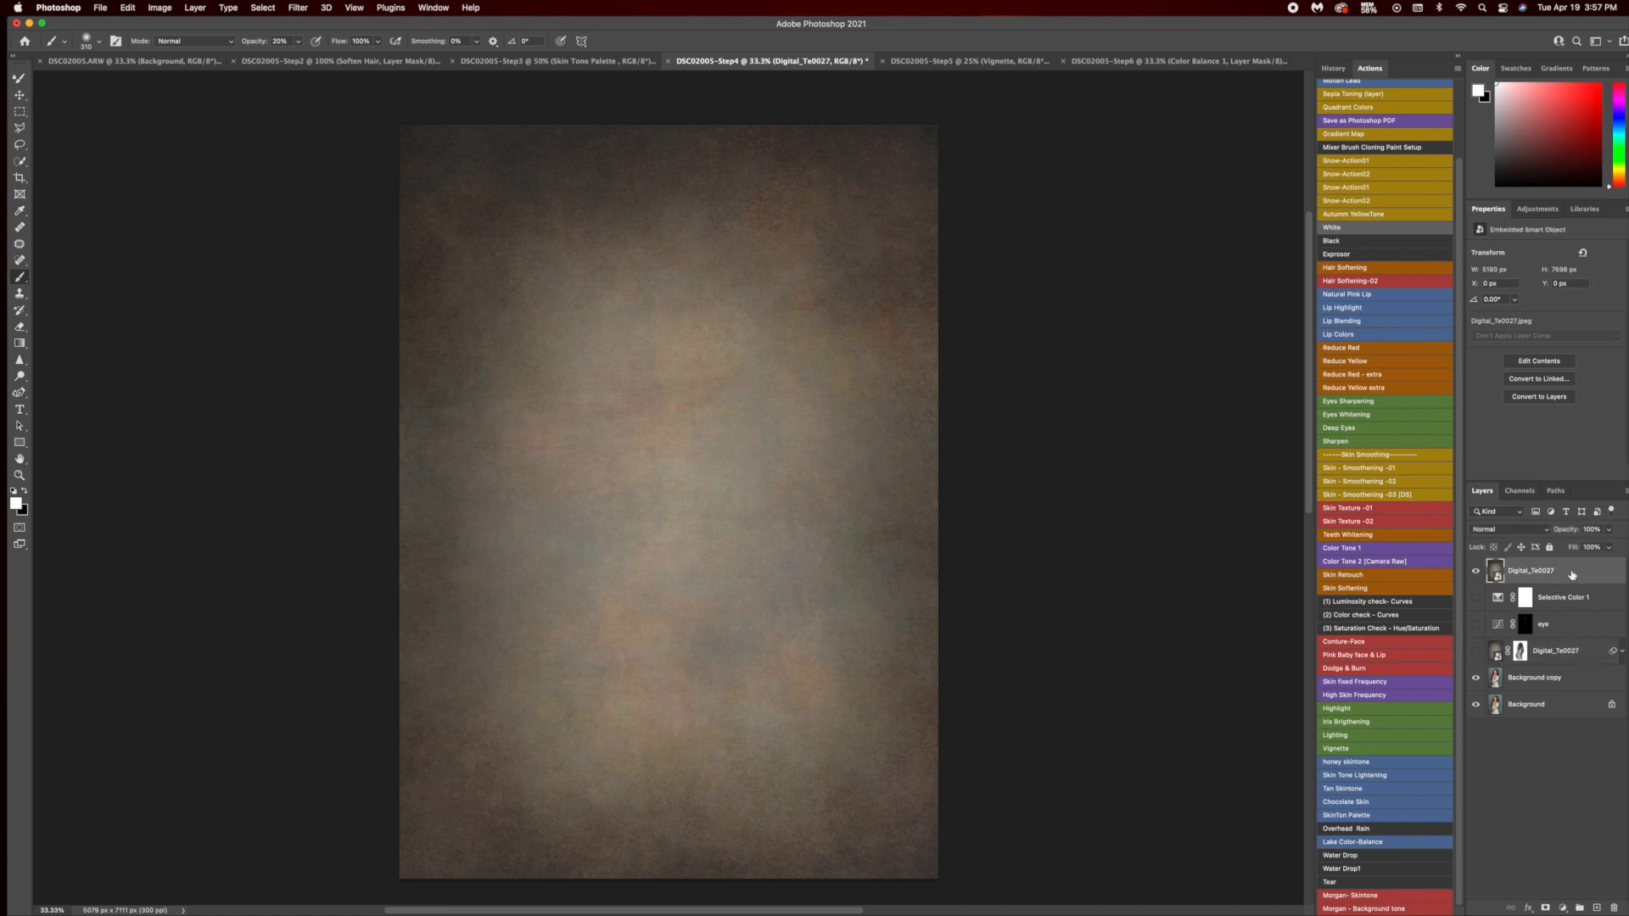
drag(1567, 574, 1553, 668)
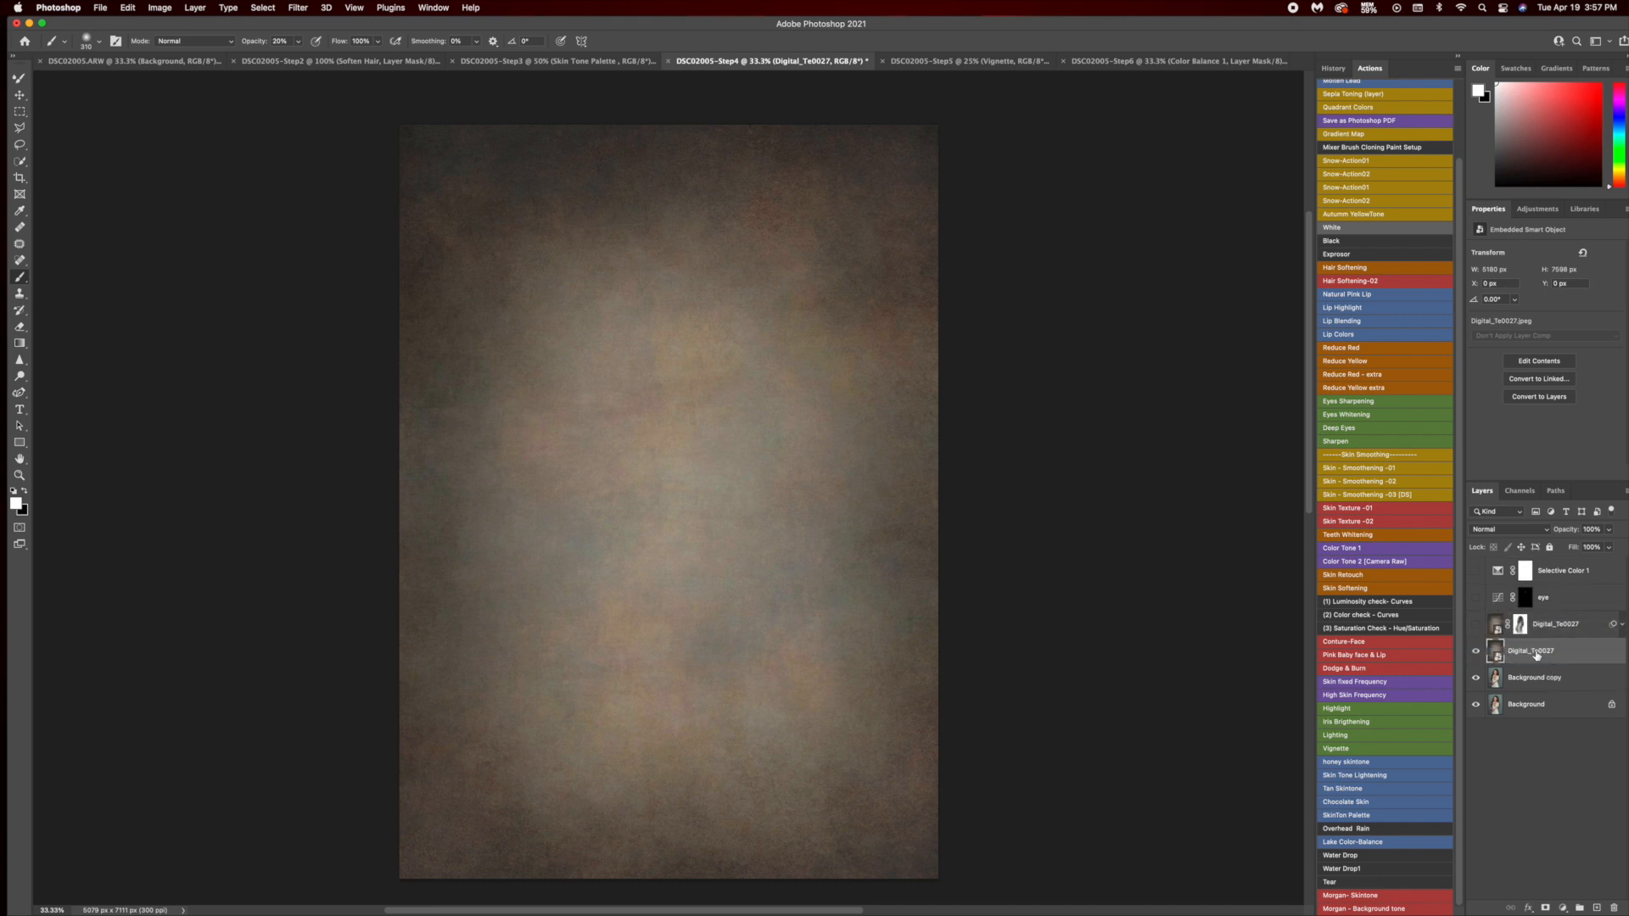
click(1484, 527)
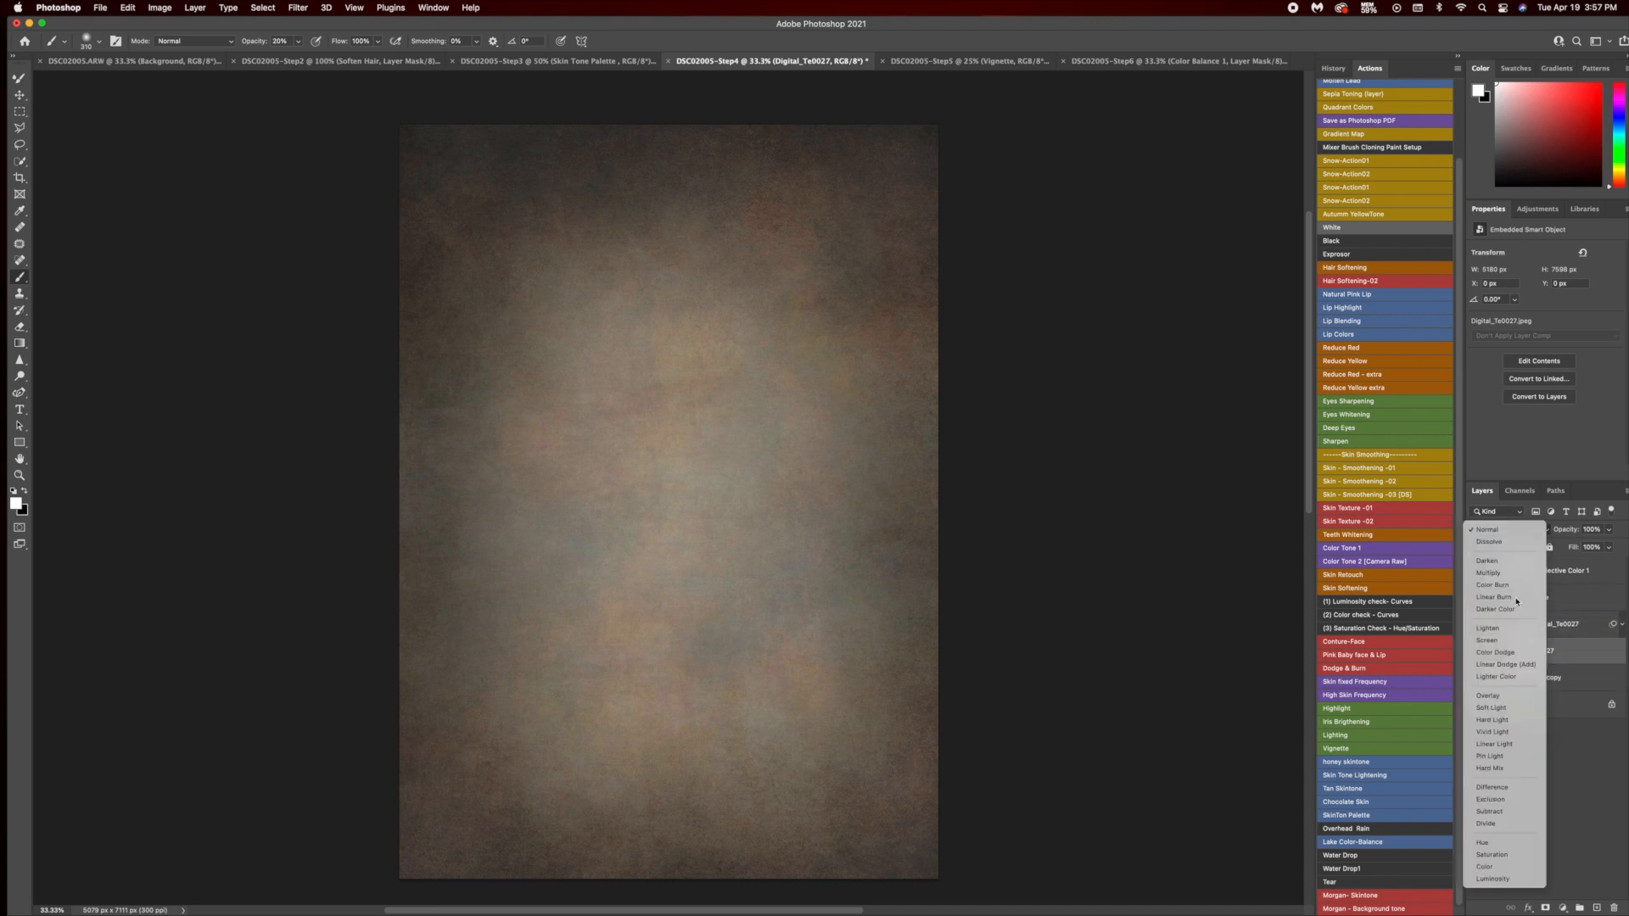
click(1494, 720)
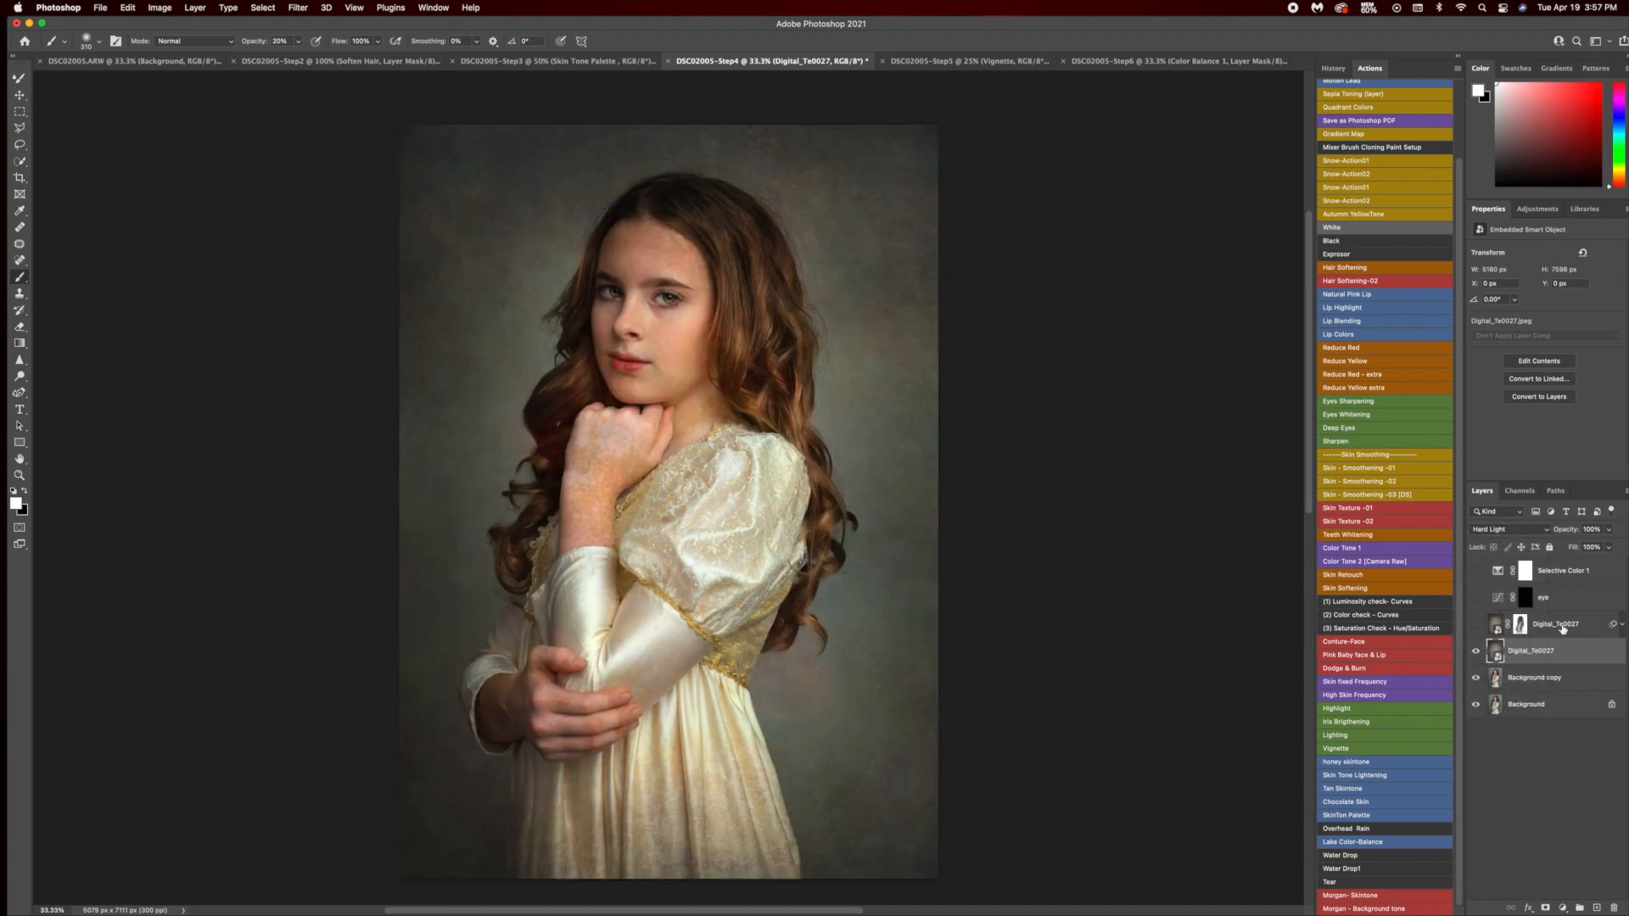
Apply a Gaussian Blur with a slightly reduced radius to the new texture layer and collapse its smart filter list.
click(299, 9)
mouse_move(355, 186)
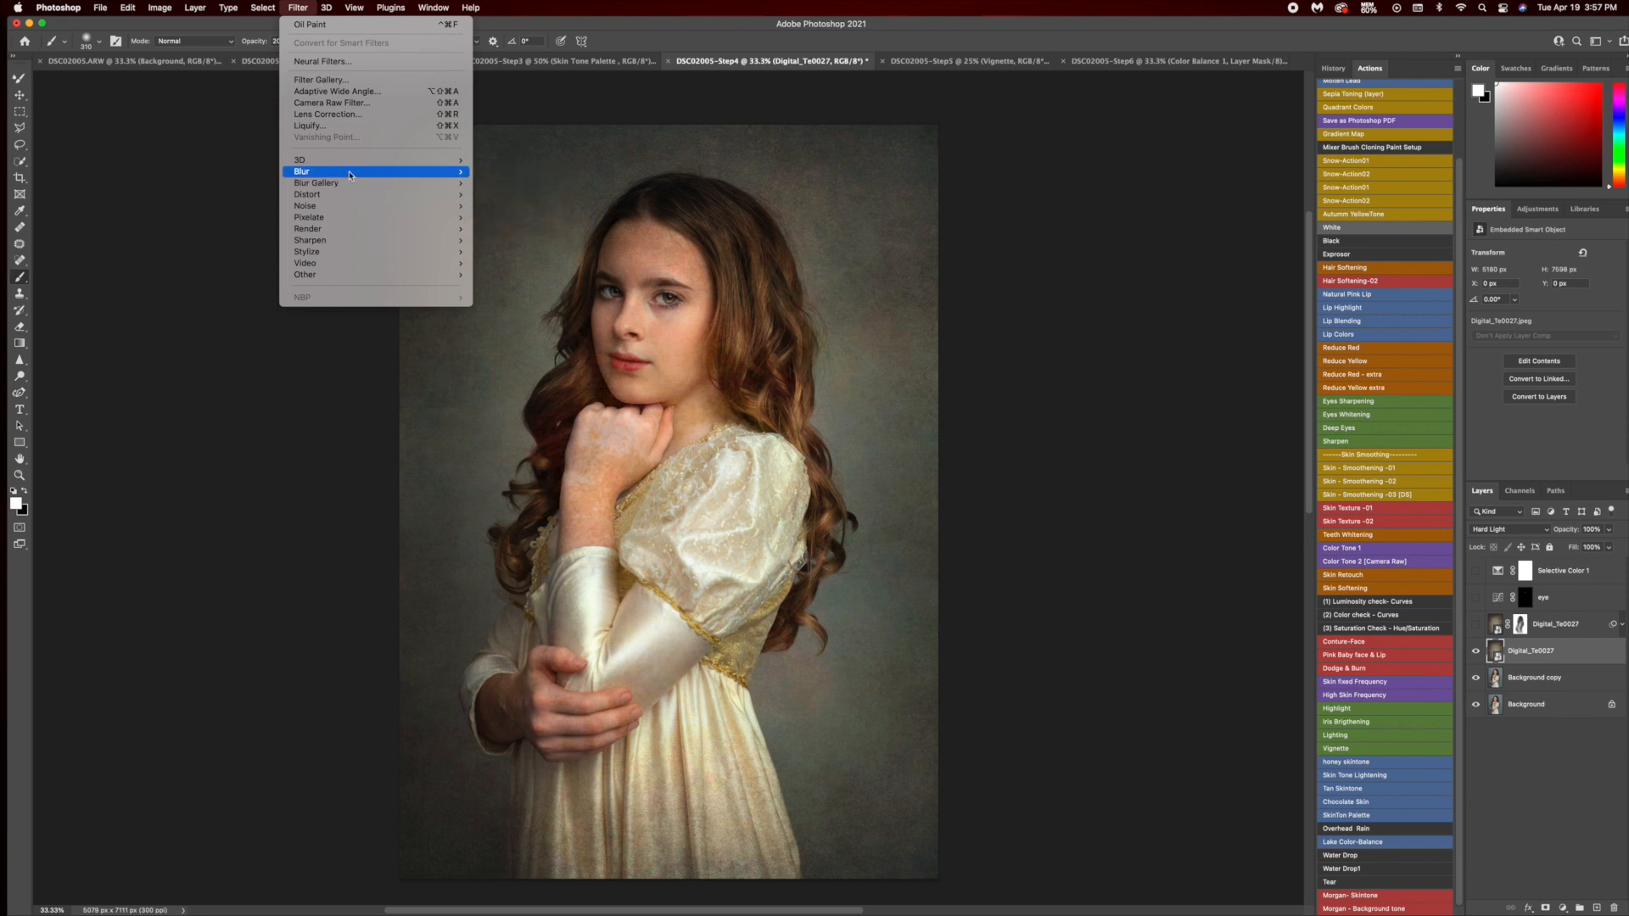
click(513, 217)
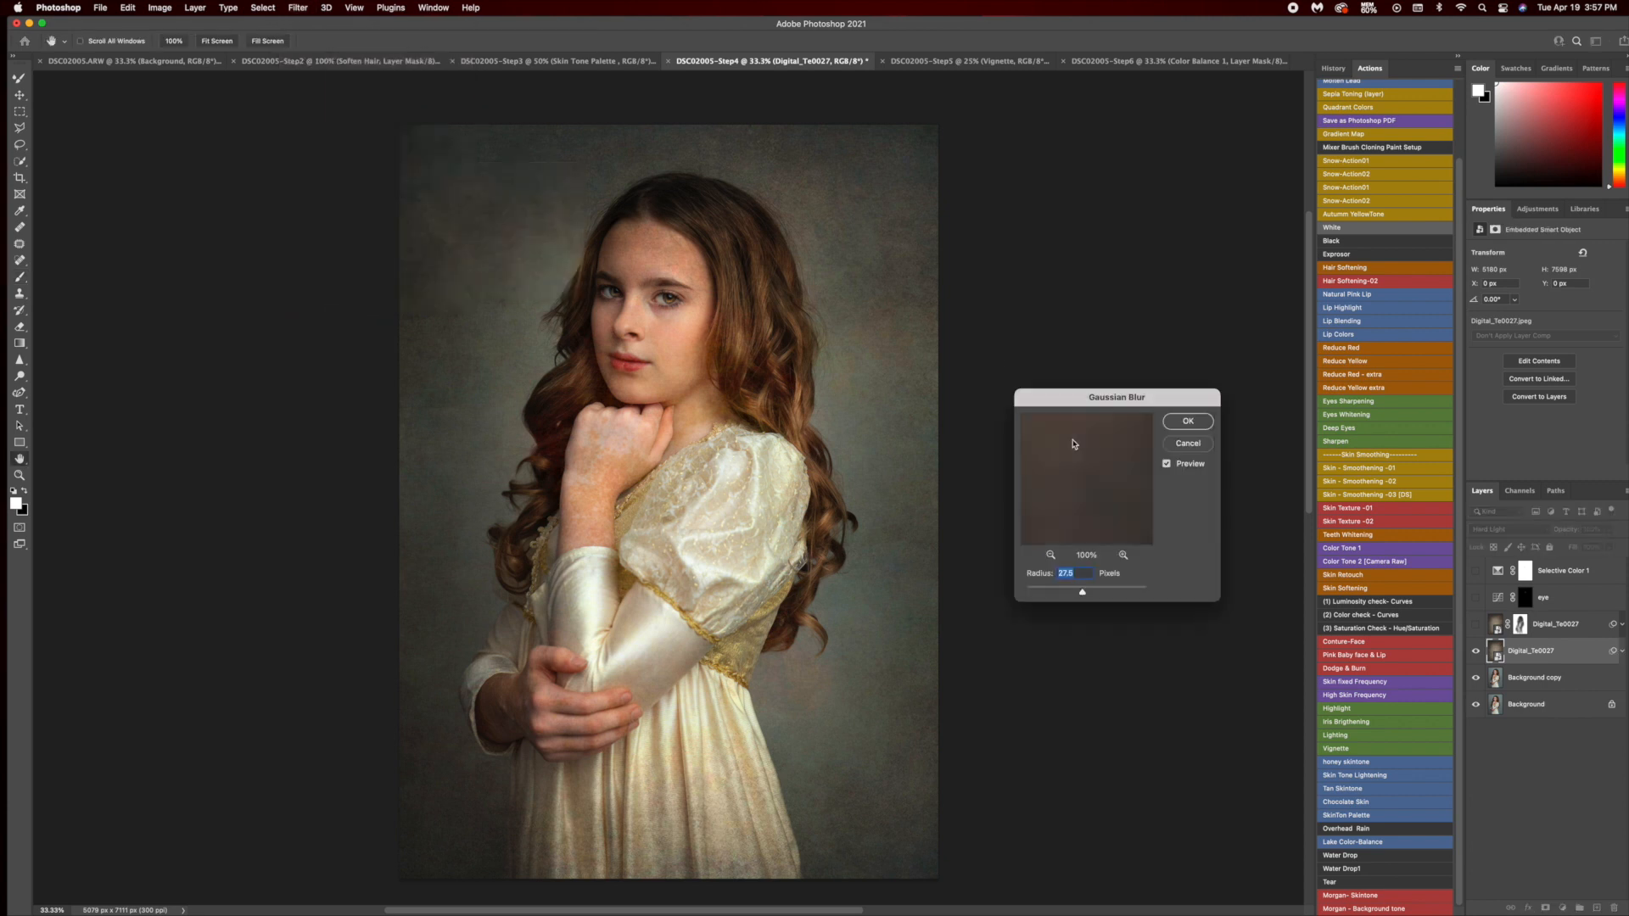
drag(1080, 593, 1077, 593)
drag(1077, 595, 1077, 596)
click(1199, 424)
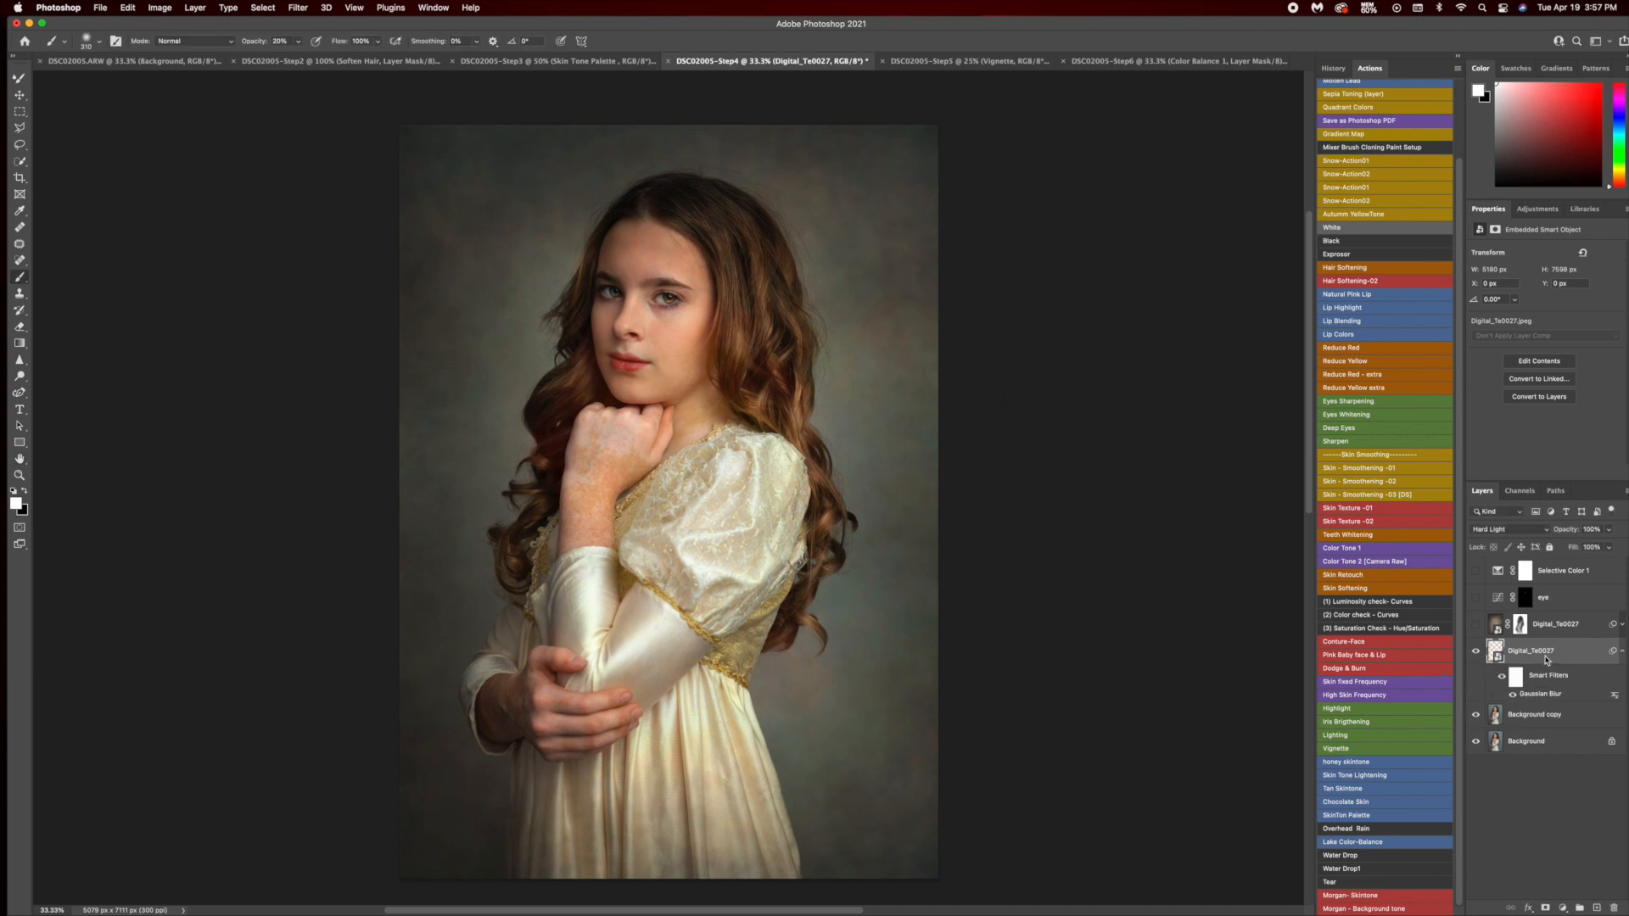
click(1623, 651)
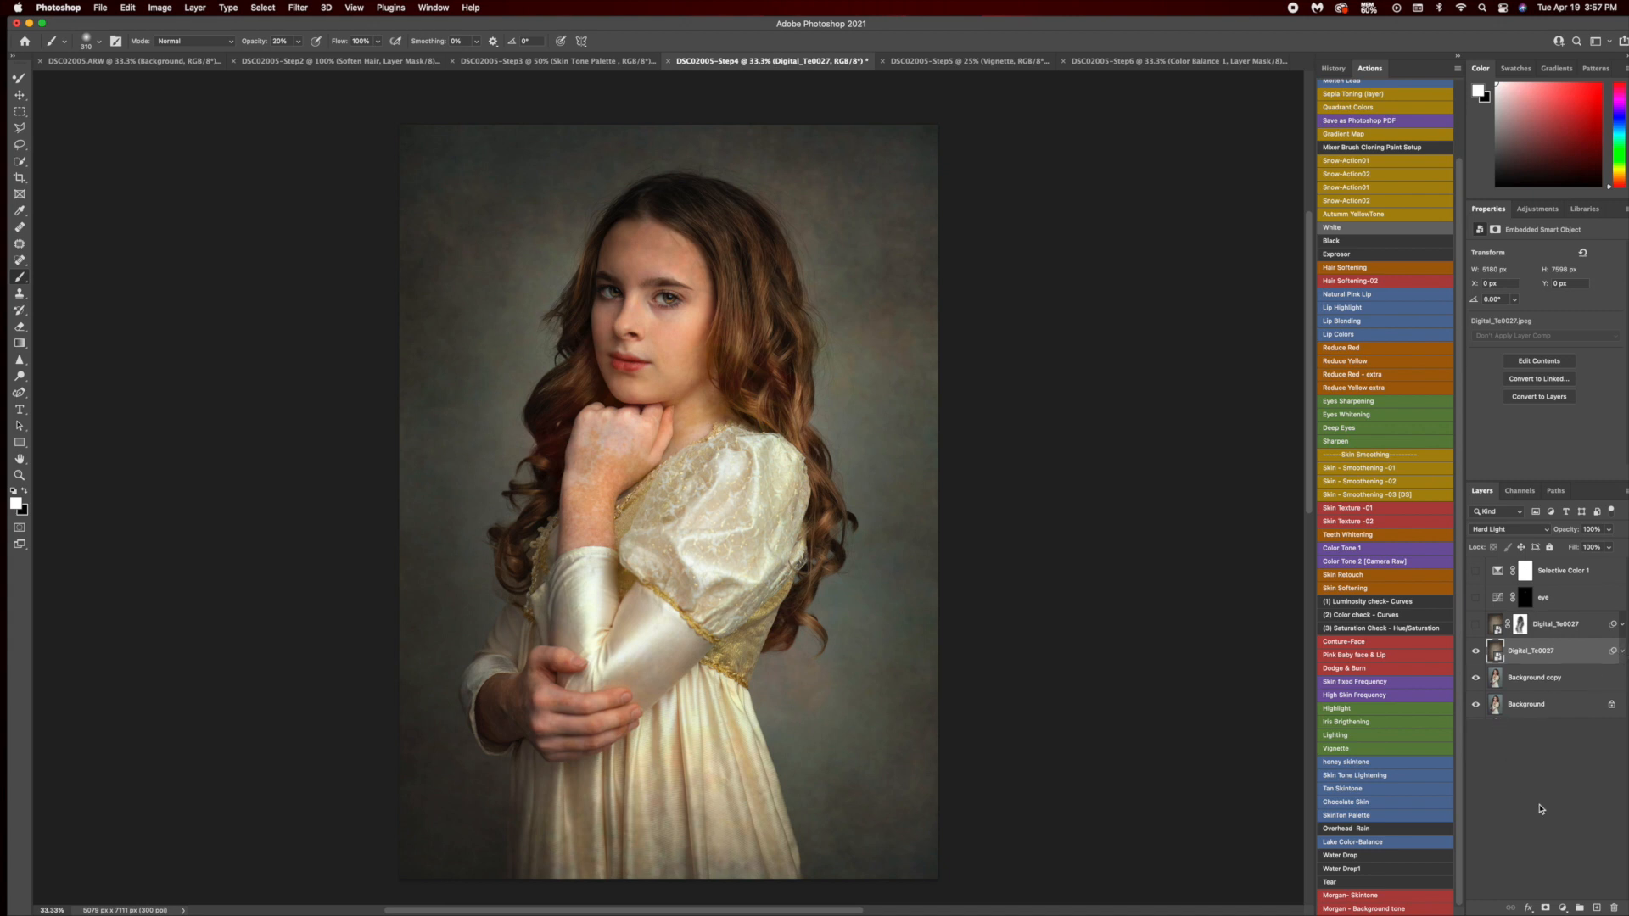
Lower the opacity of the new texture layer slightly.
click(1577, 626)
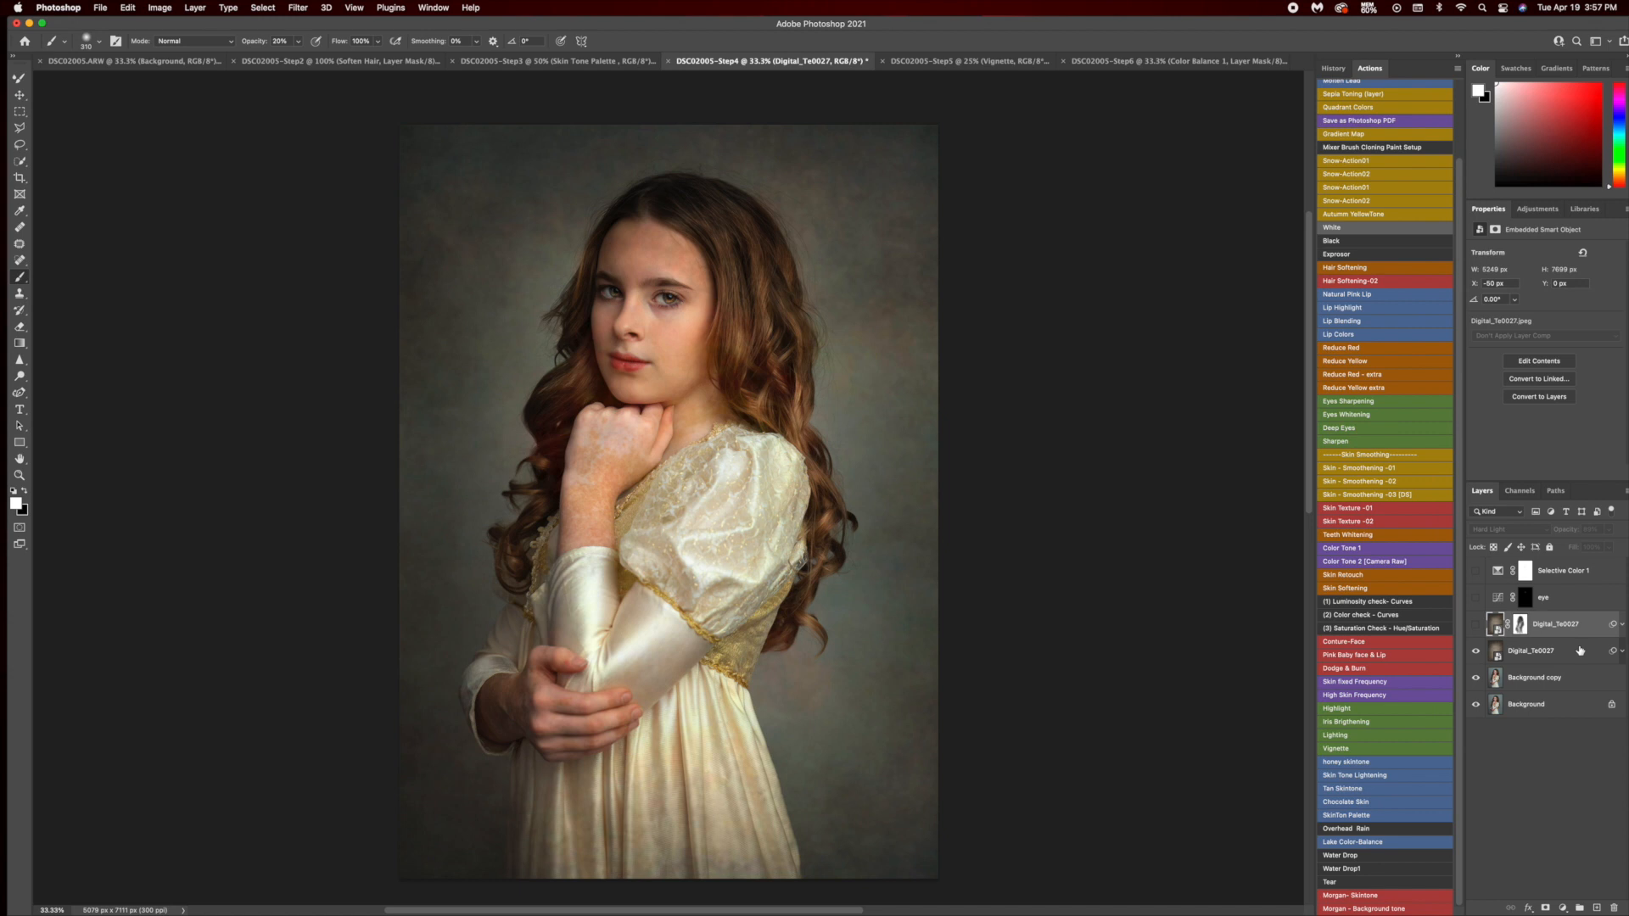
click(1579, 650)
click(1611, 530)
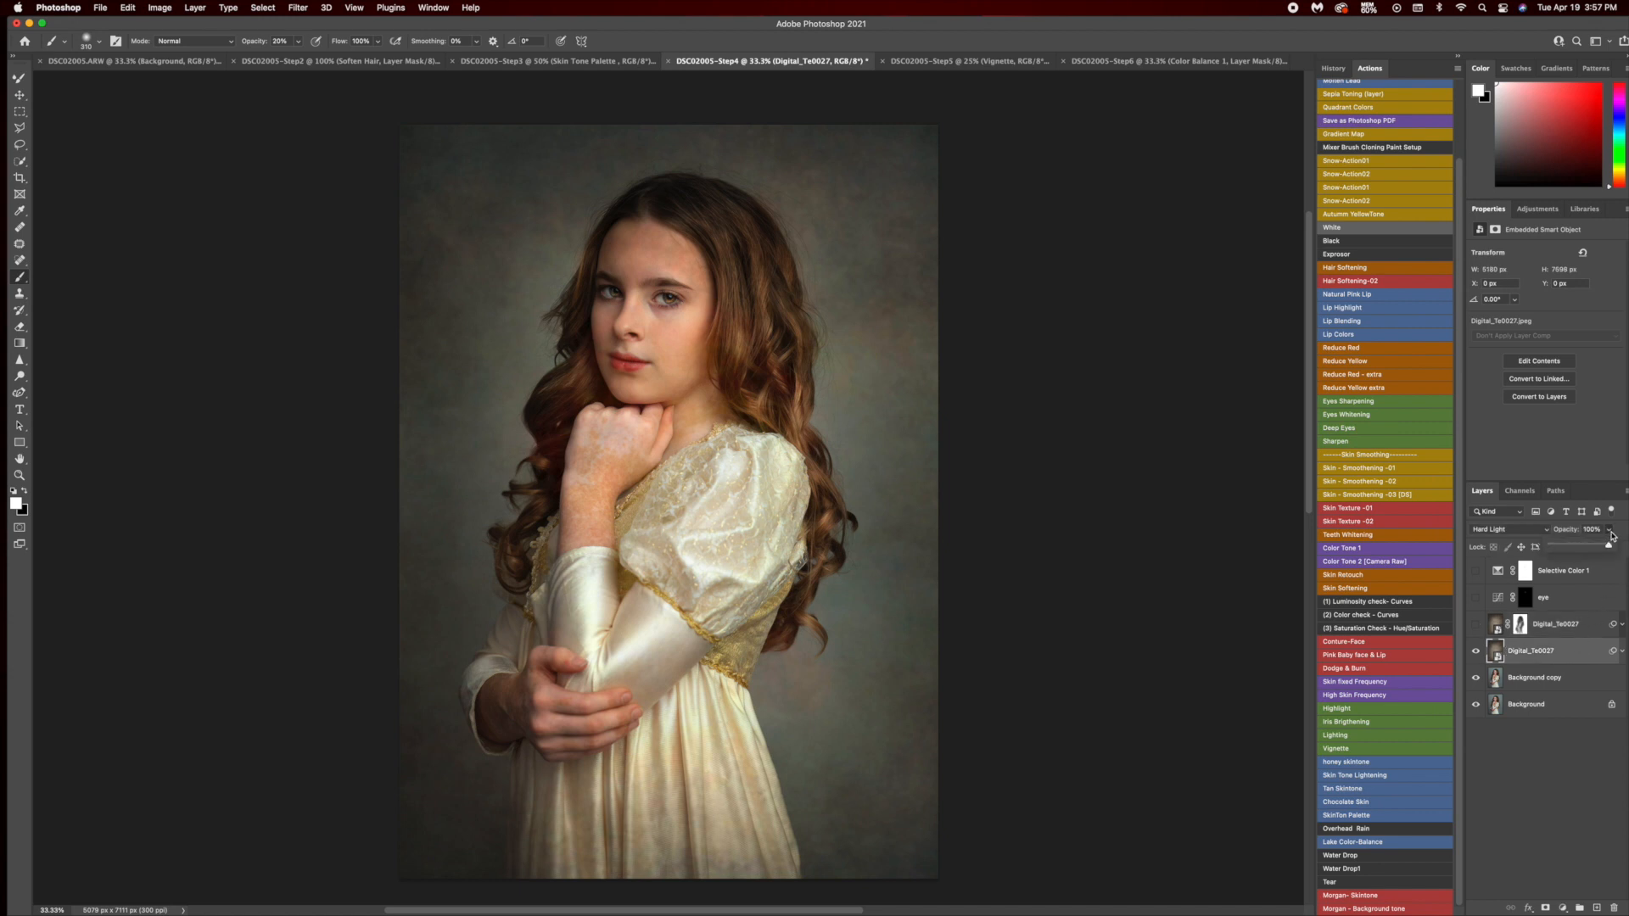
drag(1608, 545, 1600, 547)
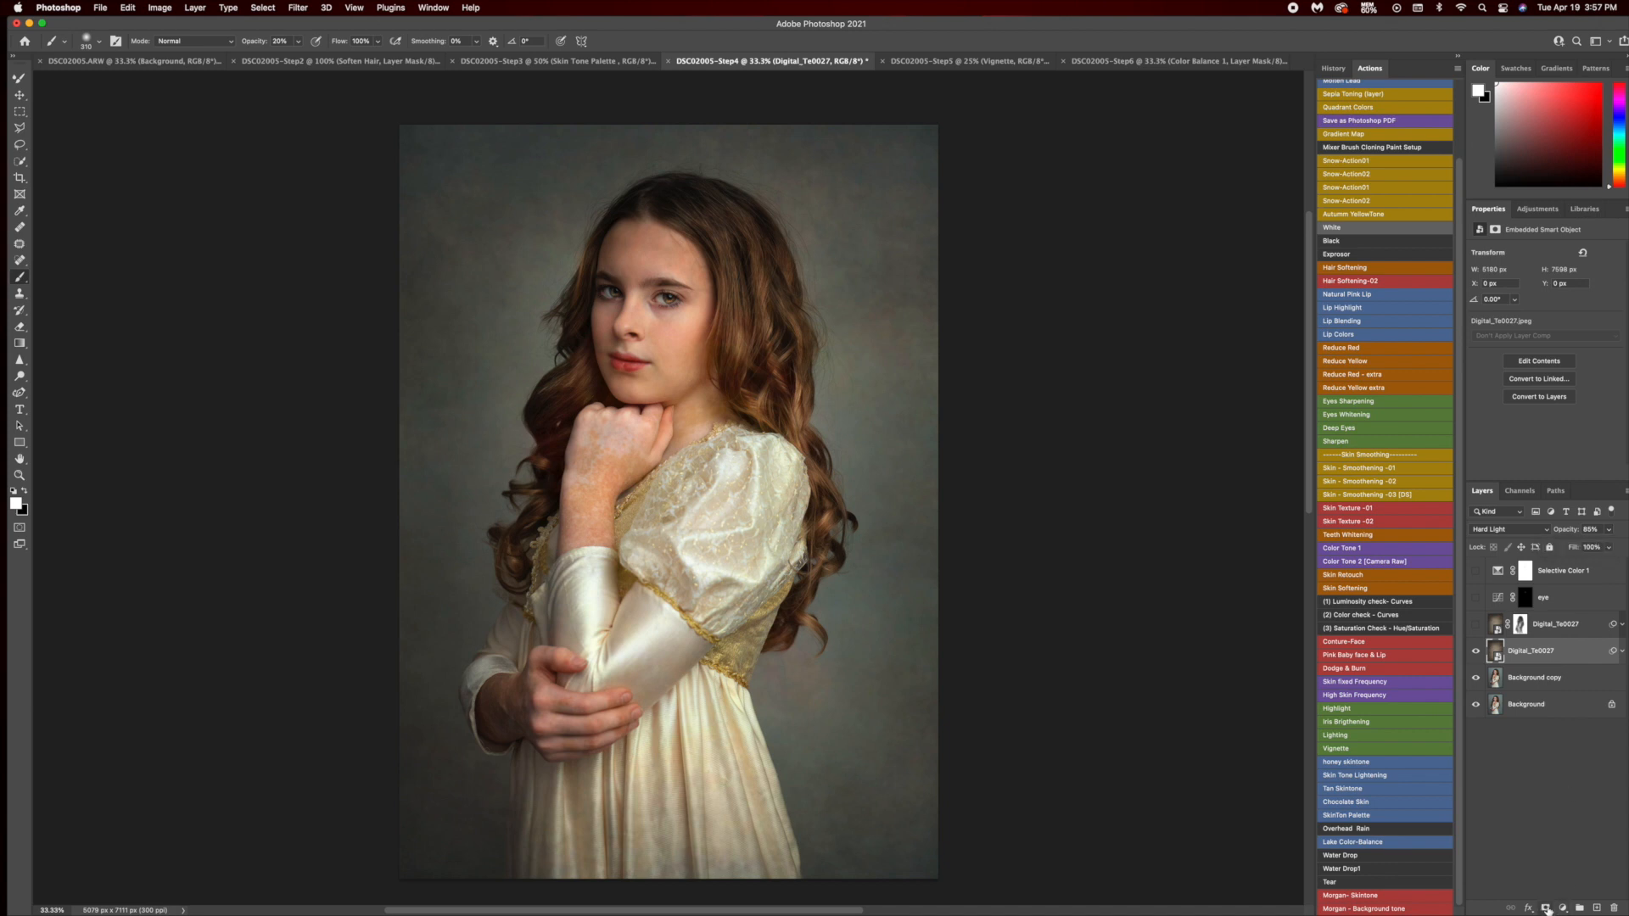
Add a layer mask to the new texture layer and set up a black brush at 30% opacity.
click(1547, 908)
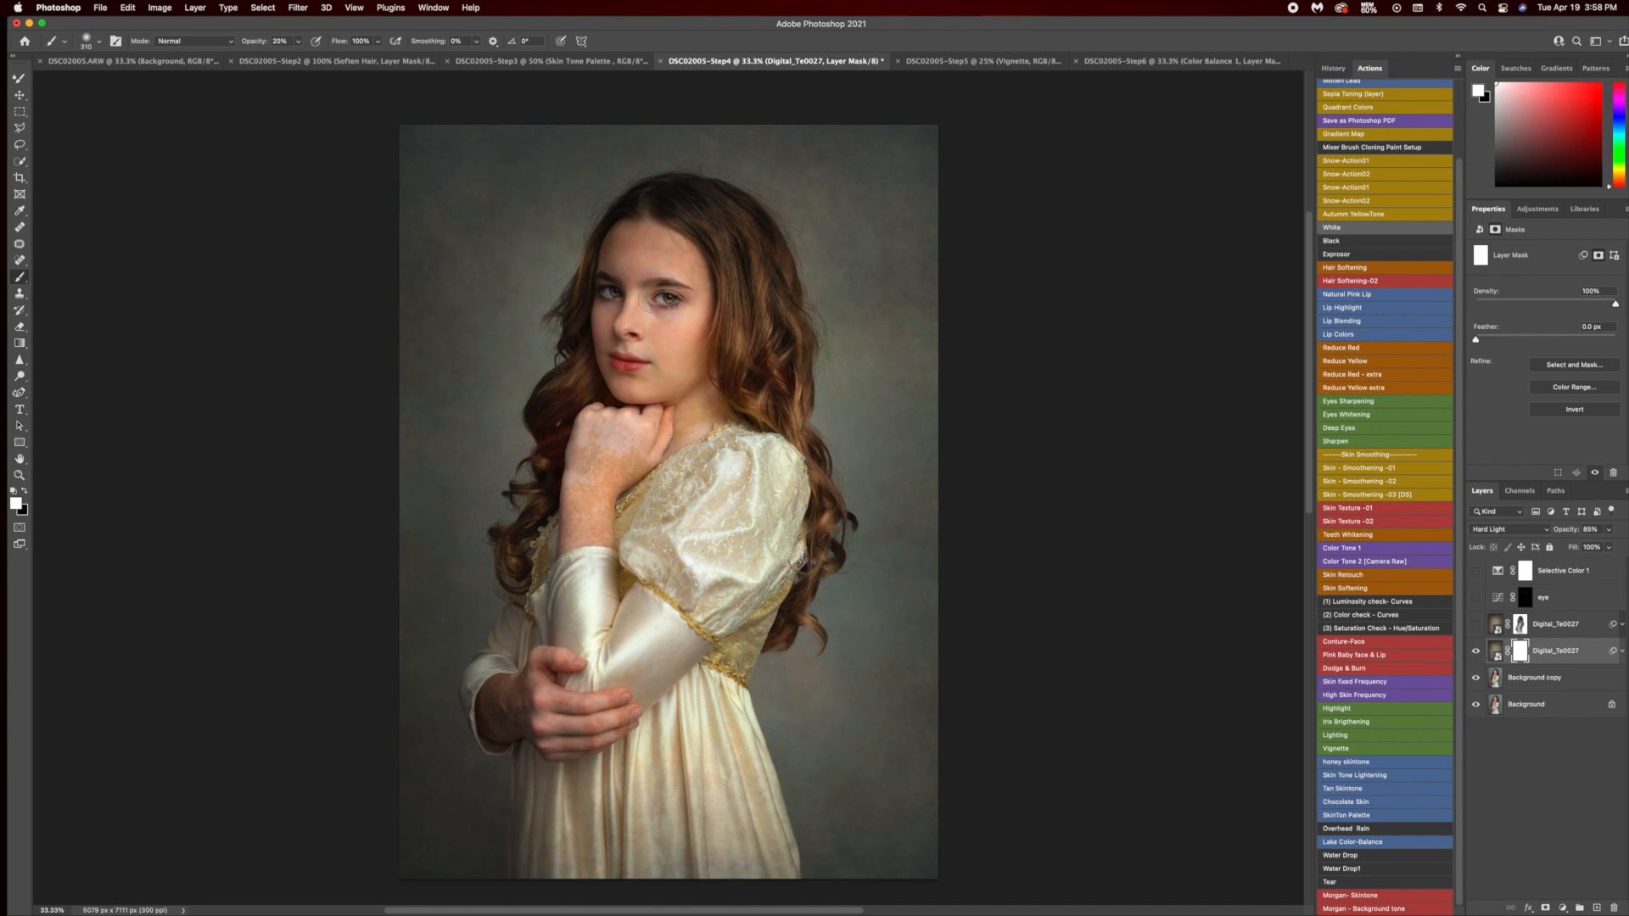
click(276, 40)
text(30)
click(25, 490)
Paint the texture off the girl on the layer mask and feather the mask by about 16 px.
drag(650, 287, 708, 301)
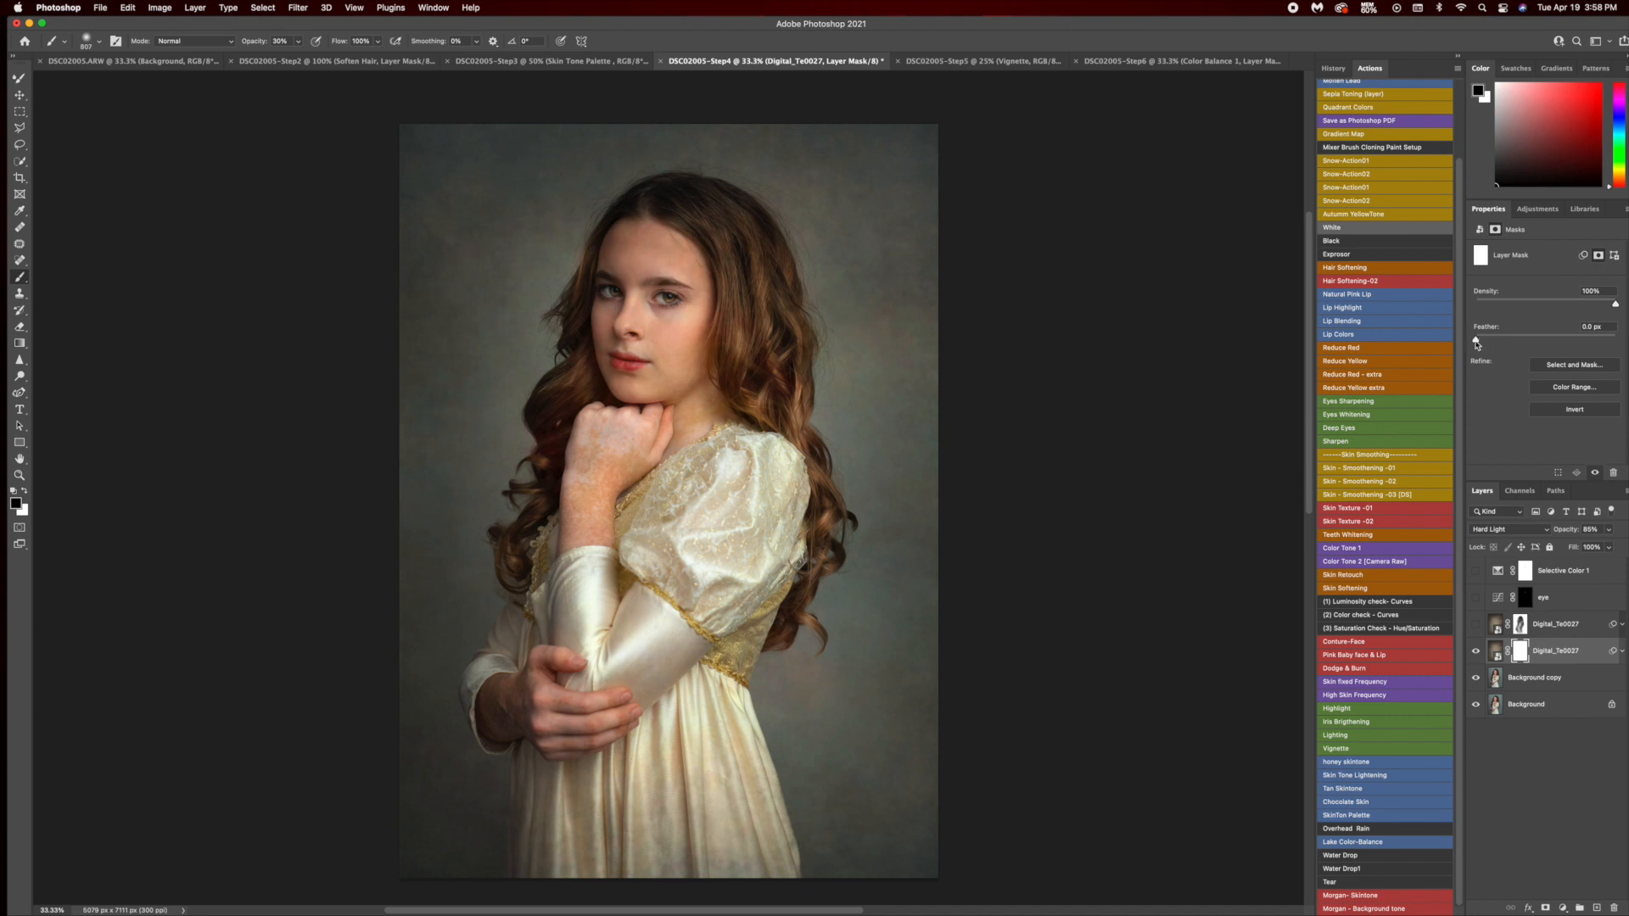
drag(1528, 346, 1537, 347)
mouse_move(717, 293)
mouse_down()
mouse_move(700, 285)
mouse_move(724, 306)
mouse_move(613, 368)
mouse_move(666, 365)
mouse_up()
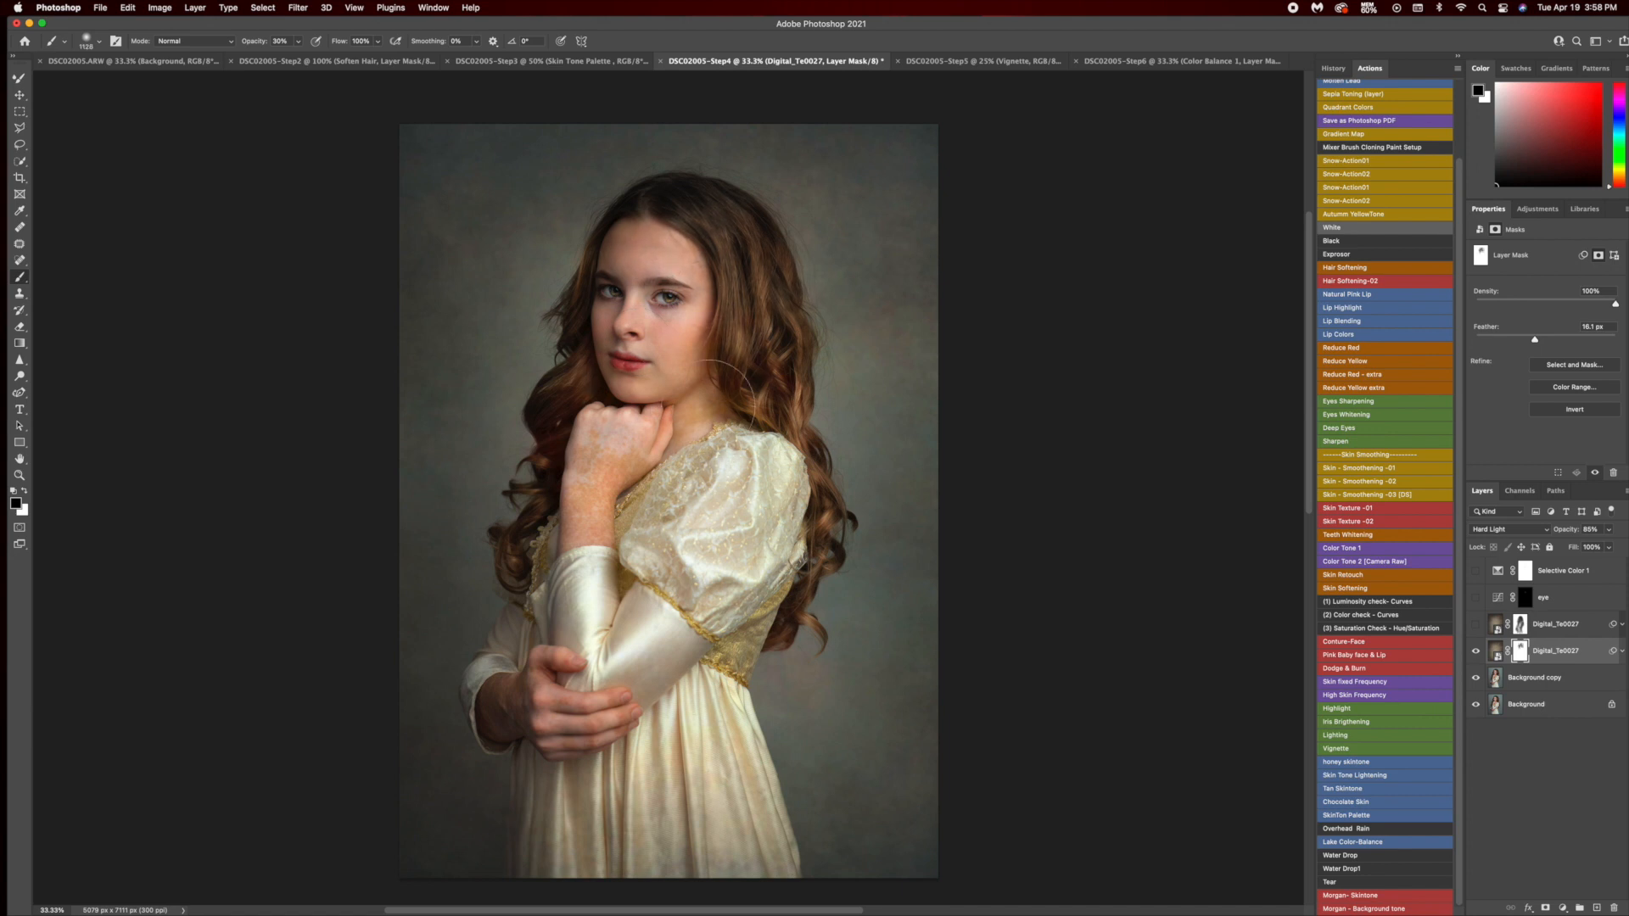
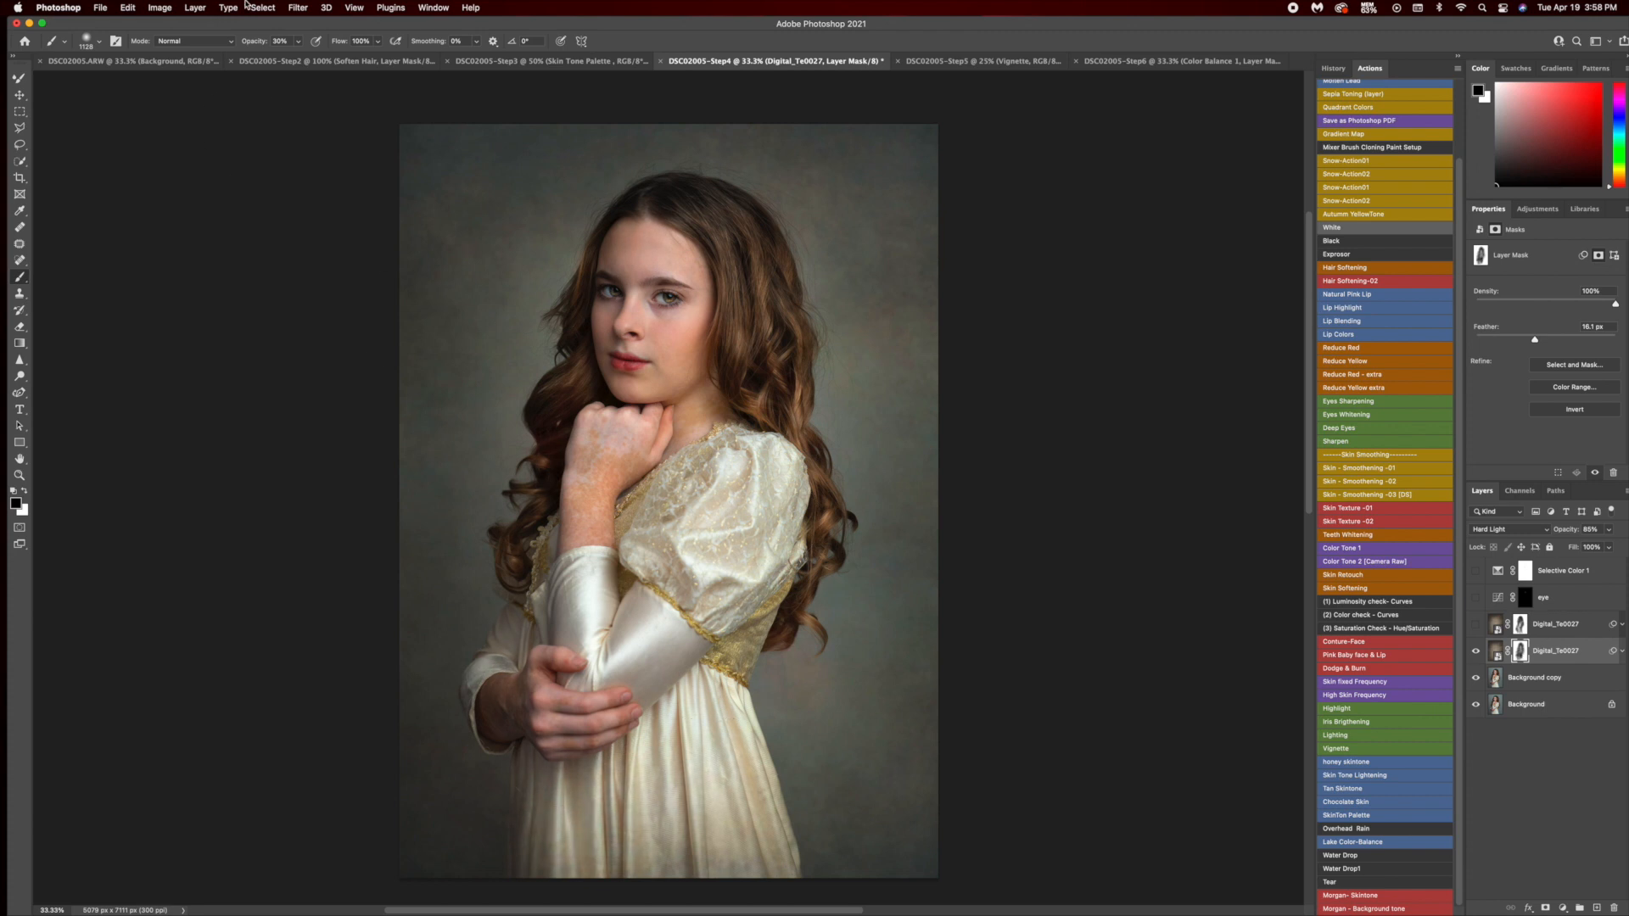
Set the brush opacity to 20% and refine the mask by painting more of the texture off the girl.
click(280, 41)
text(2)
key(Return)
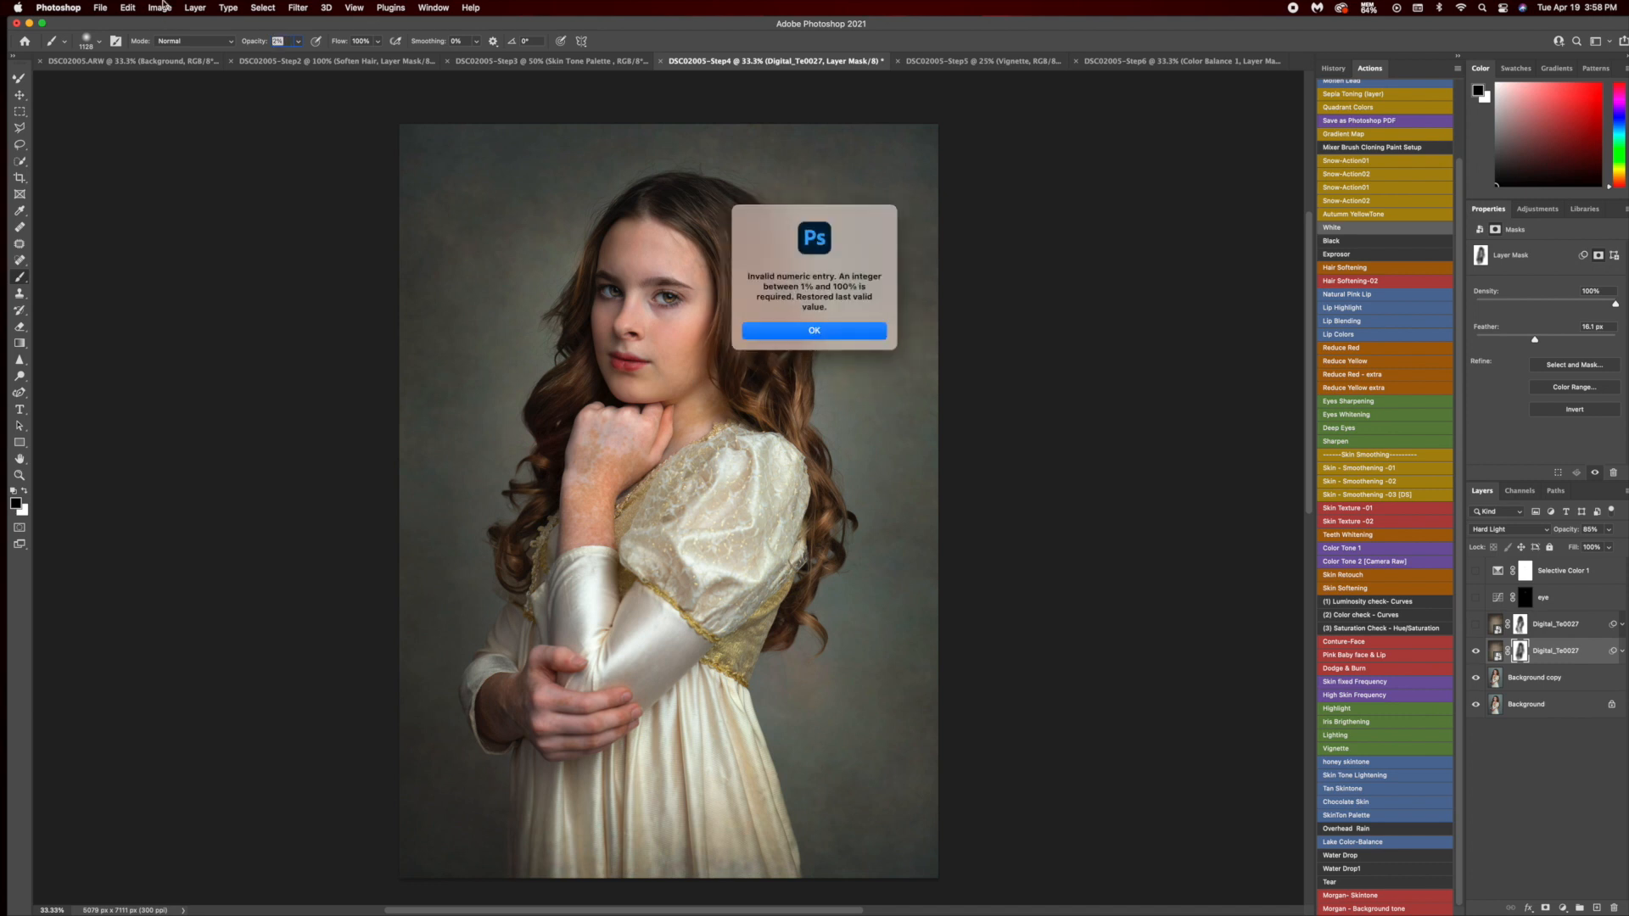
click(827, 330)
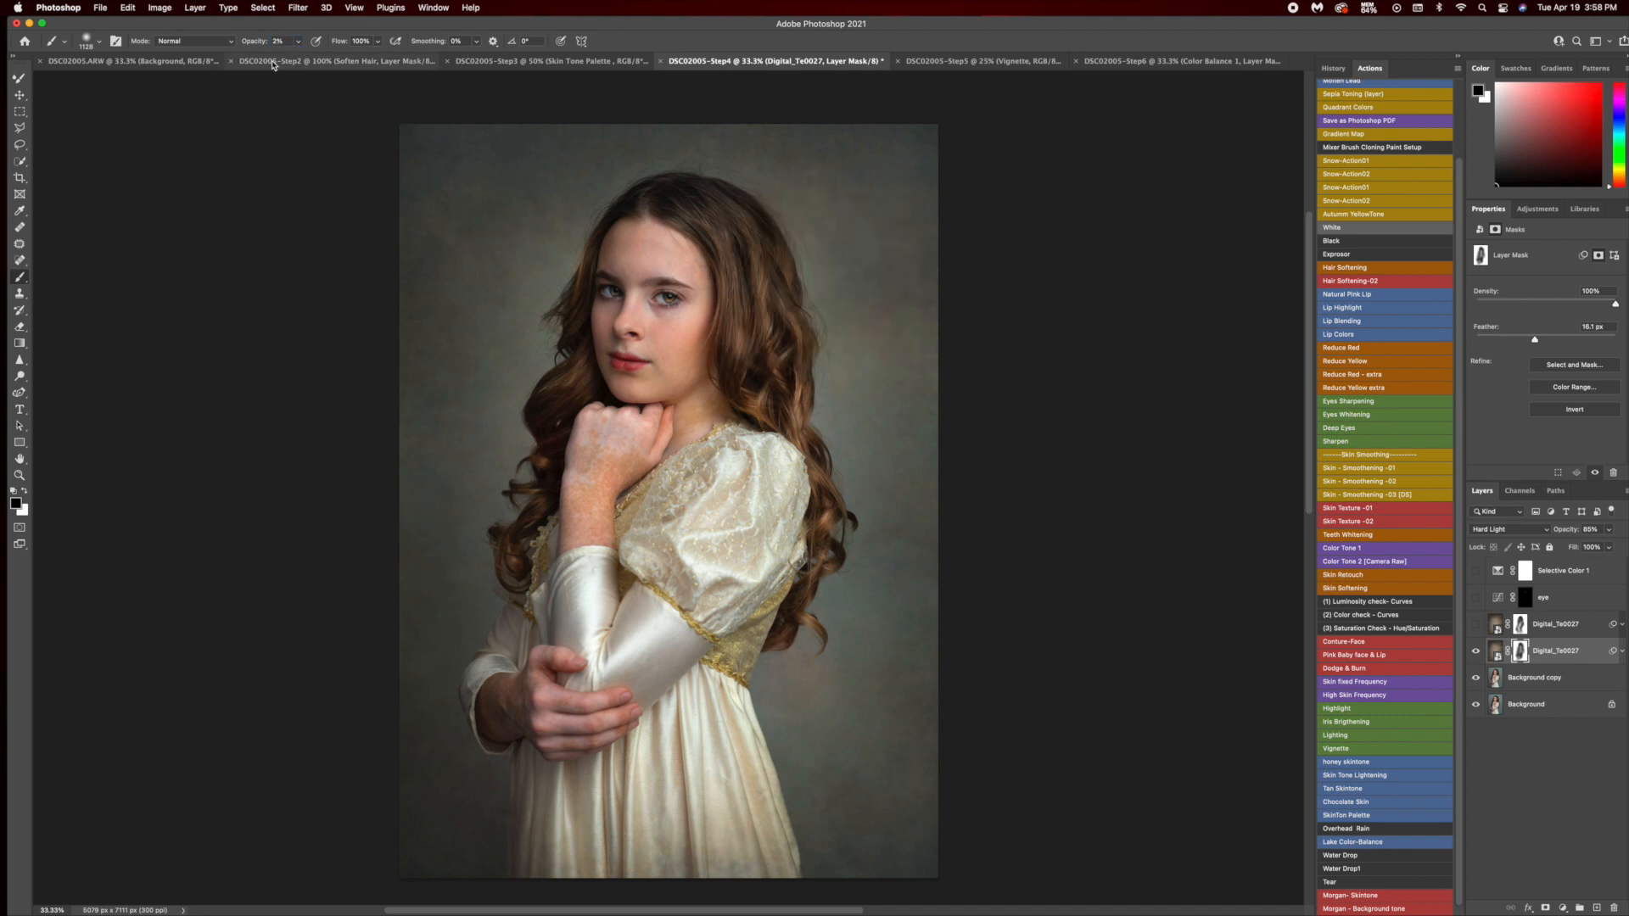
text(20)
key(Return)
key(x)
key(x)
Show the existing masked Digital_Te0027 layer in place of the new one, and delete the new texture layer and the eye layer.
click(1475, 651)
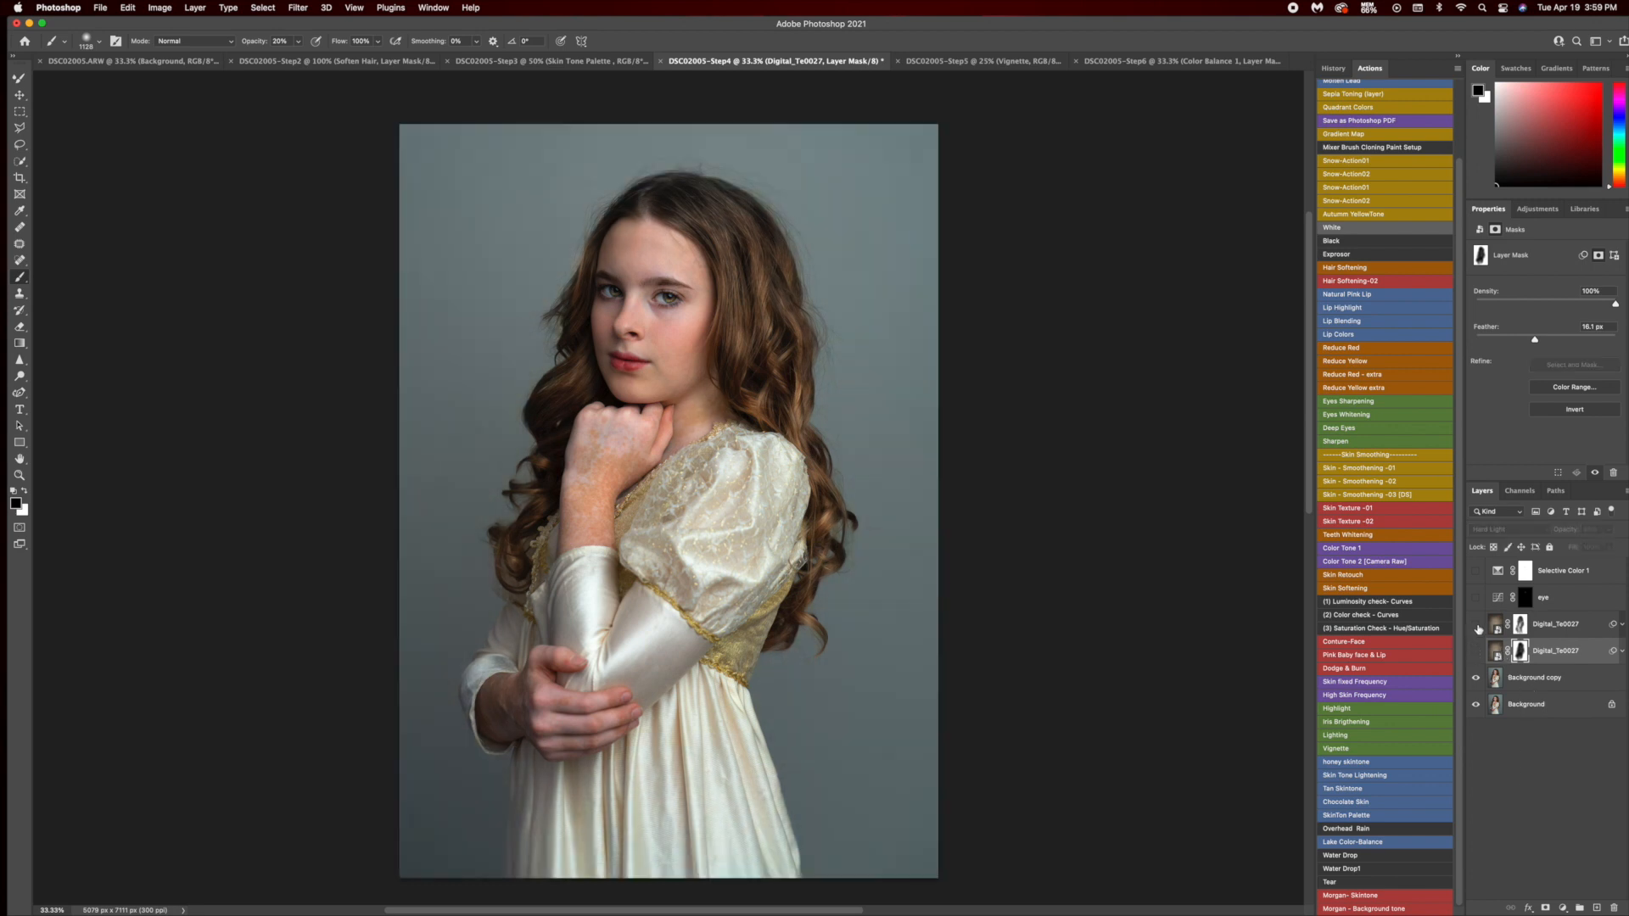
click(1476, 625)
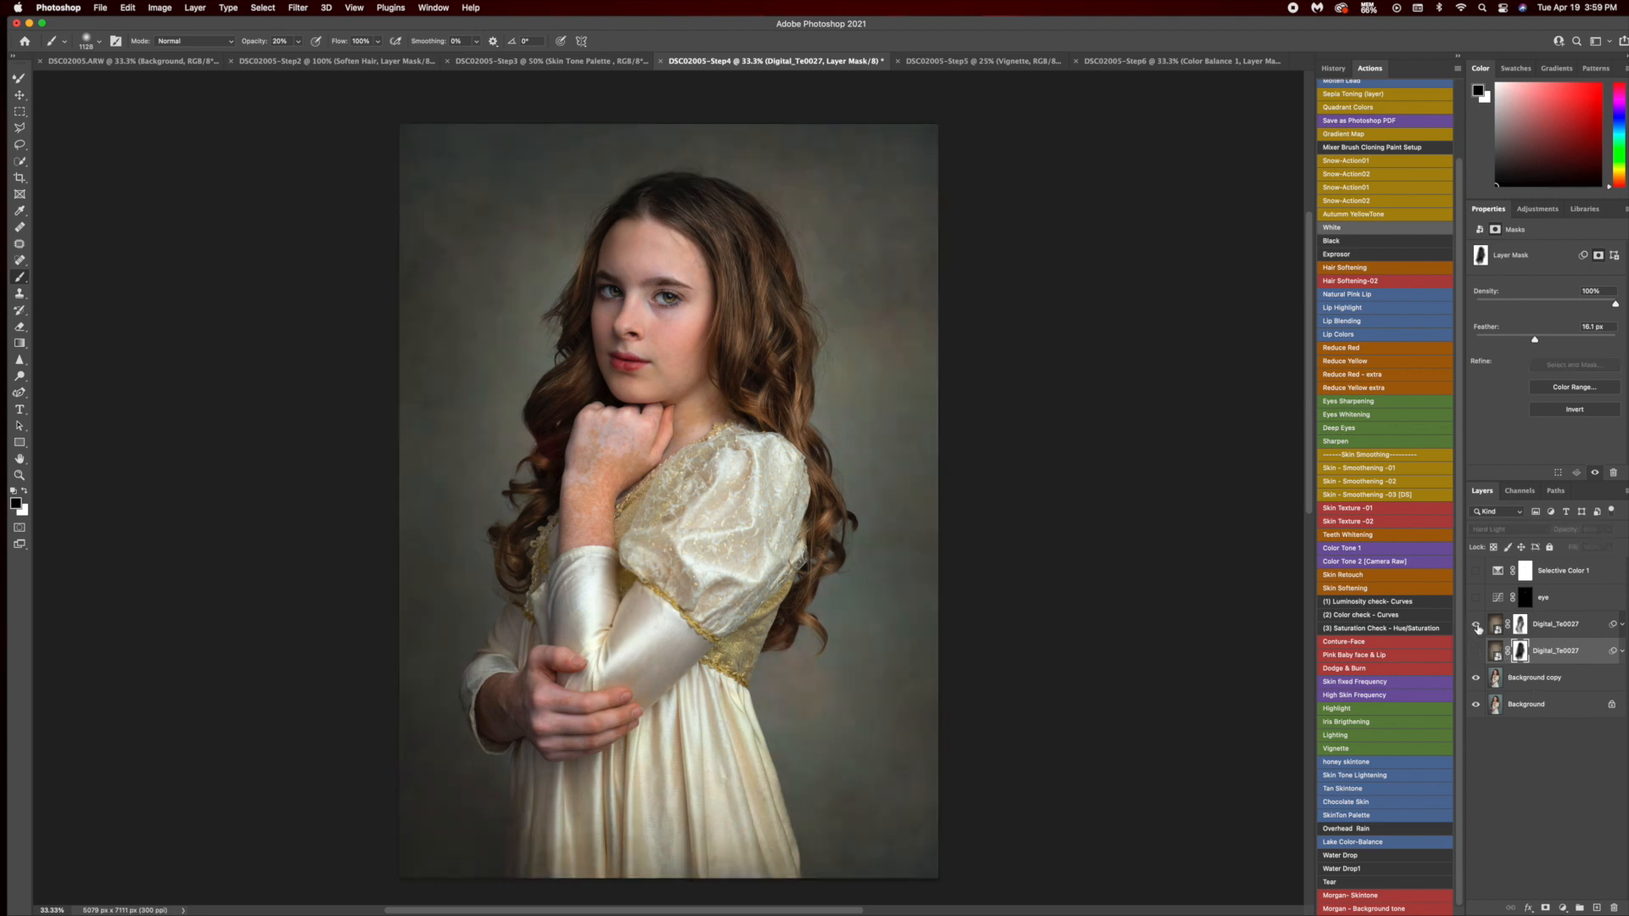
drag(1599, 655, 1620, 891)
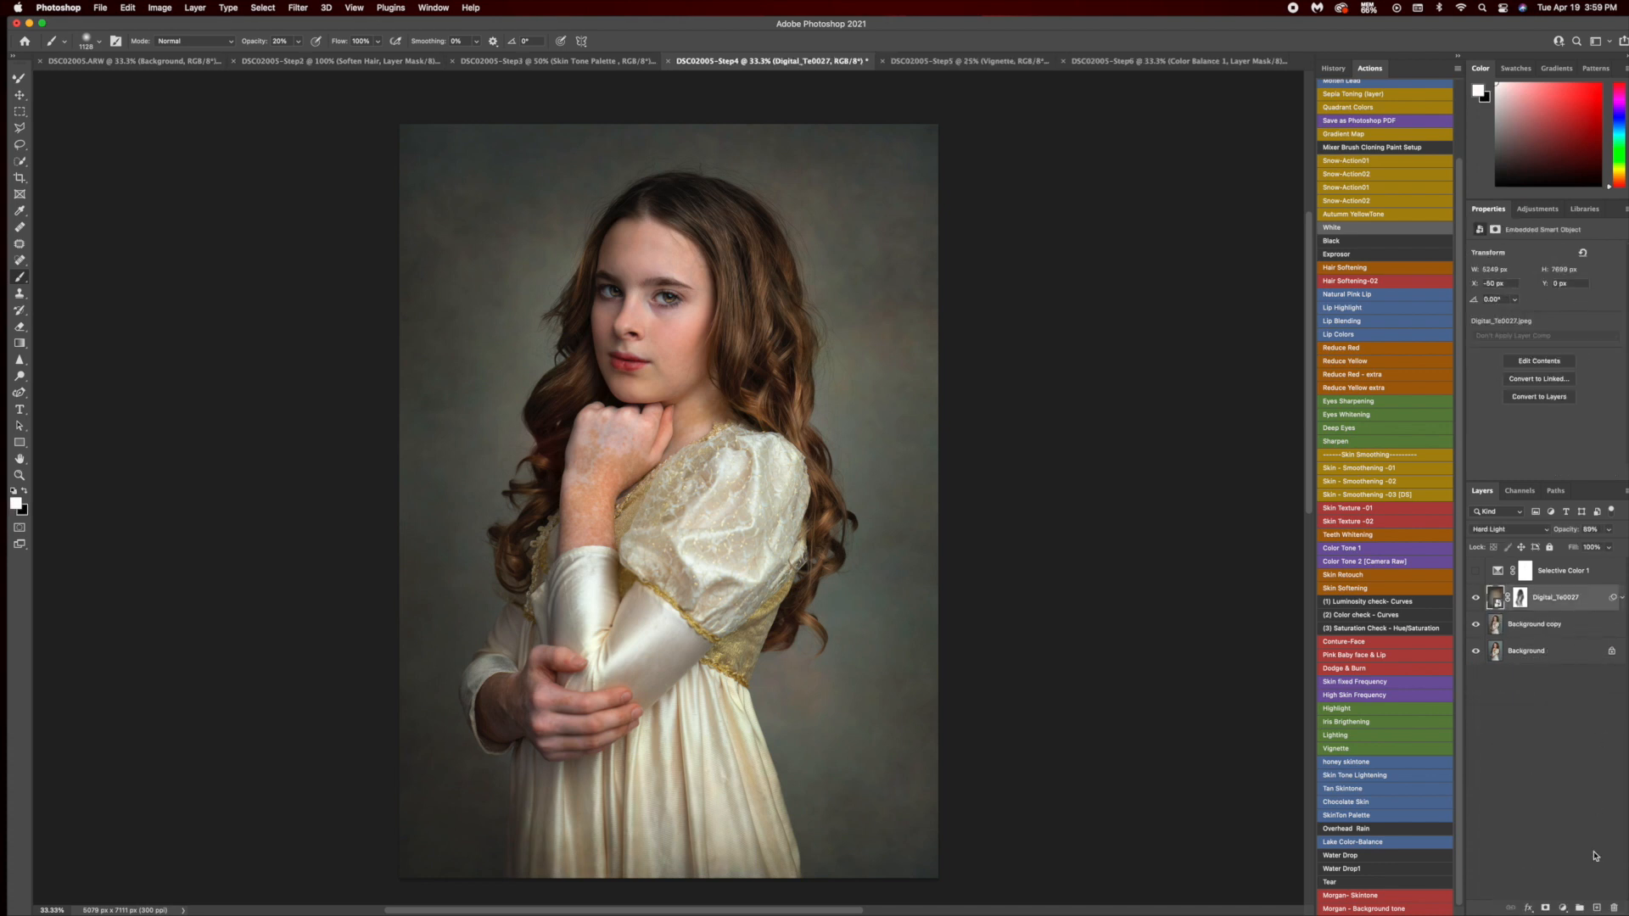
Add a Curves adjustment above the texture layer and raise the RGB midtones to brighten the portrait.
click(1564, 907)
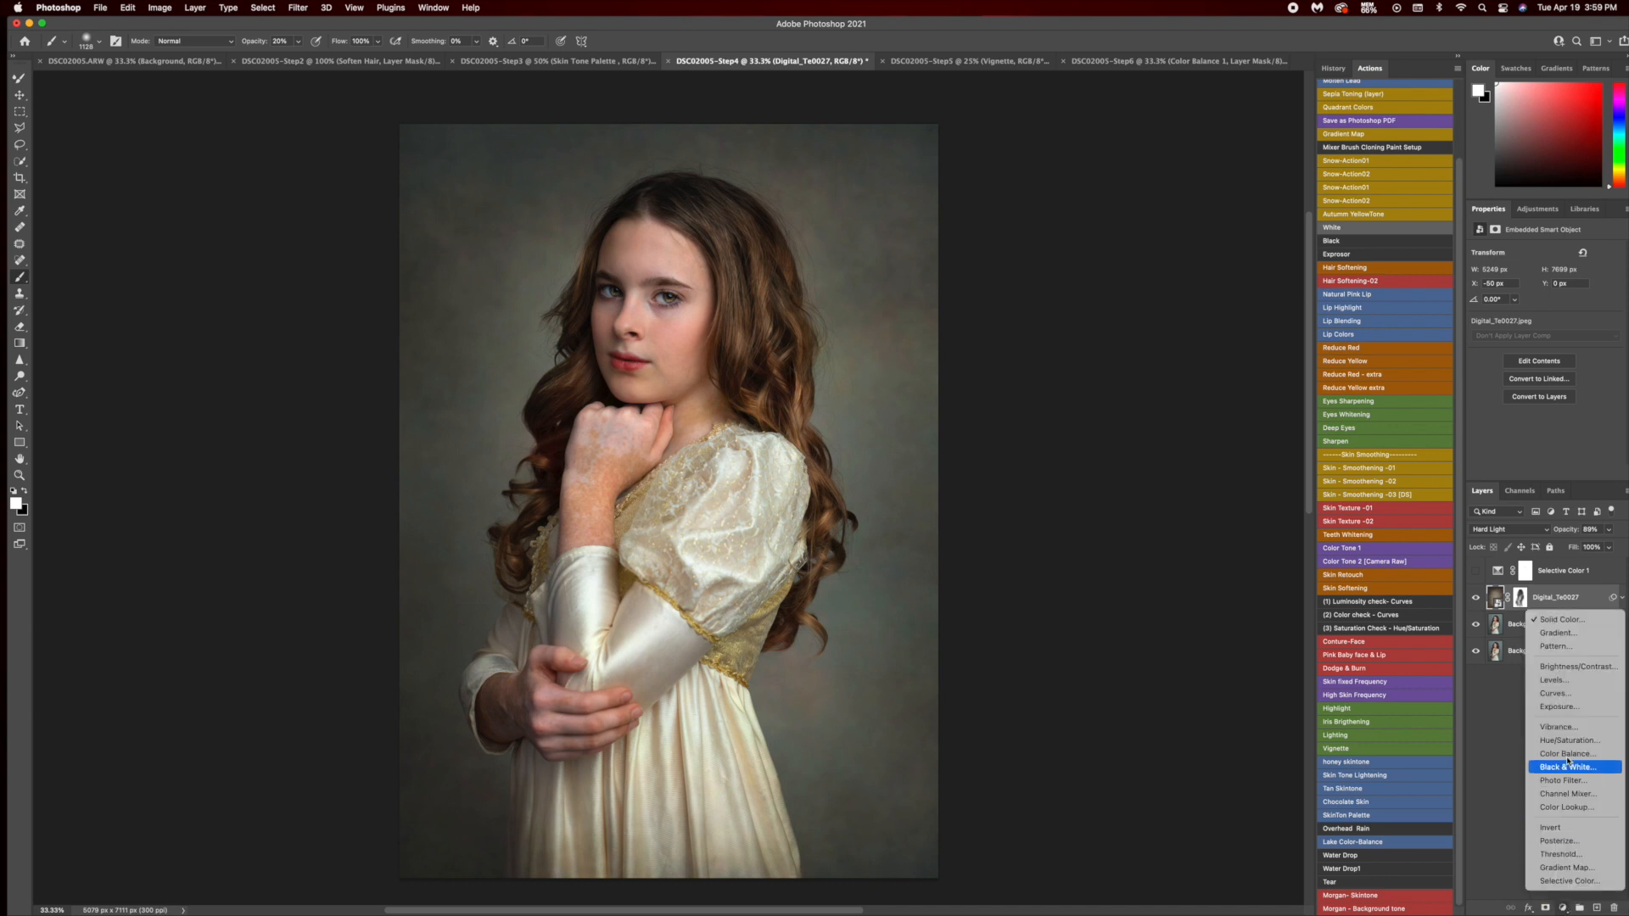
click(1592, 689)
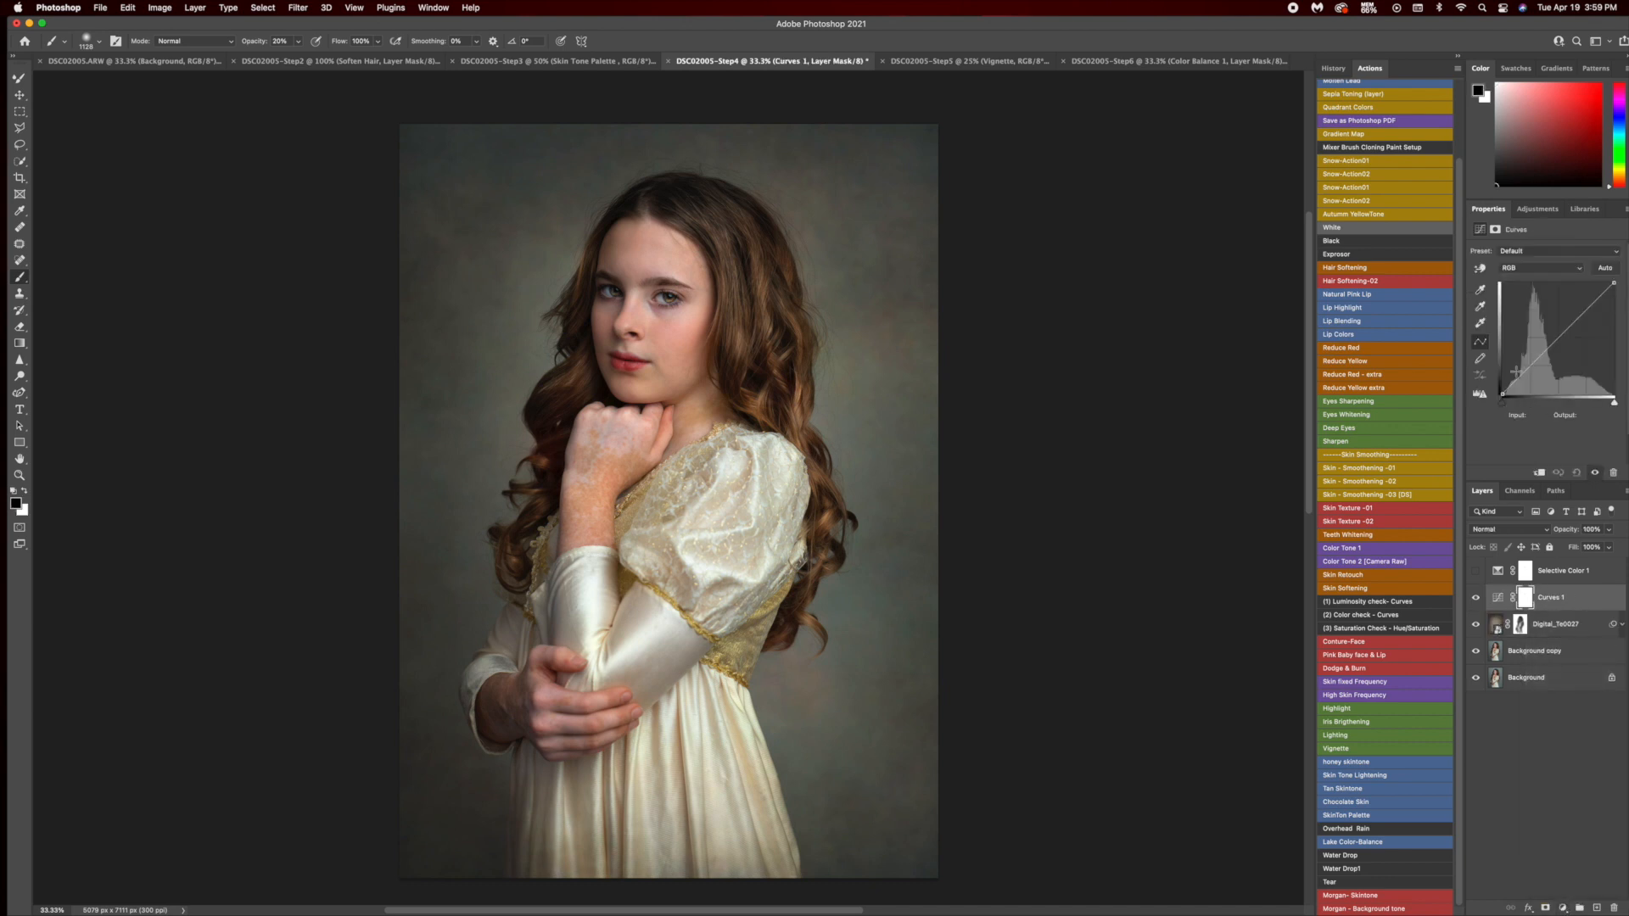
drag(1529, 367, 1554, 332)
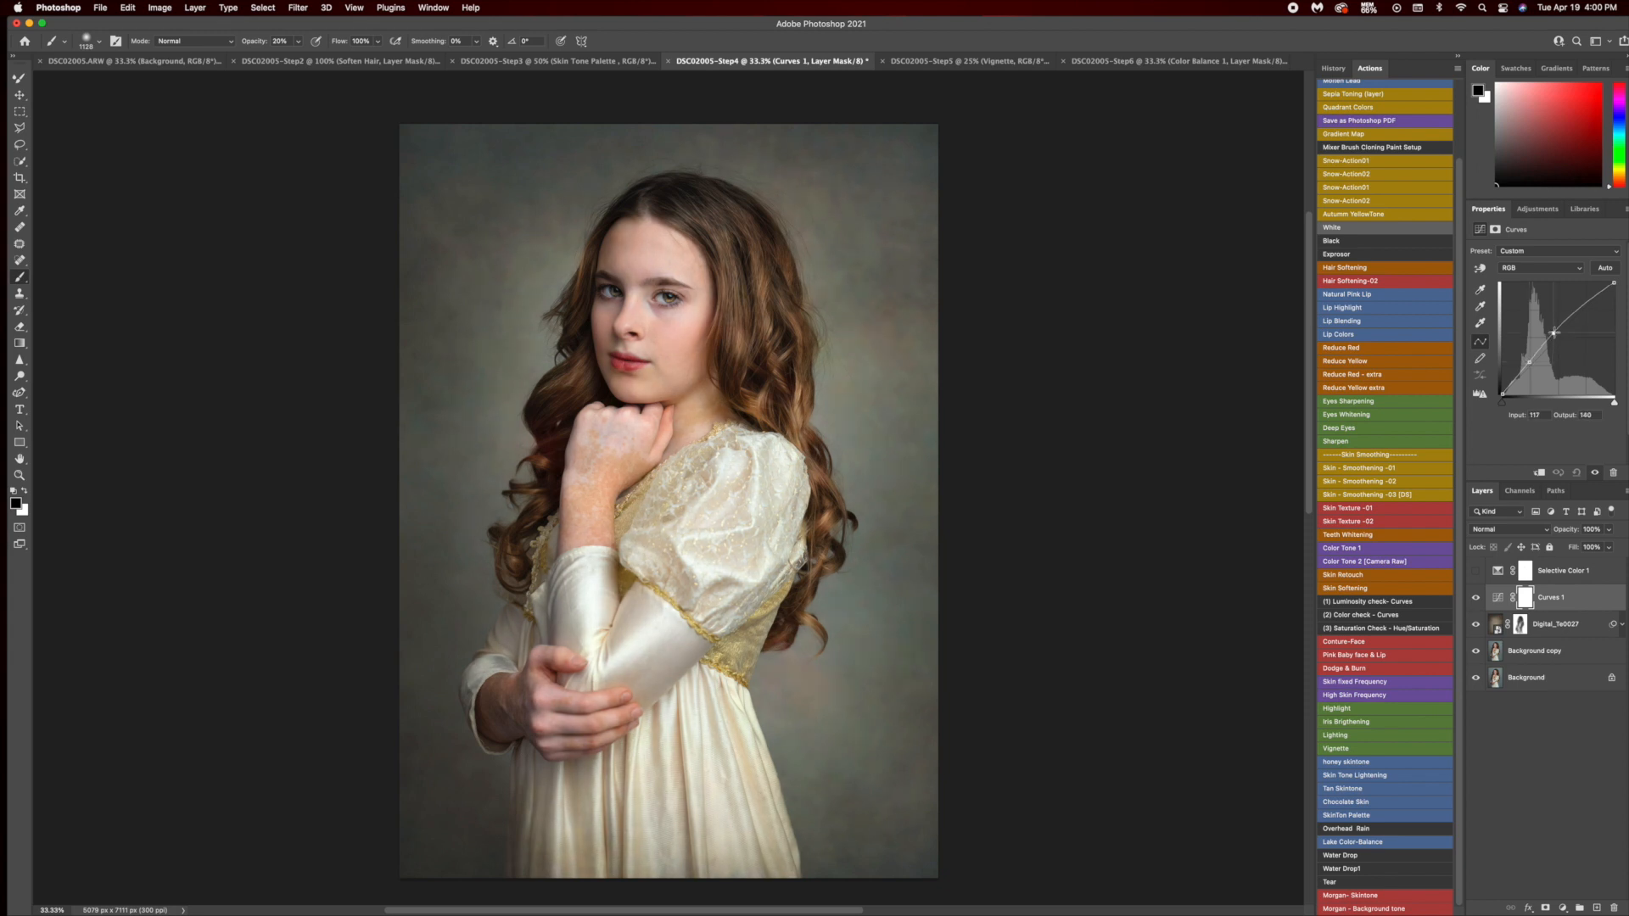
Compare the portrait with and without the Curves 1 adjustment, and invert its layer mask to black.
click(1476, 598)
click(1477, 599)
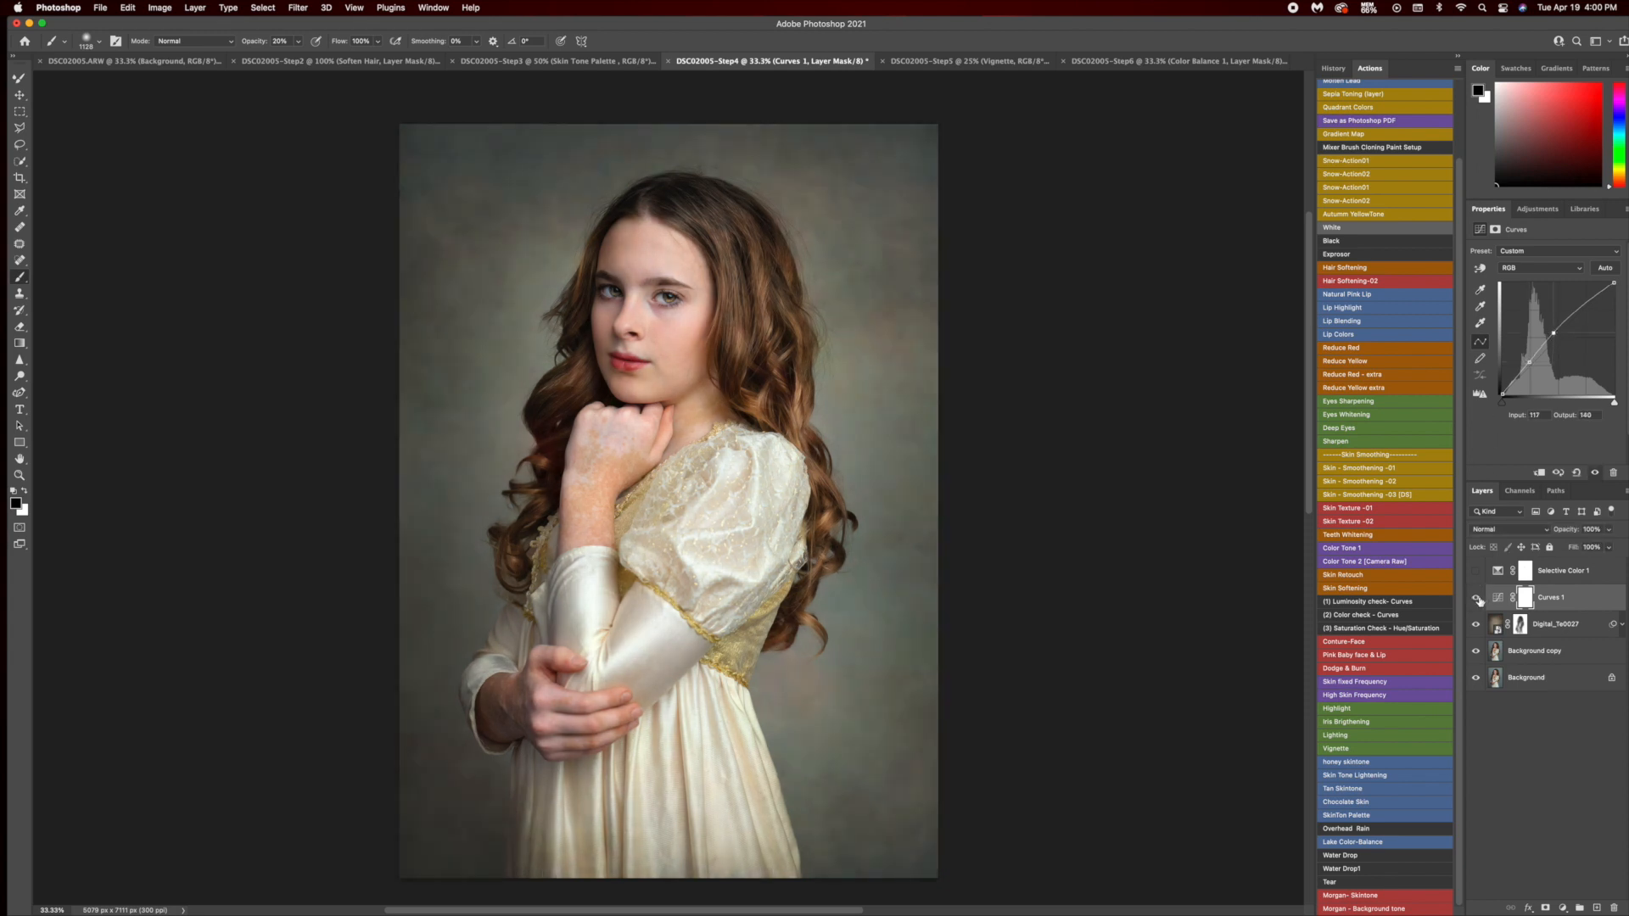
click(1530, 600)
key(super+i)
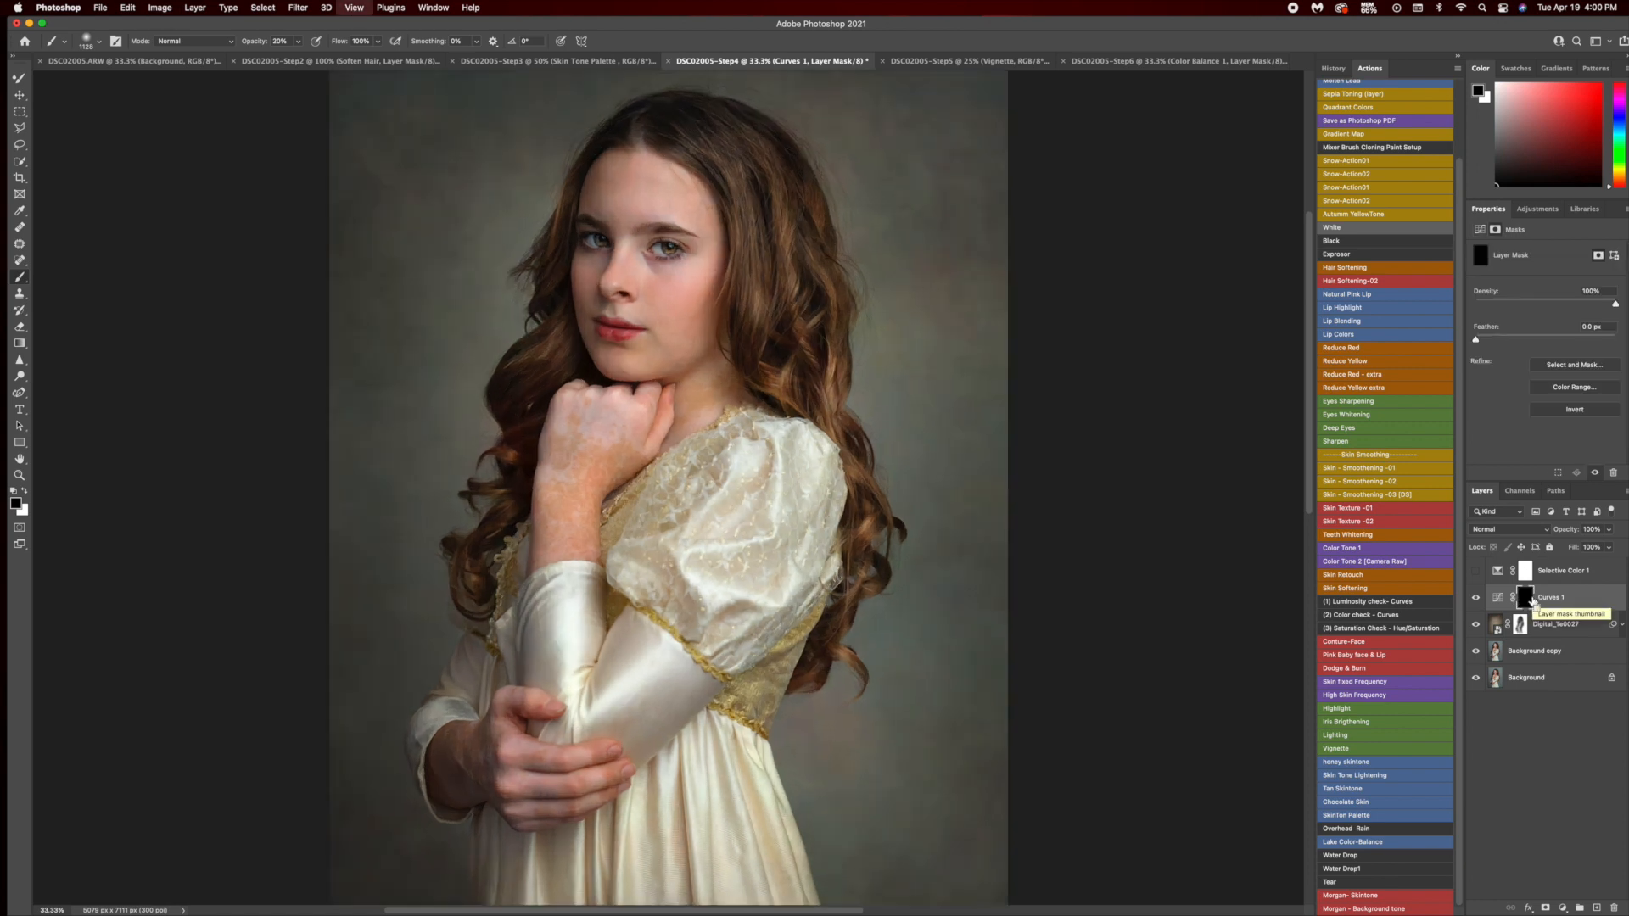
Paint white over both irises on the Curves 1 mask with a small brush at 100% opacity to brighten the eyes.
key(super+plus)
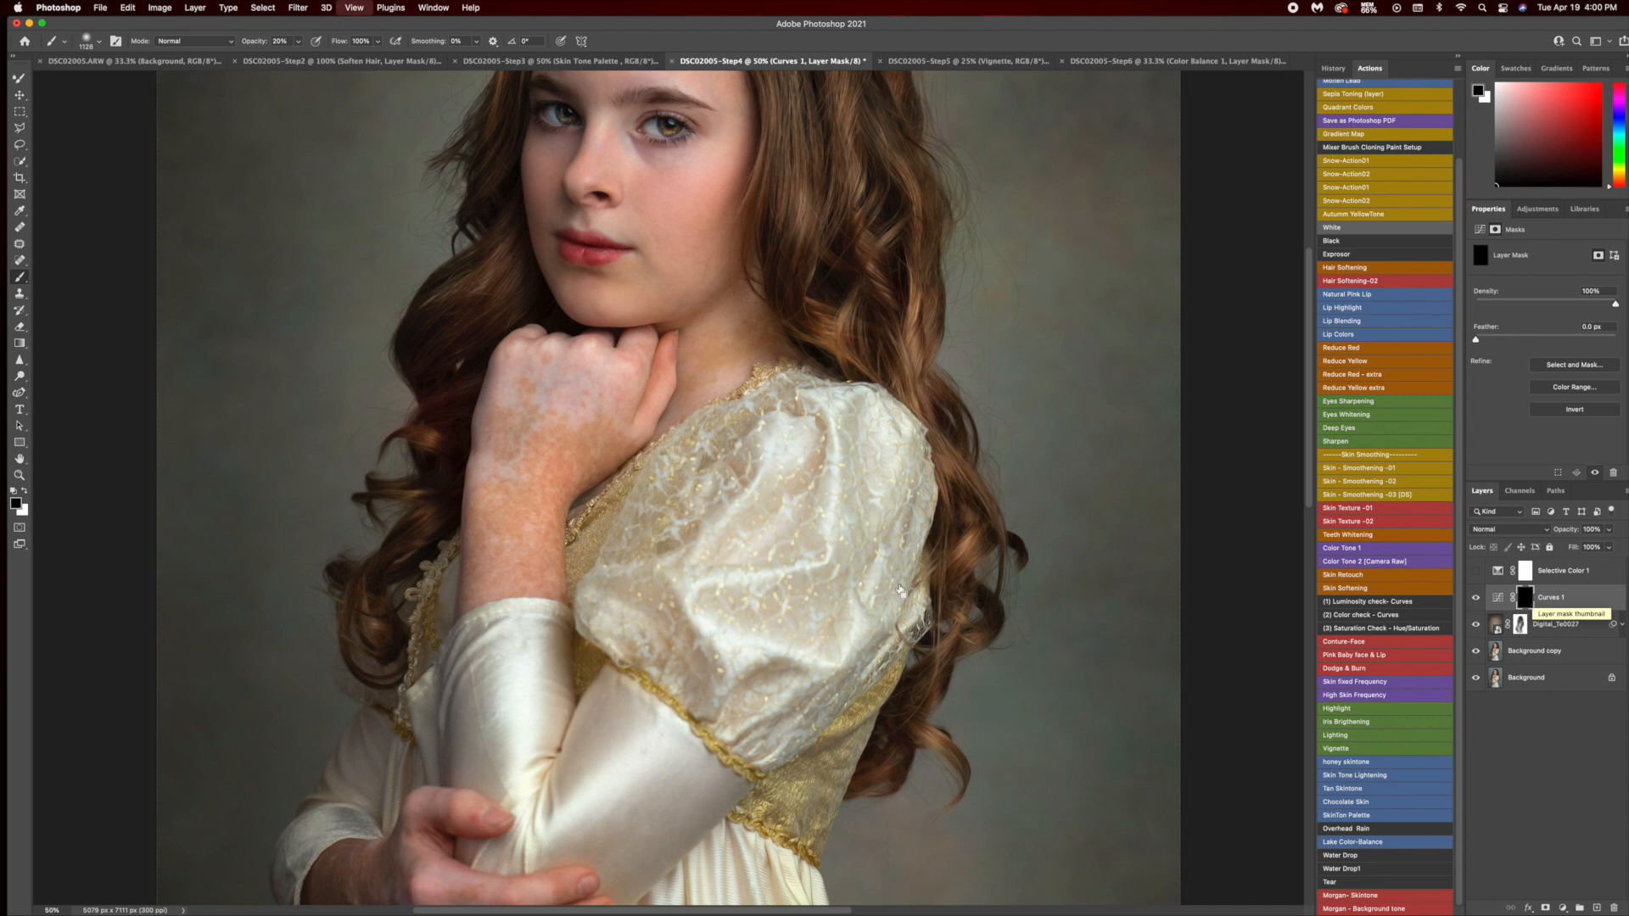
key(super+plus)
scroll(901, 592, up, 5)
key(x)
drag(734, 266, 543, 266)
drag(709, 227, 586, 228)
drag(685, 175, 660, 175)
click(298, 41)
drag(298, 58, 343, 58)
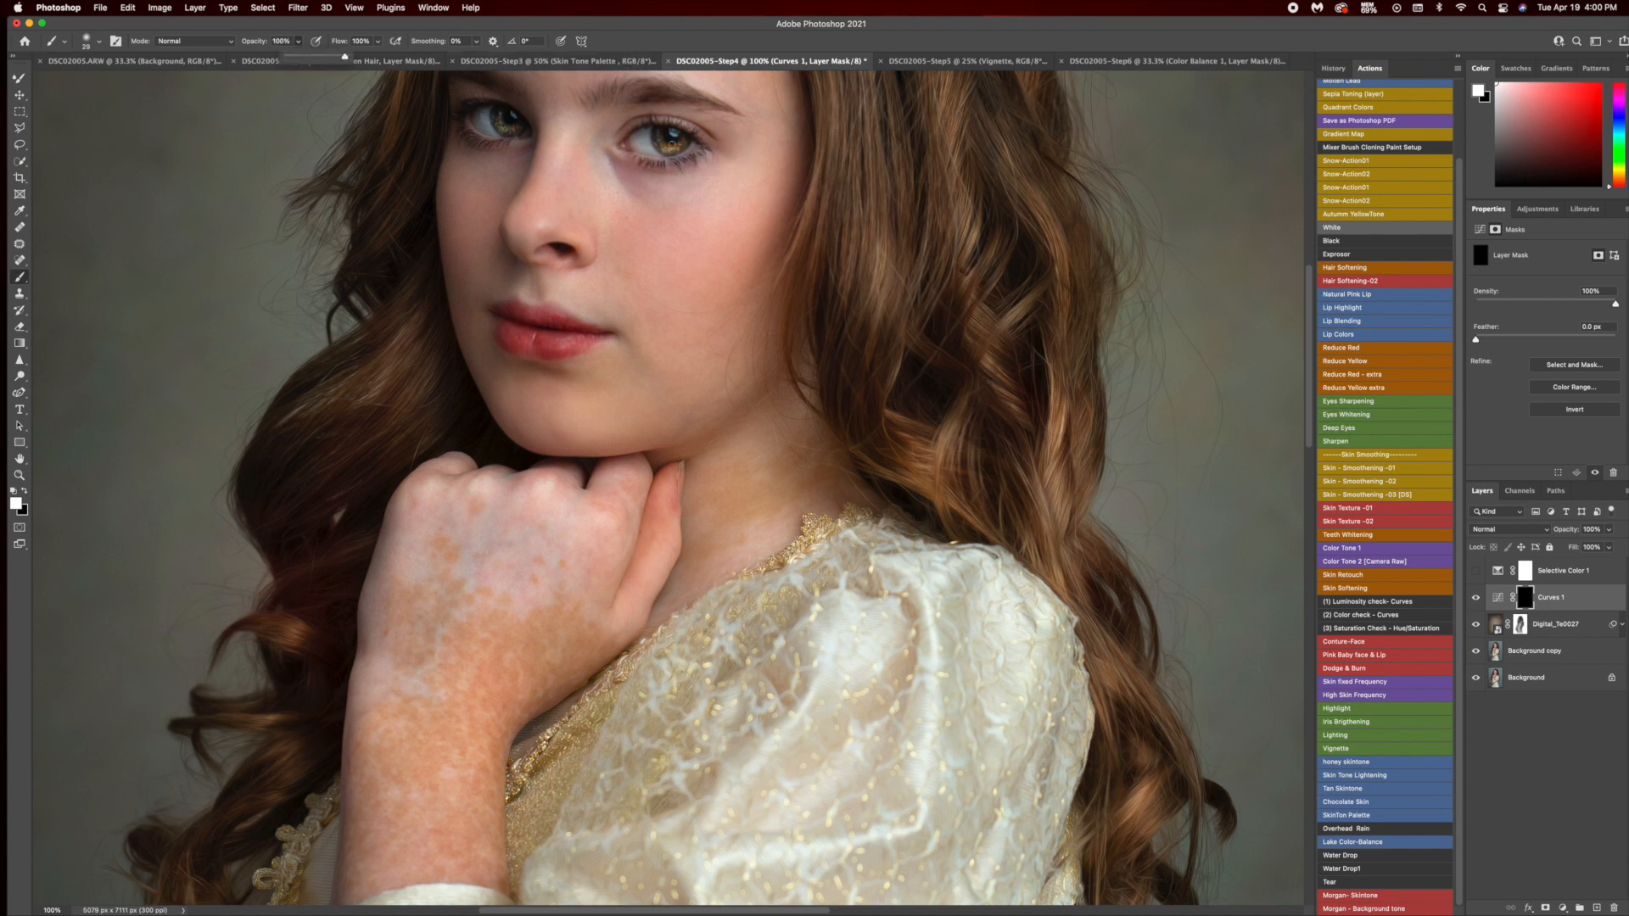
click(657, 136)
drag(491, 122, 514, 130)
Lower the opacity of the Curves 1 layer to soften the eye brightening.
click(1608, 529)
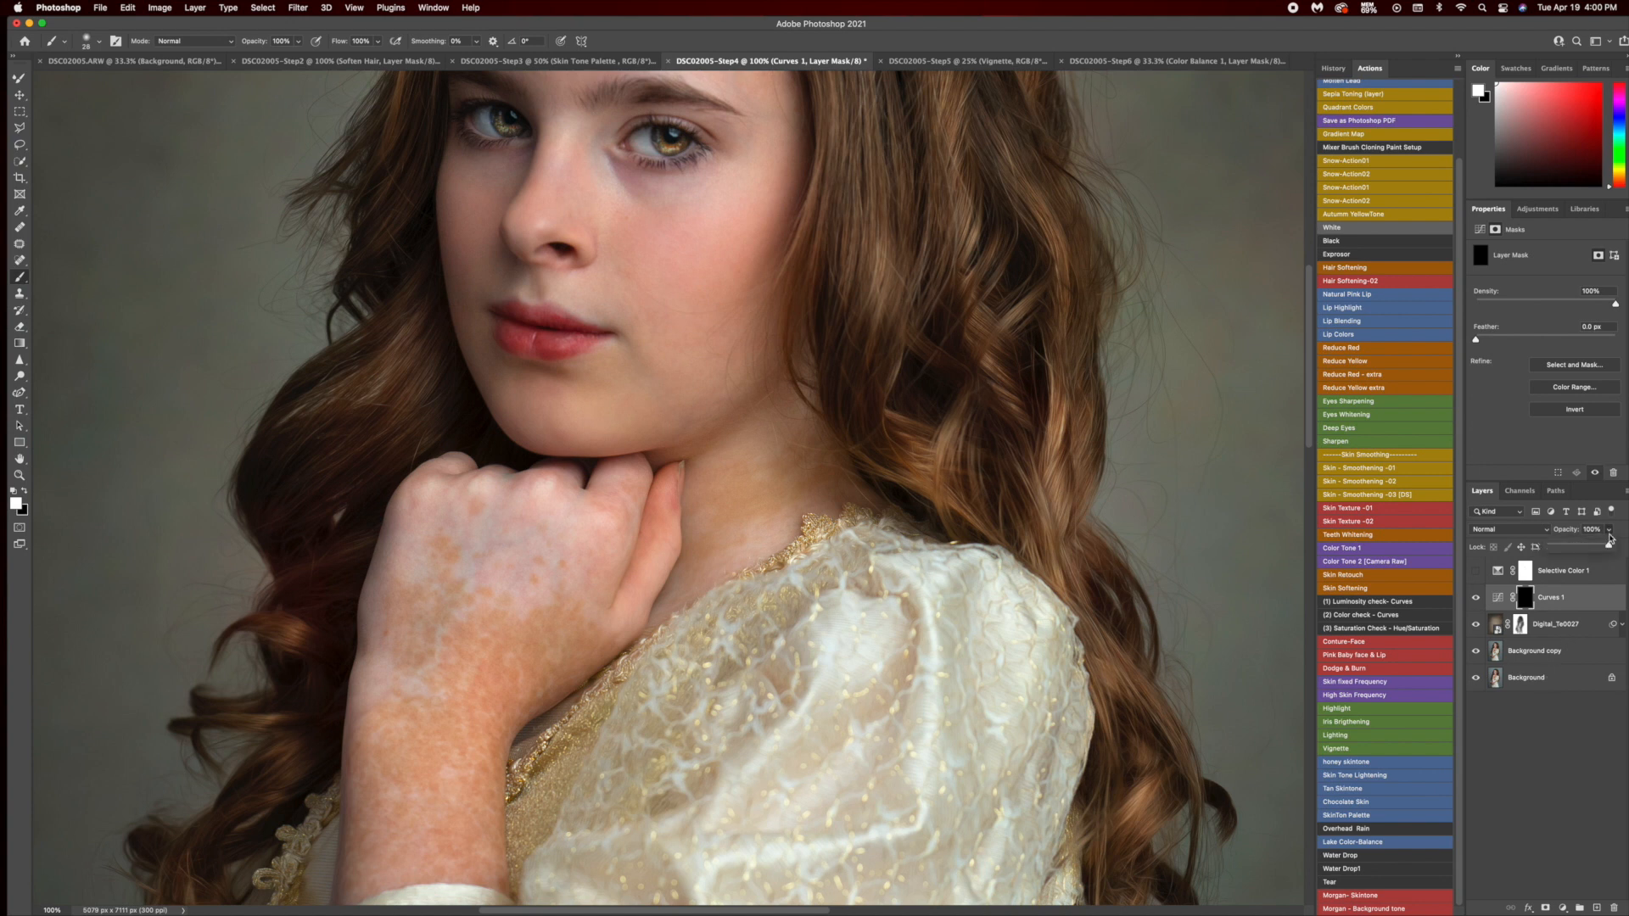
drag(1611, 547, 1583, 551)
click(1626, 549)
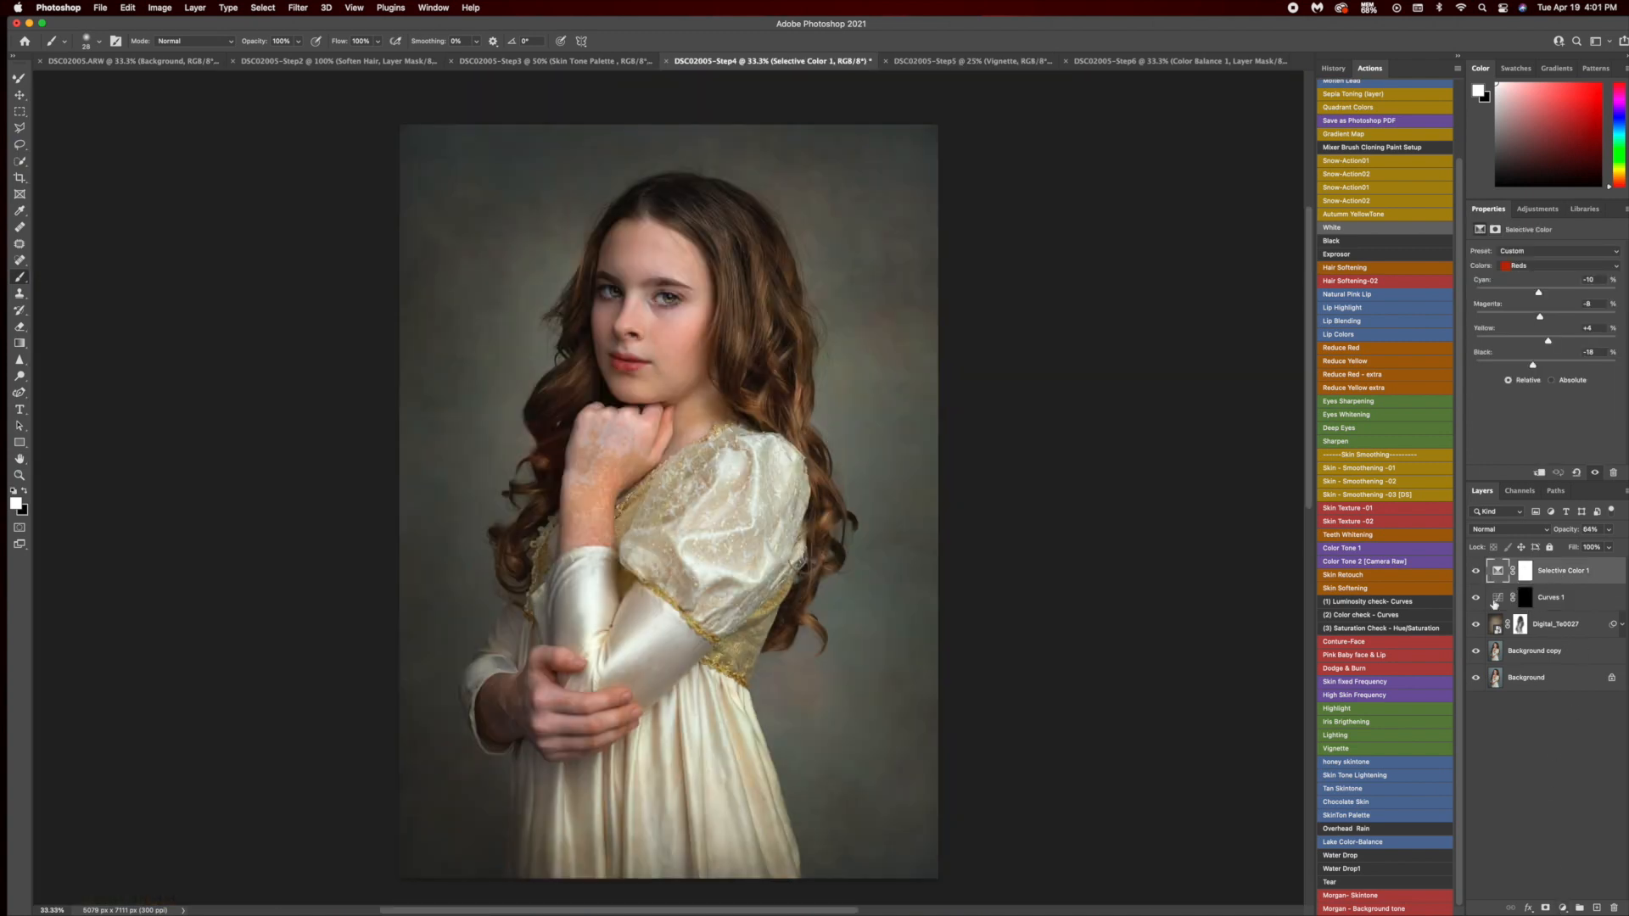
click(1476, 573)
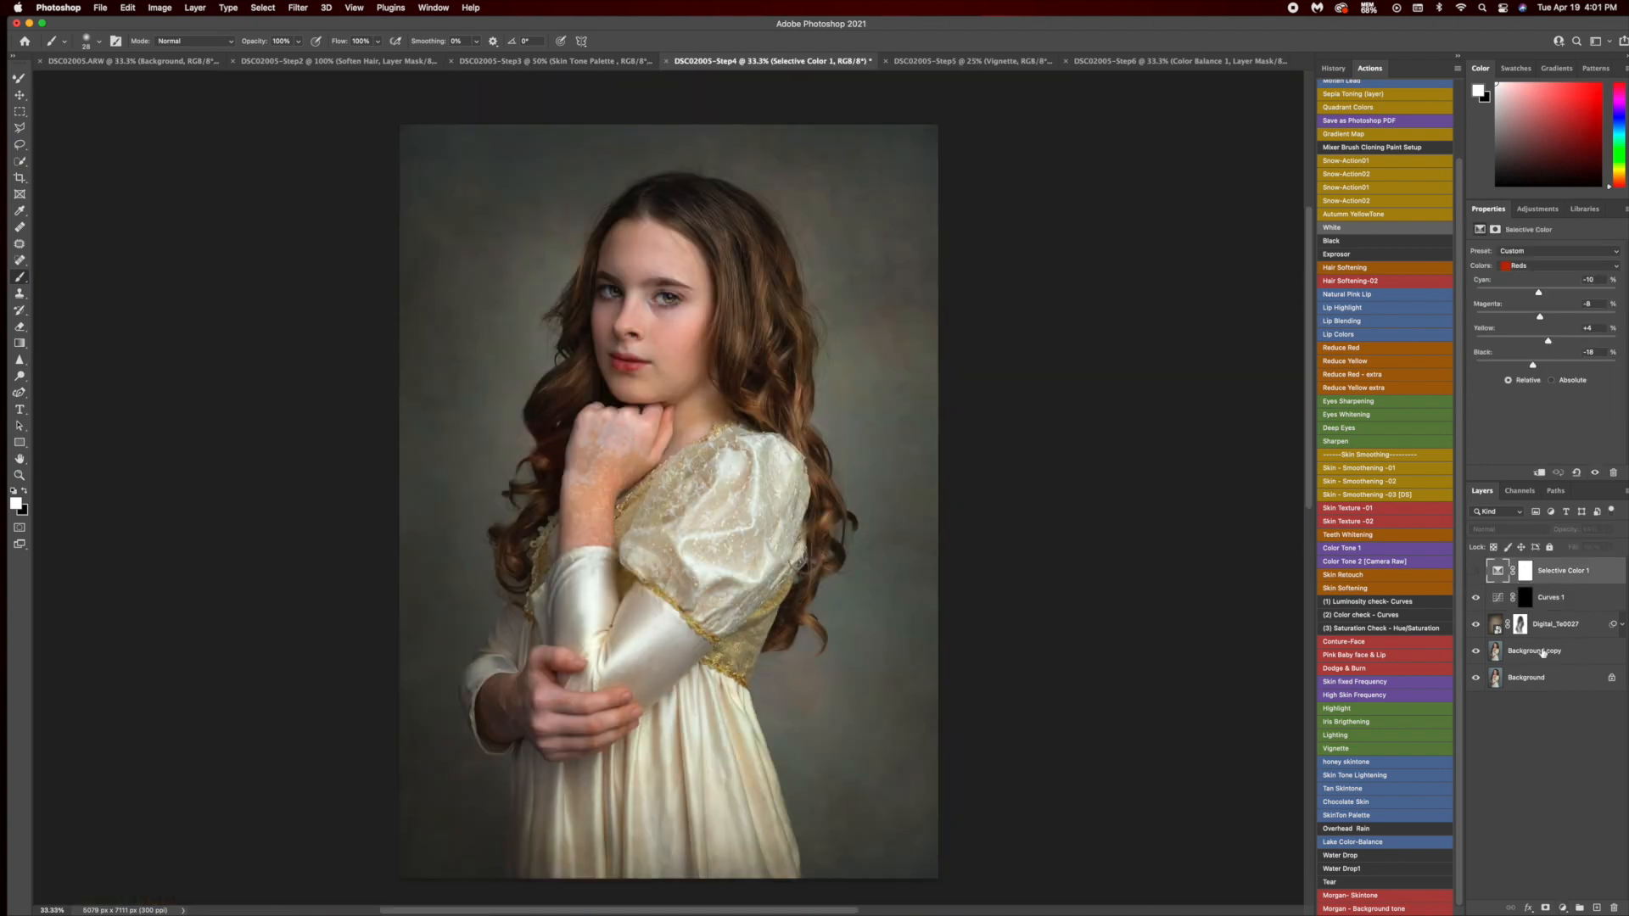
click(1563, 907)
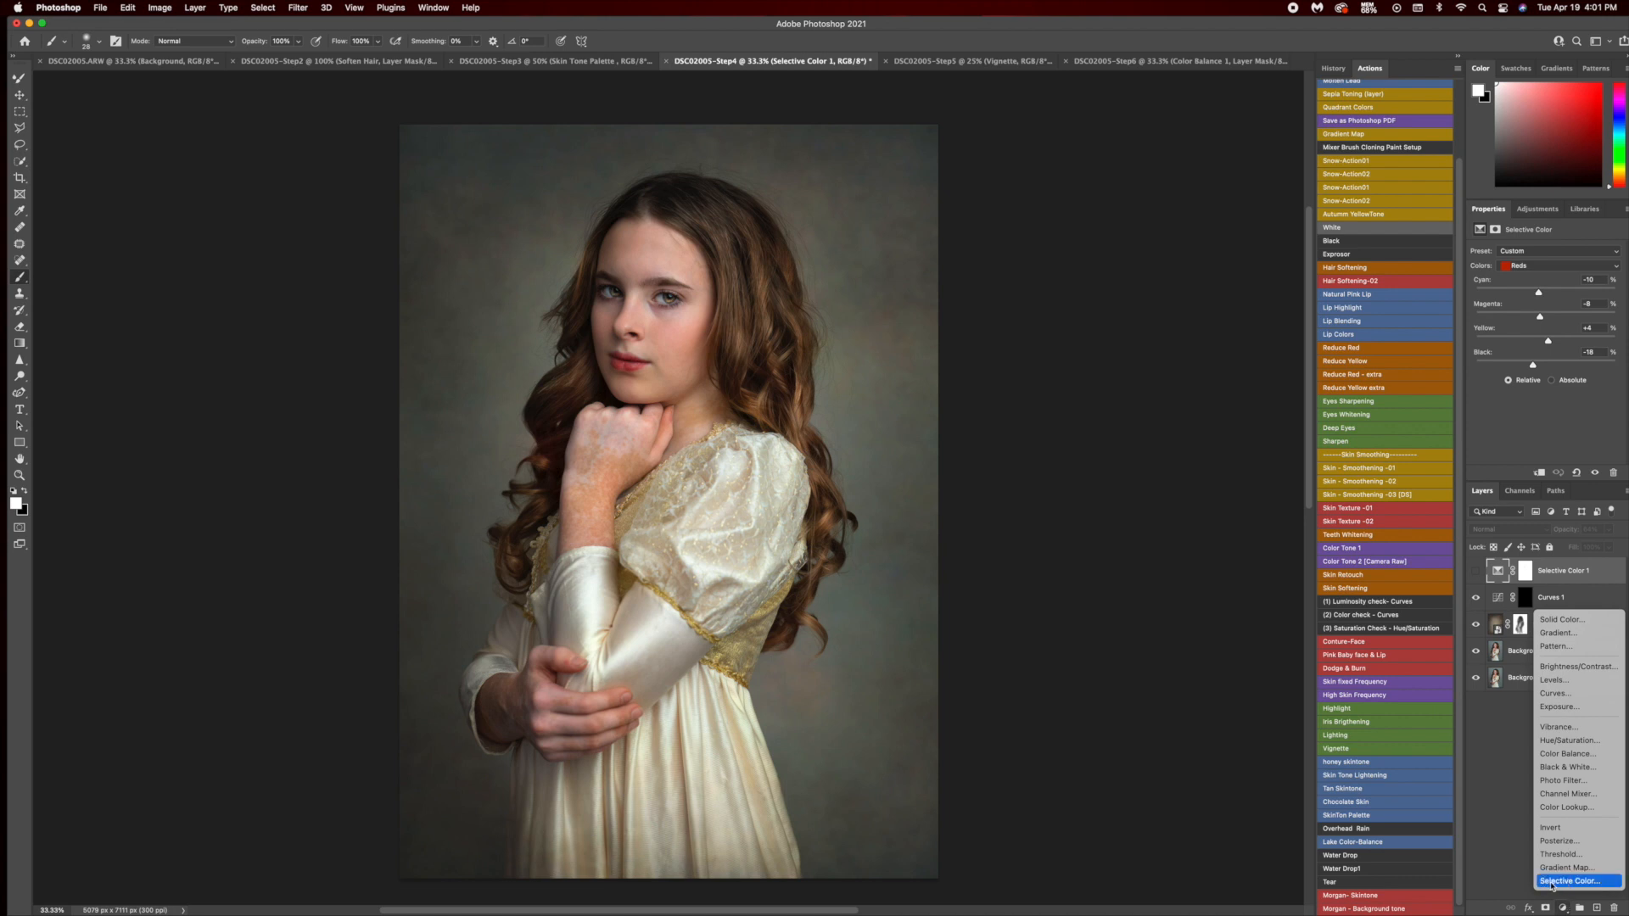
click(1567, 883)
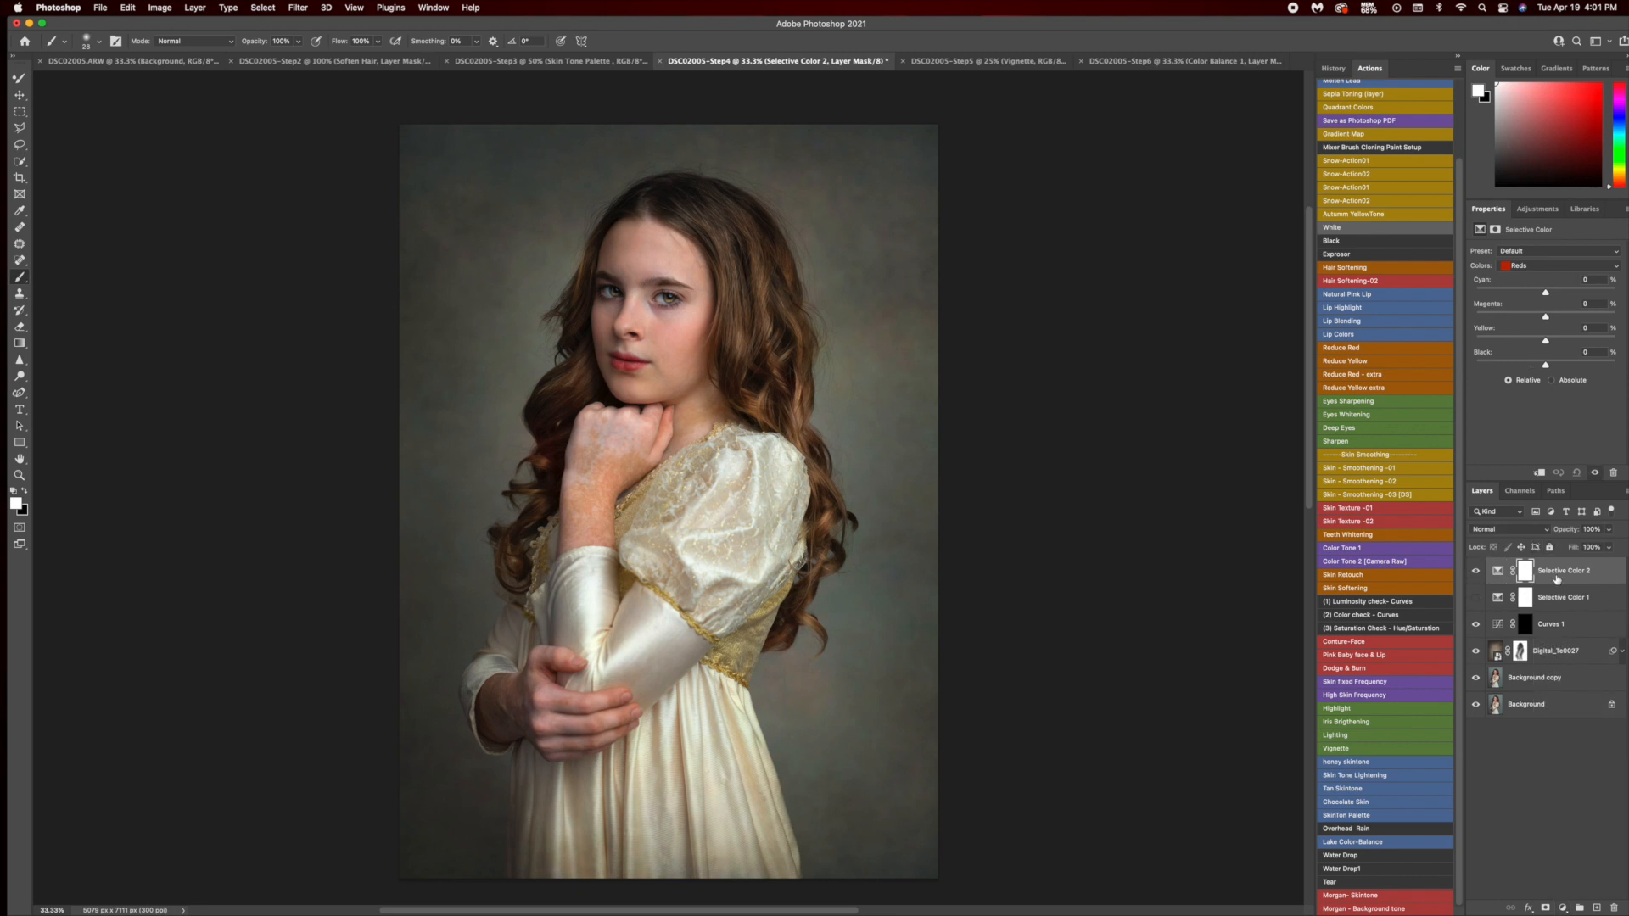
drag(1597, 577, 1613, 908)
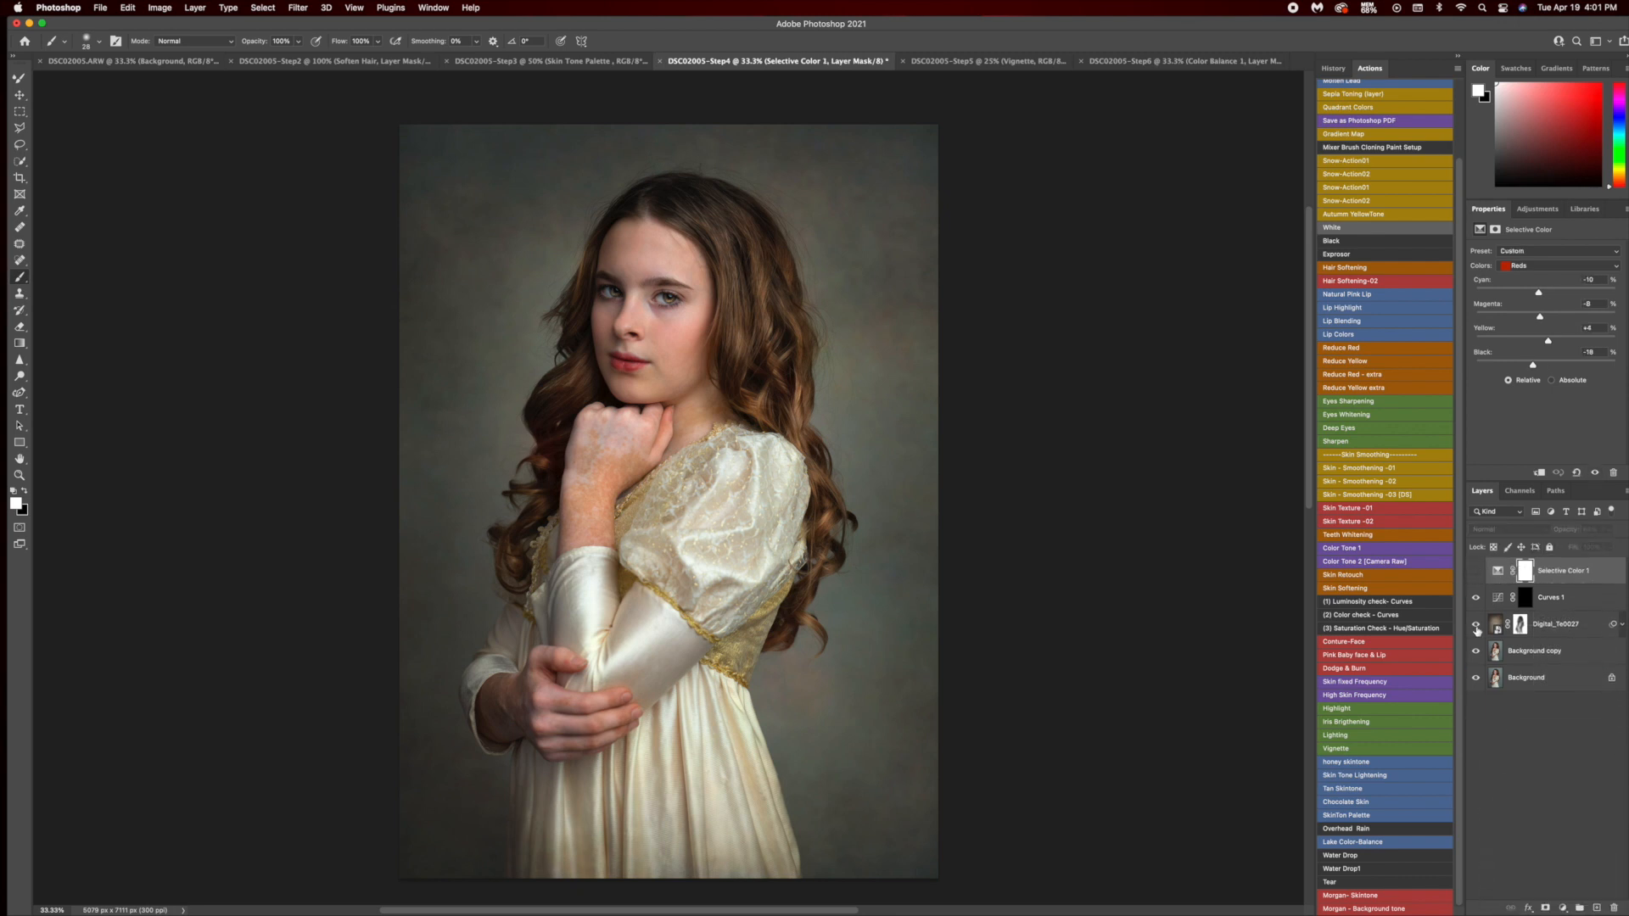
click(1480, 573)
Review the color ranges of Selective Color 1, and compare the portrait without that adjustment and against the original Background layer.
click(1544, 269)
click(1541, 275)
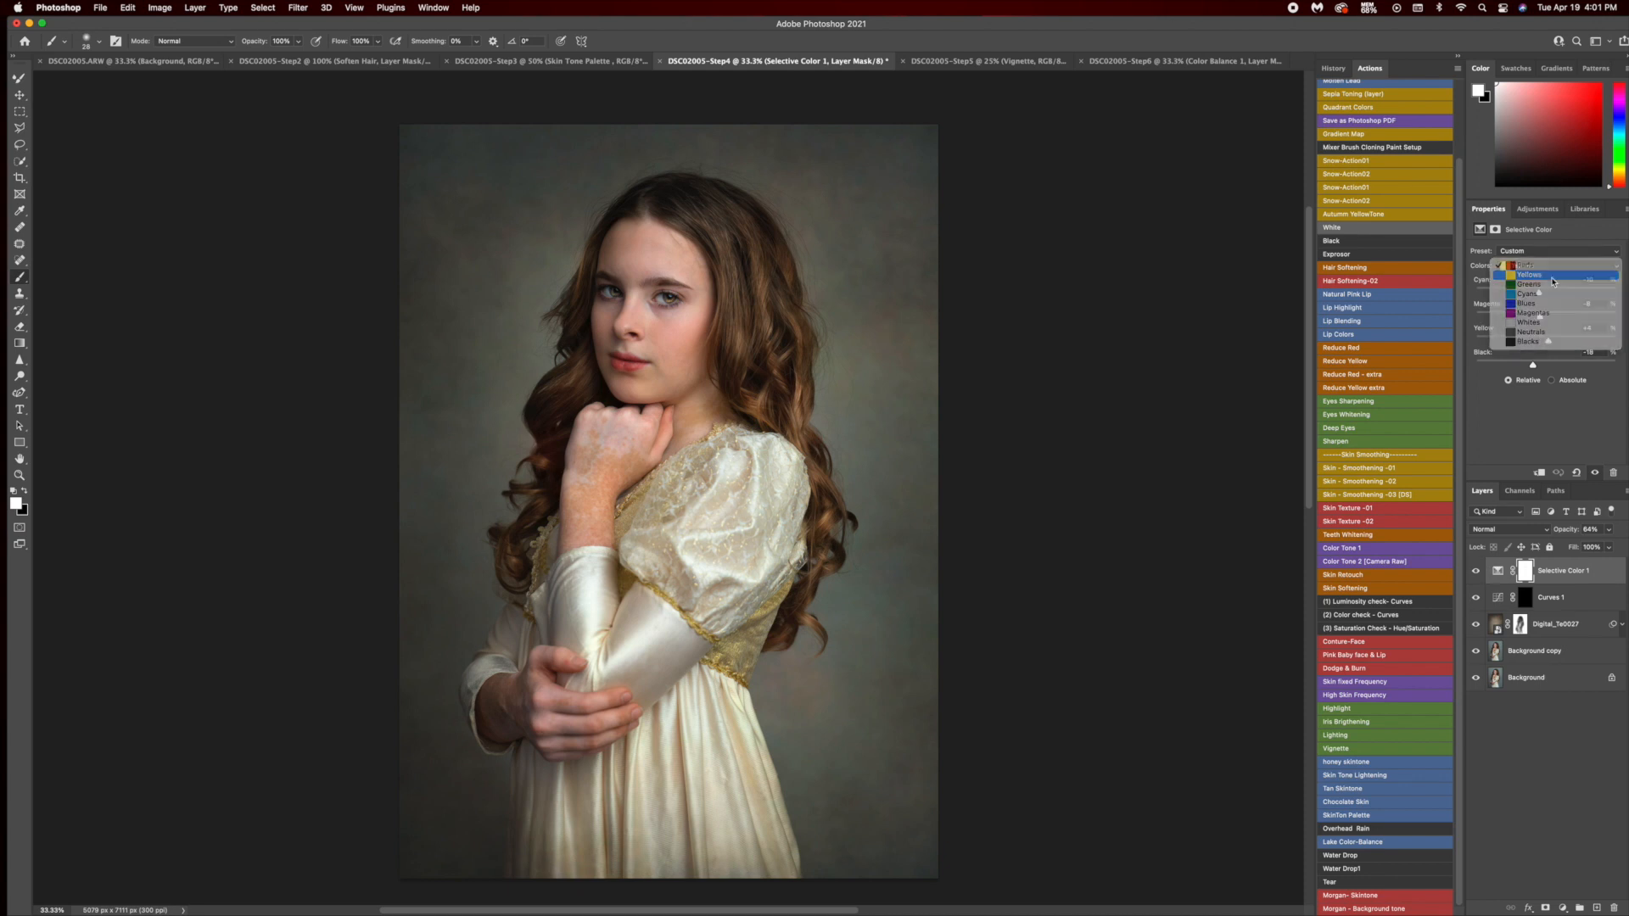
click(1542, 263)
click(1542, 253)
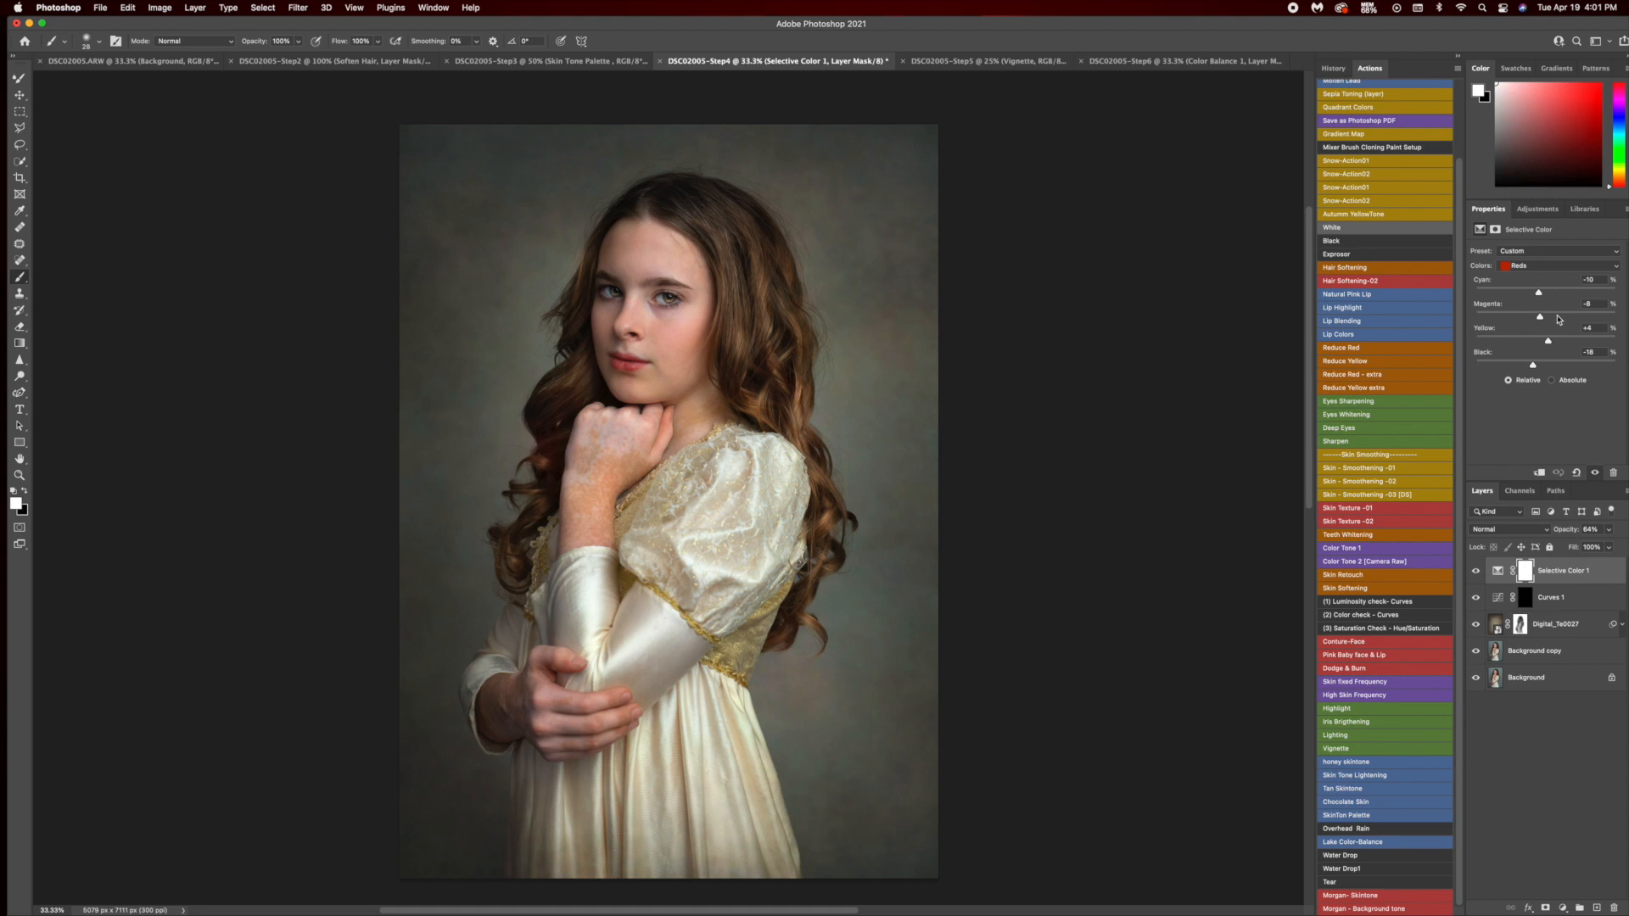
click(1476, 571)
click(1476, 570)
click(1475, 571)
click(1476, 571)
alt+click(1476, 678)
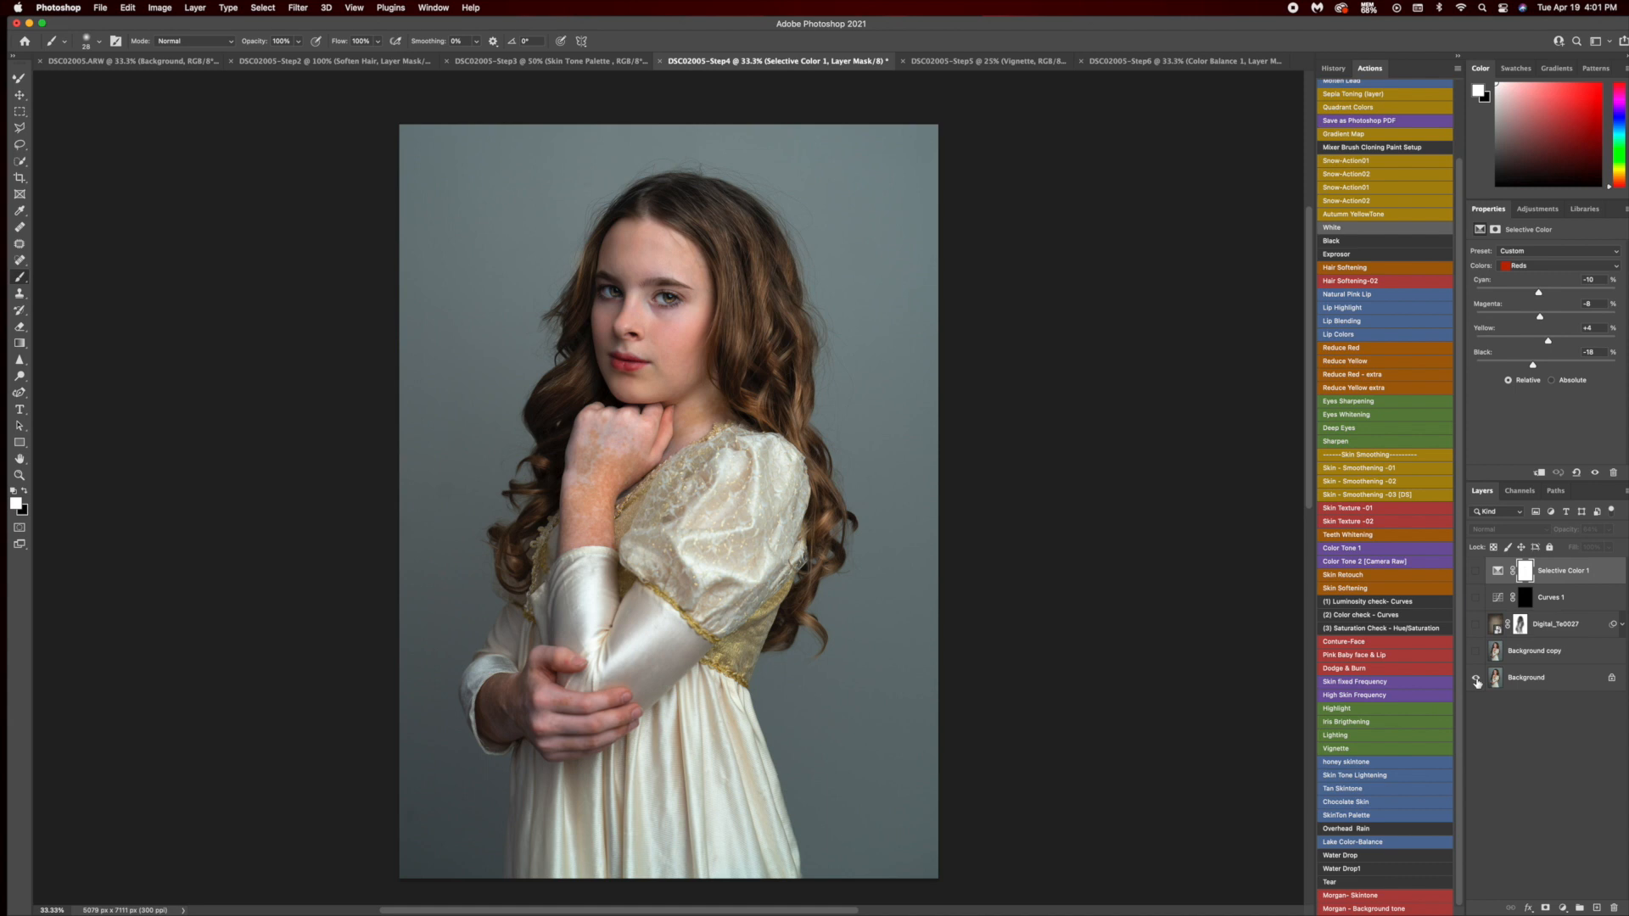
alt+click(1476, 678)
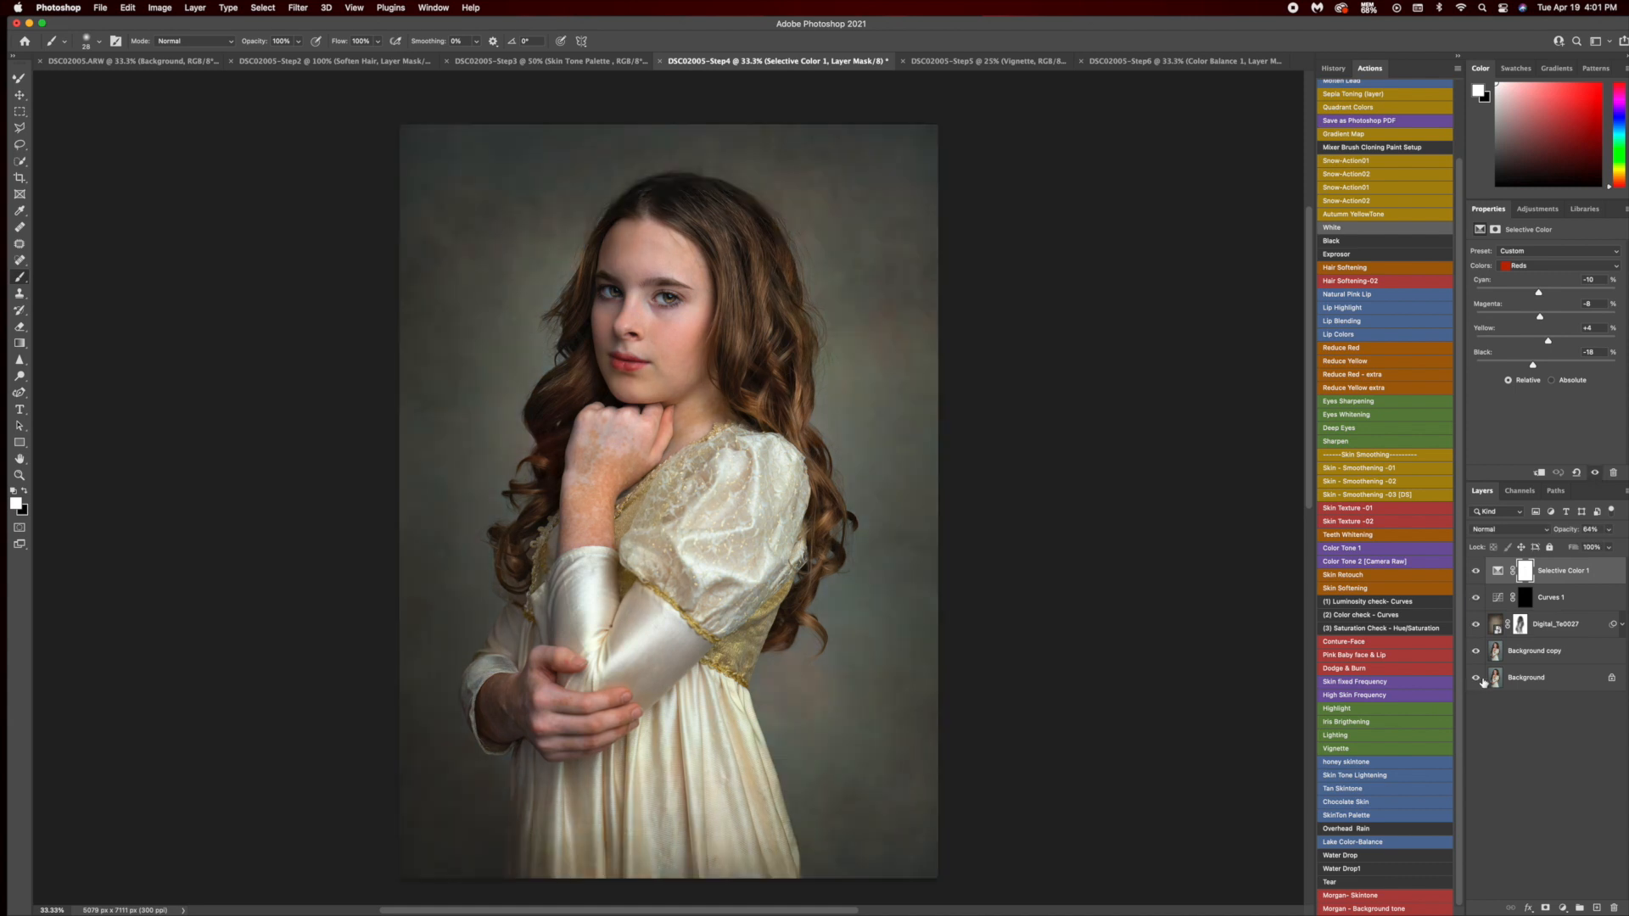
Switch to the DSC02005-Step5 document, duplicate the Background layer and convert the copy to a smart object.
key(ctrl+Tab)
click(1550, 662)
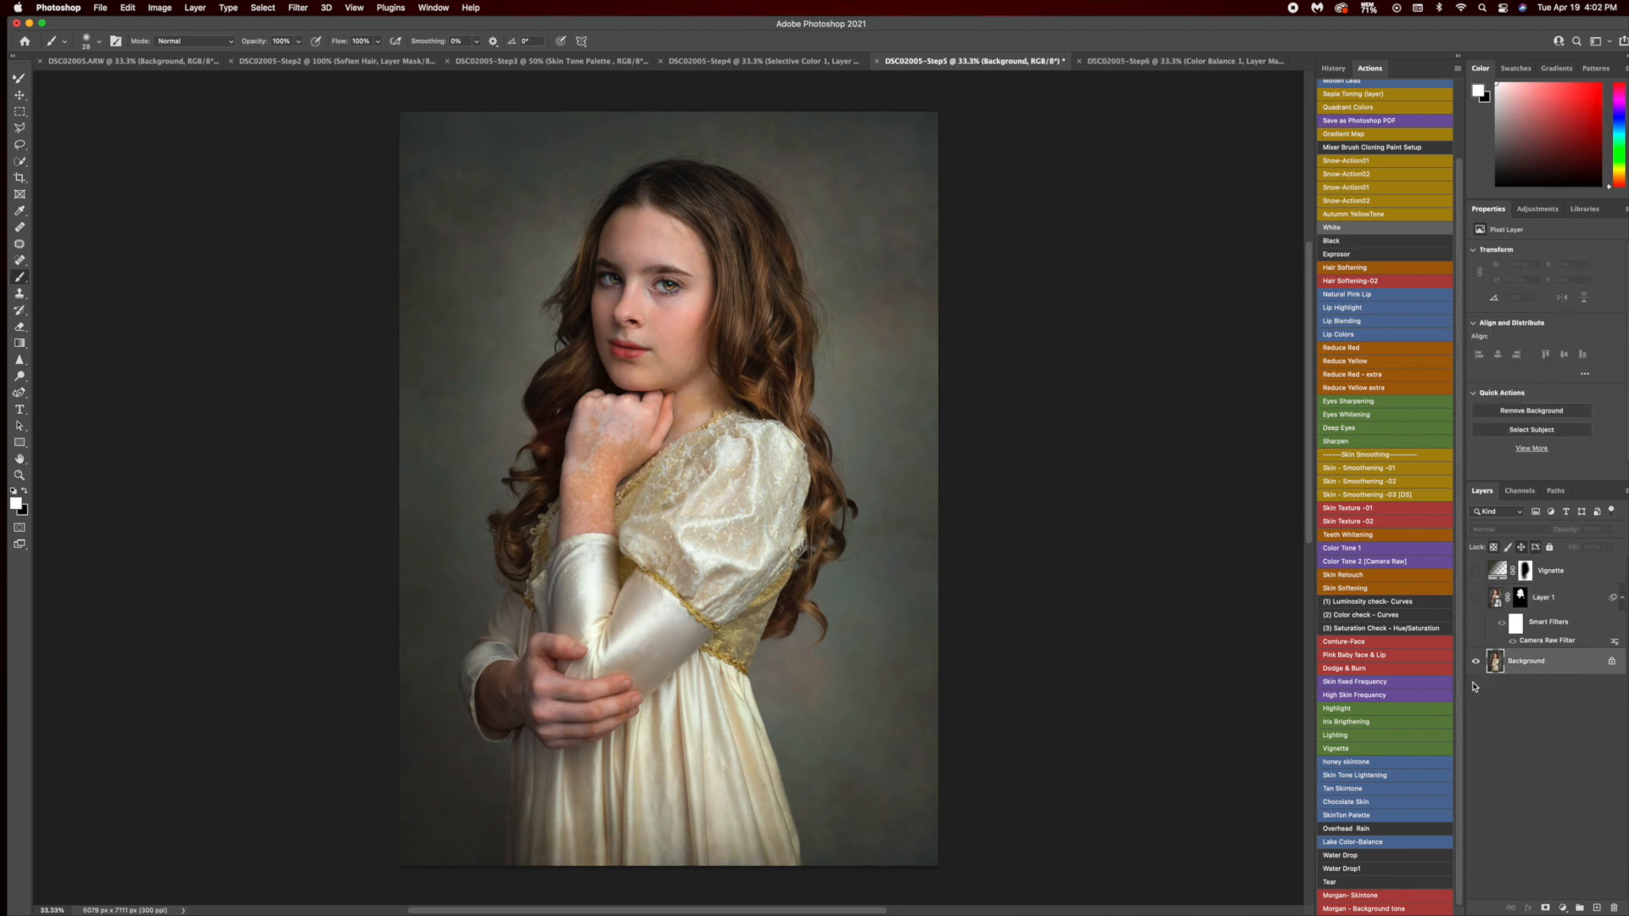
key(super+j)
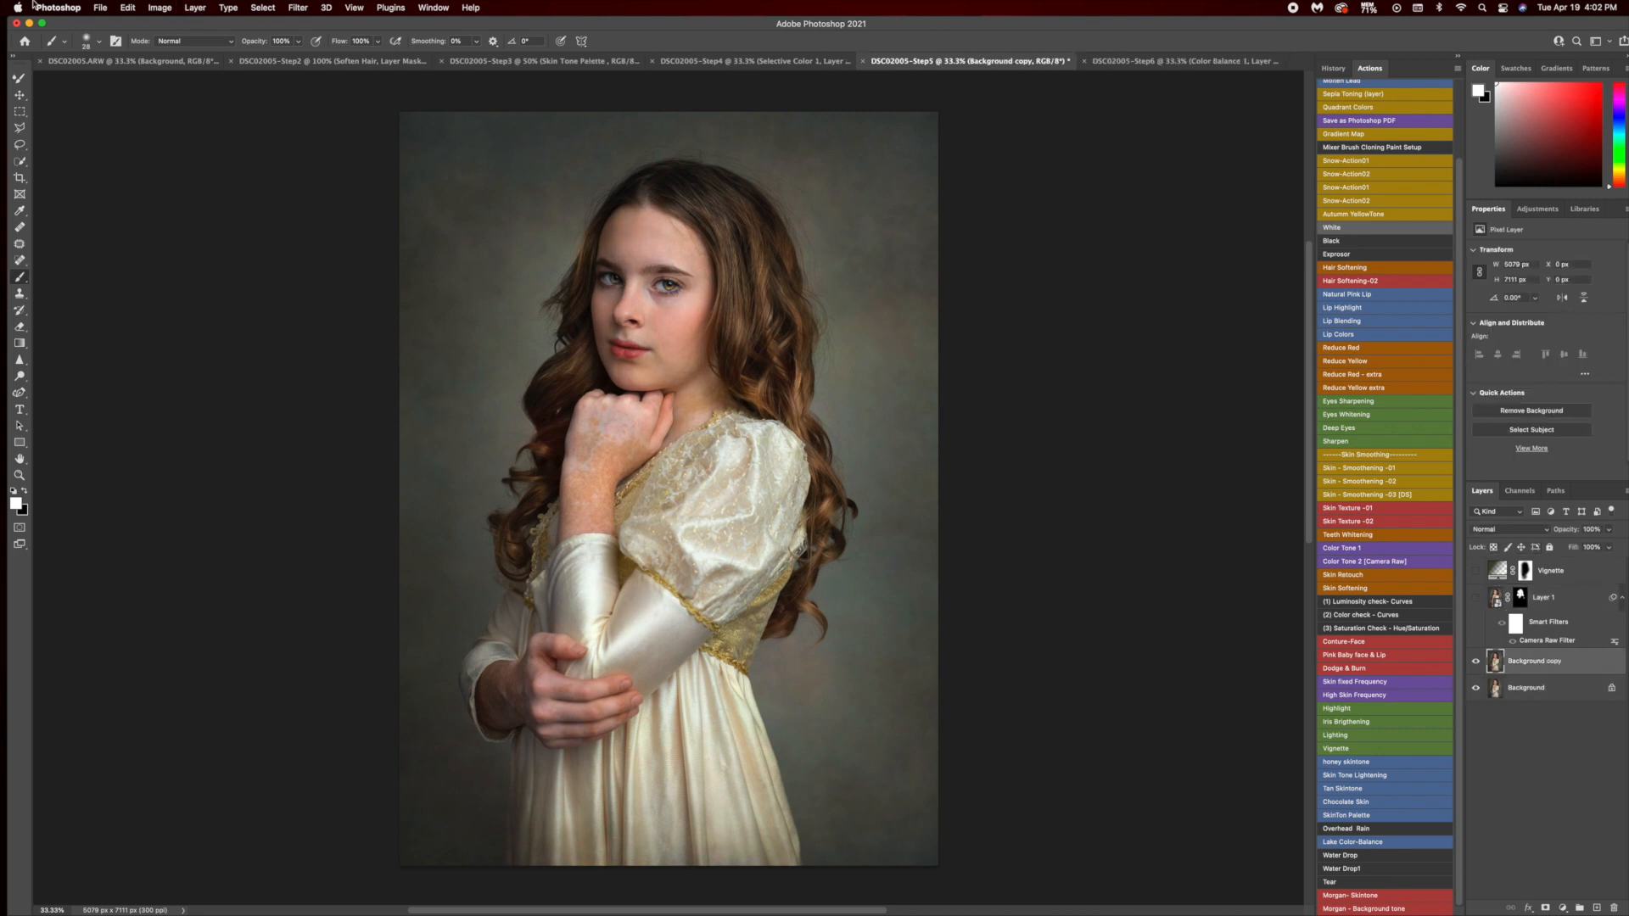
right_click(1583, 665)
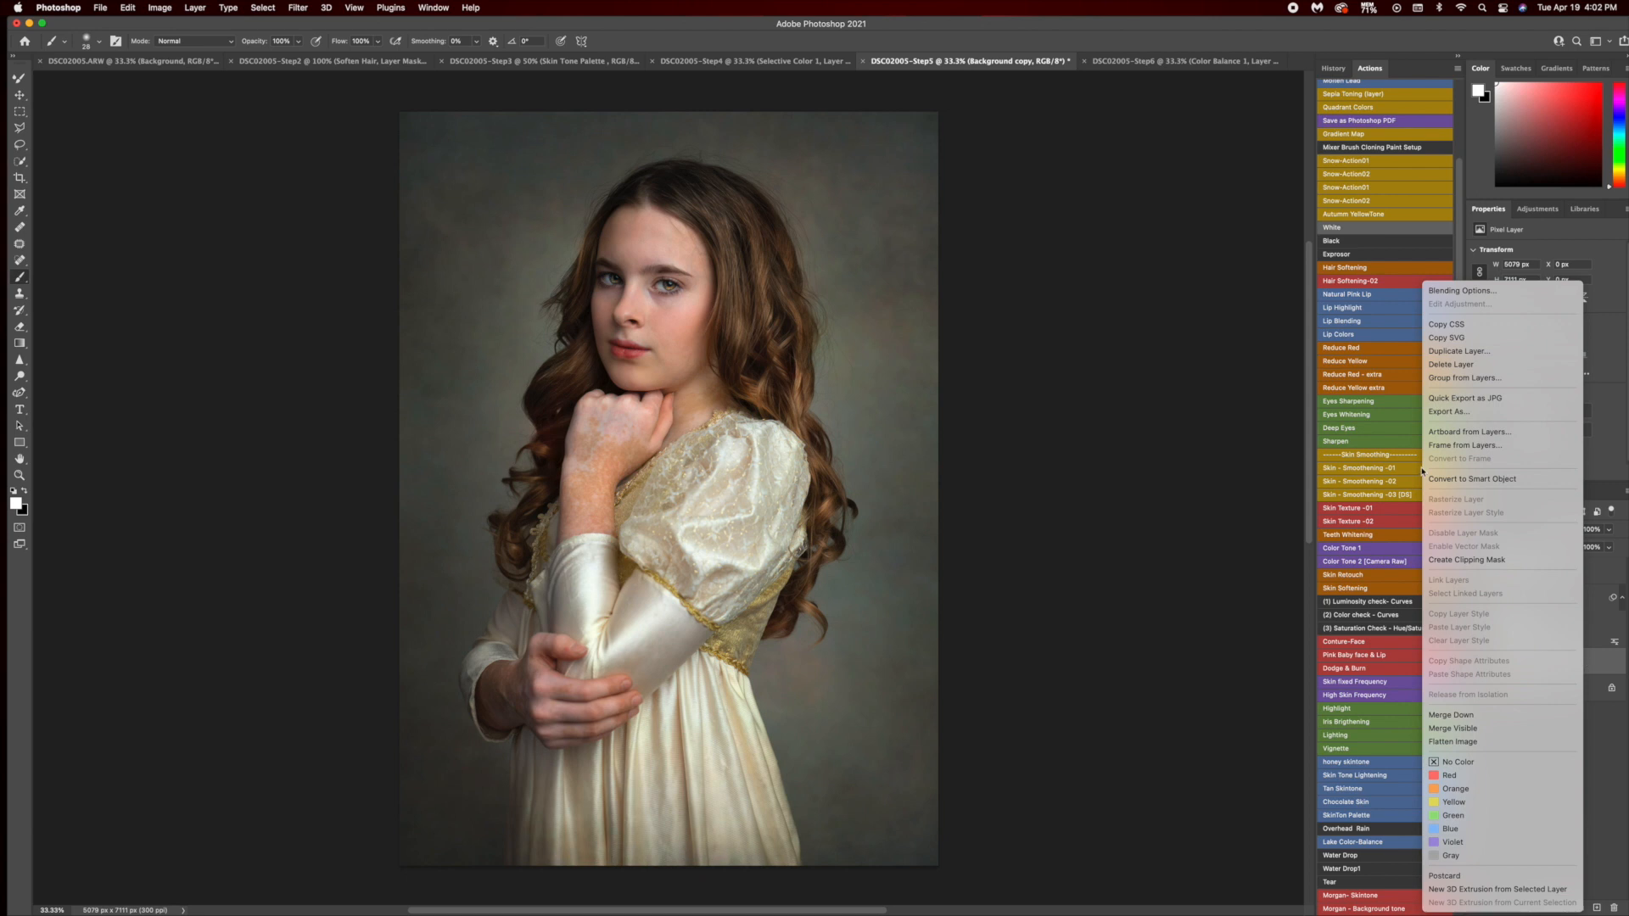
click(1465, 483)
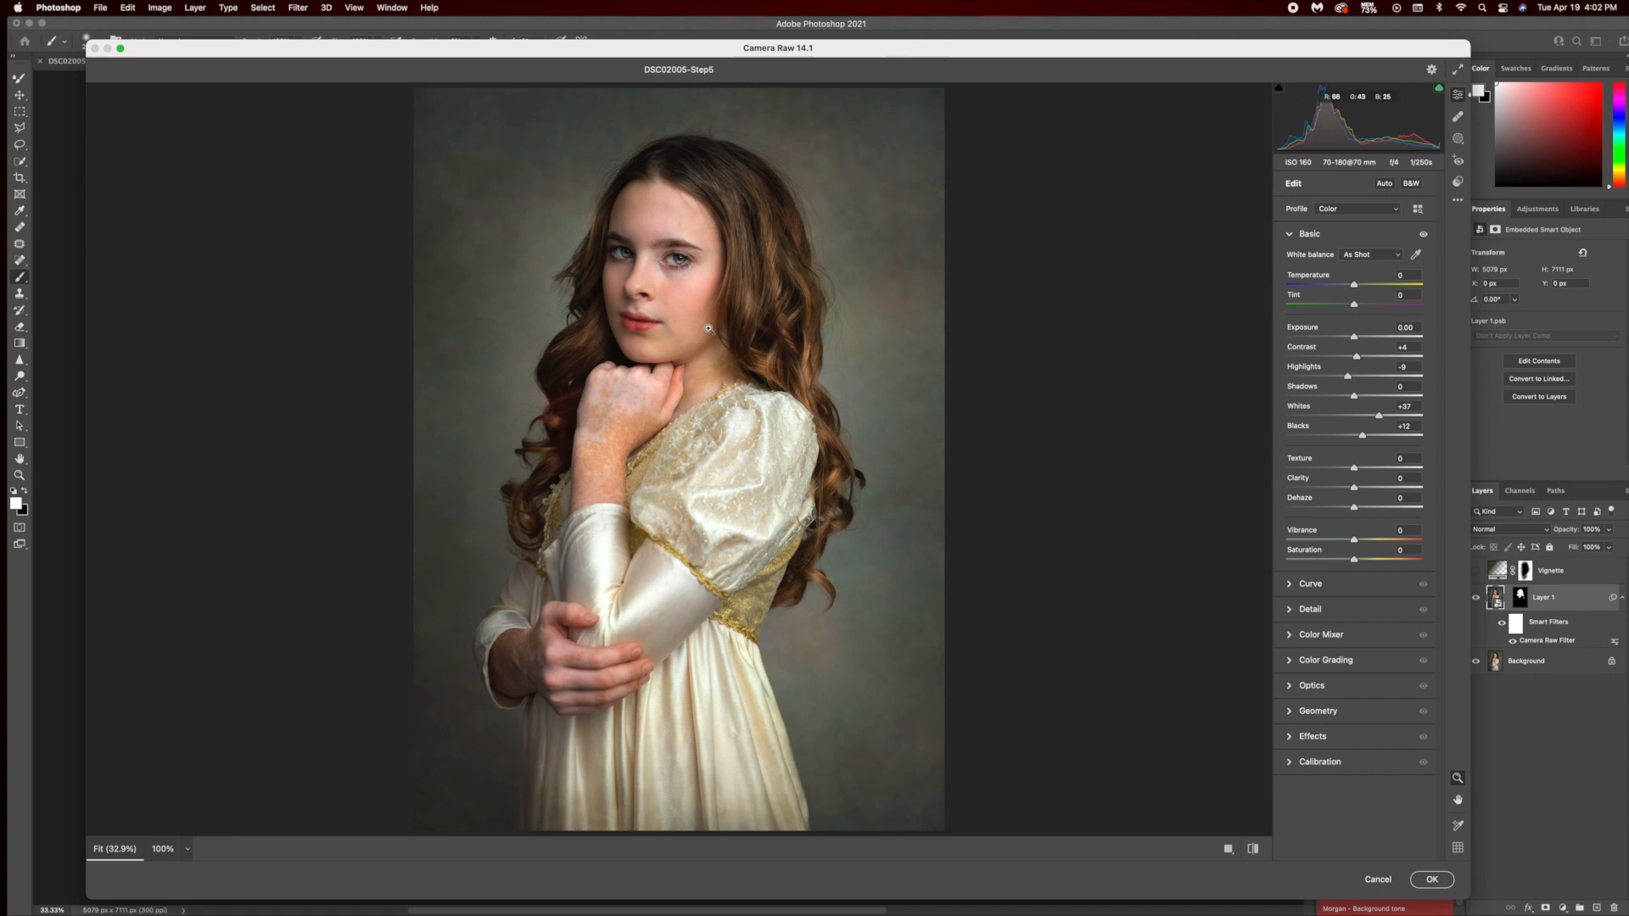
Inspect the face and hand up close in the Camera Raw filter, compare the before and after views, and apply the filter.
click(734, 301)
key(super+minus)
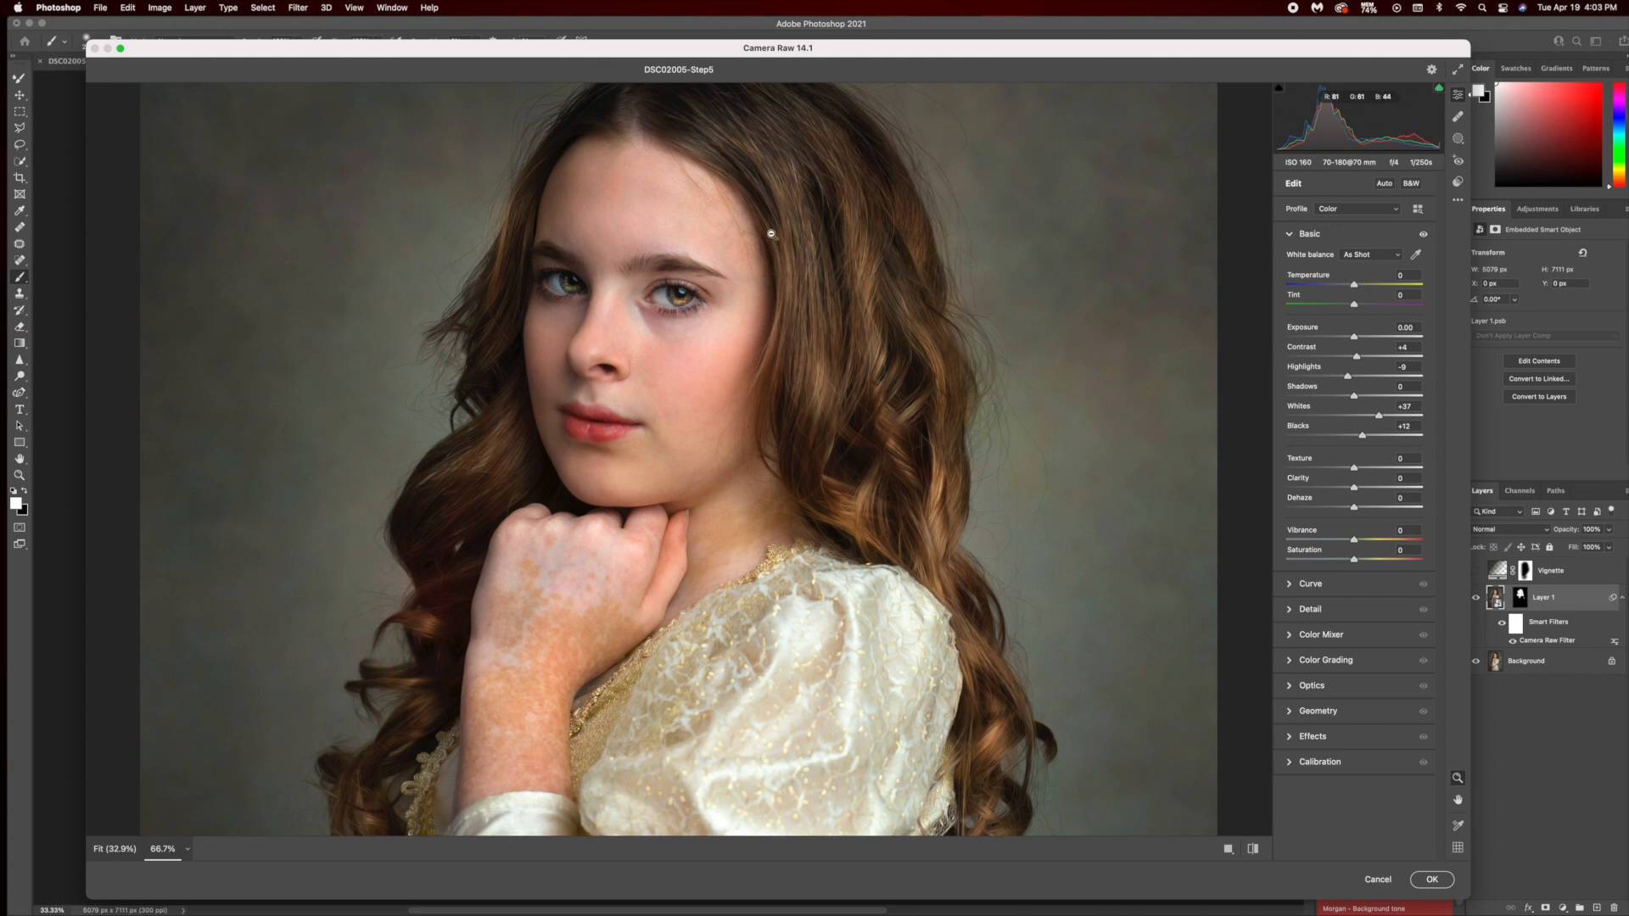
drag(471, 355, 737, 475)
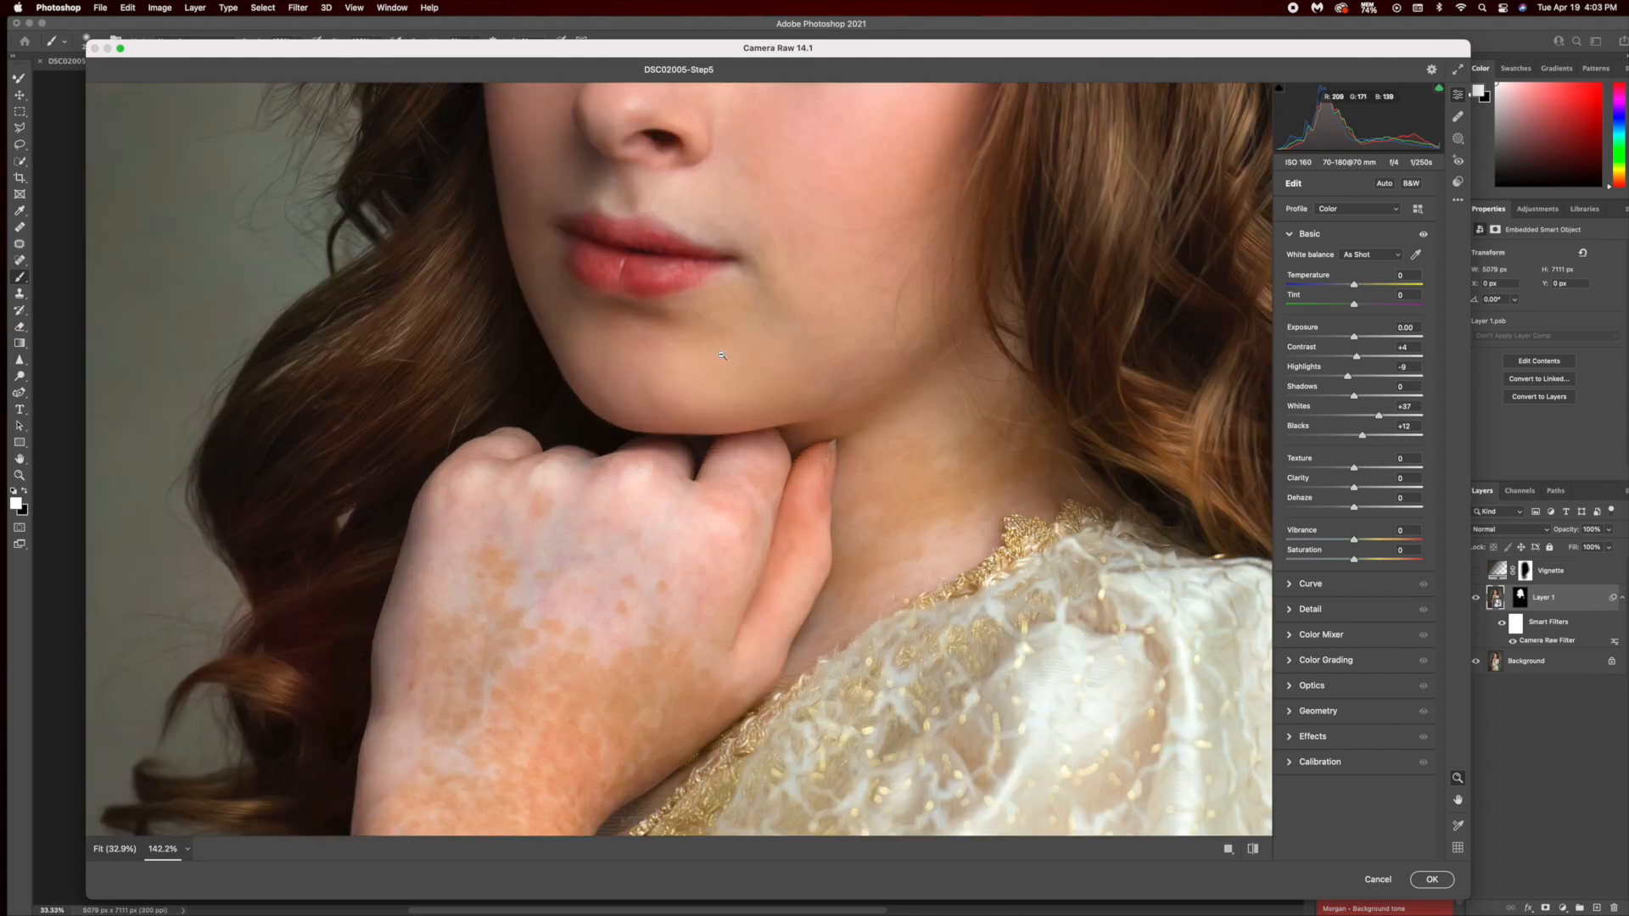
key(super+minus)
key(super+minus)
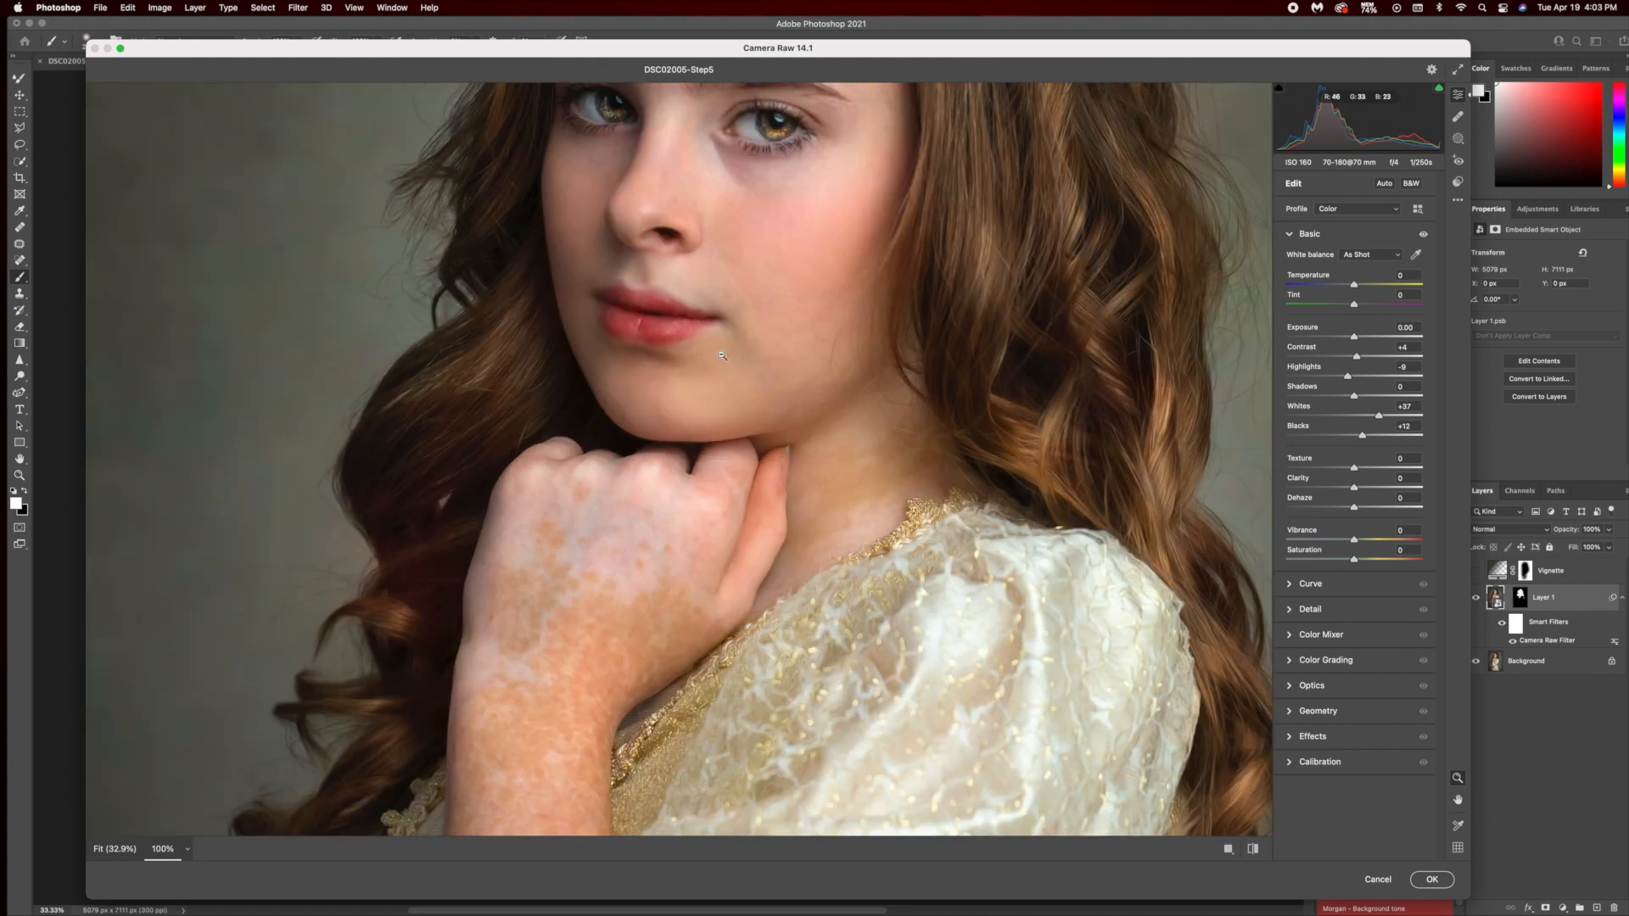
key(super+minus)
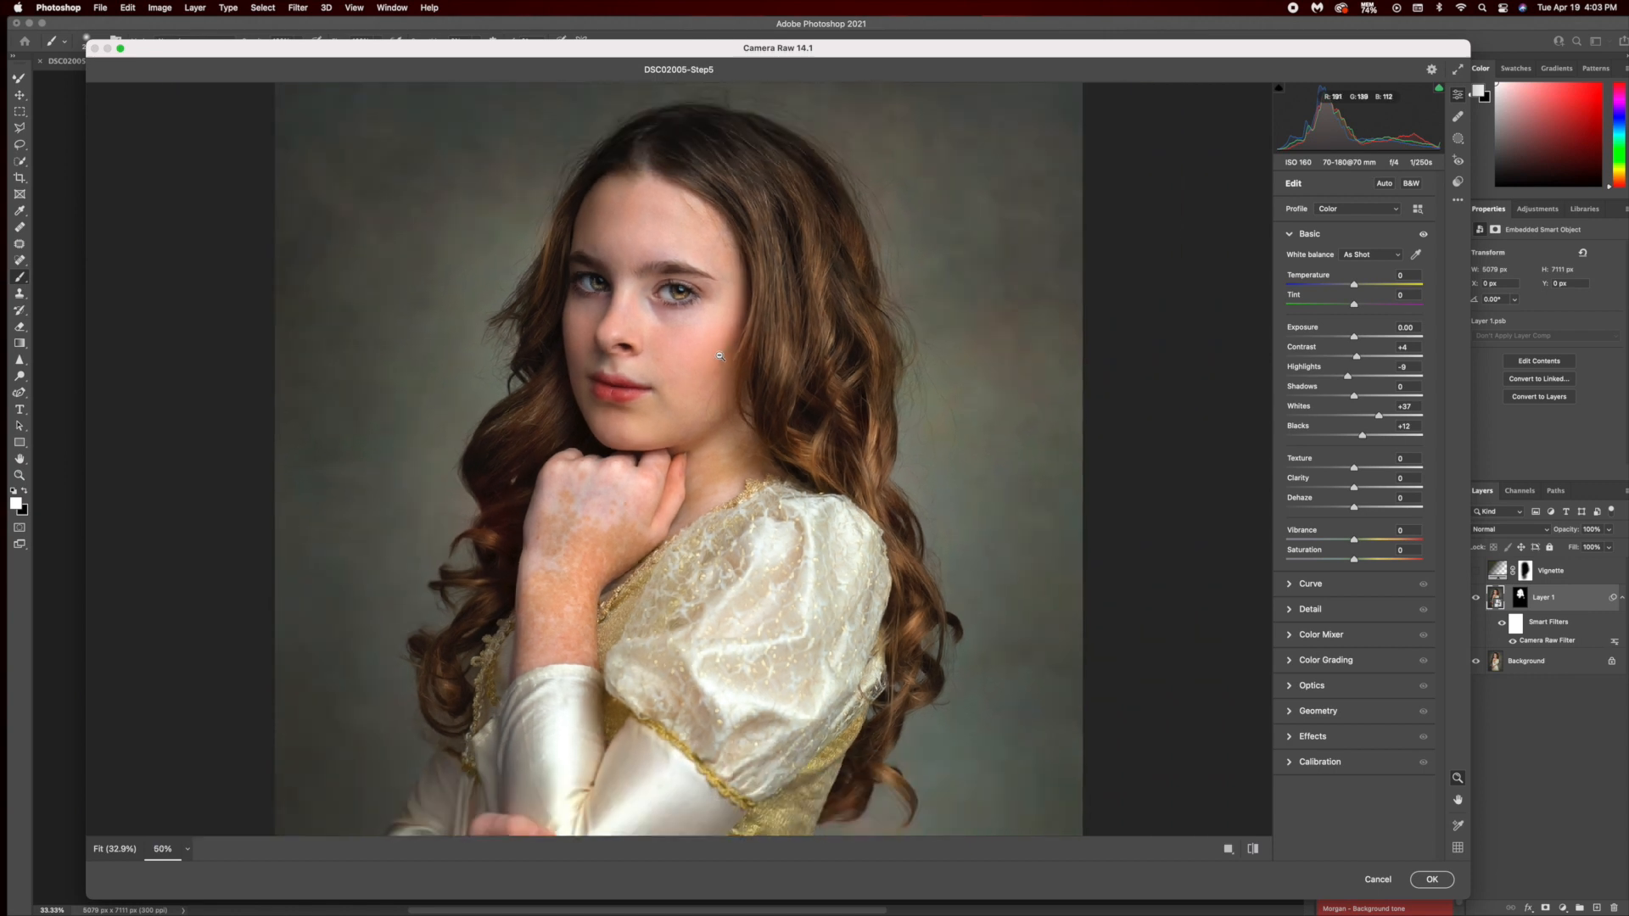
click(1253, 848)
drag(1378, 417, 1362, 436)
drag(1355, 358, 1356, 359)
click(1254, 849)
click(1253, 849)
click(1431, 879)
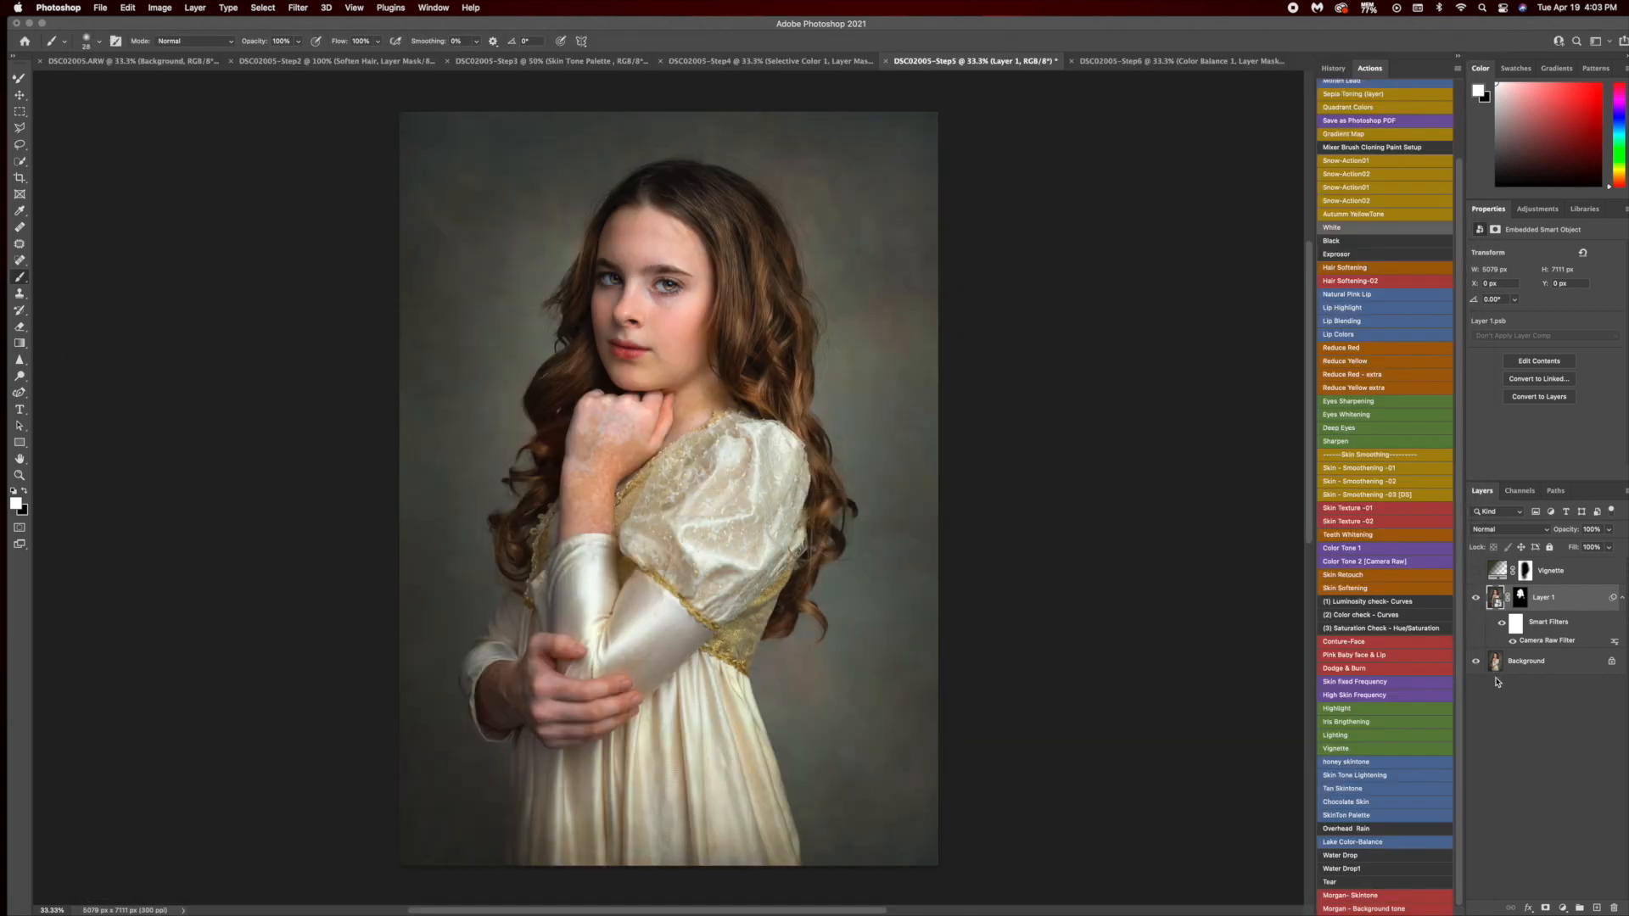
Collapse Layer 1's smart filters and paint white over the face on its layer mask.
click(1622, 597)
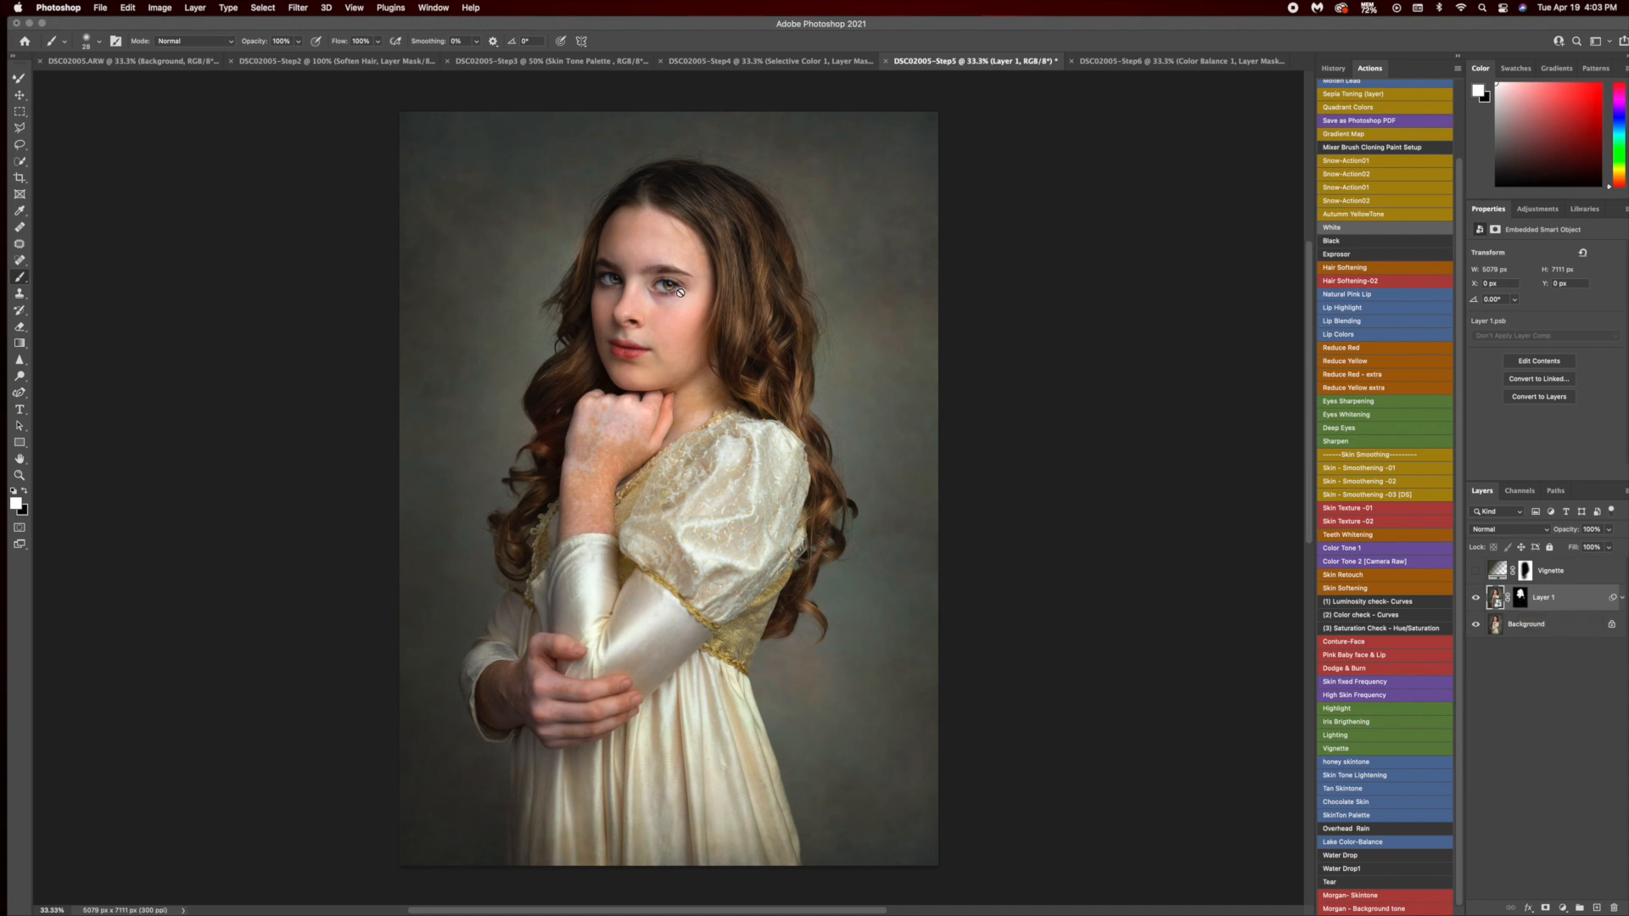
click(102, 331)
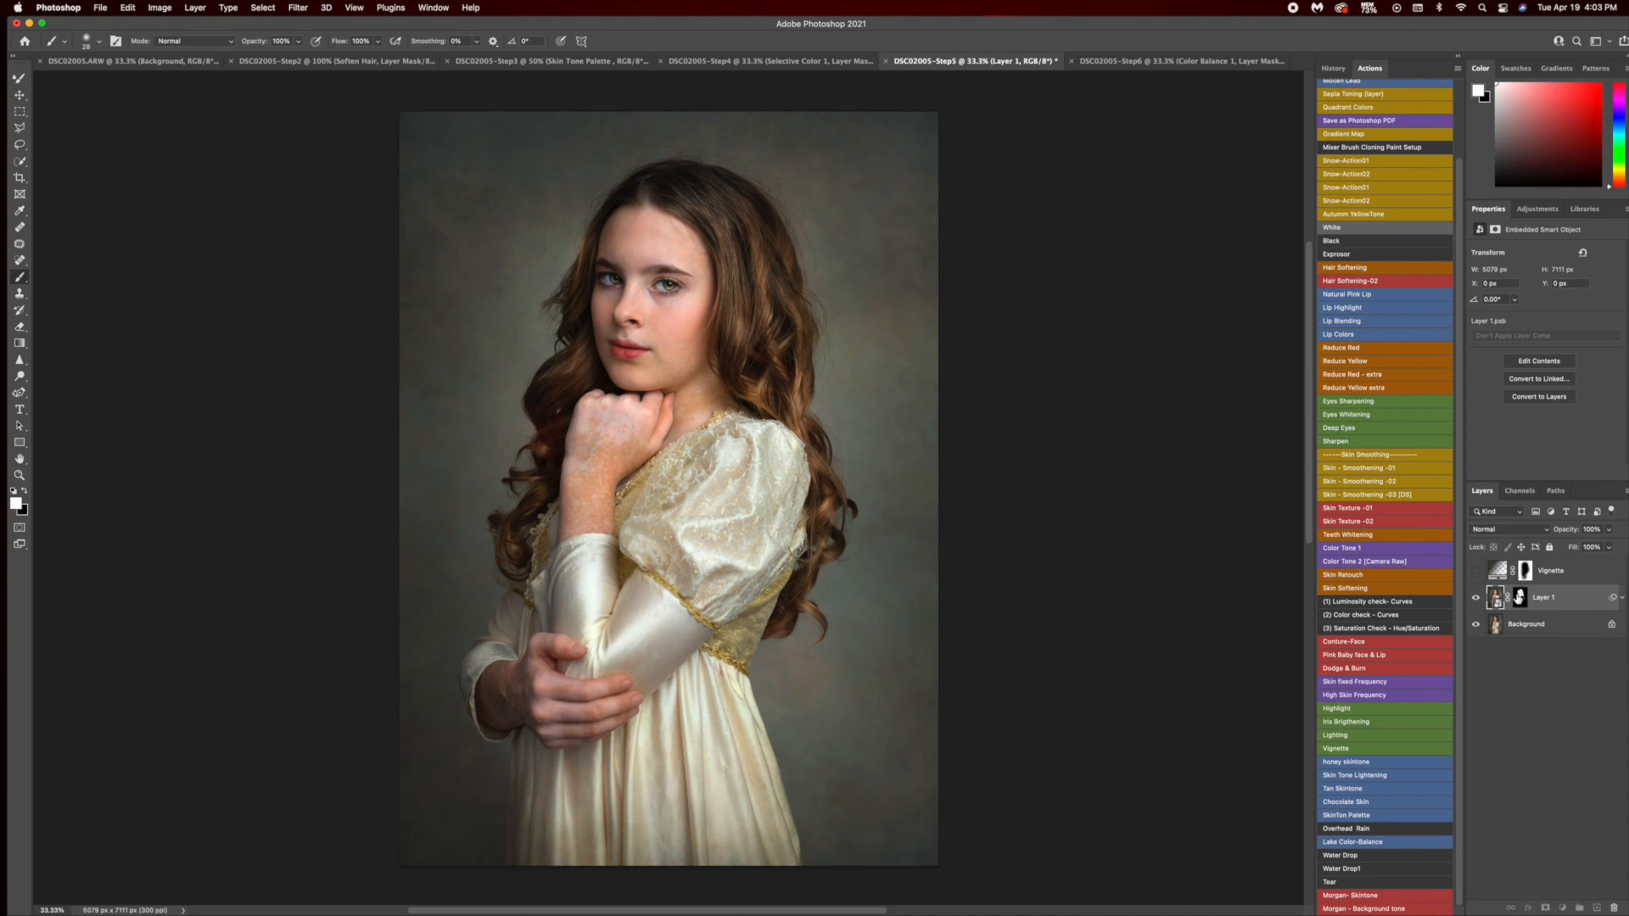
click(1520, 598)
drag(625, 281, 663, 281)
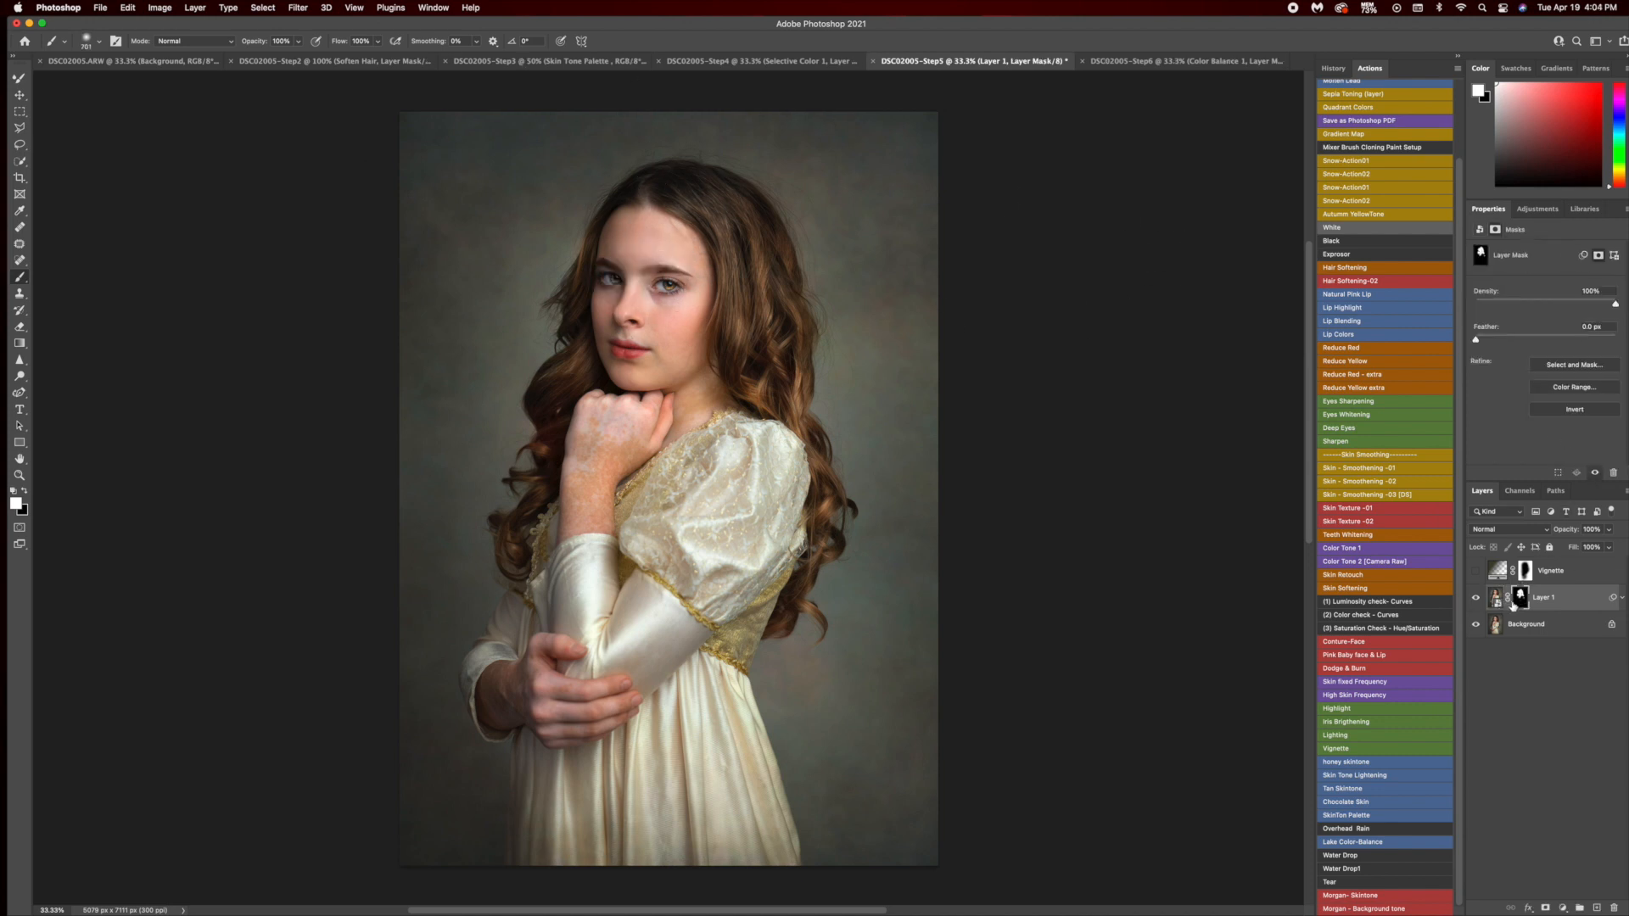
Compare the portrait with and without Layer 1, and with and without the Vignette layer.
click(1476, 598)
click(1476, 599)
click(1476, 572)
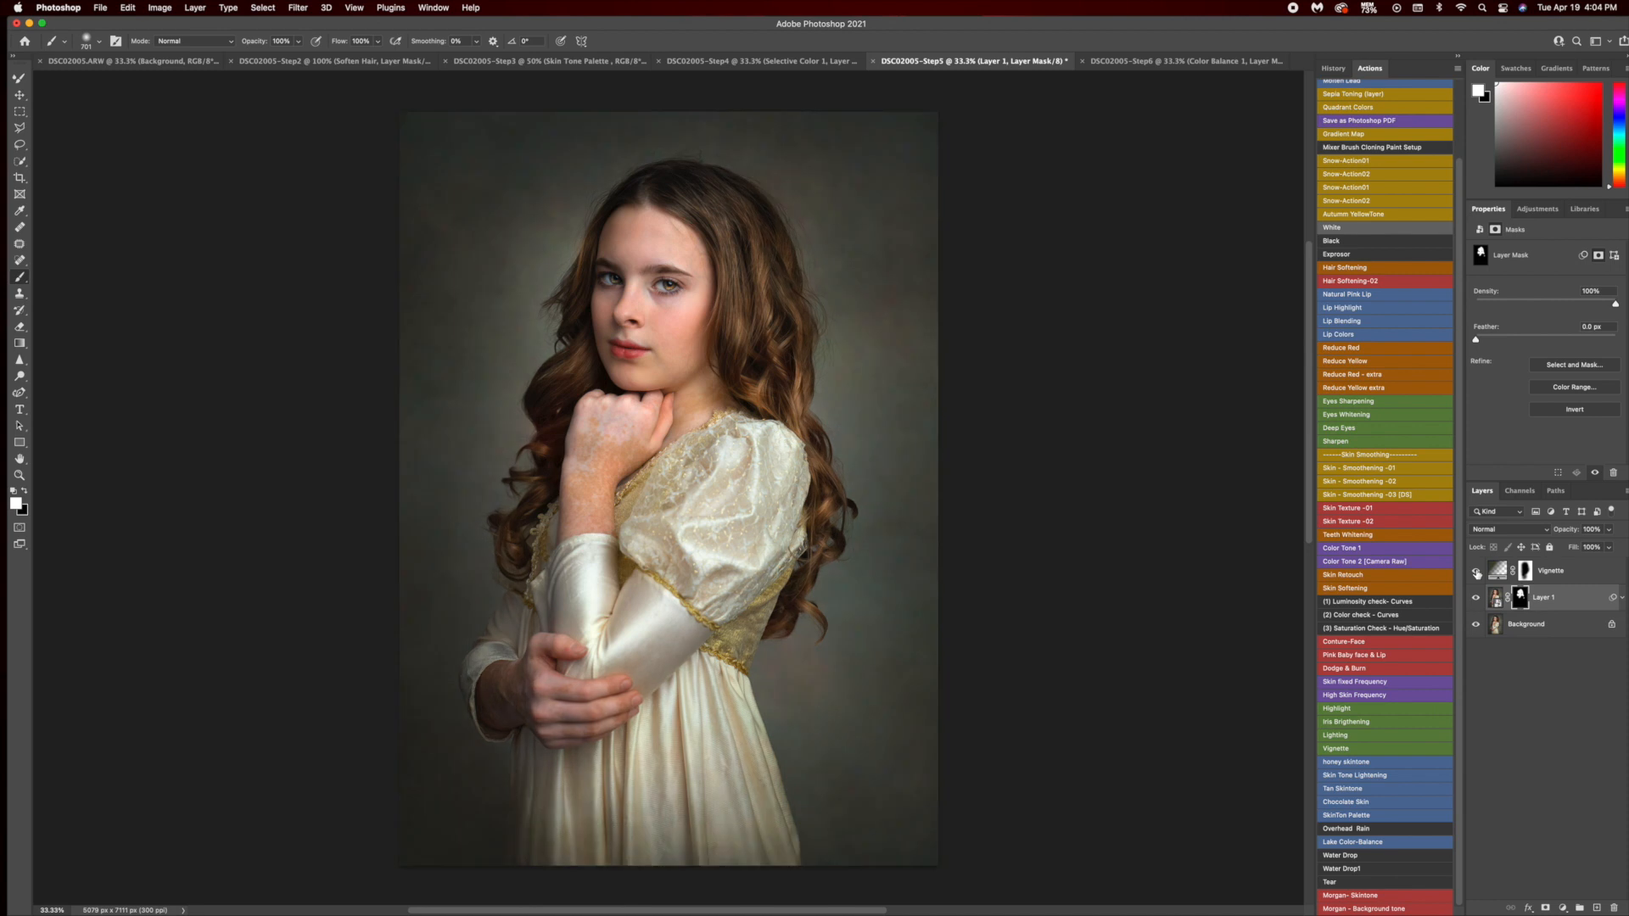
click(1477, 574)
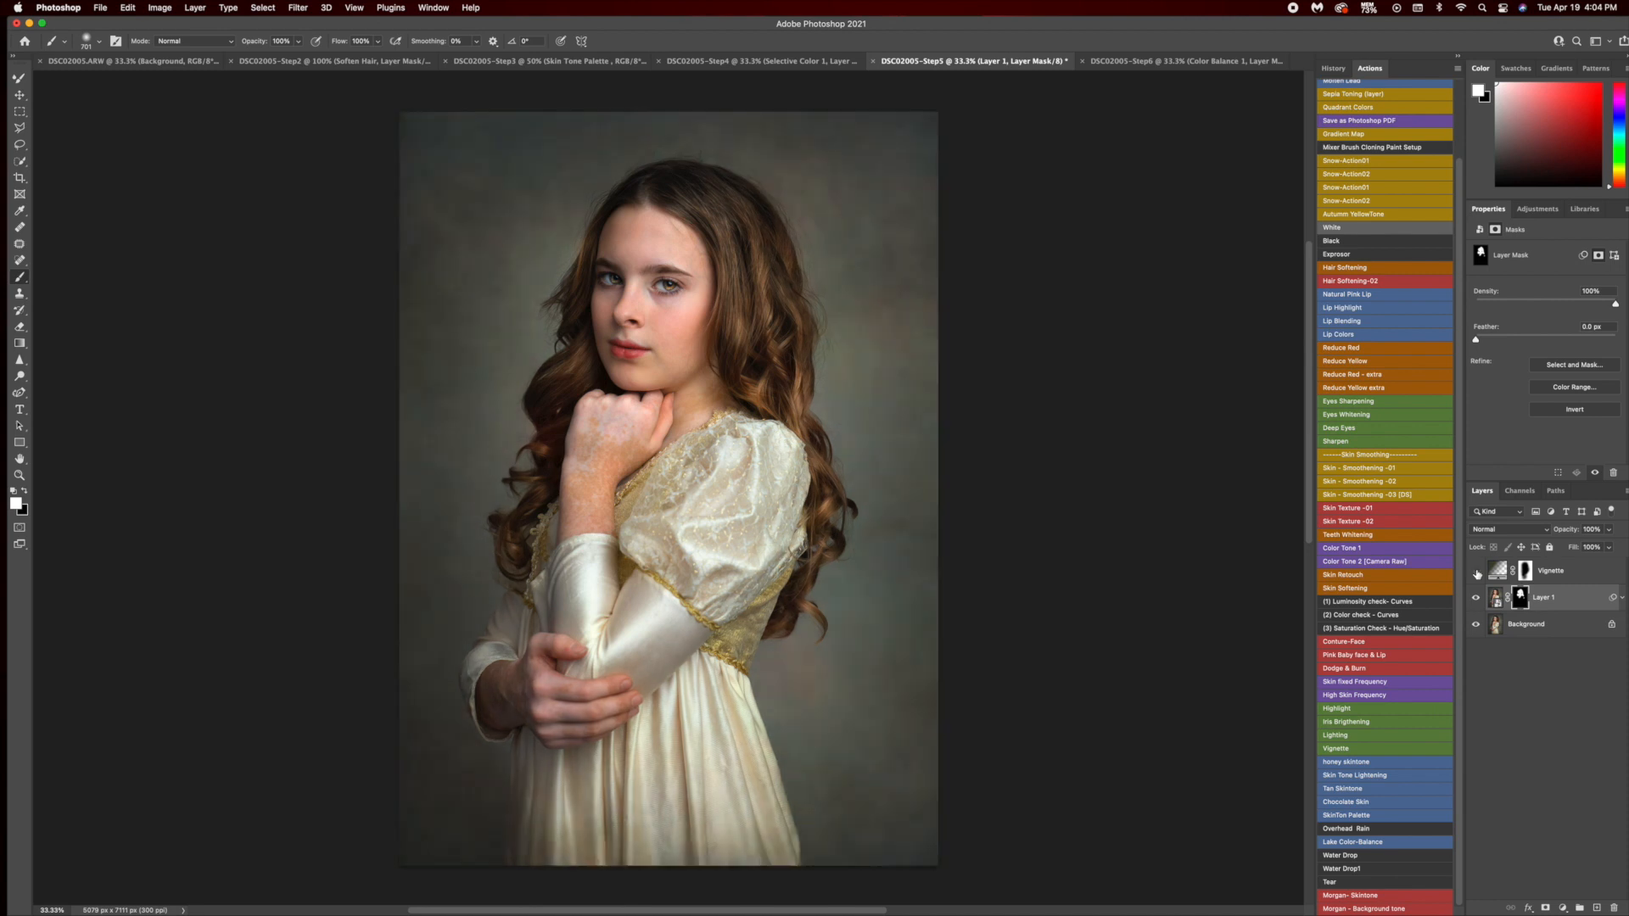
click(1477, 574)
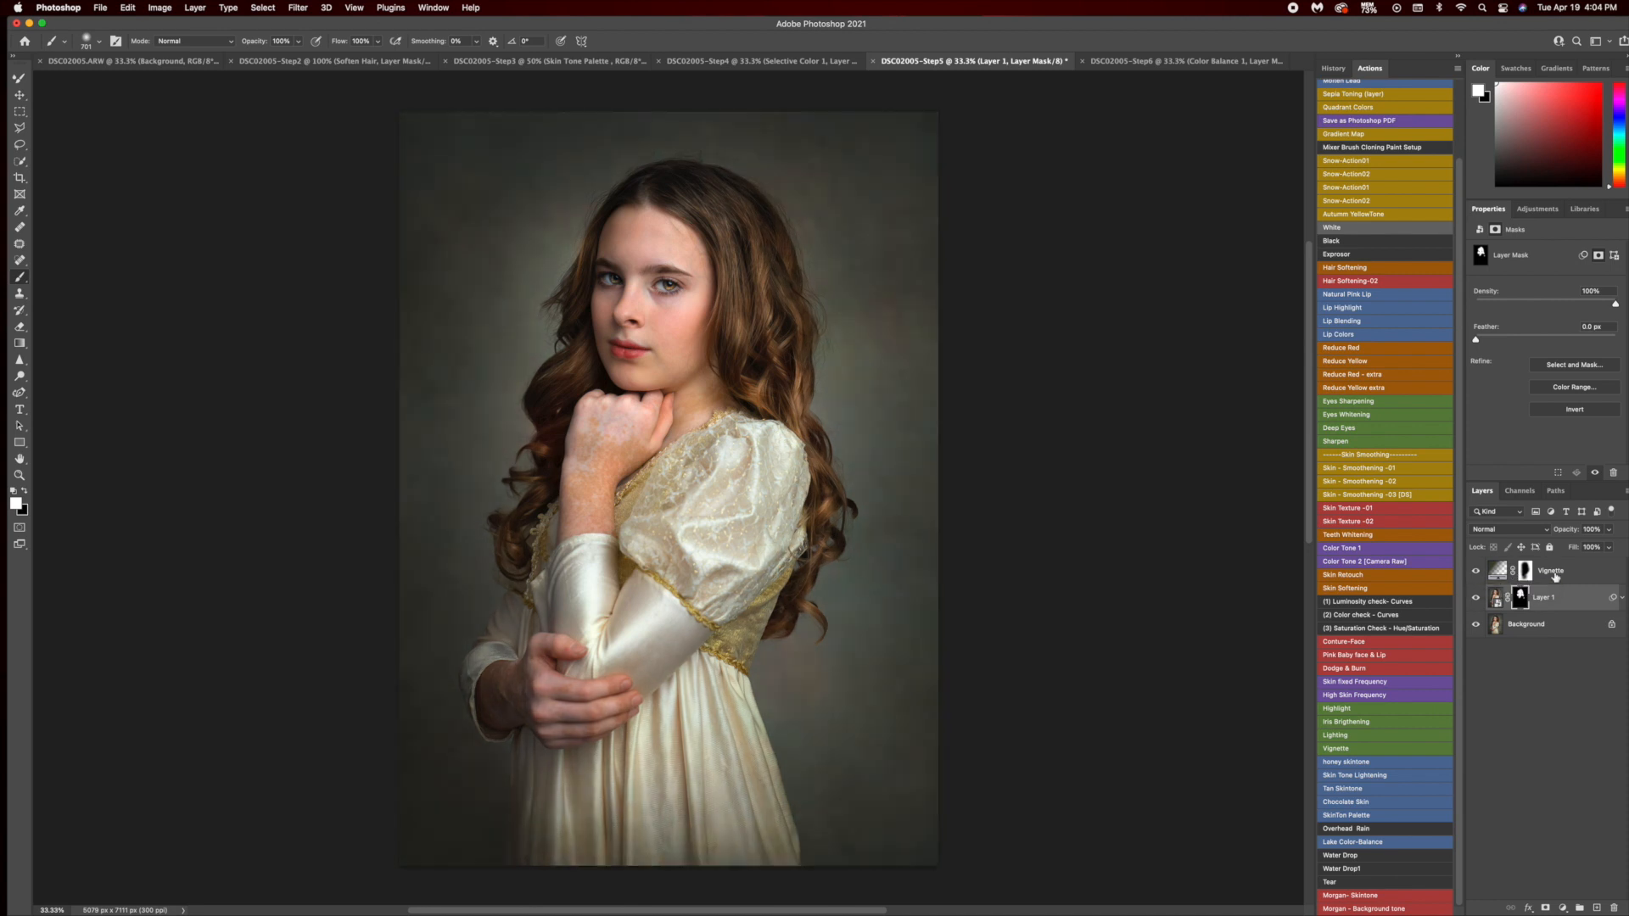
click(1477, 574)
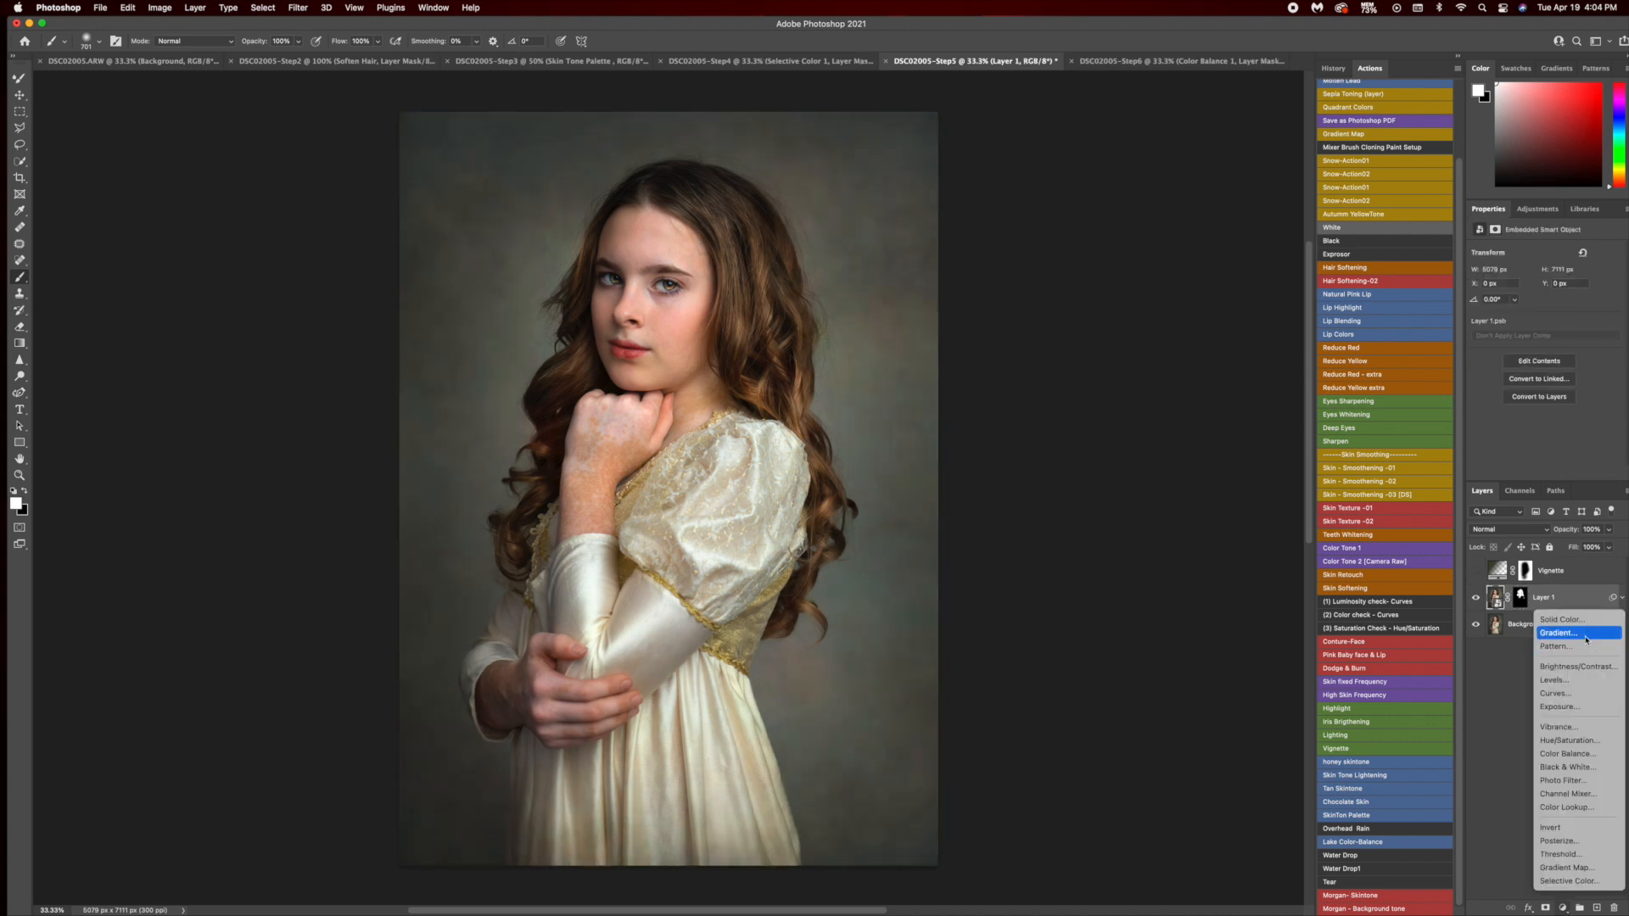
Add a Gradient Fill layer above Layer 1 and place a 100% opacity stop at 23% in its gradient.
click(1587, 636)
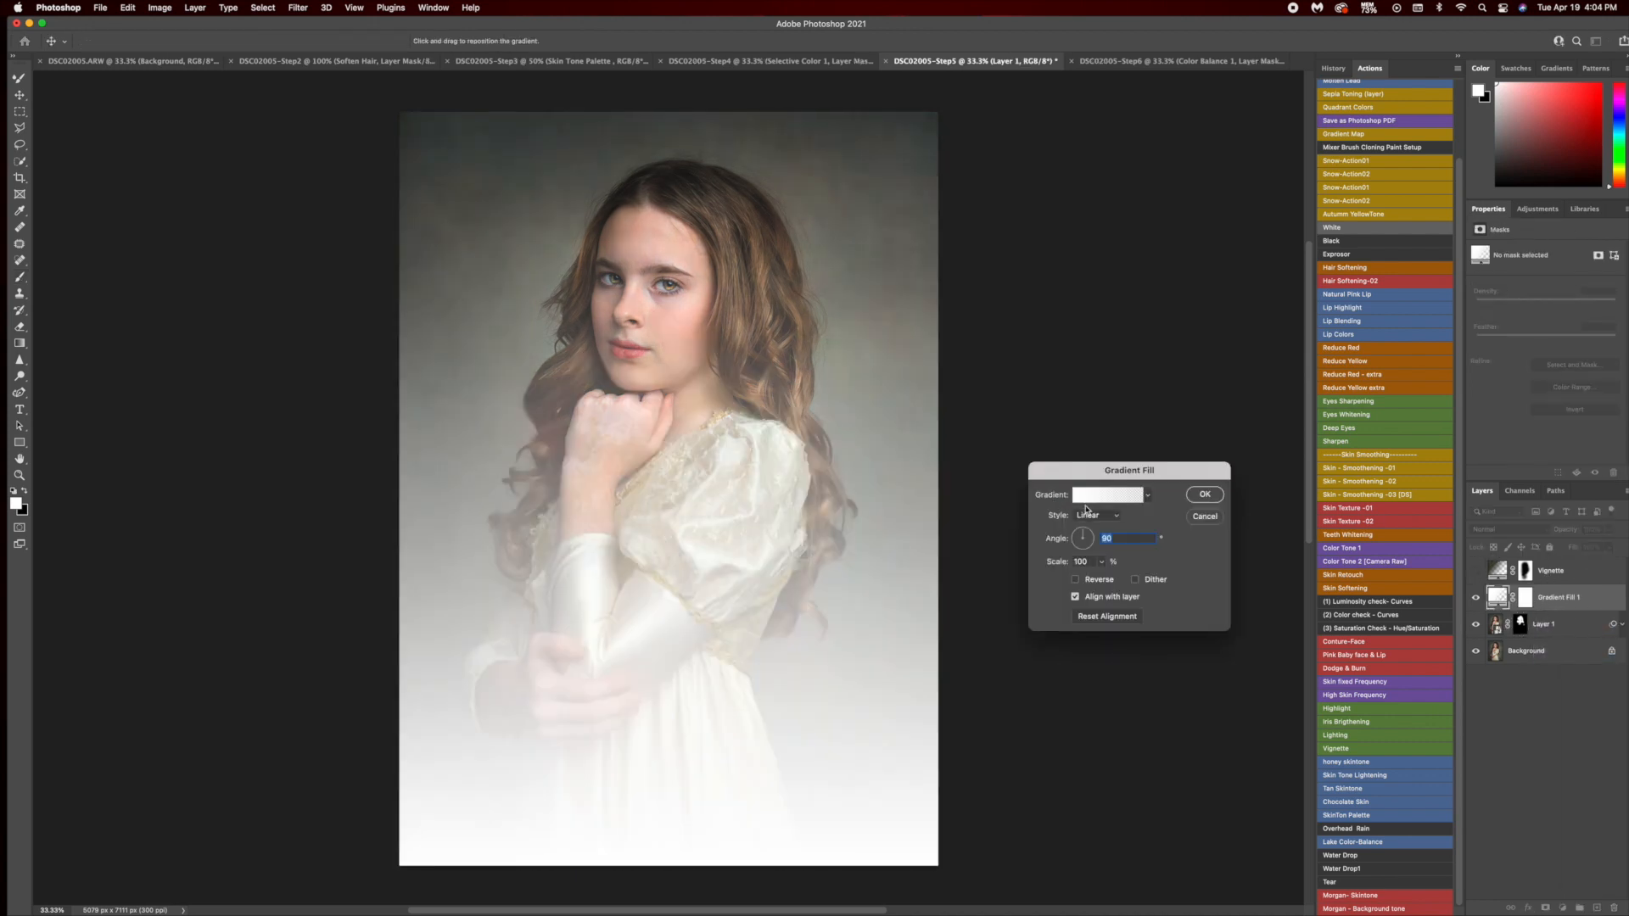
click(1080, 503)
click(1078, 496)
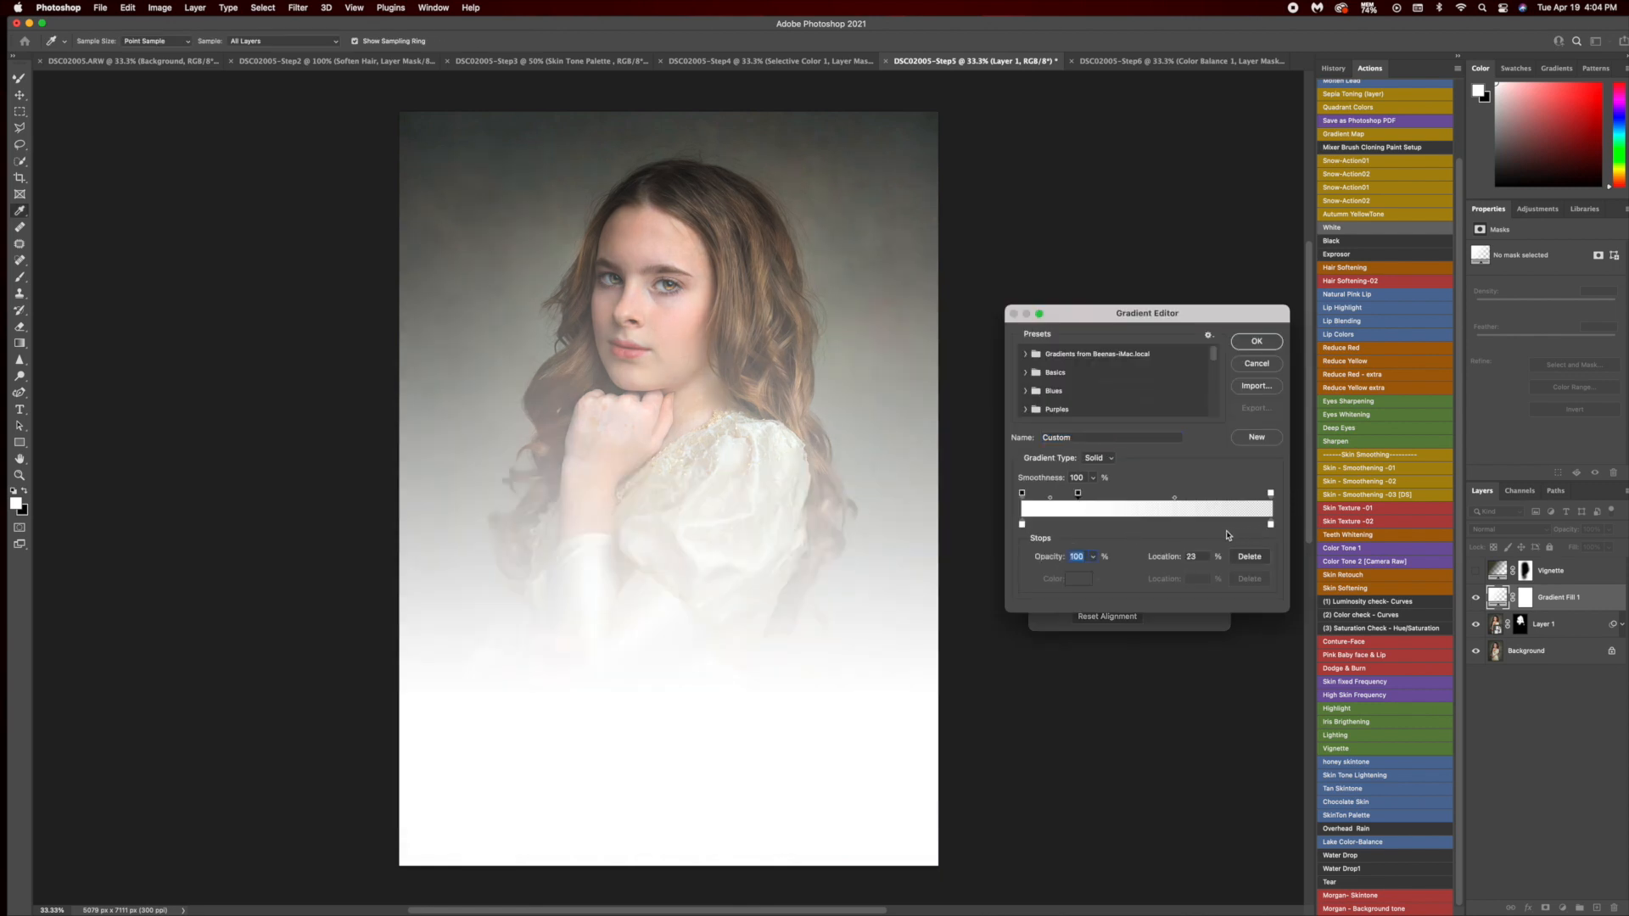
Change the gradient's starting color stop from a color sampled in the backdrop to dark green-grey #303330.
click(1022, 525)
click(1075, 579)
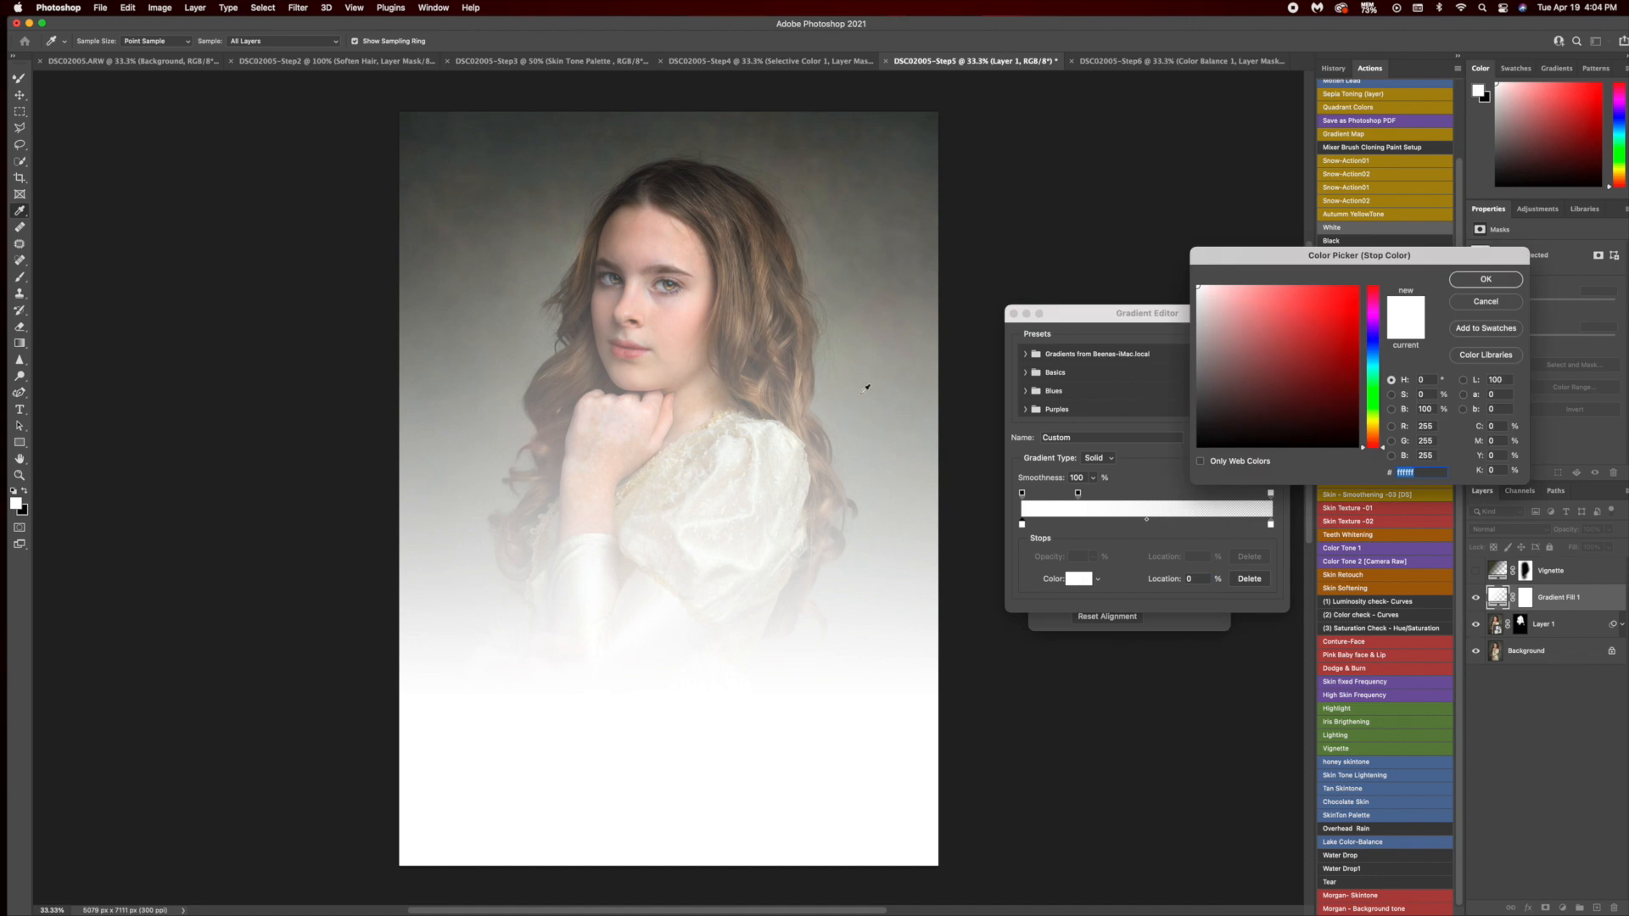
click(487, 141)
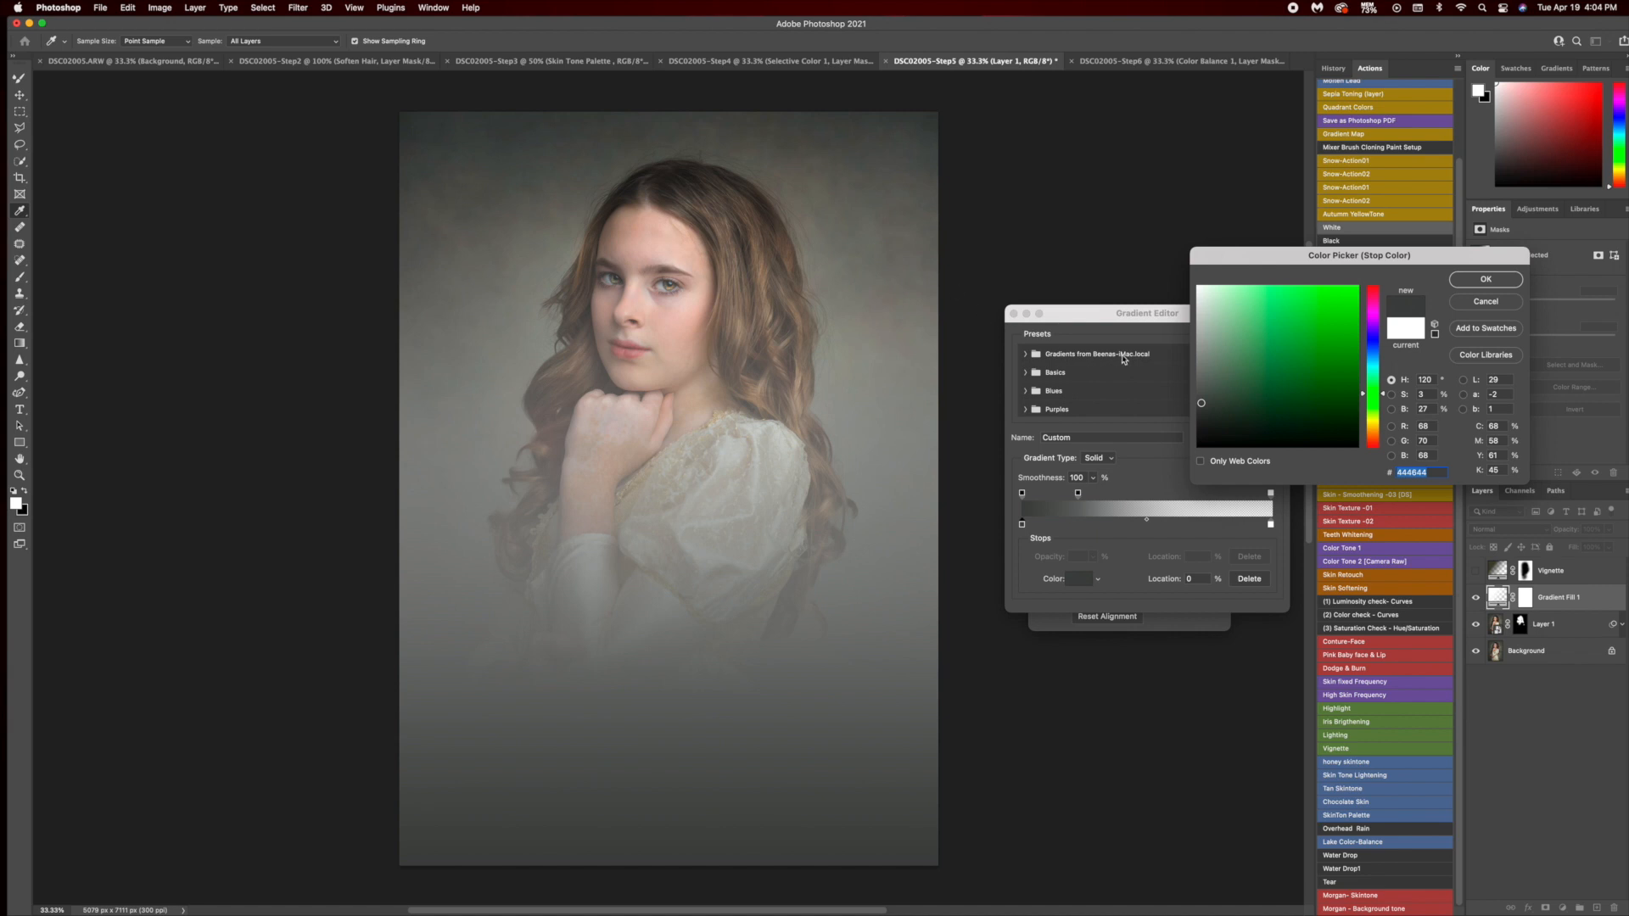
click(1219, 409)
click(1217, 406)
mouse_move(1213, 390)
mouse_down()
mouse_move(1235, 428)
mouse_move(1228, 385)
mouse_move(1205, 414)
mouse_up()
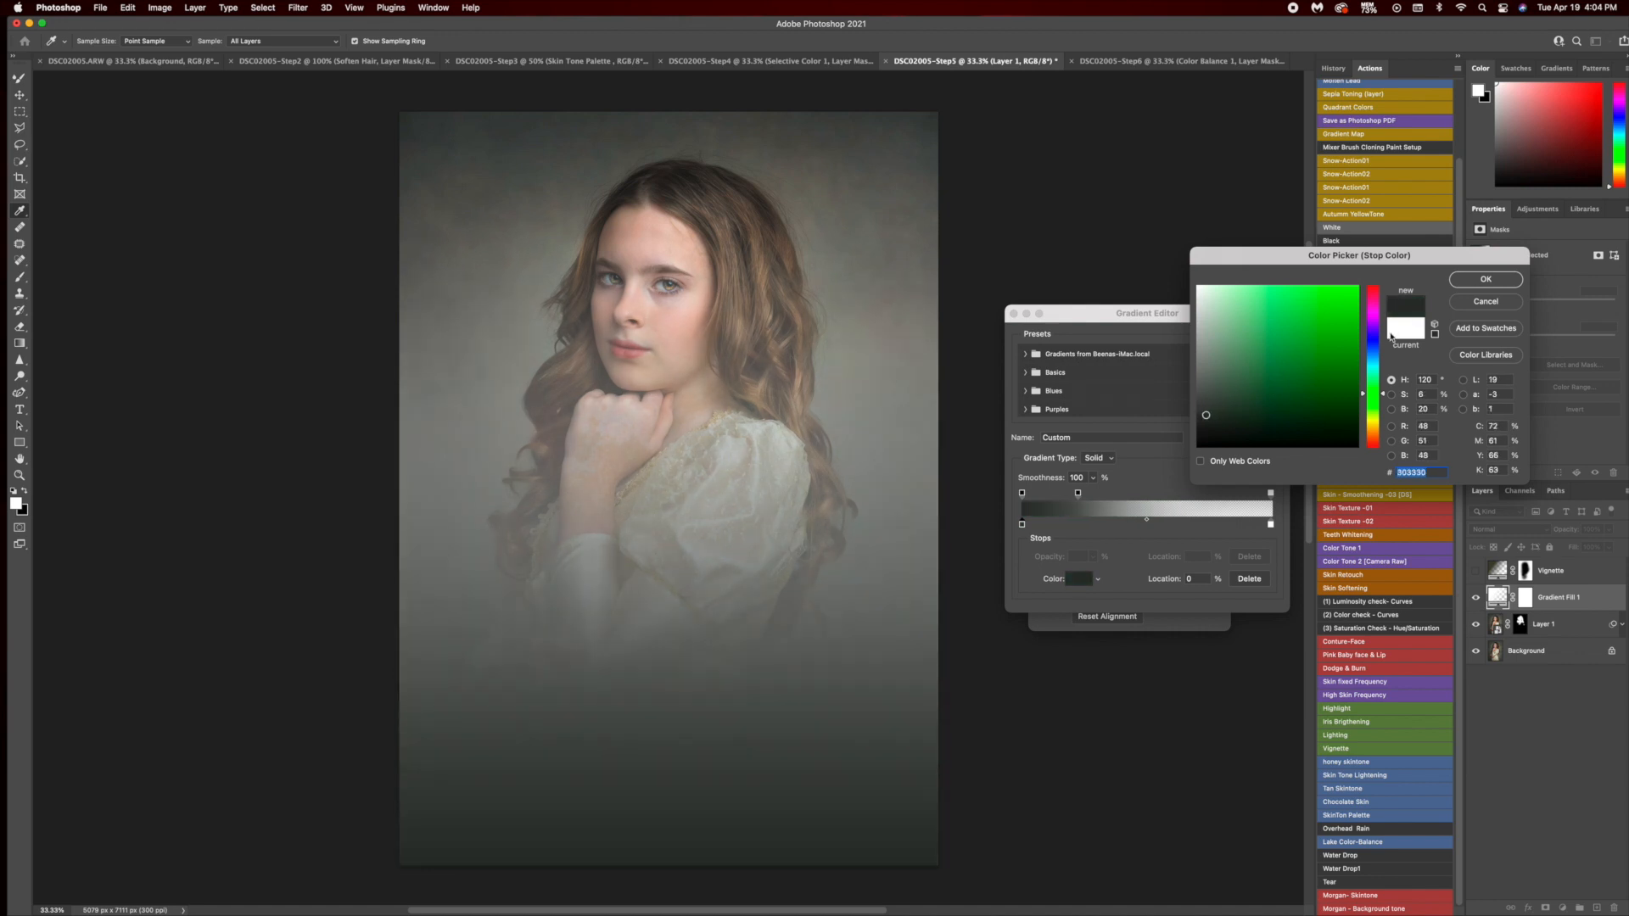
click(1485, 280)
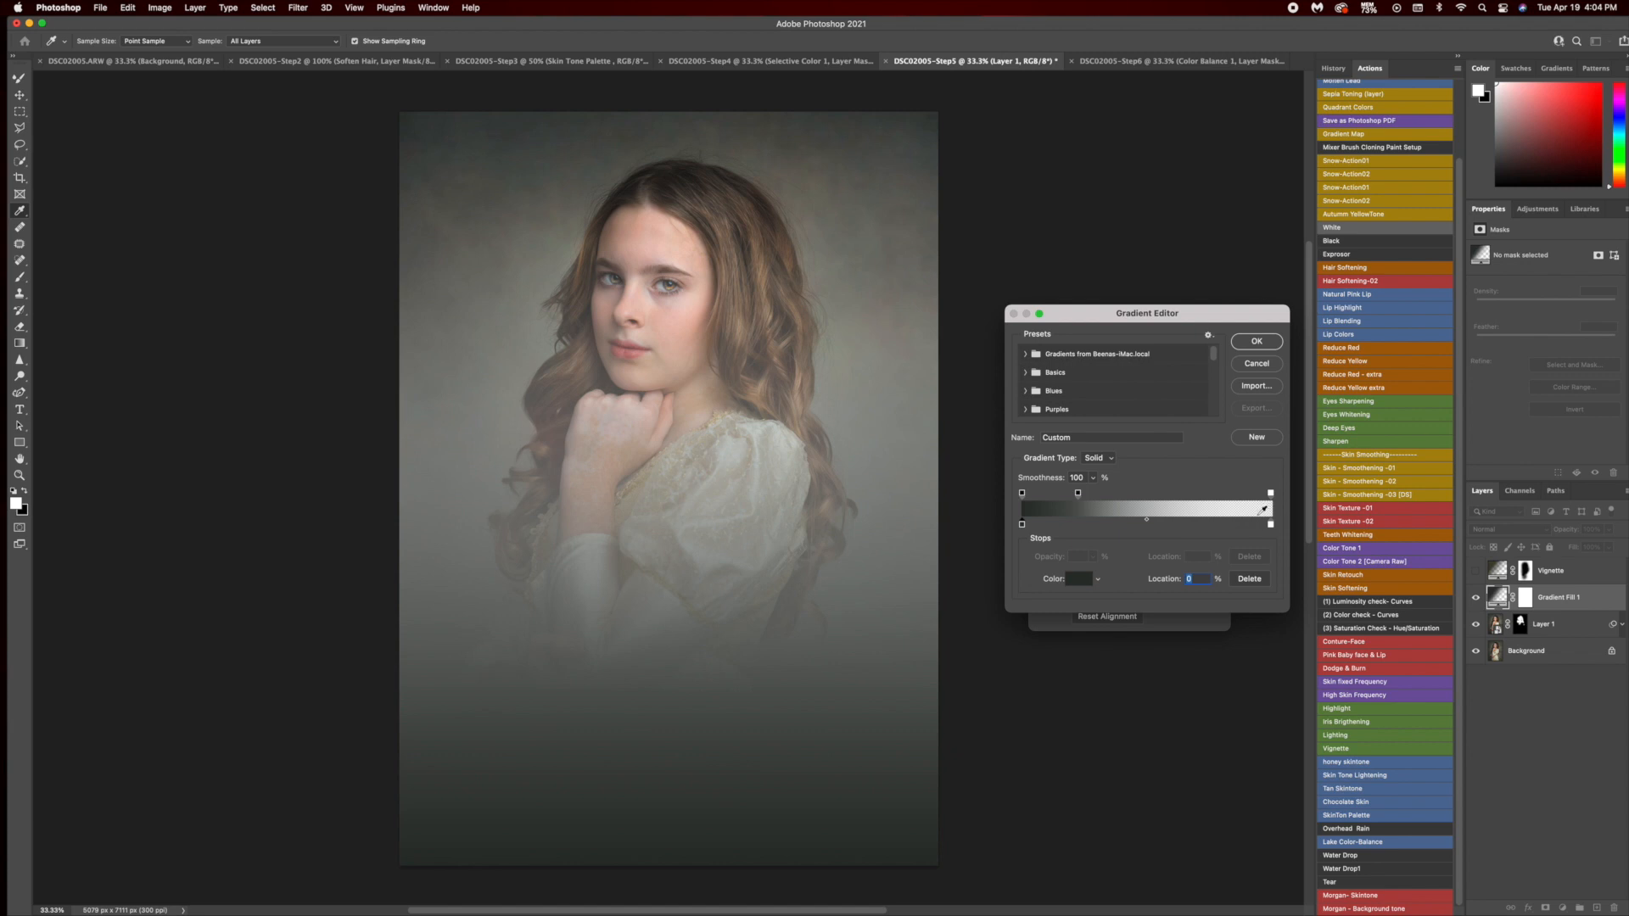
Delete the white end color stop from the gradient and accept the edited gradient.
click(1271, 525)
click(1248, 579)
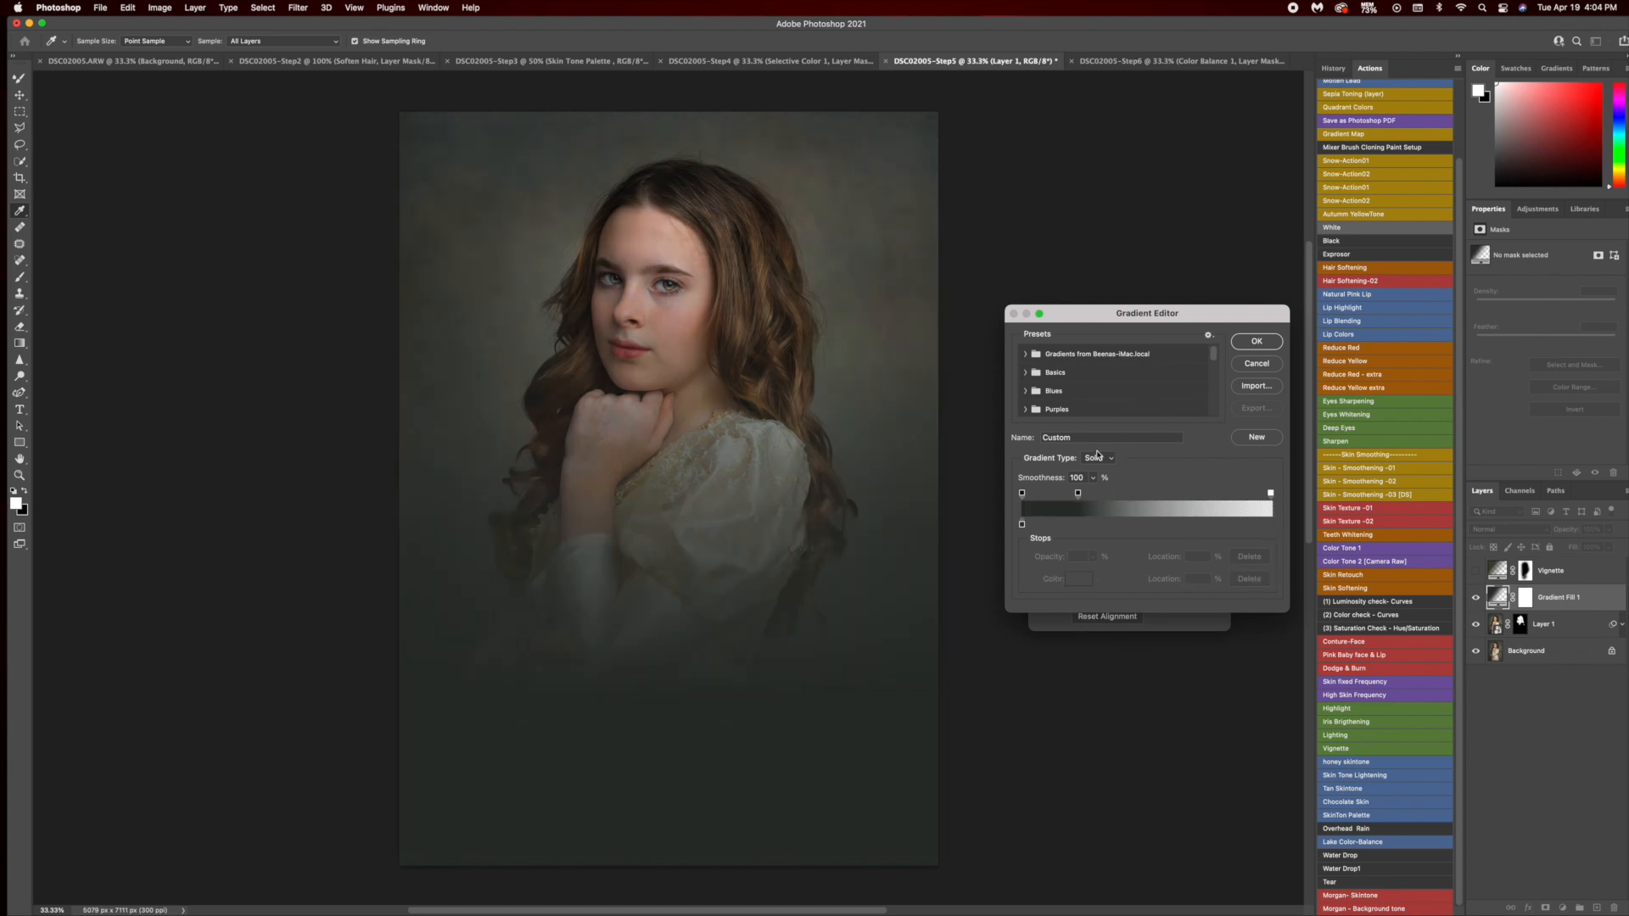
click(1254, 342)
Make the gradient fill radial and reversed at 288% scale, apply it, and compare the portrait with and without it.
click(1111, 516)
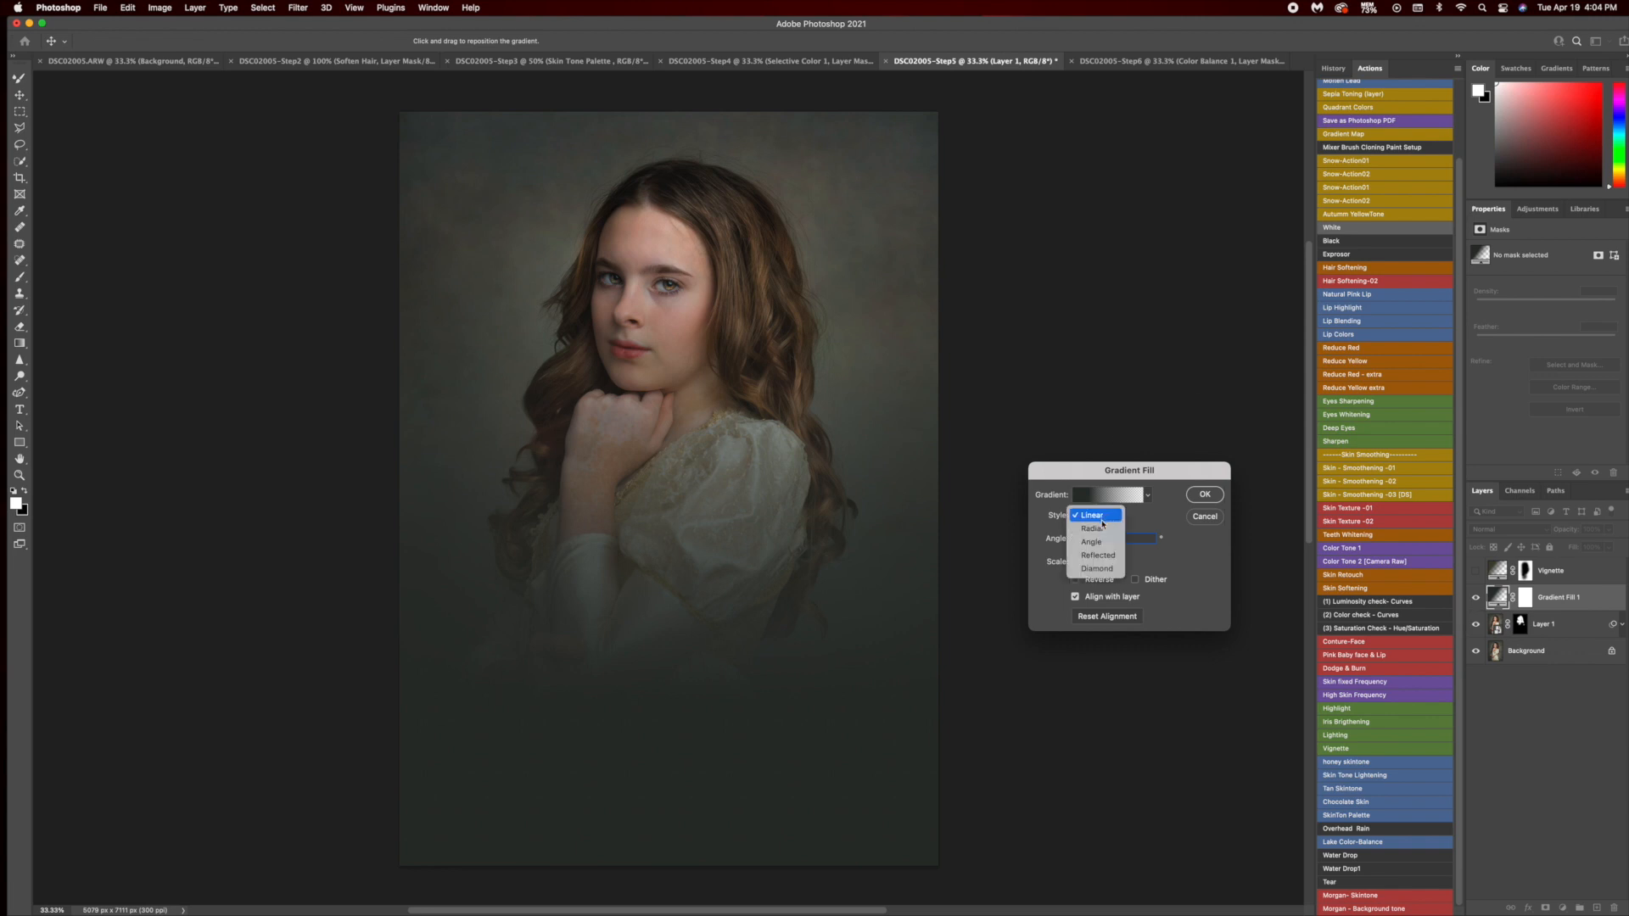
click(1097, 530)
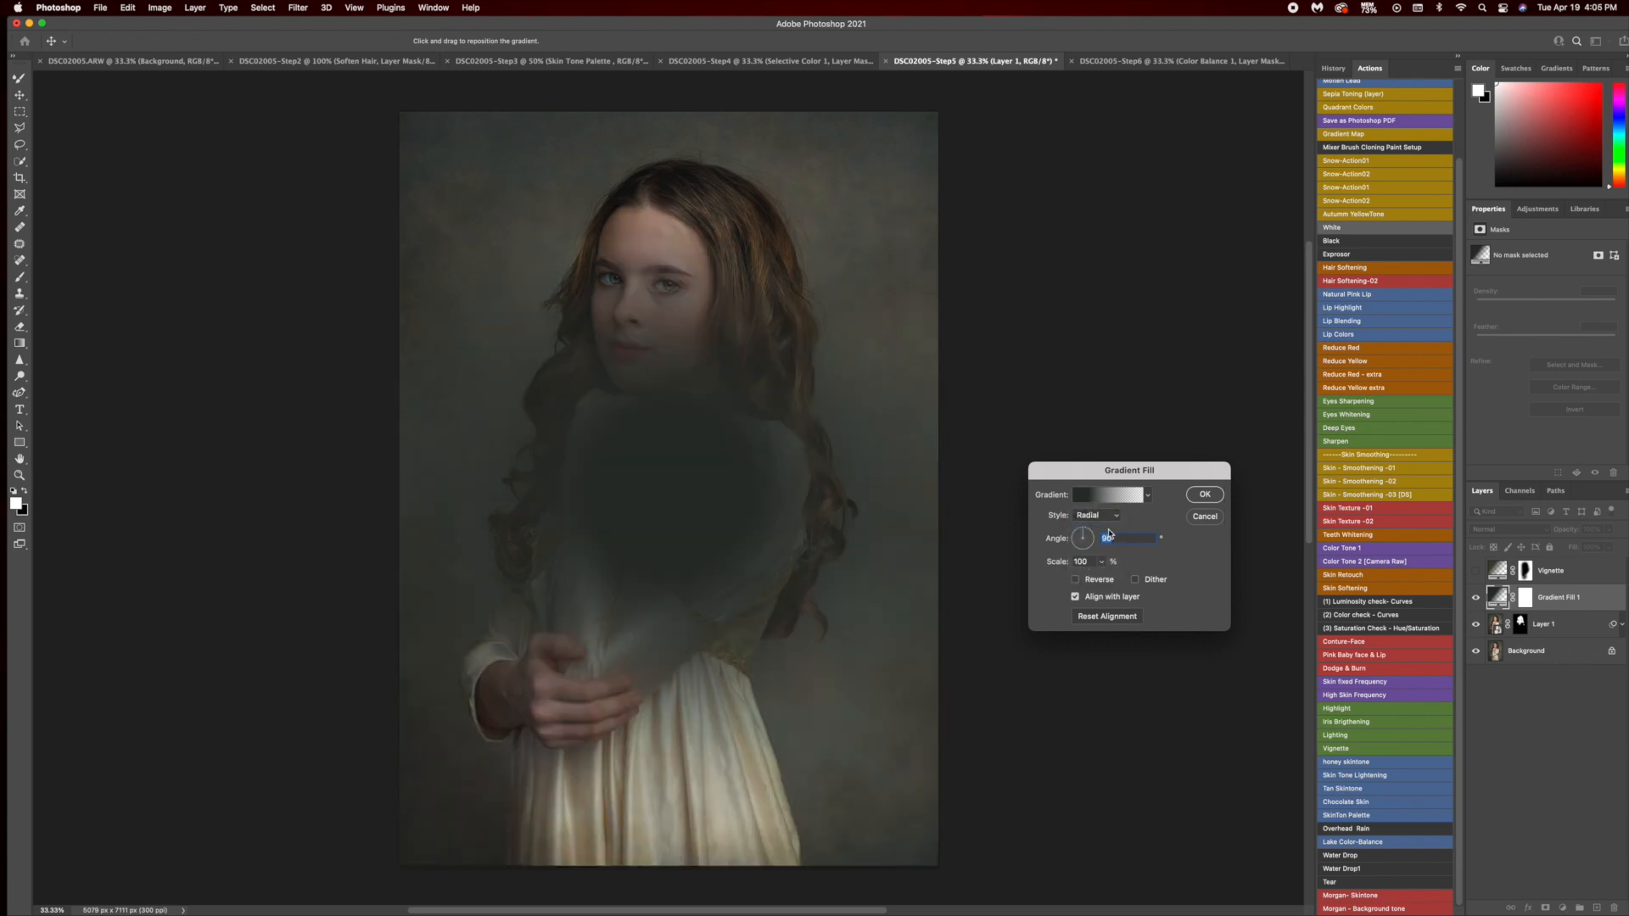
click(1076, 580)
drag(1102, 568, 1115, 581)
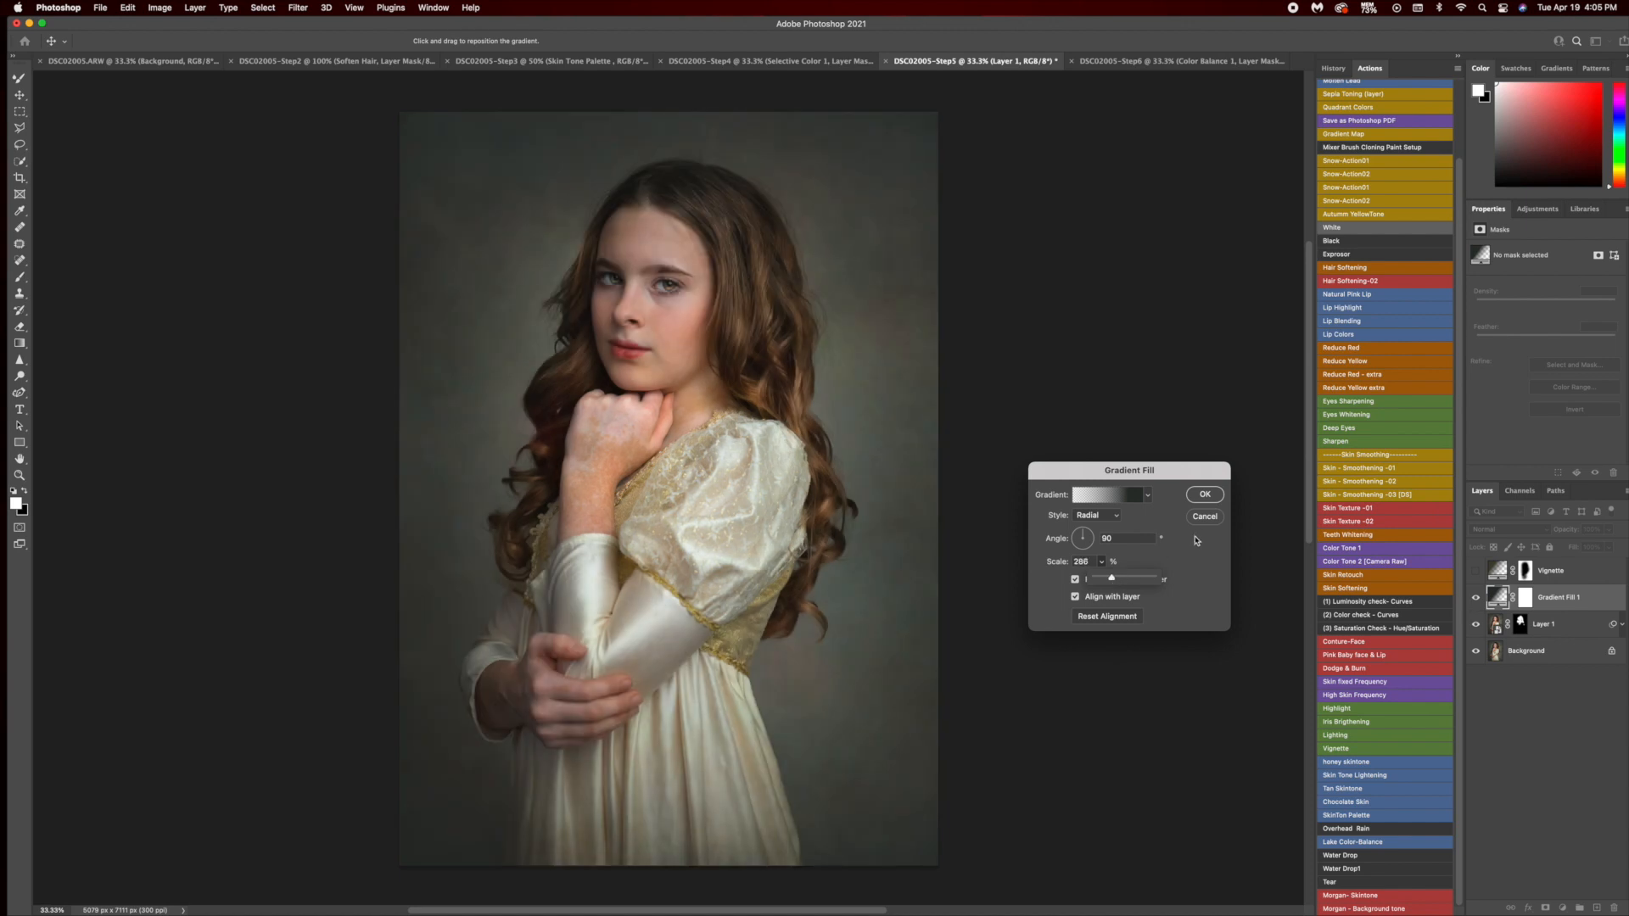
click(1202, 495)
click(1476, 599)
click(1476, 598)
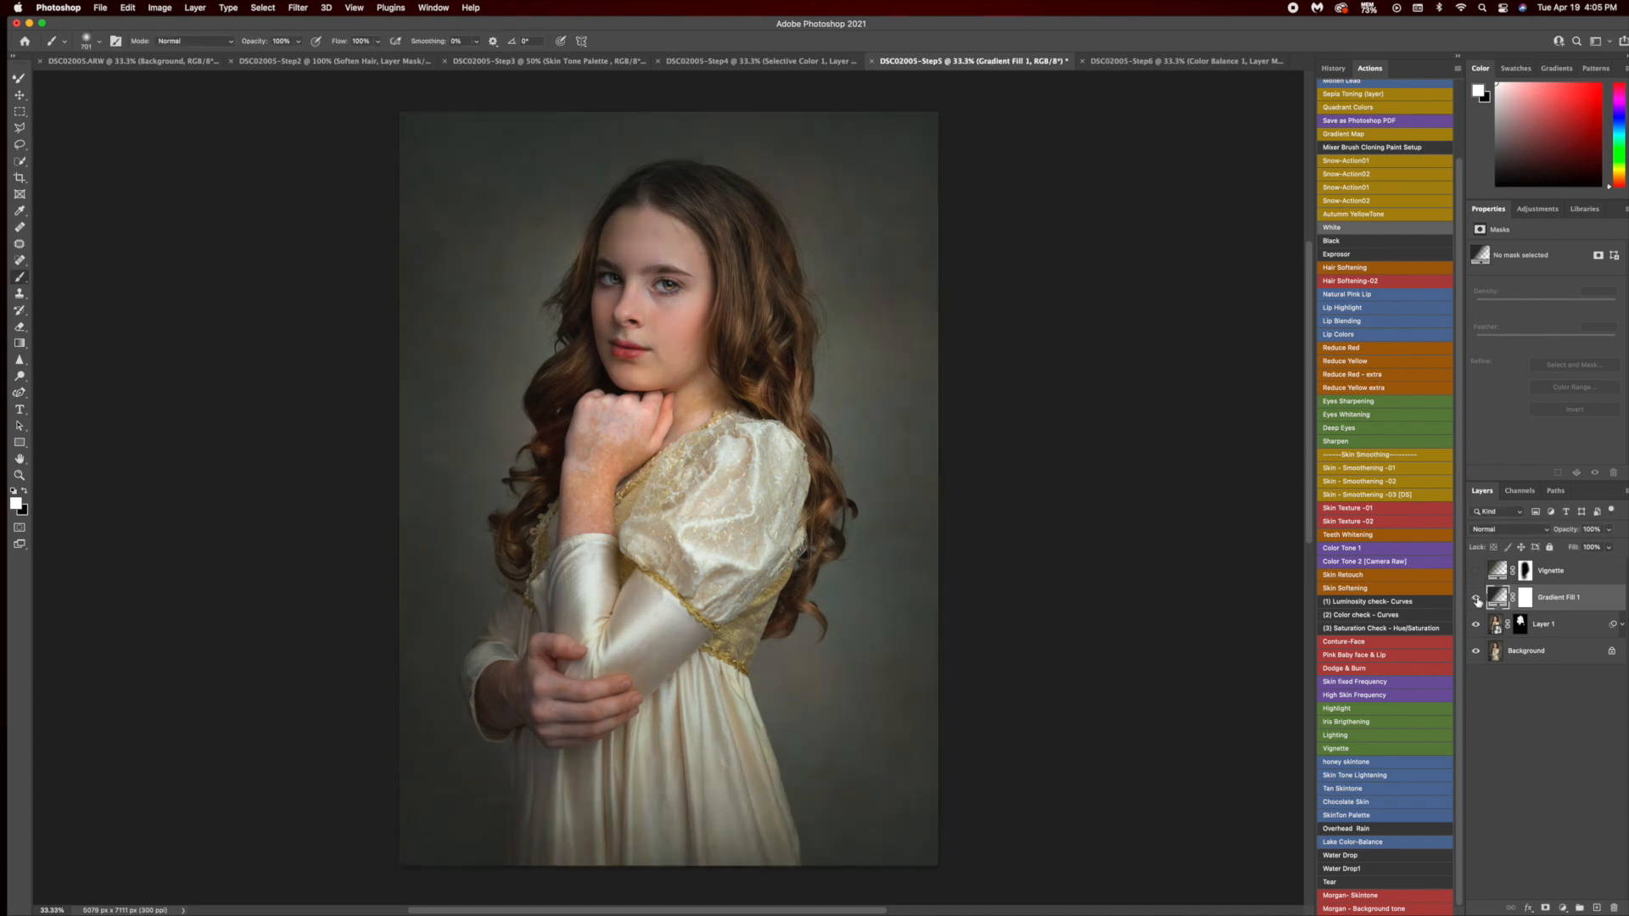
Paint black over the subject on the Gradient Fill 1 layer mask, lowering the brush opacity to 58%.
click(1531, 599)
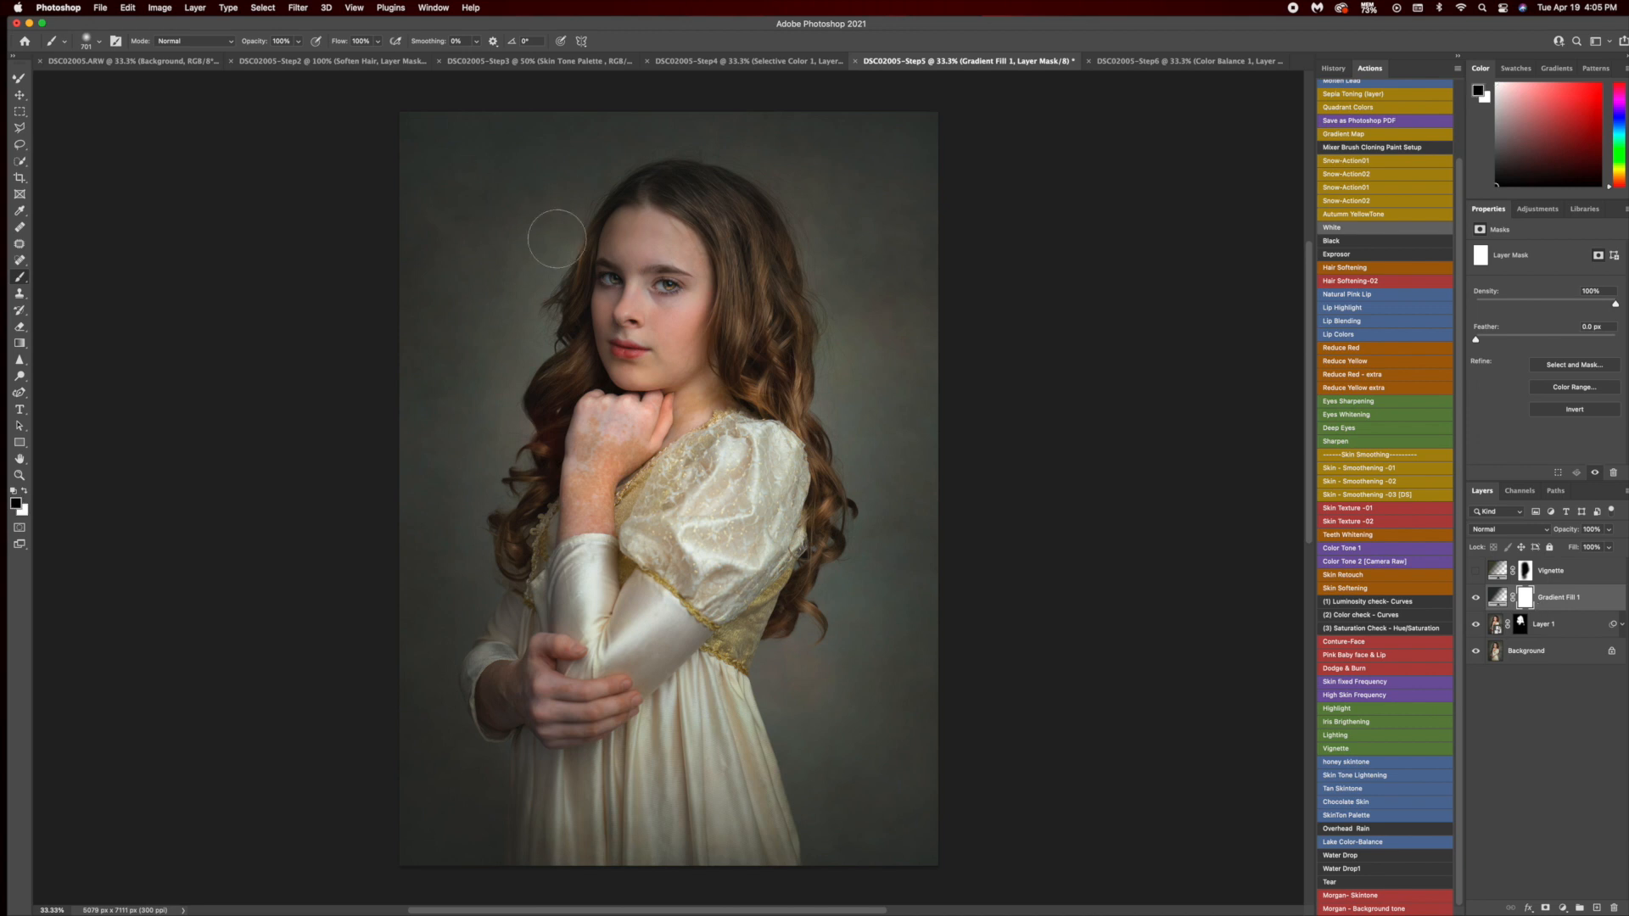
drag(622, 328, 673, 326)
click(298, 41)
drag(290, 61, 263, 59)
drag(665, 376, 683, 380)
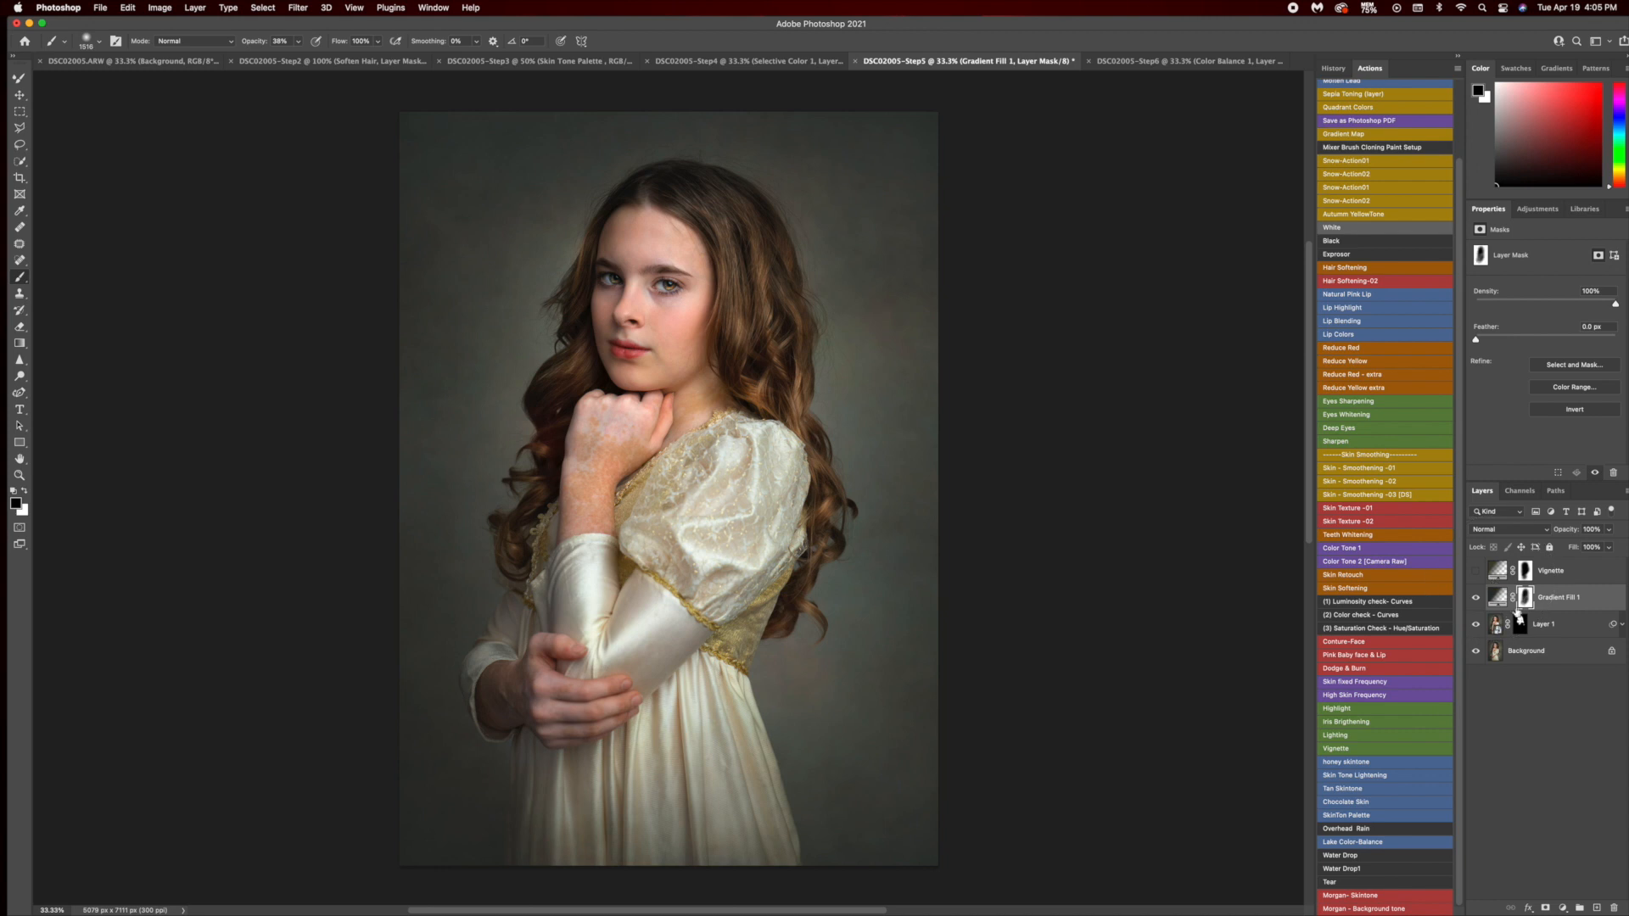
Hide the Gradient Fill 1 layer and compare the portrait with and without the Vignette layer, leaving Vignette on.
click(1475, 598)
click(1476, 572)
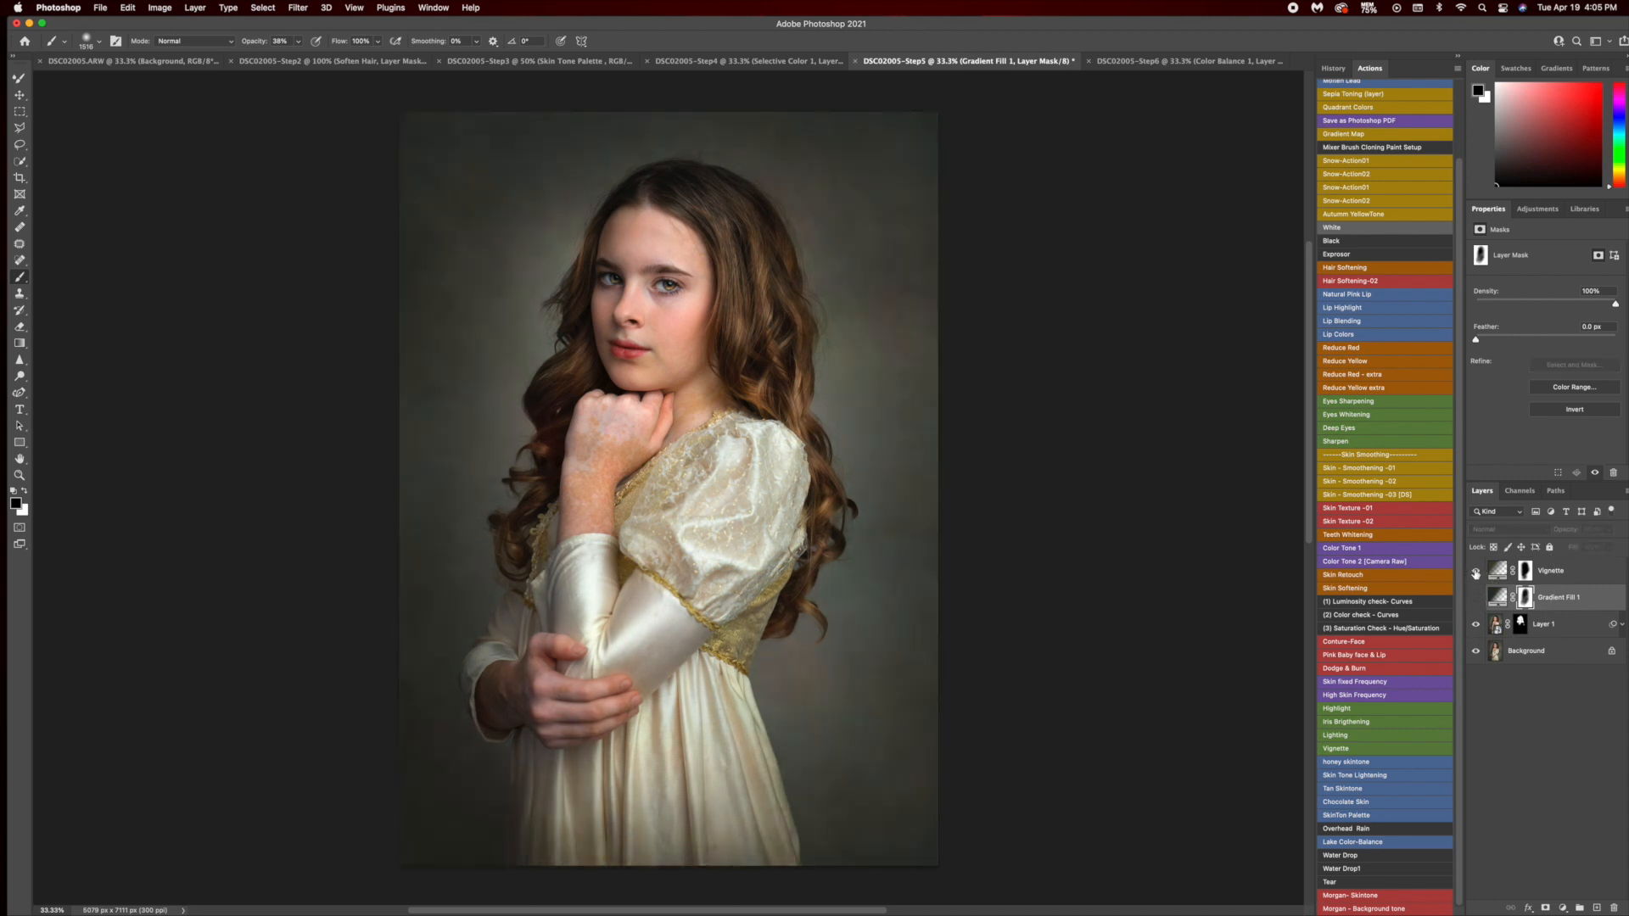
click(1475, 574)
click(1475, 573)
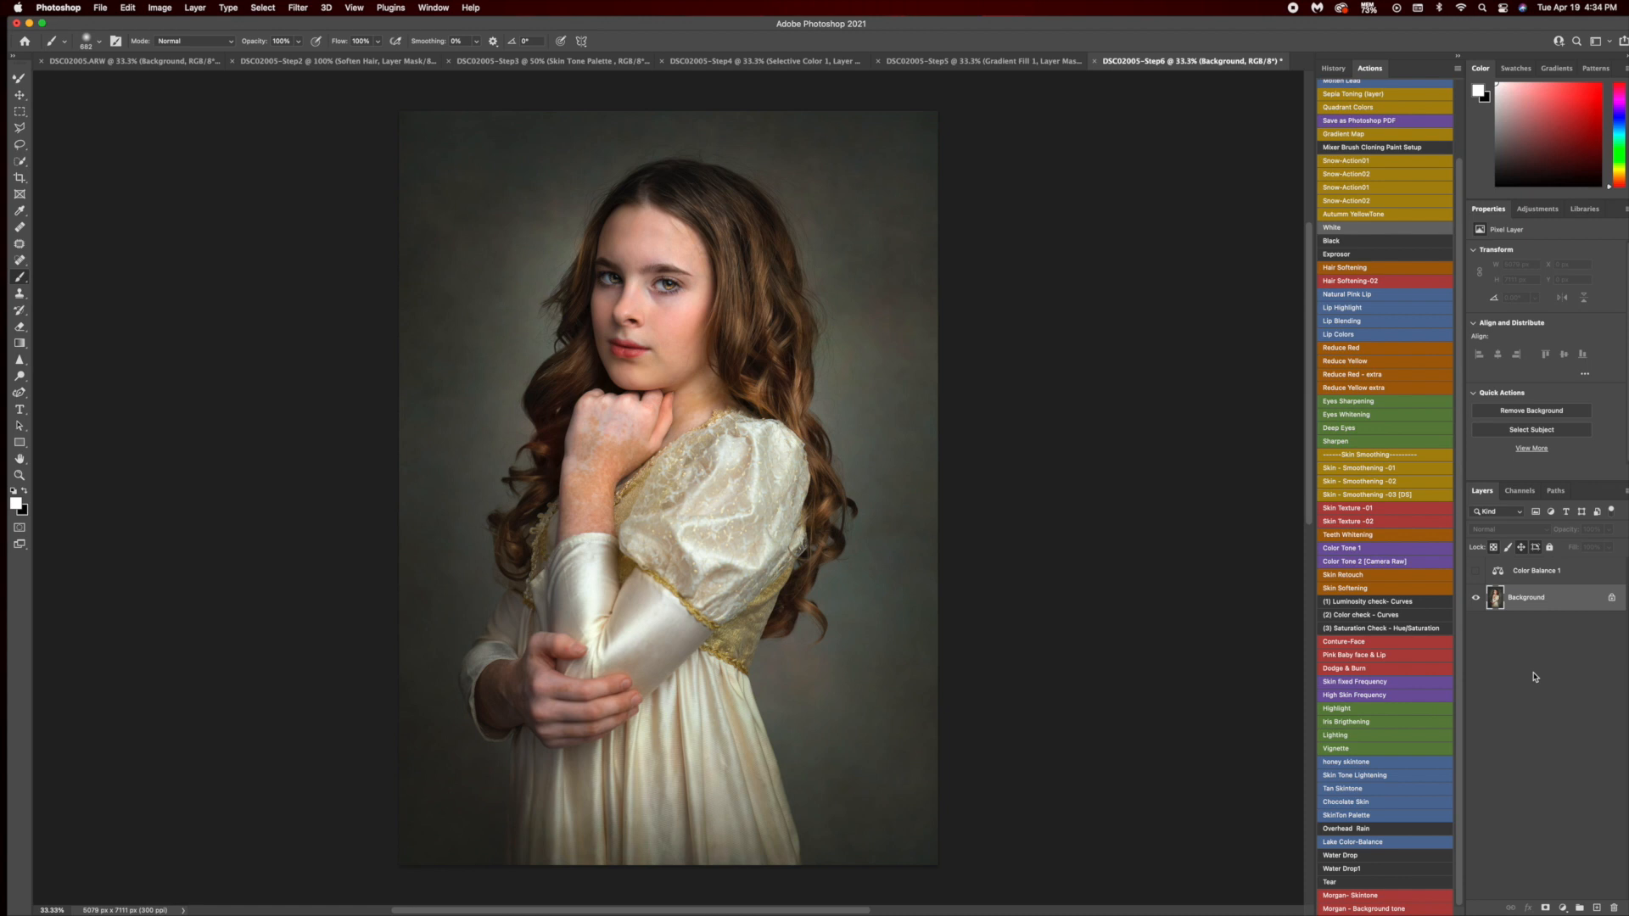
Duplicate the Background layer and apply the Camera Raw filter to the copy with Temperature -3 and Tint 3.
key(super+j)
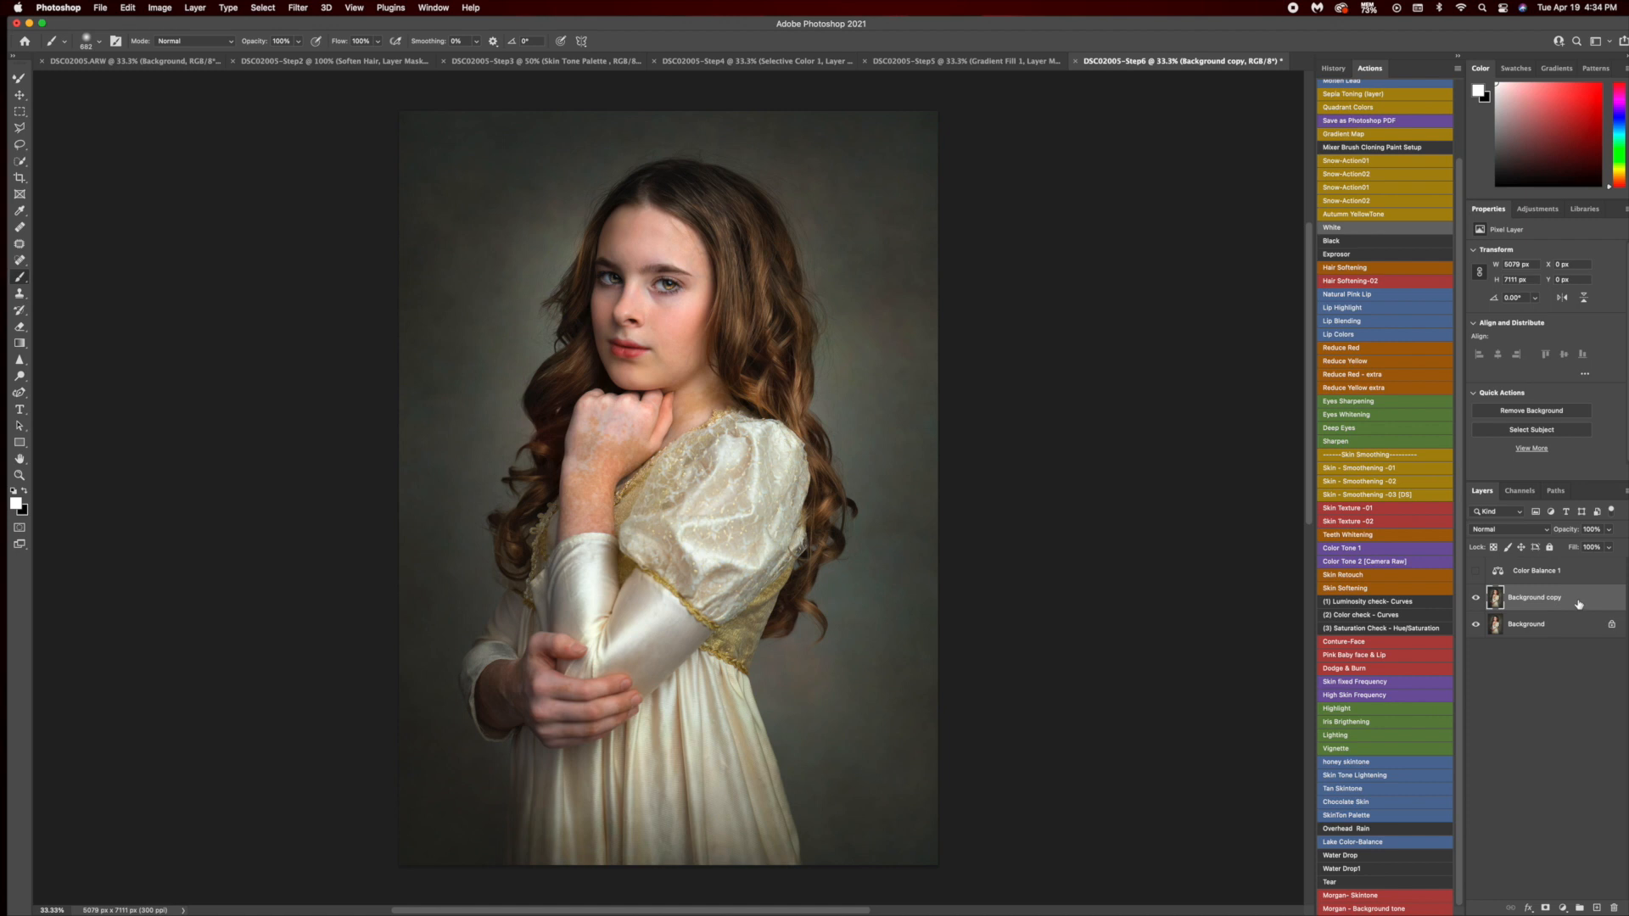
key(super+shift+a)
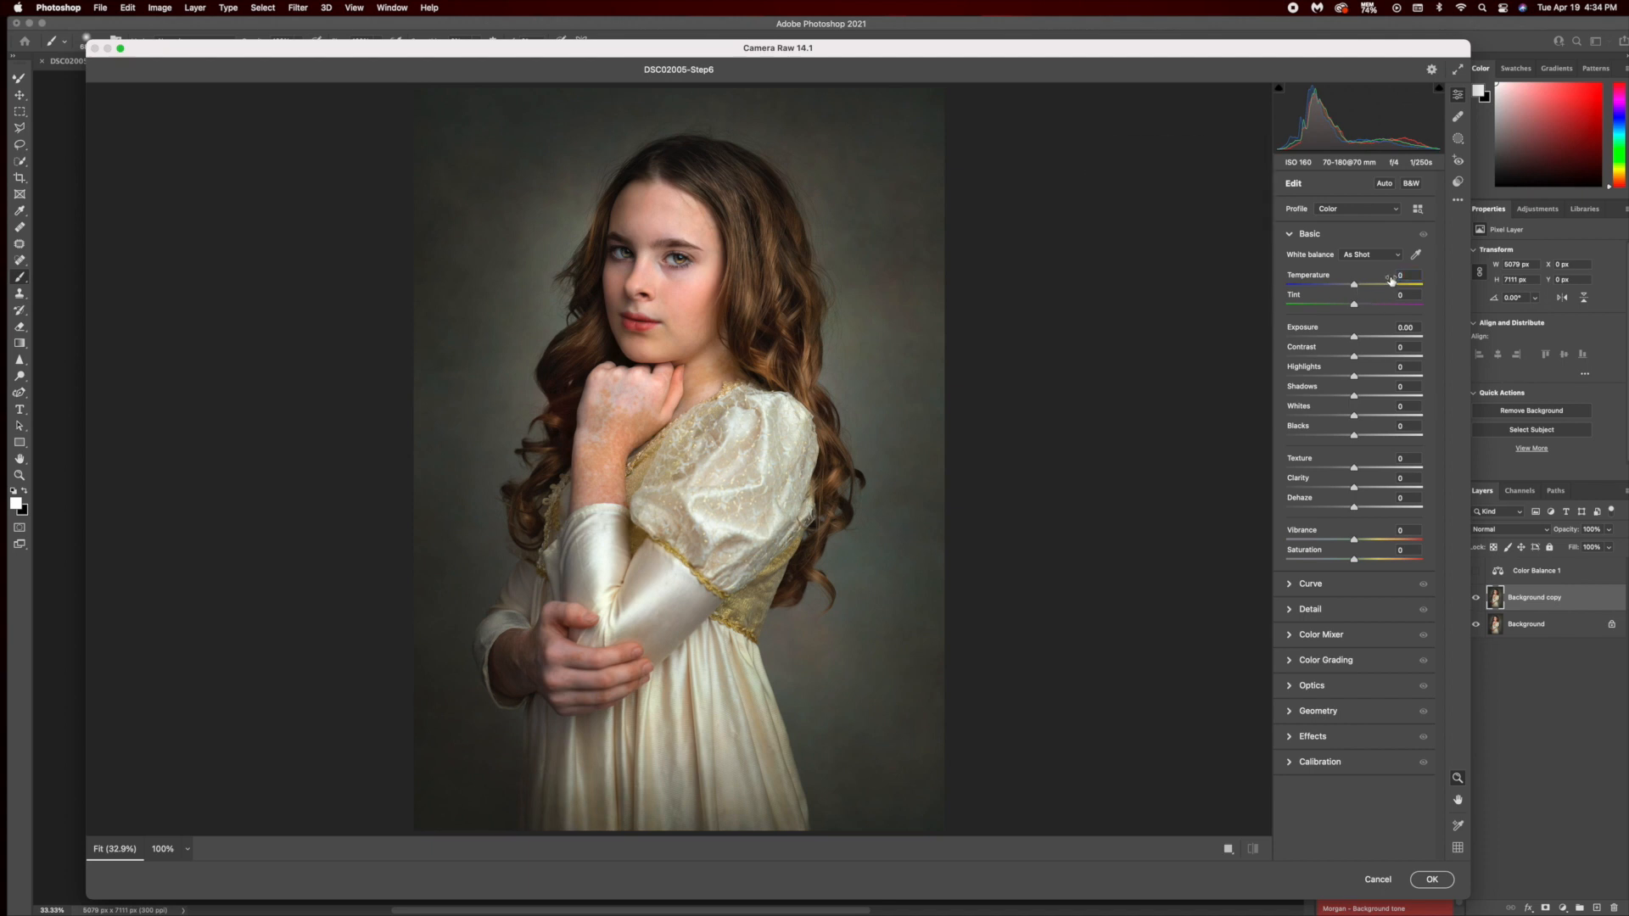
click(1404, 275)
text(-3)
key(Tab)
text(3)
key(Return)
click(1432, 880)
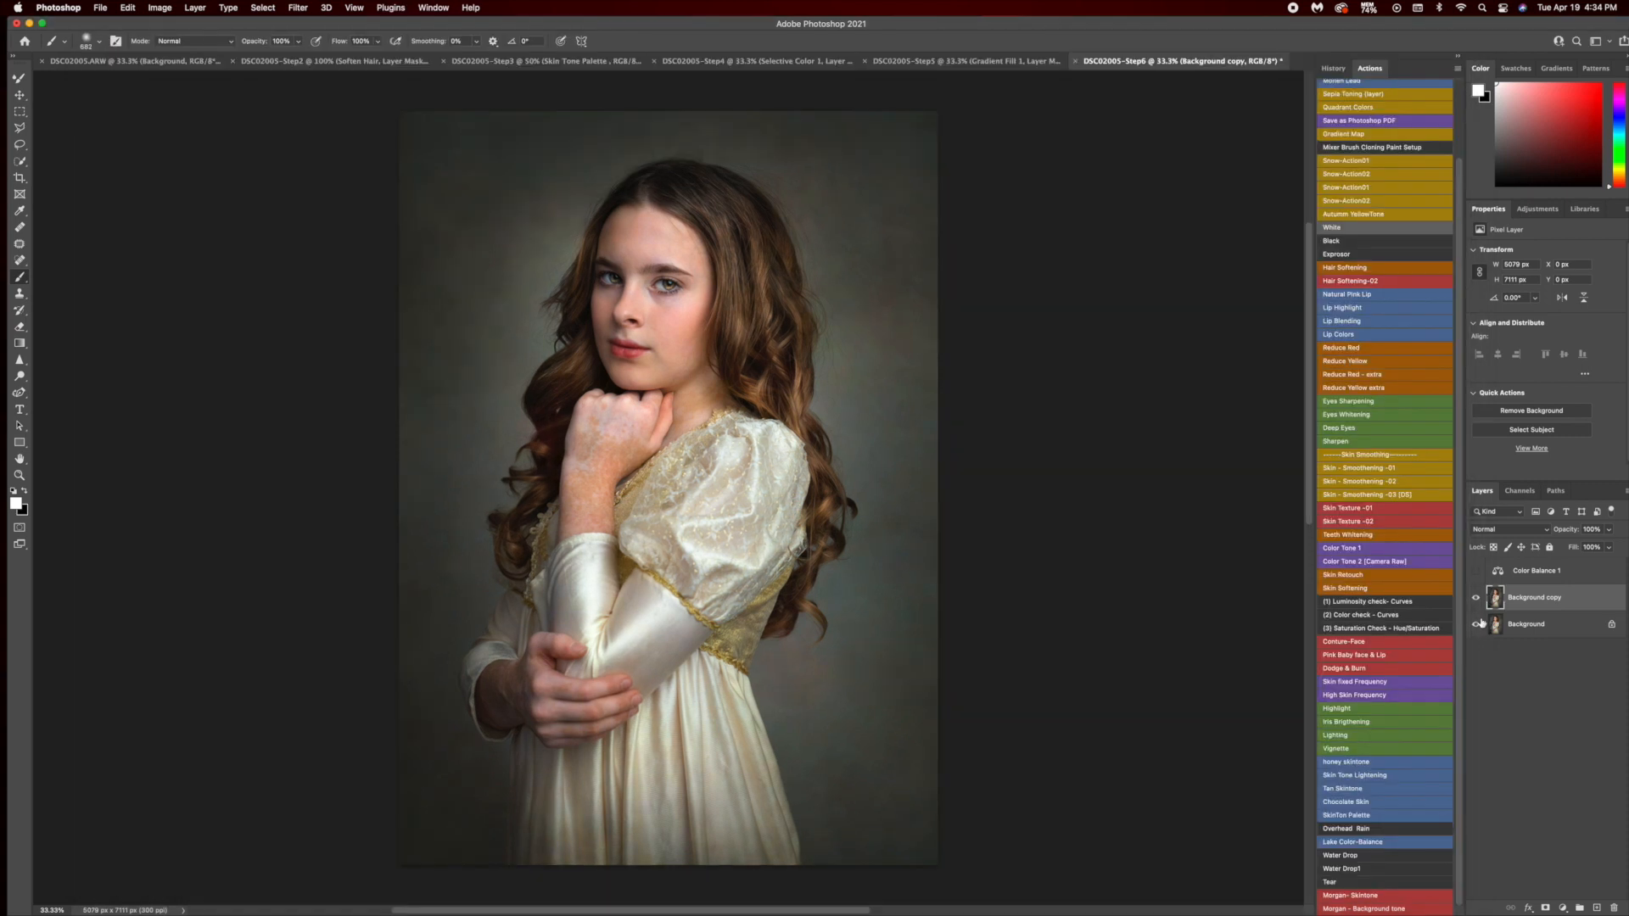
Lower the Background copy layer's opacity to 54% and compare the portrait with and without it.
click(1475, 598)
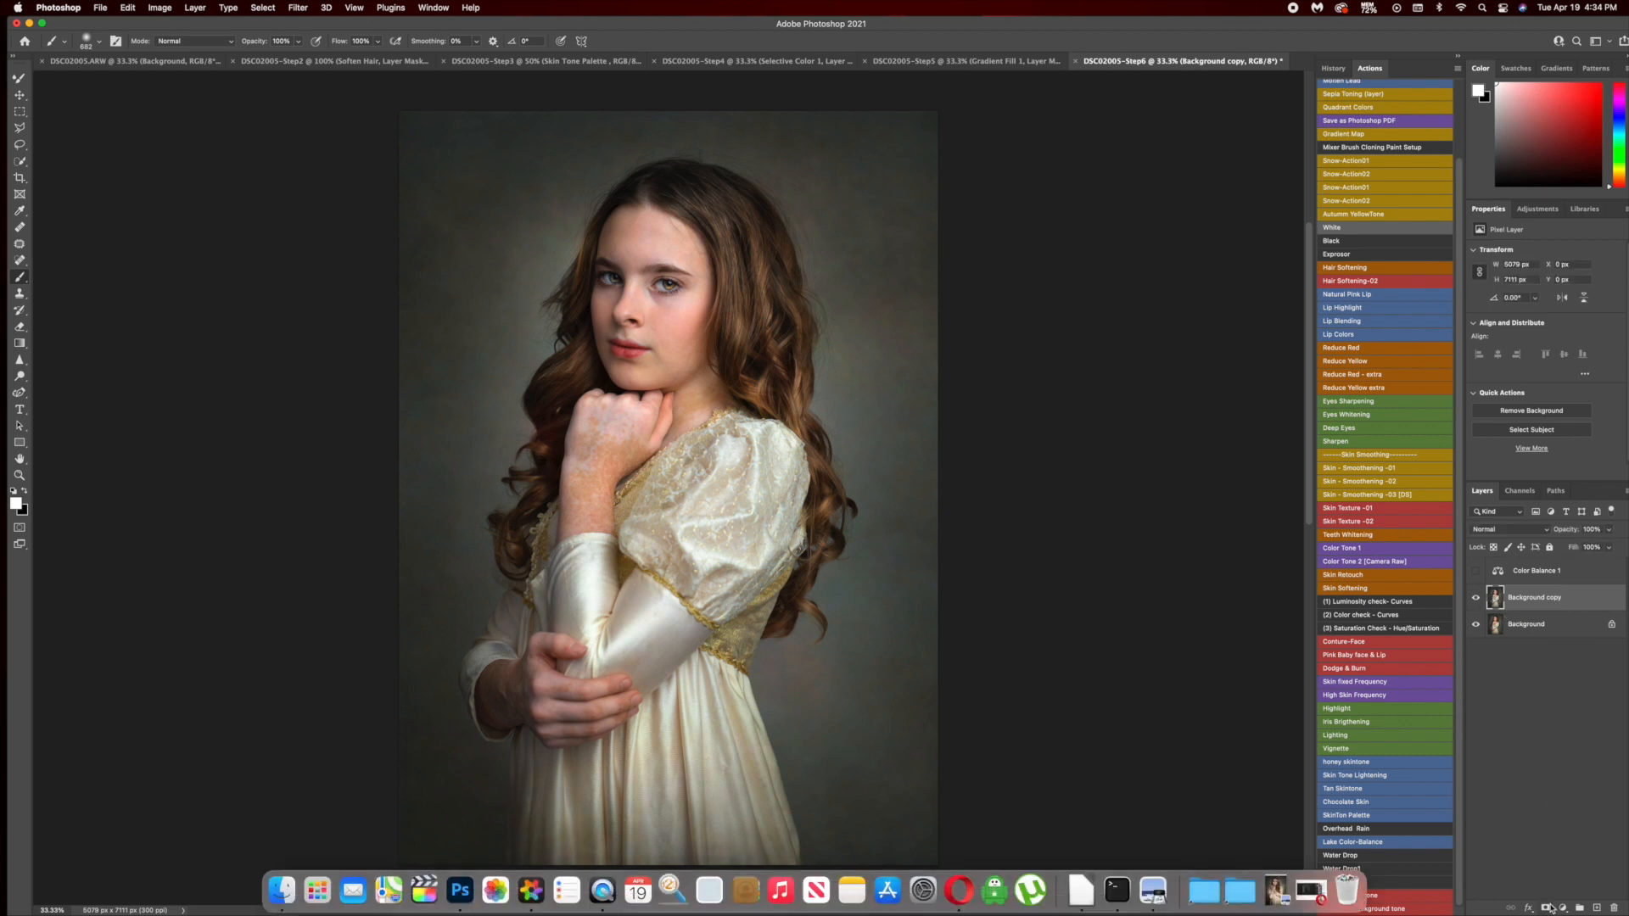
click(1608, 529)
drag(1610, 545, 1583, 548)
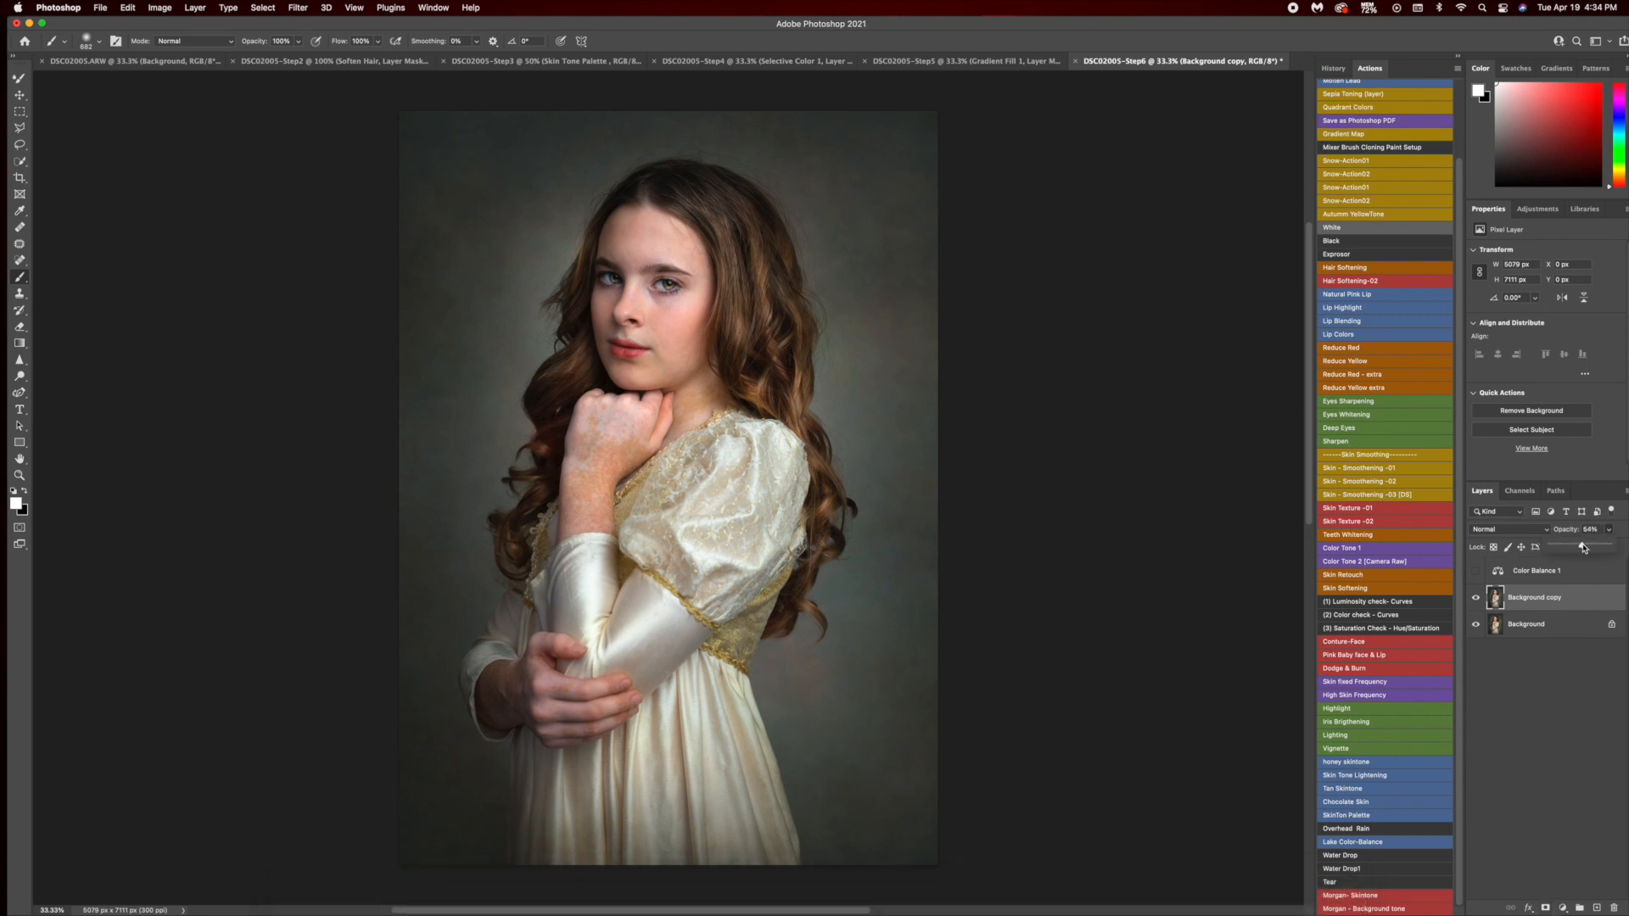
click(1475, 598)
click(1476, 599)
Add a layer mask to Background copy and paint black over the subject with the brush at 50% opacity.
click(1546, 907)
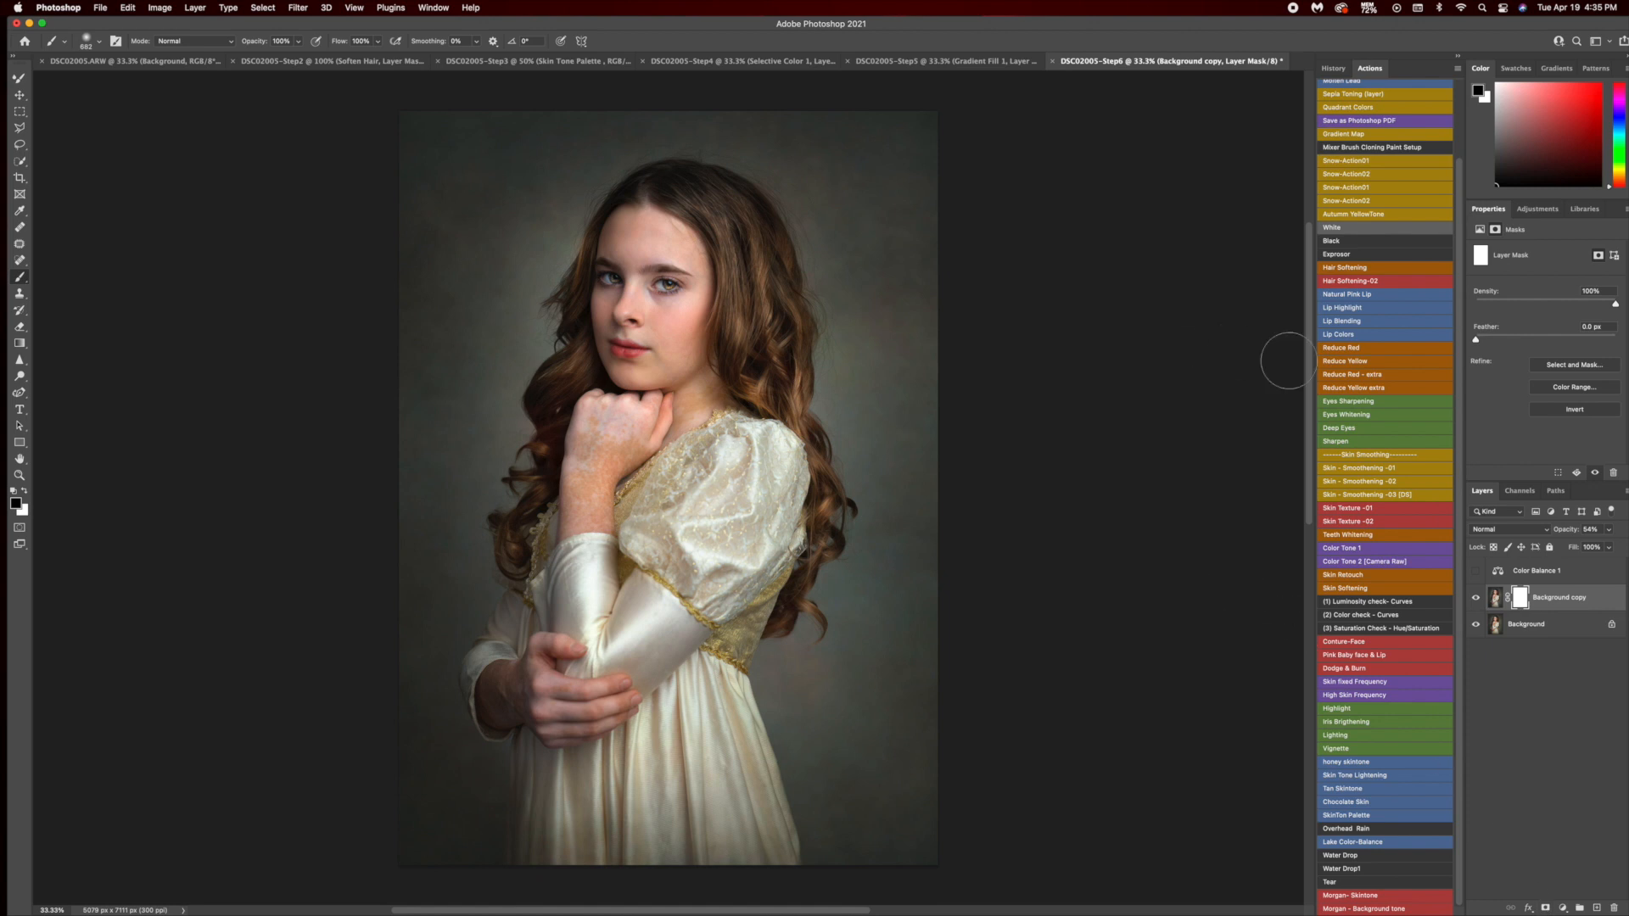
click(283, 41)
text(50)
Show the Color Balance 1 layer, switch its tone range to Shadows, and add a layer mask to it.
click(1475, 571)
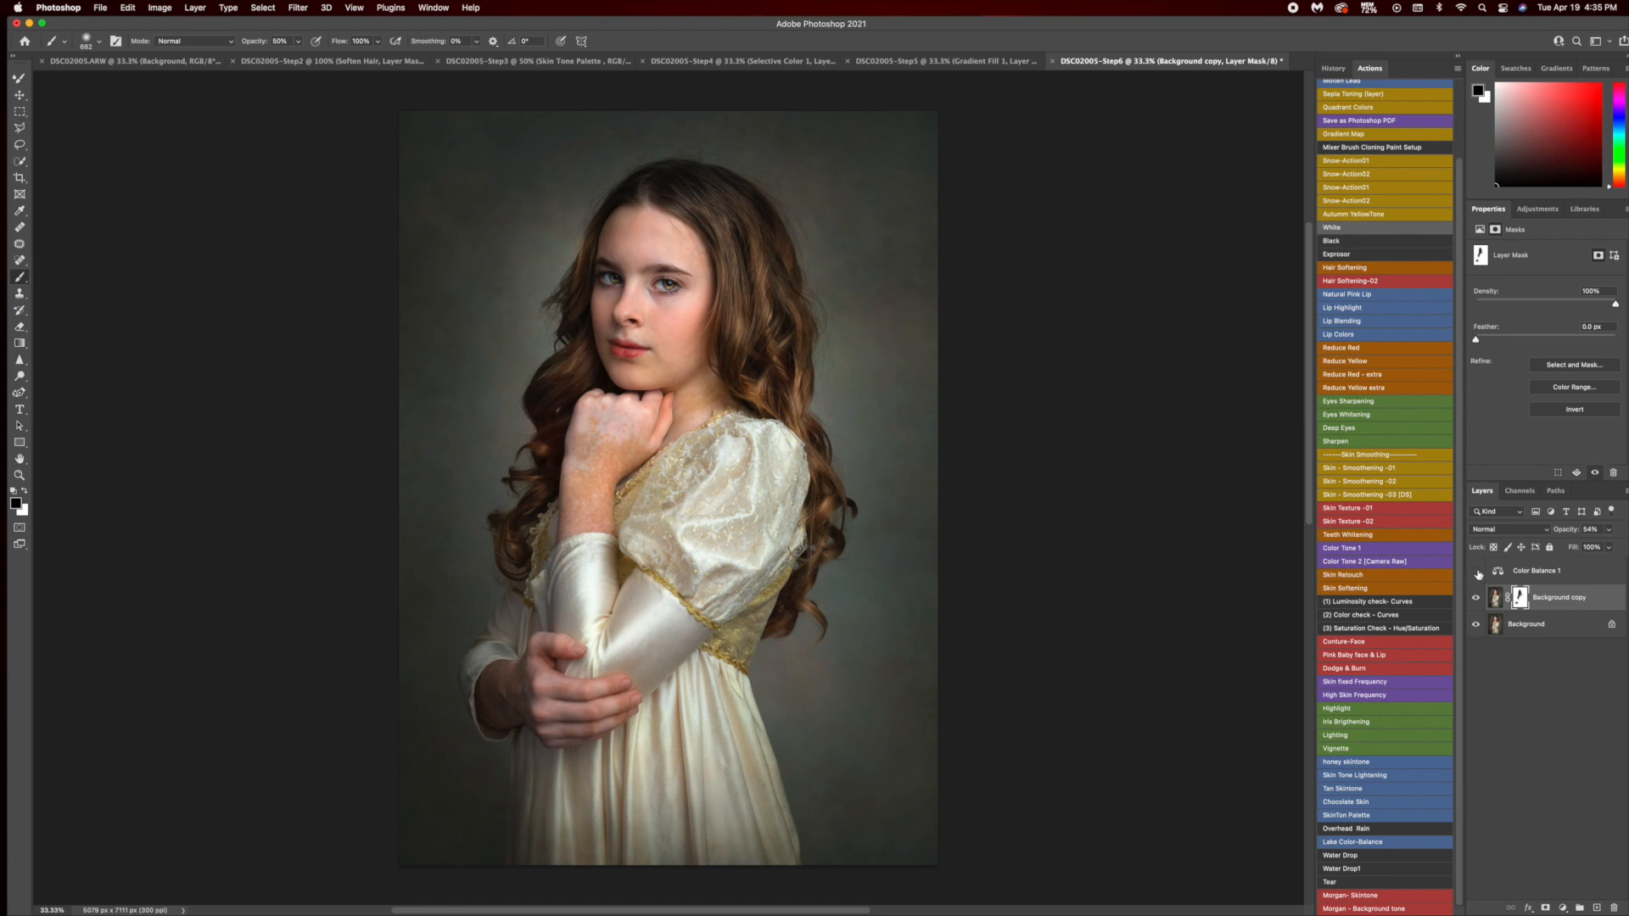
click(1530, 574)
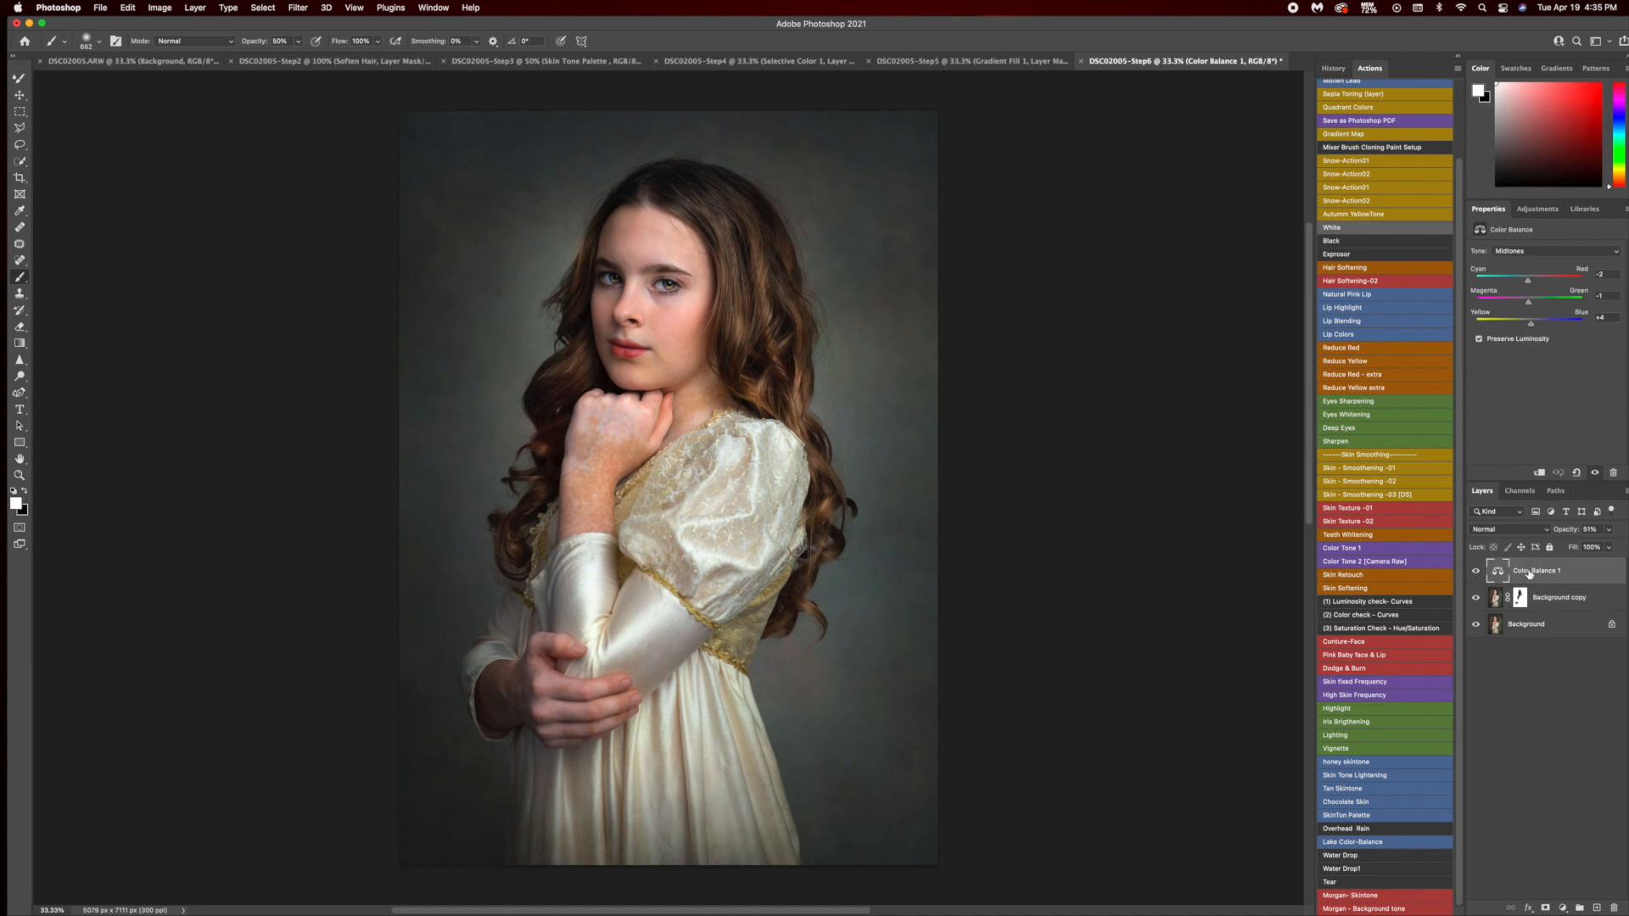
click(1515, 252)
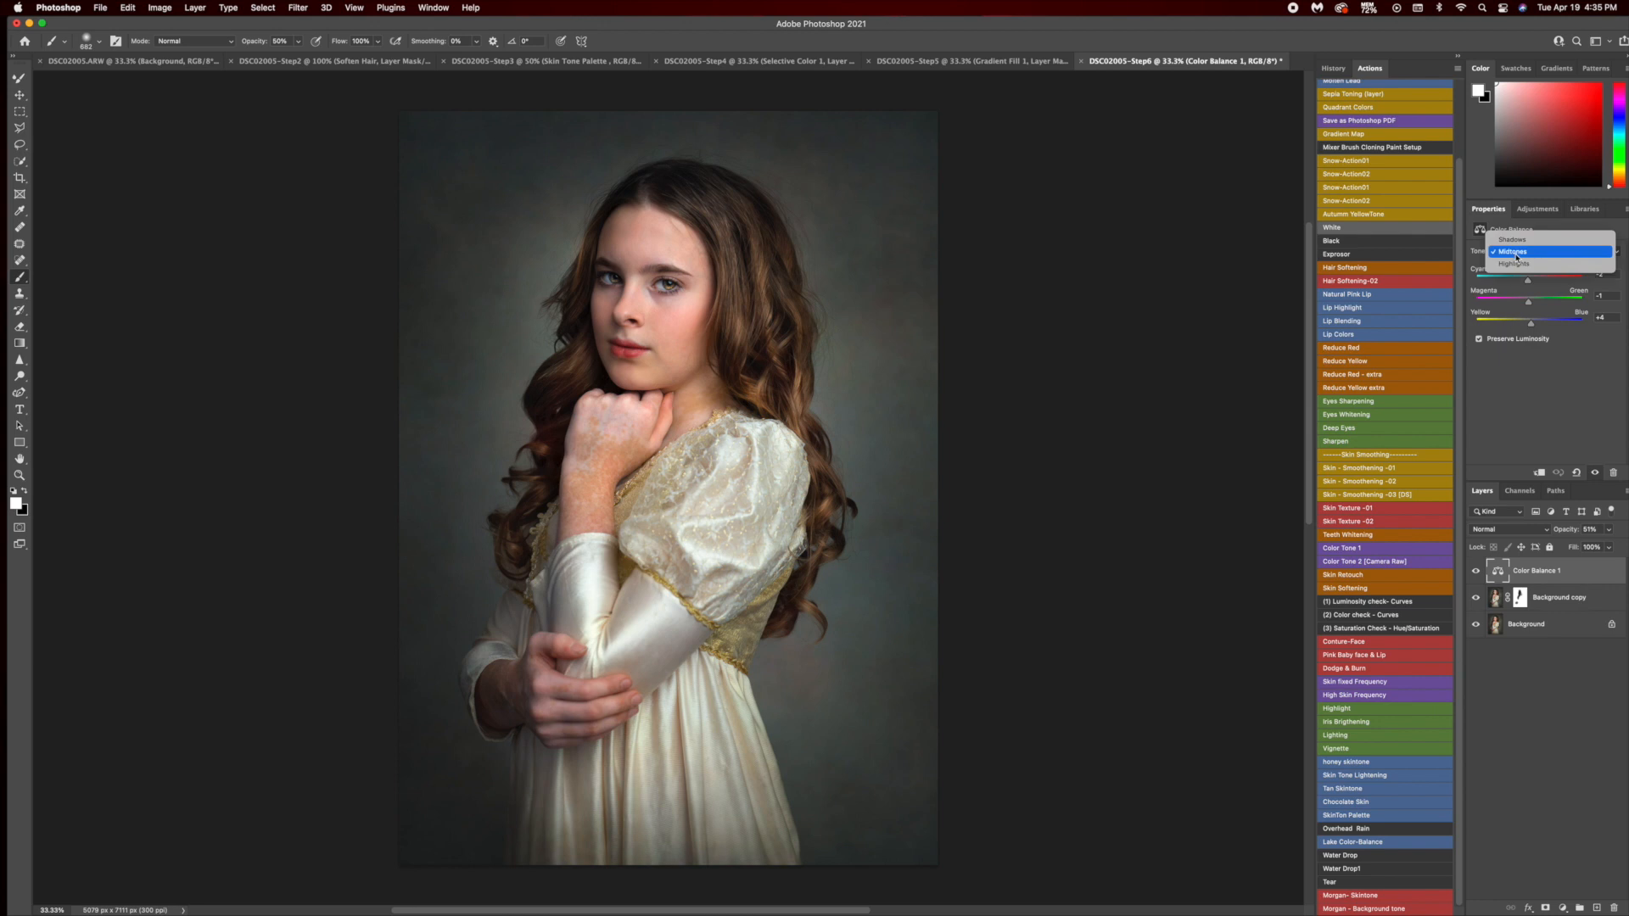
click(1518, 239)
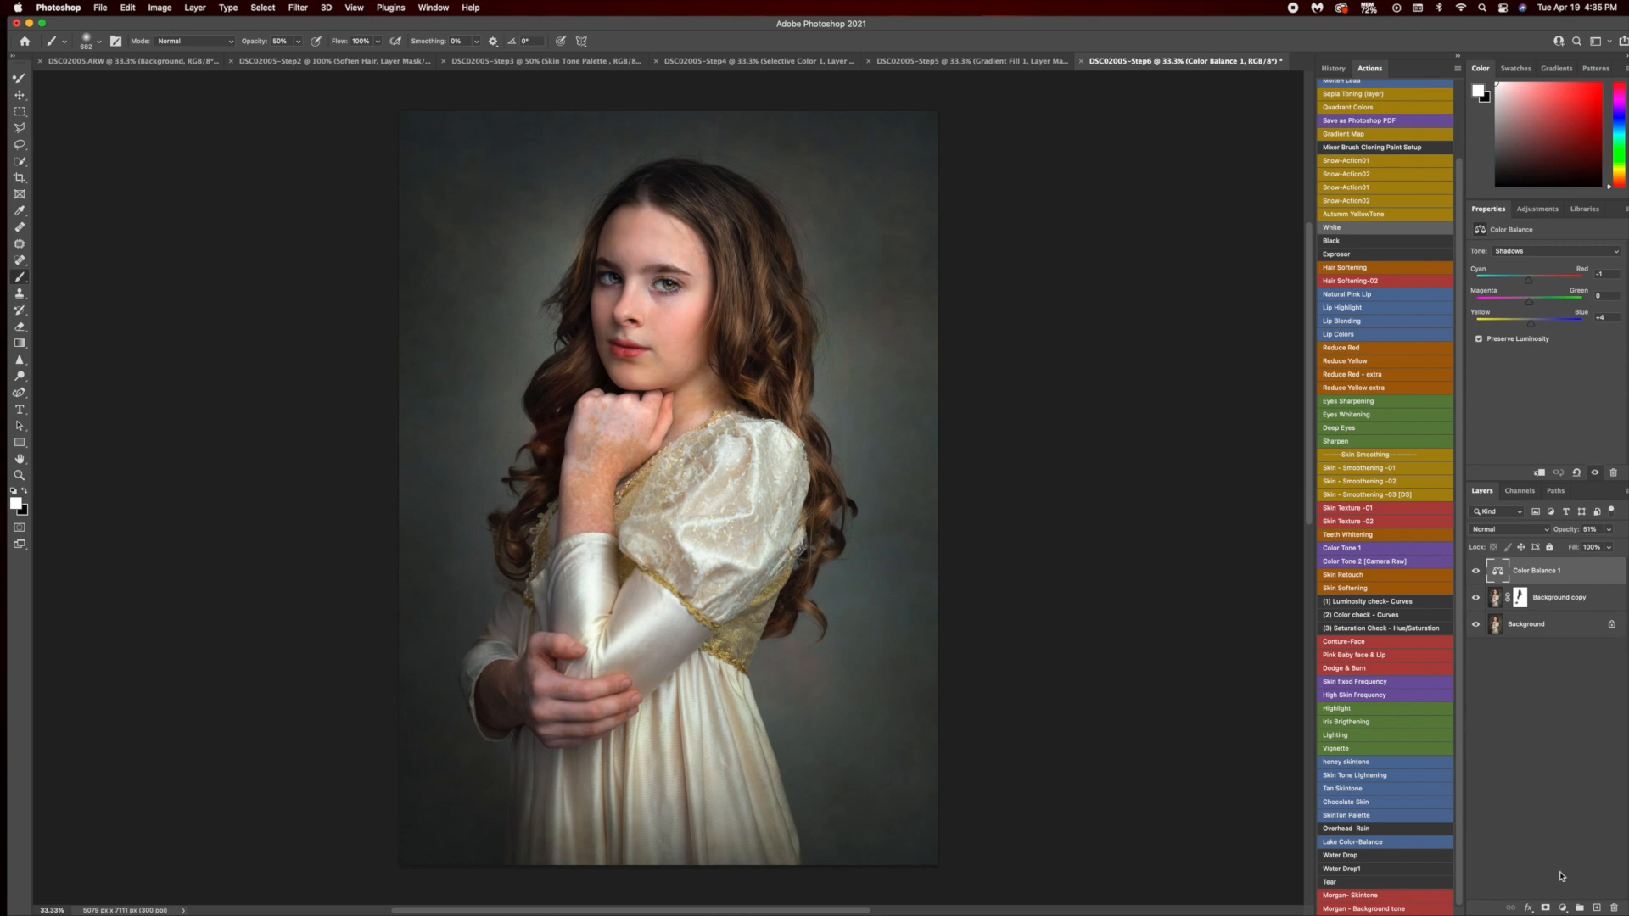
click(1545, 907)
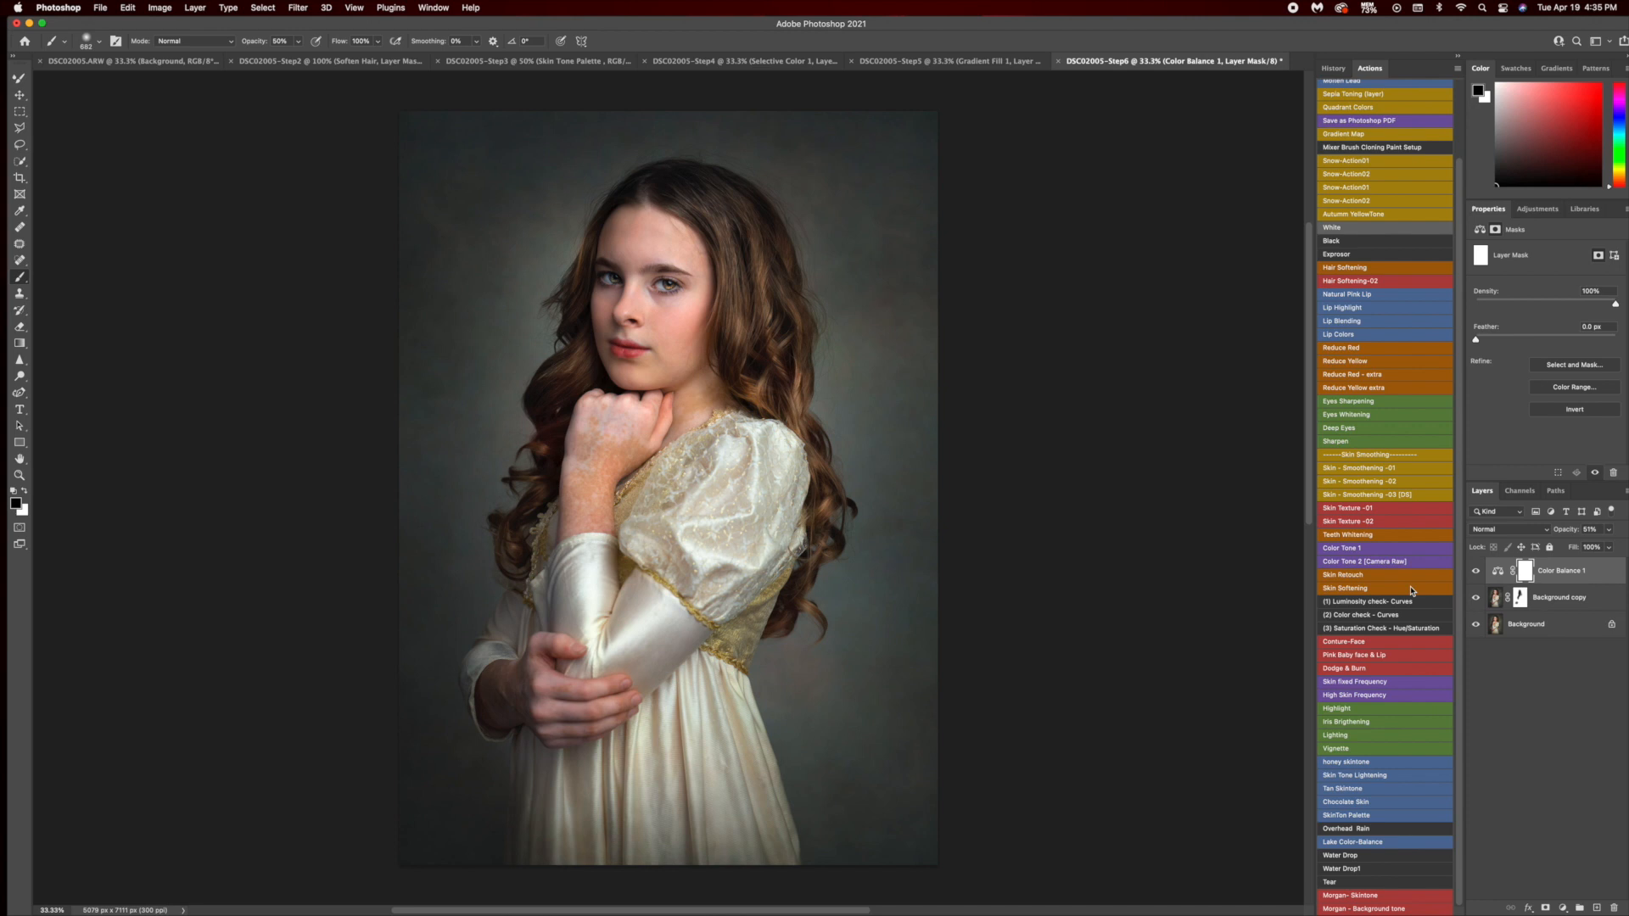